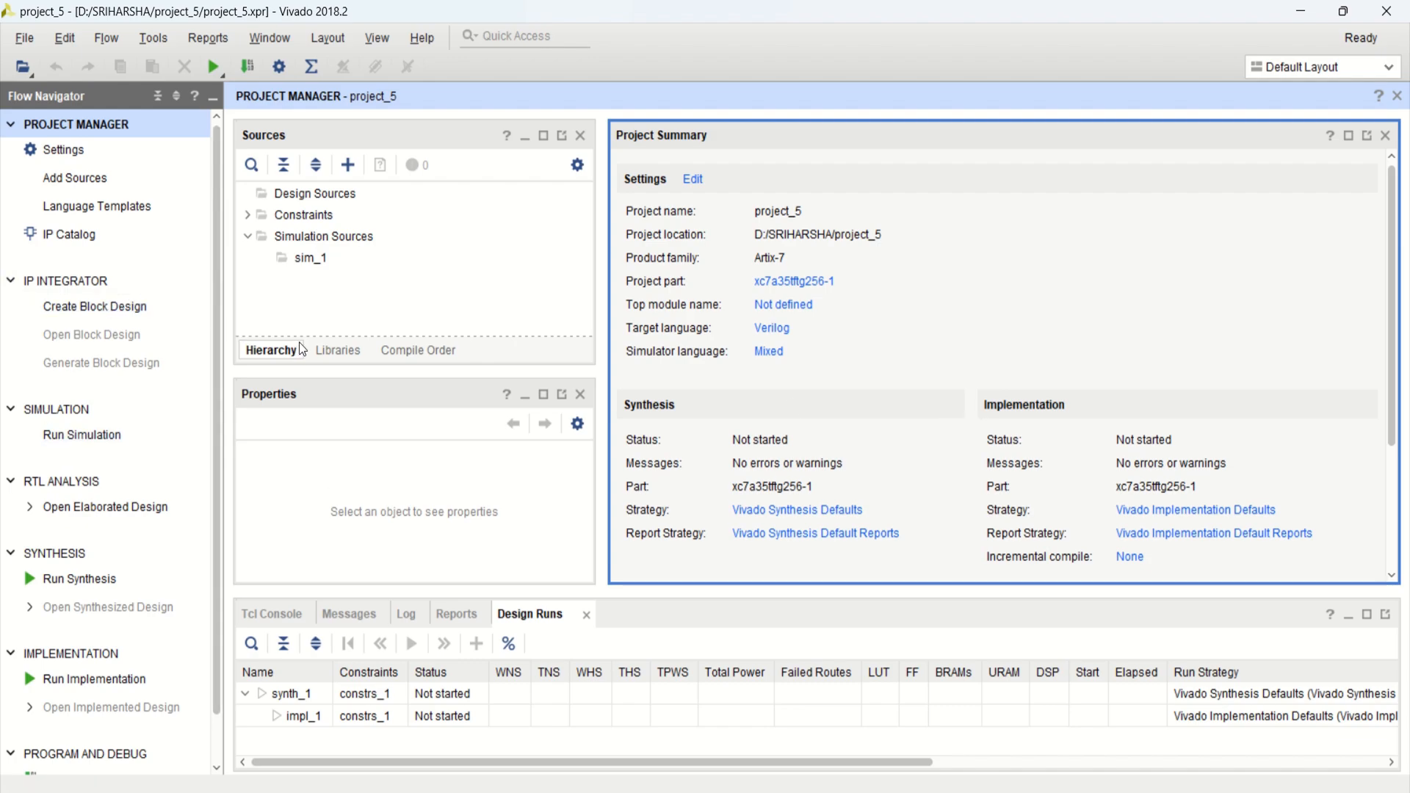
Create a block design named design_1 in Design Sources and enlarge its diagram area.
left_click(123, 311)
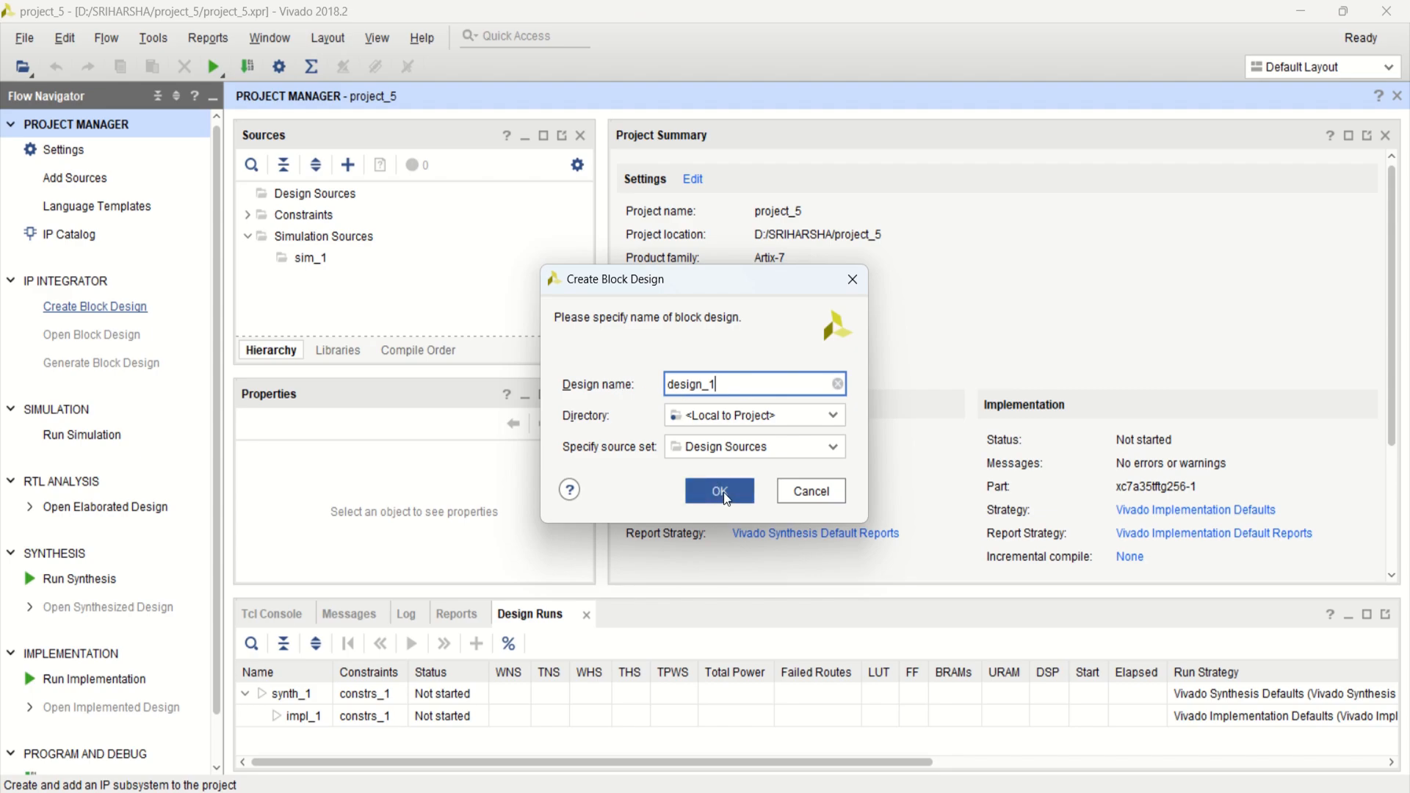
left_click_drag(737, 383, 663, 389)
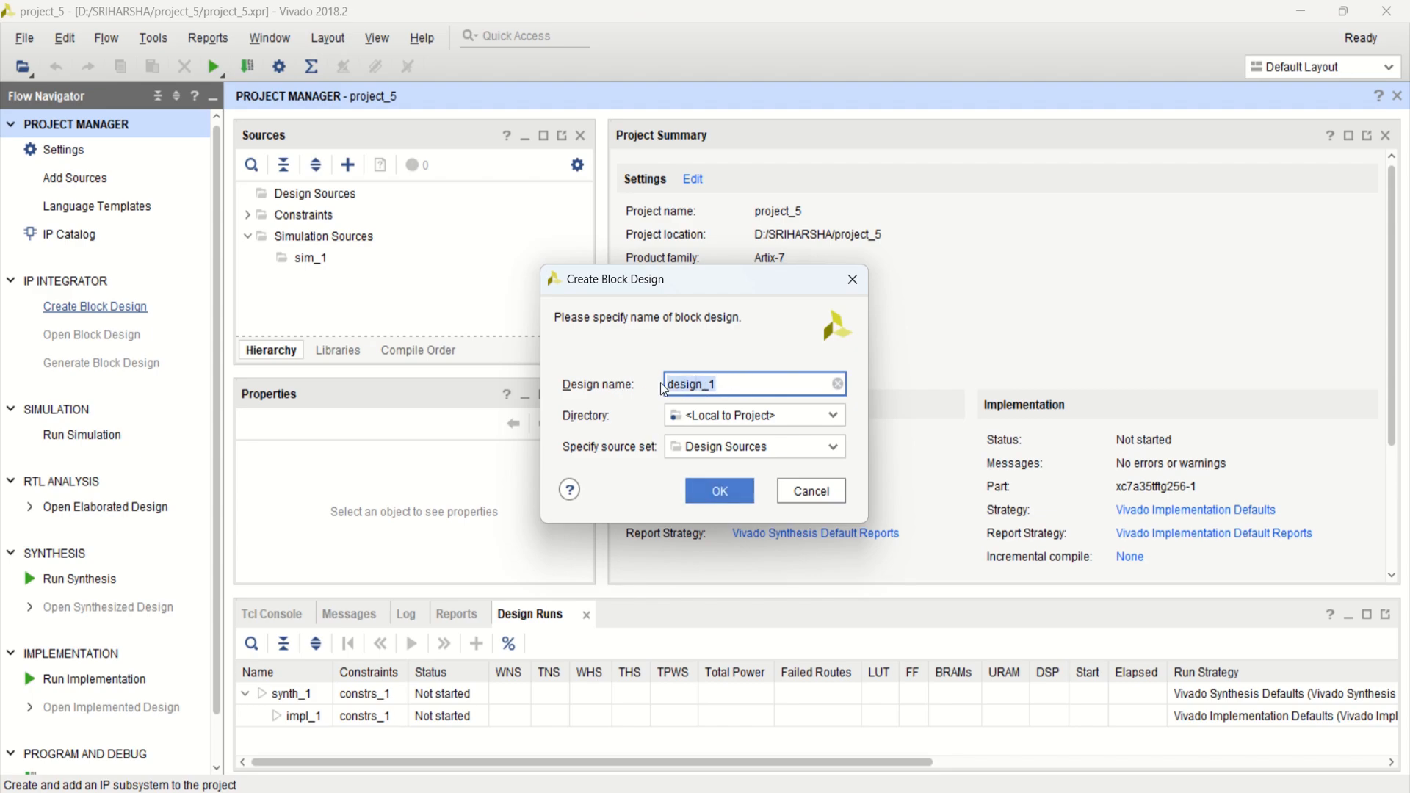
left_click(729, 499)
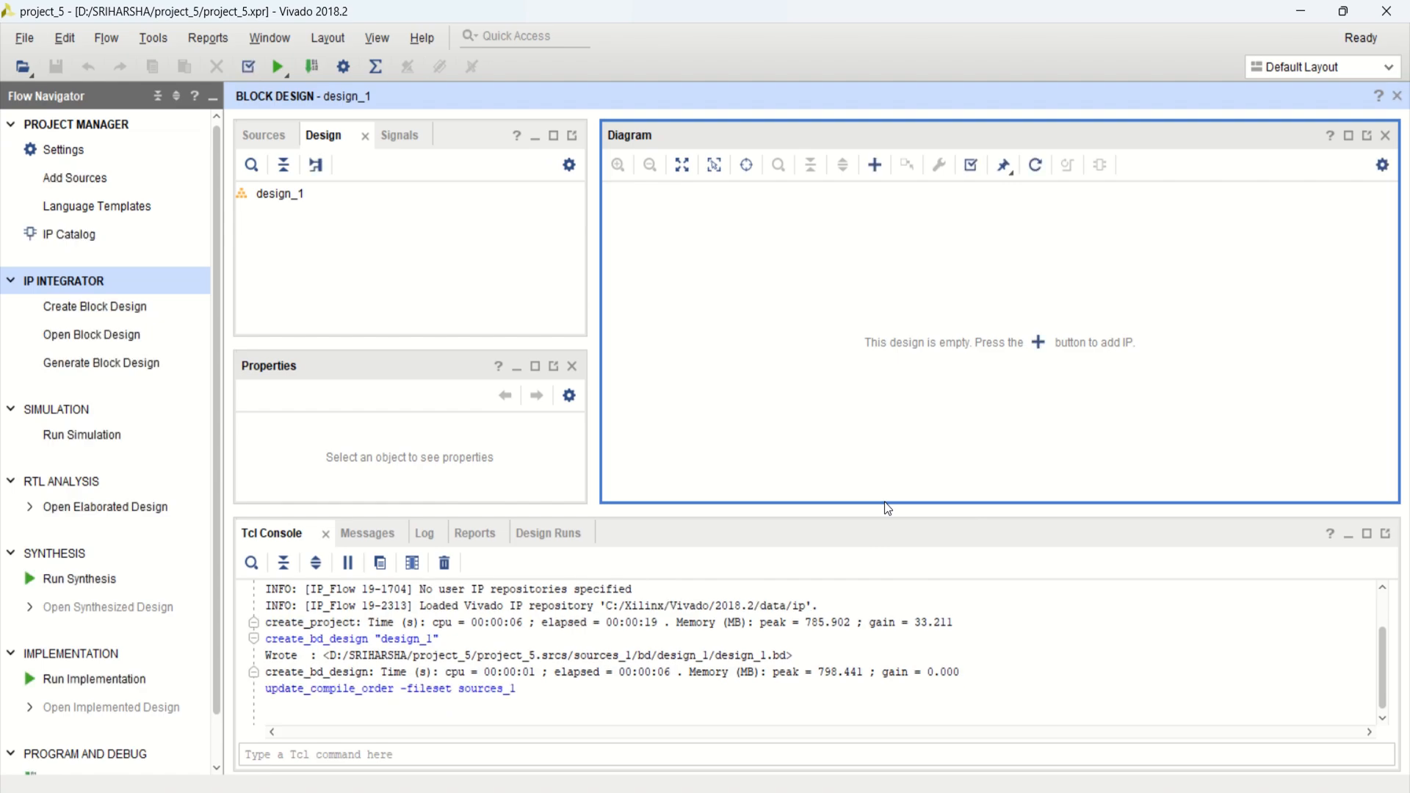
left_click_drag(879, 509, 879, 584)
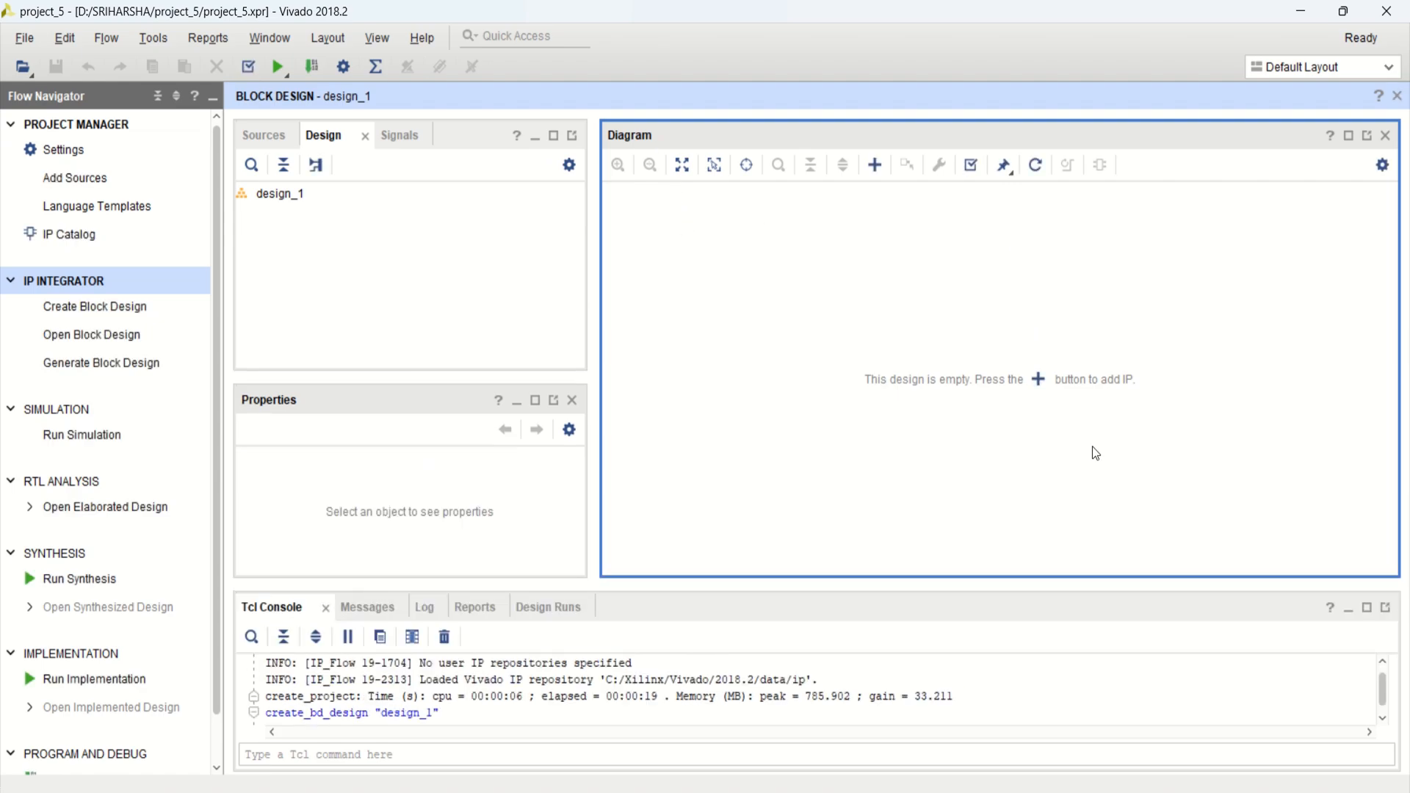
left_click_drag(600, 294, 536, 295)
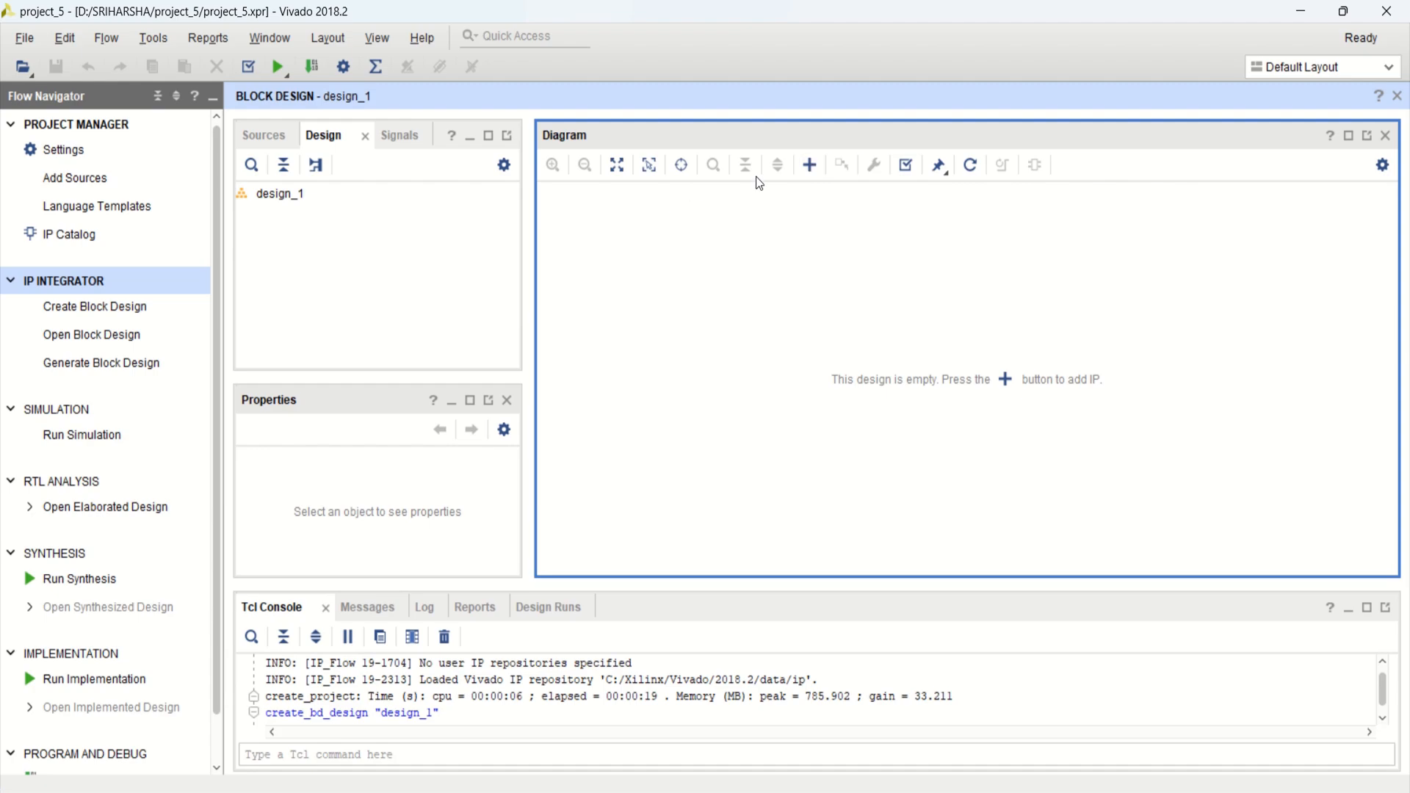
Search the IP list for "adde" and add an Adder/Subtracter block to the empty diagram.
left_click(811, 166)
left_click(995, 281)
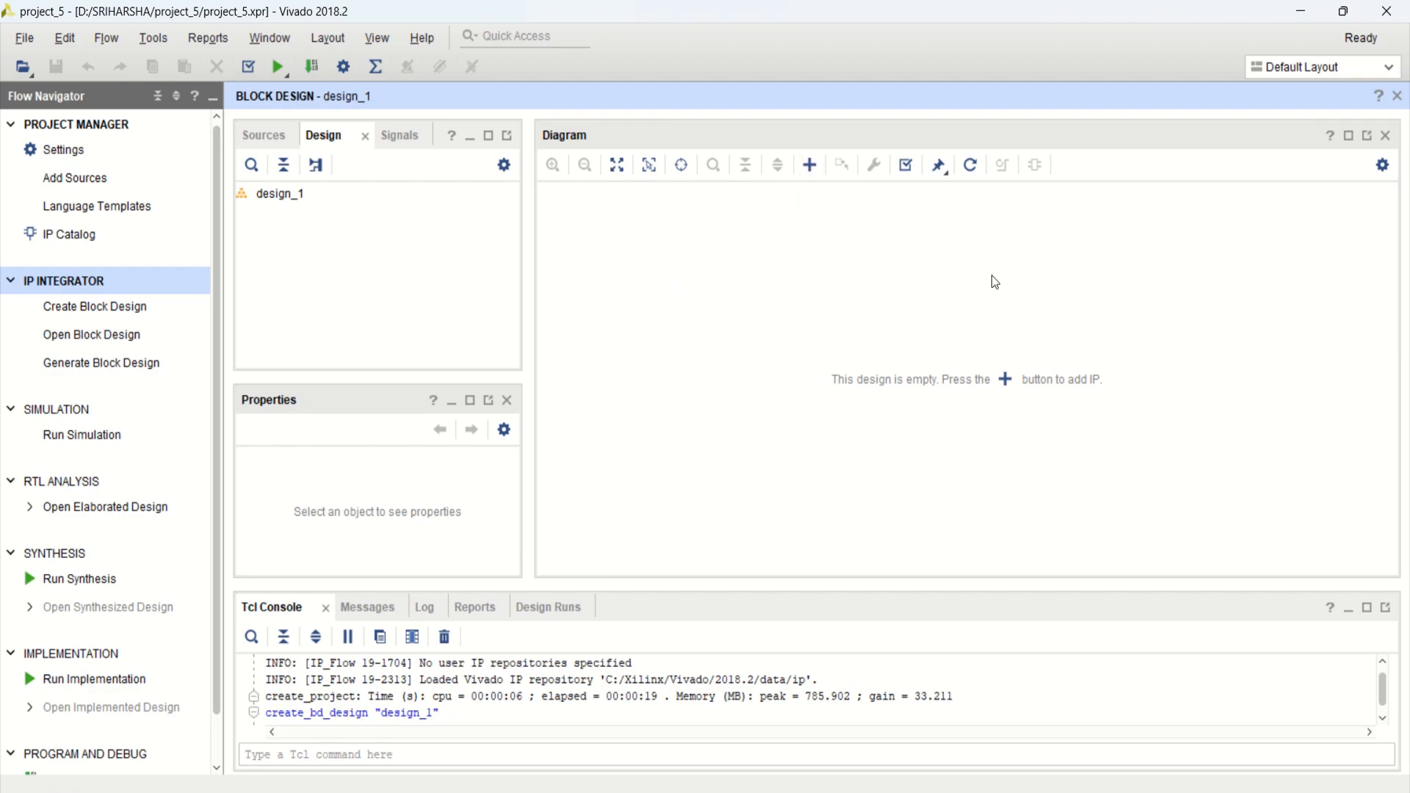
right_click(927, 321)
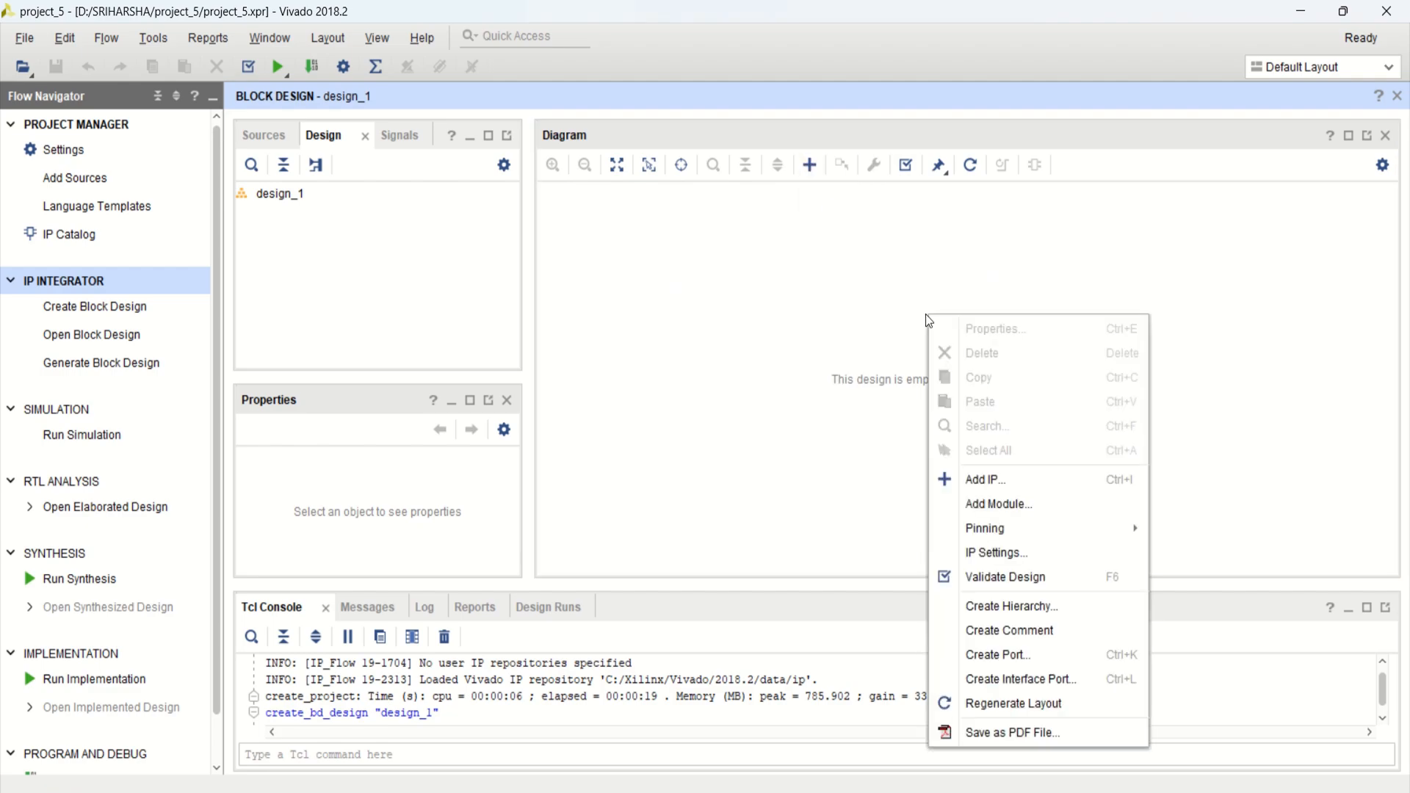
left_click(1022, 484)
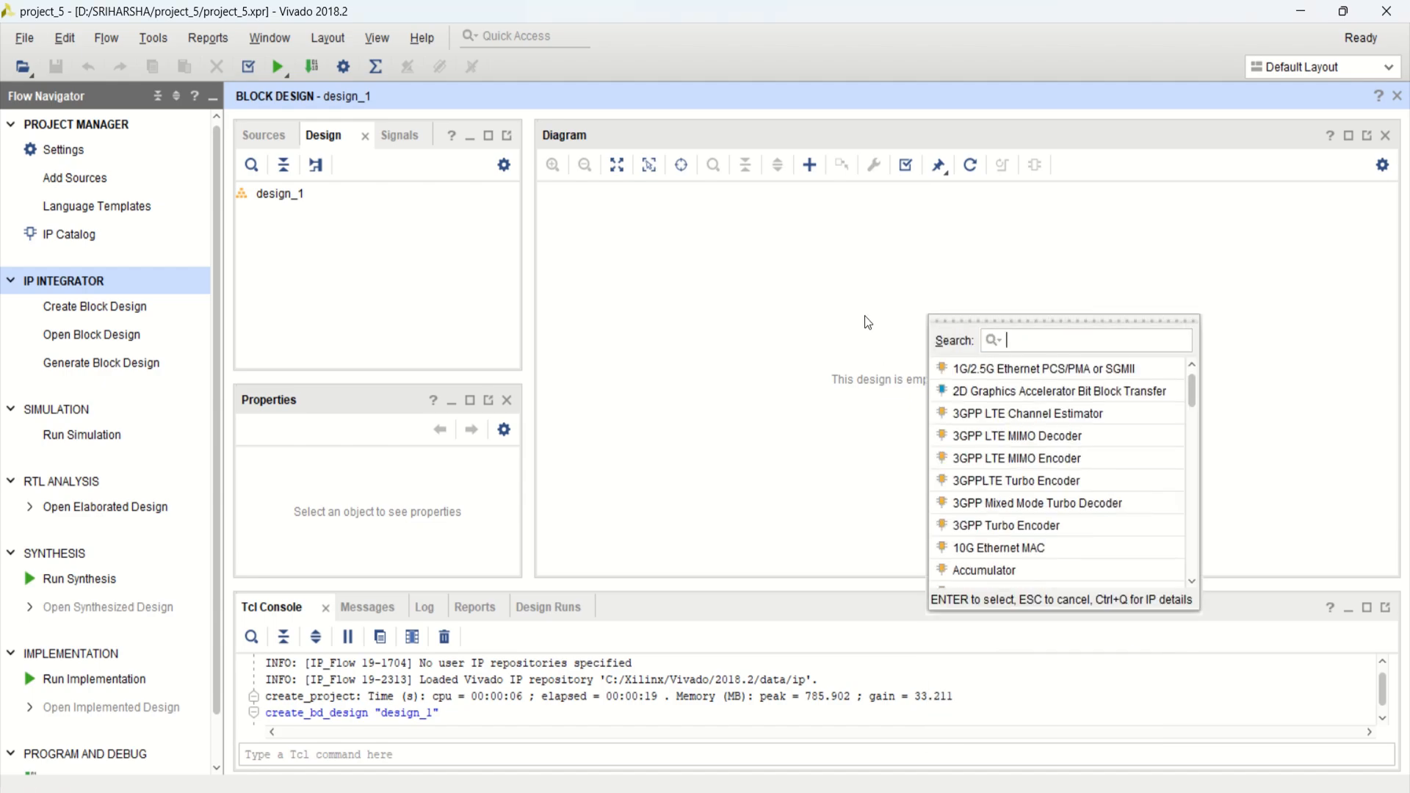
left_click_drag(1037, 323, 941, 249)
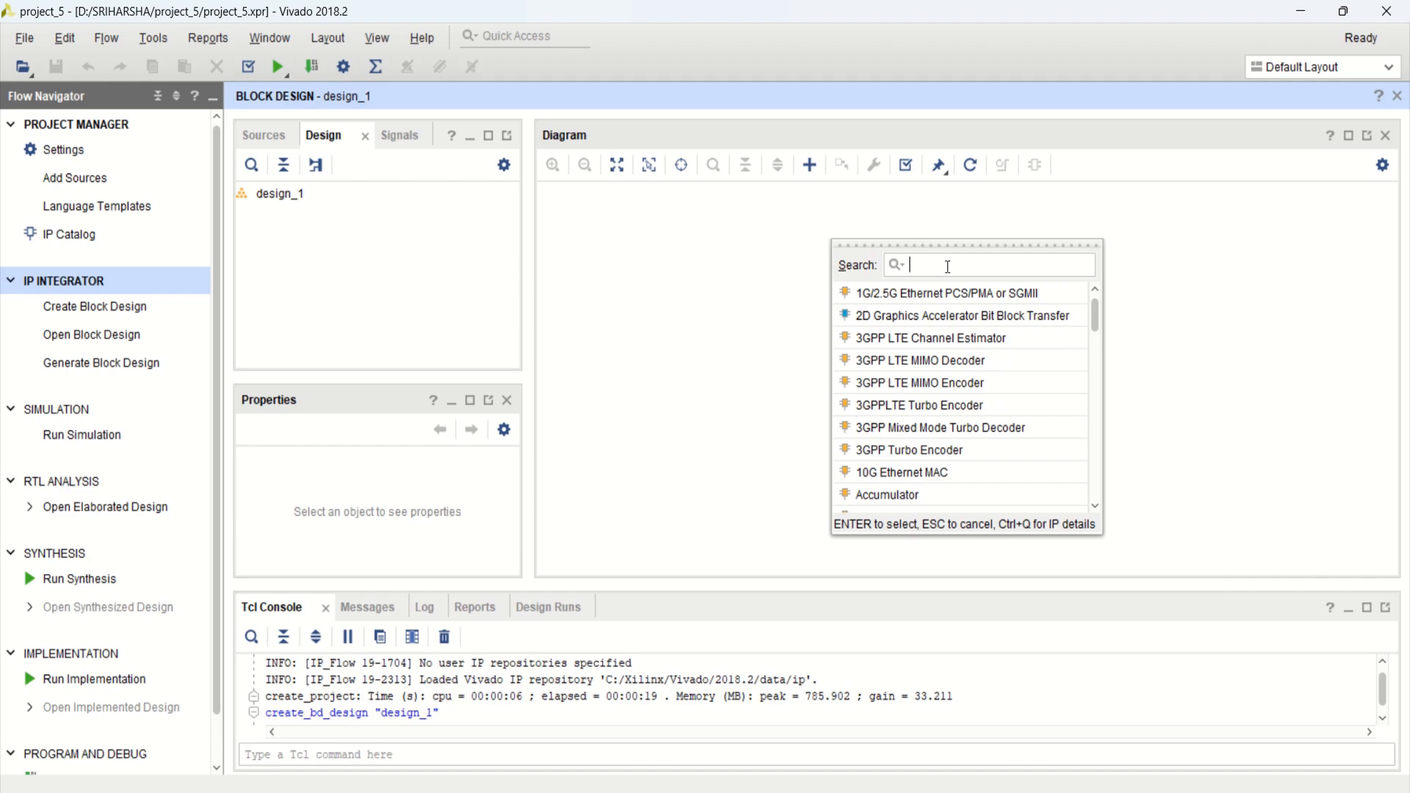
type("adde")
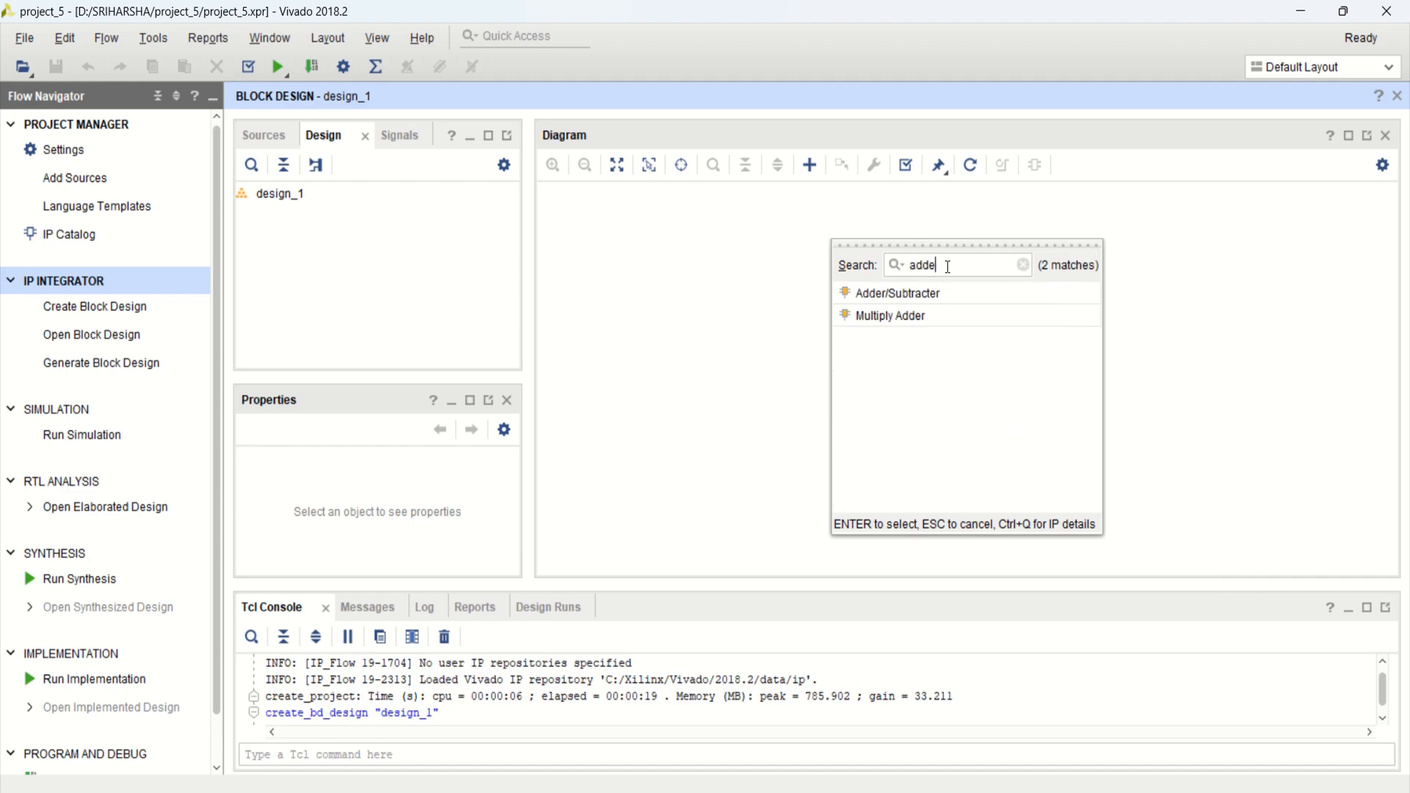
left_click(913, 302)
double_click(914, 301)
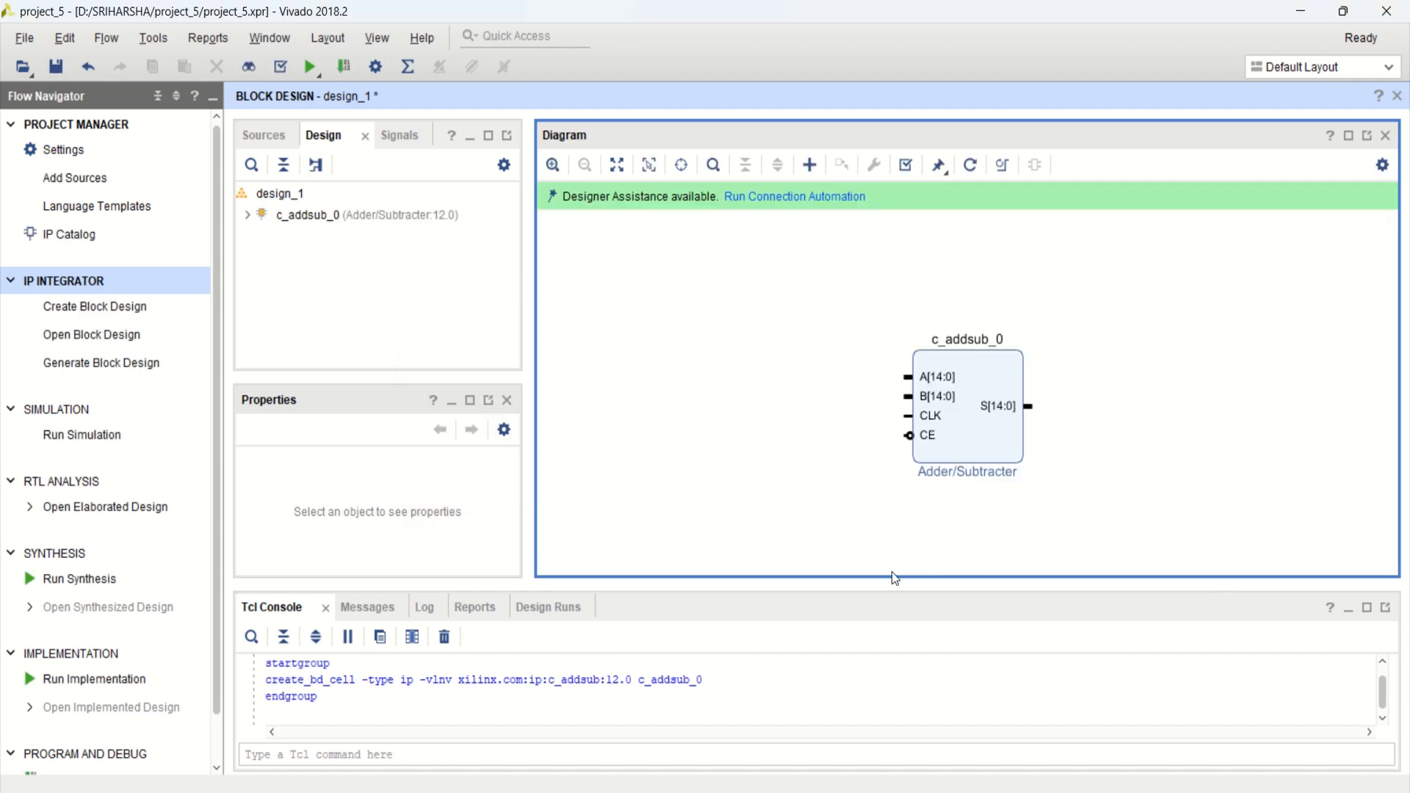
Open the Adder/Subtracter block for customization and set the input types of A and B to Unsigned.
left_click_drag(896, 582, 896, 624)
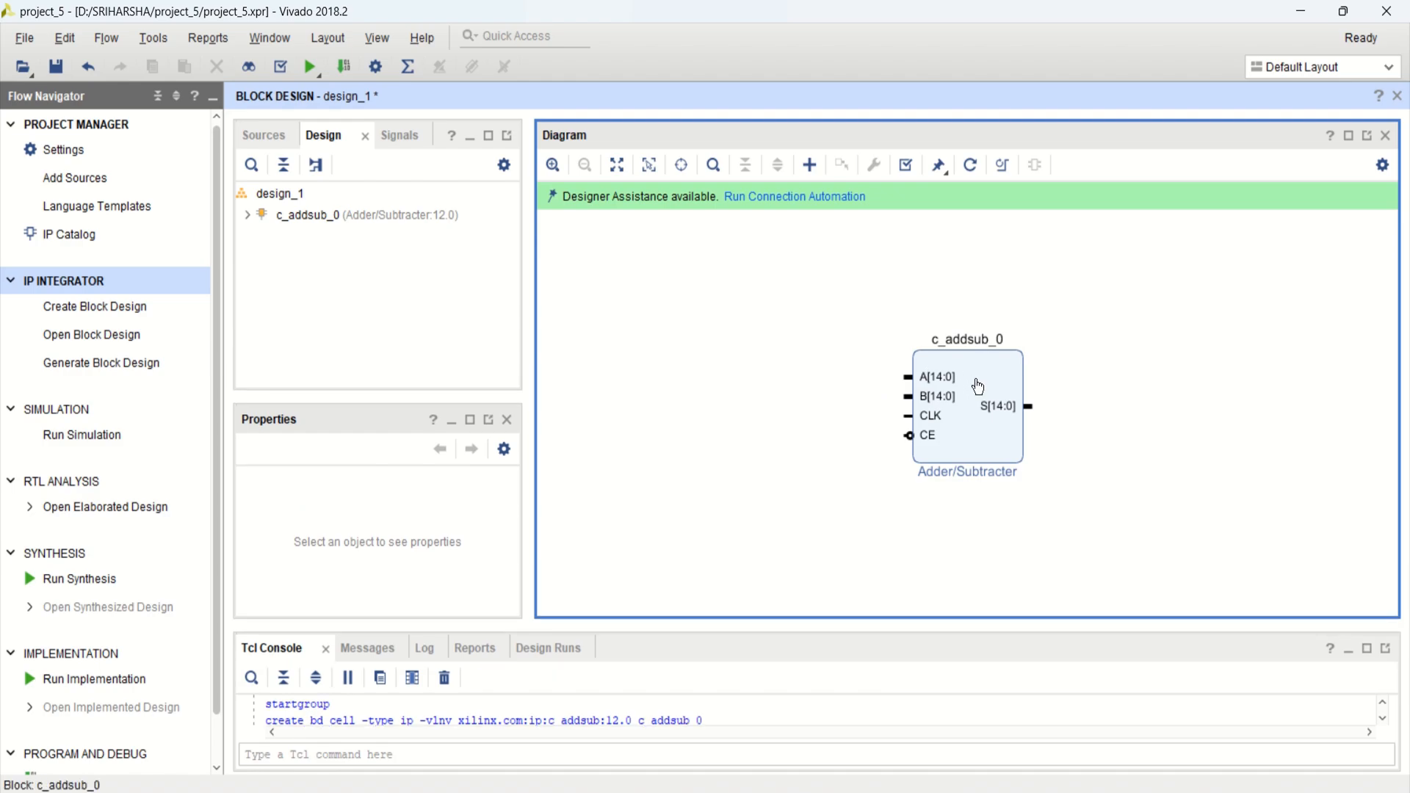
left_click(617, 165)
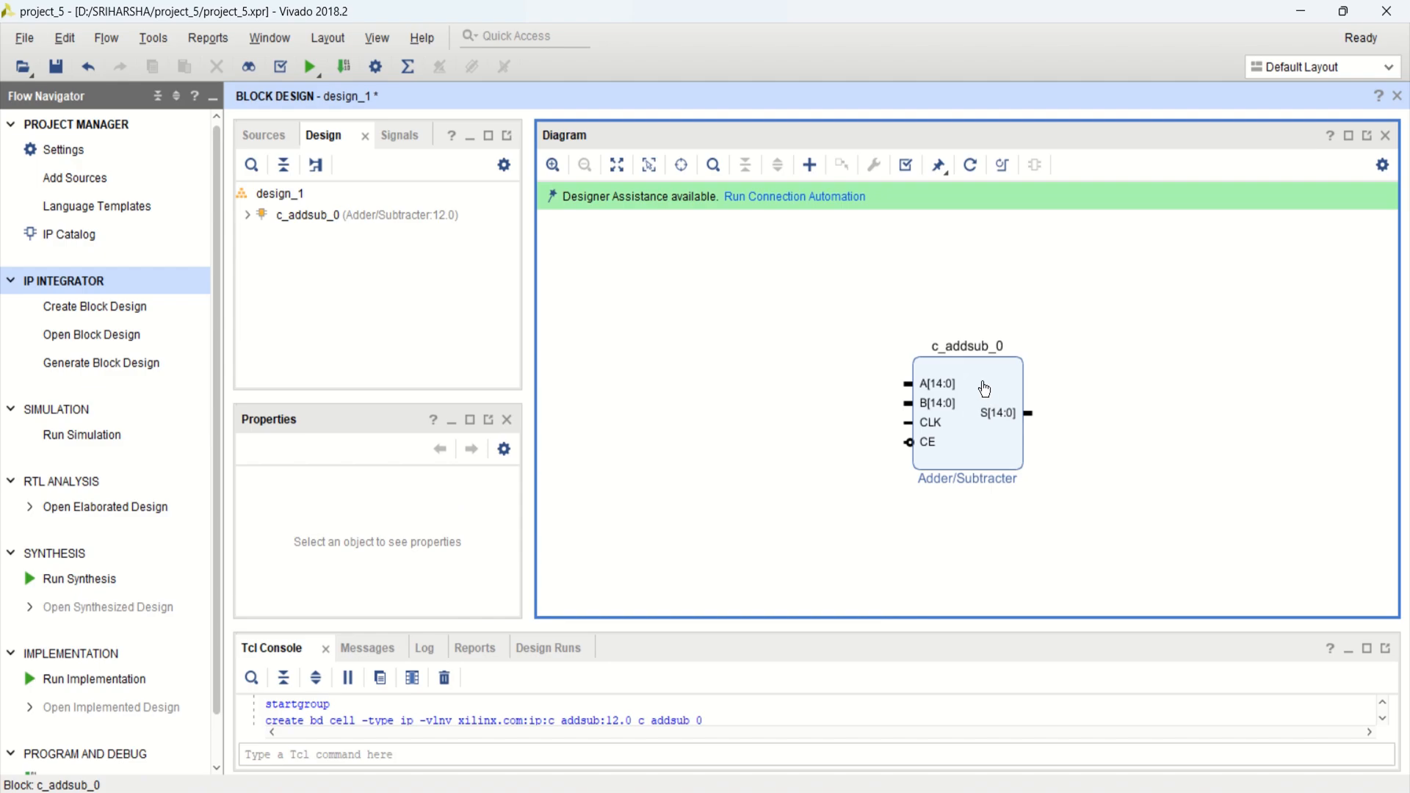
double_click(984, 389)
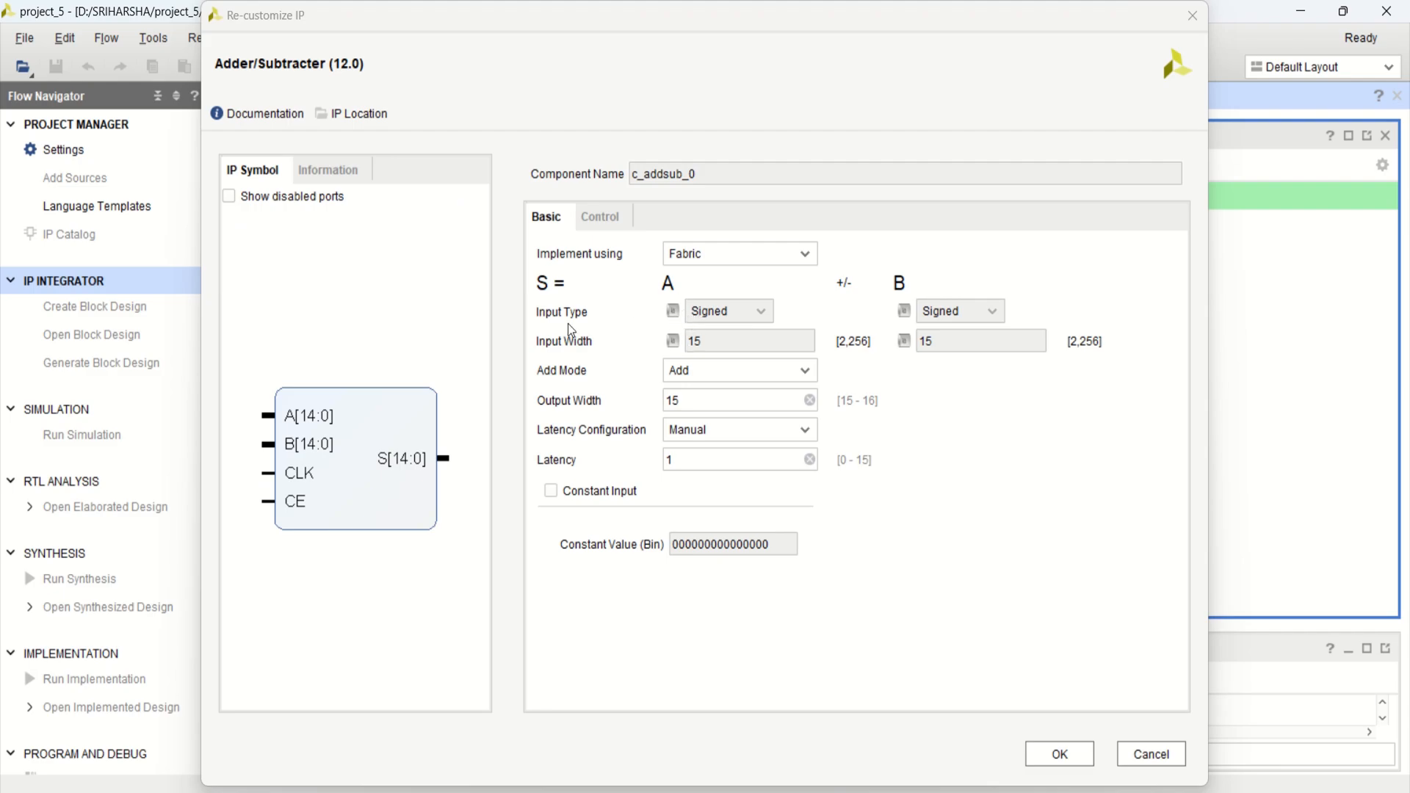
left_click(676, 400)
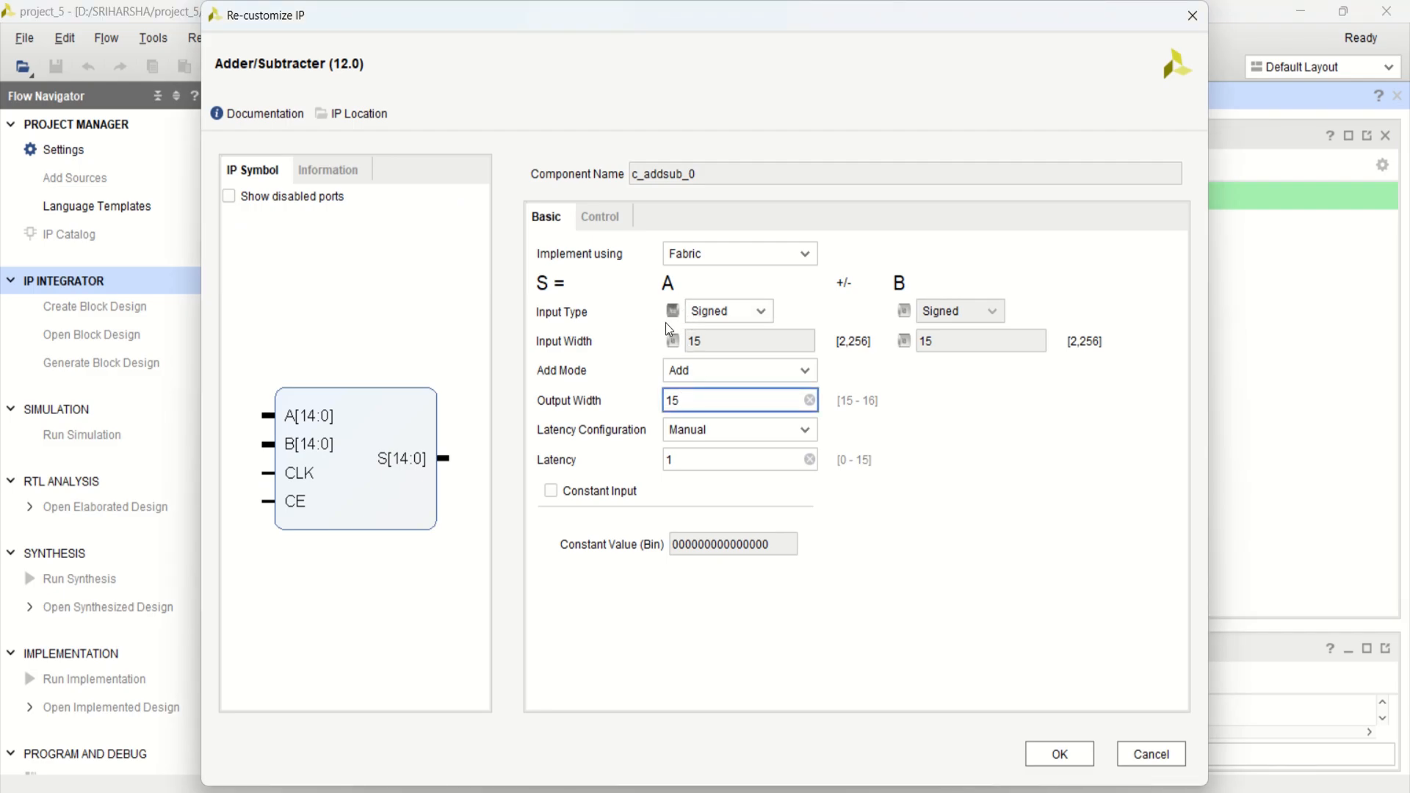
left_click(762, 311)
left_click(739, 355)
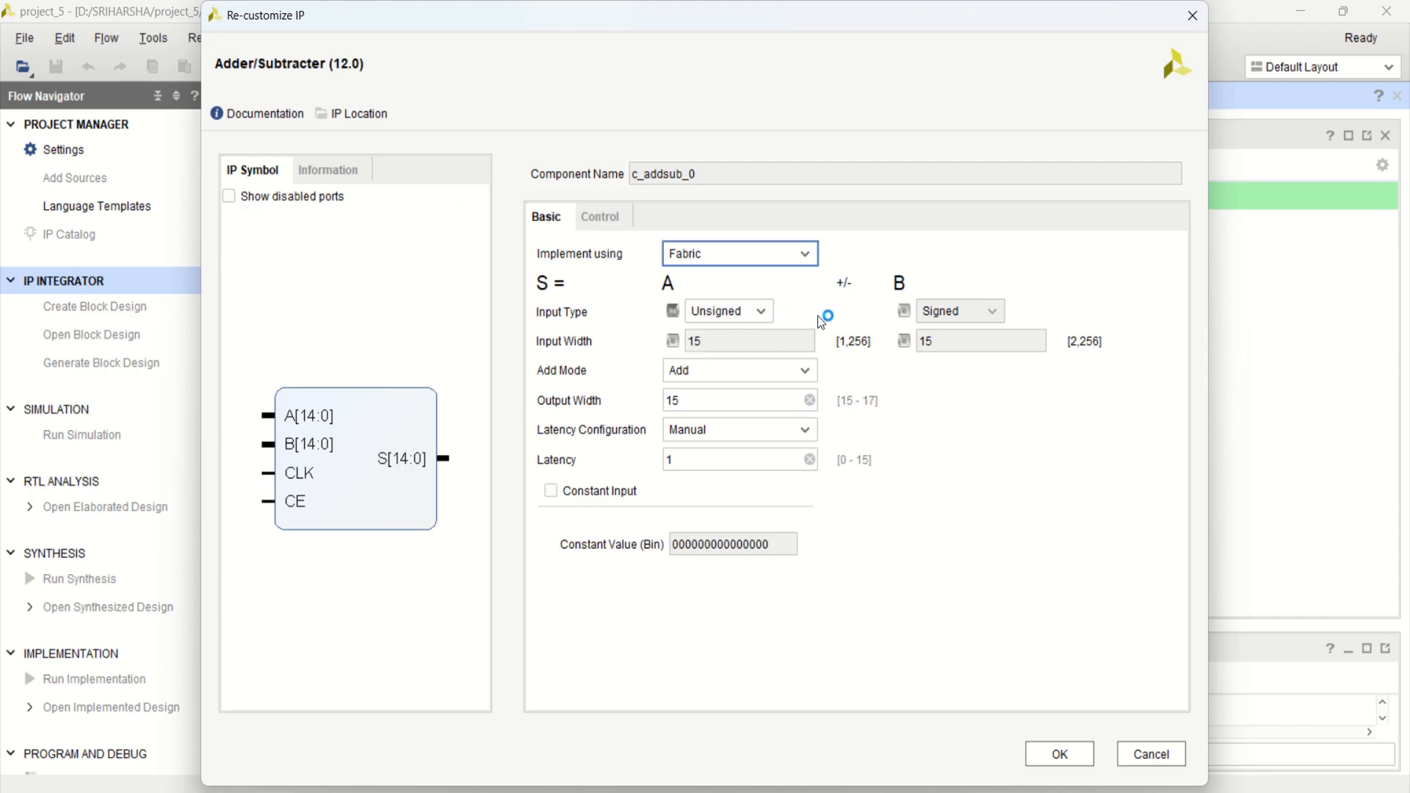
left_click(904, 313)
left_click(991, 308)
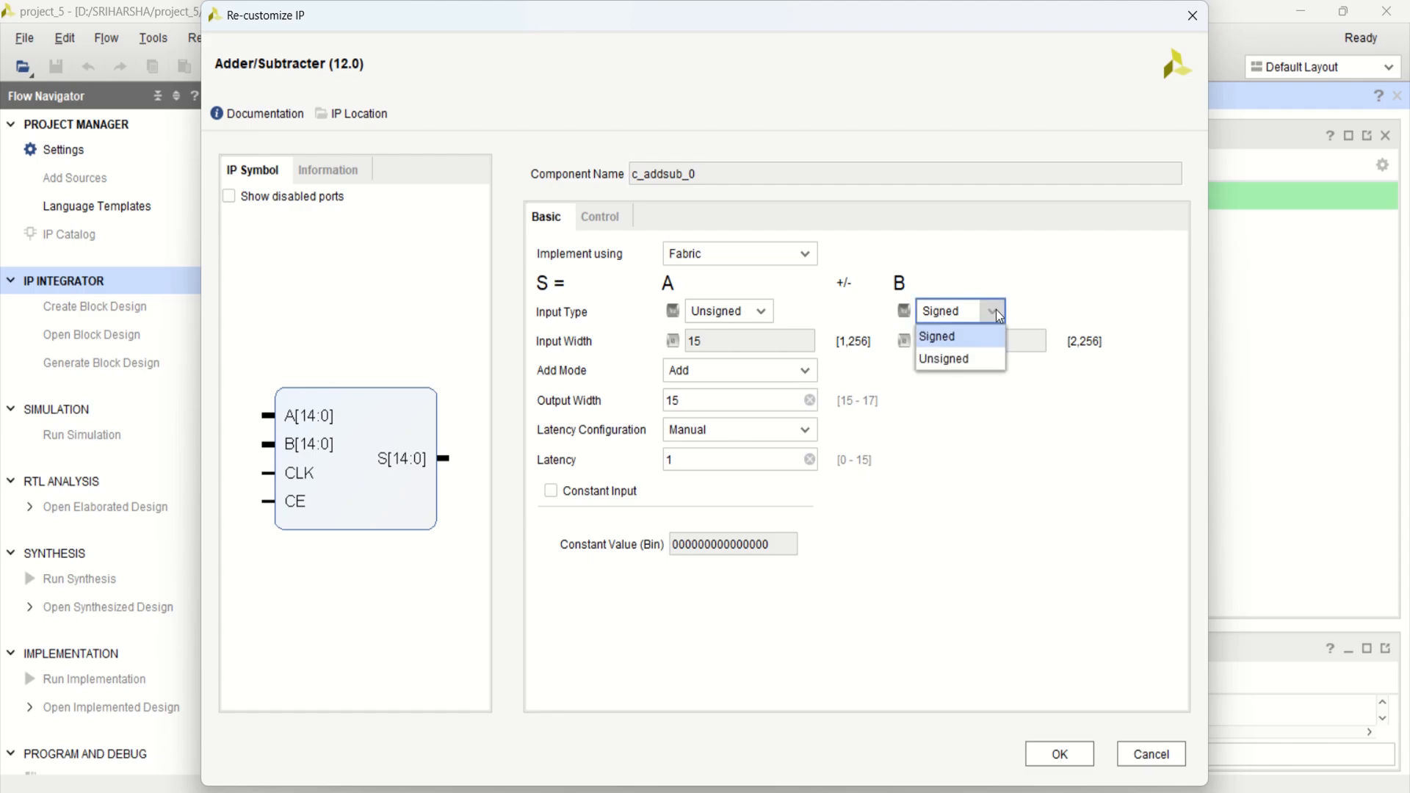
left_click(969, 358)
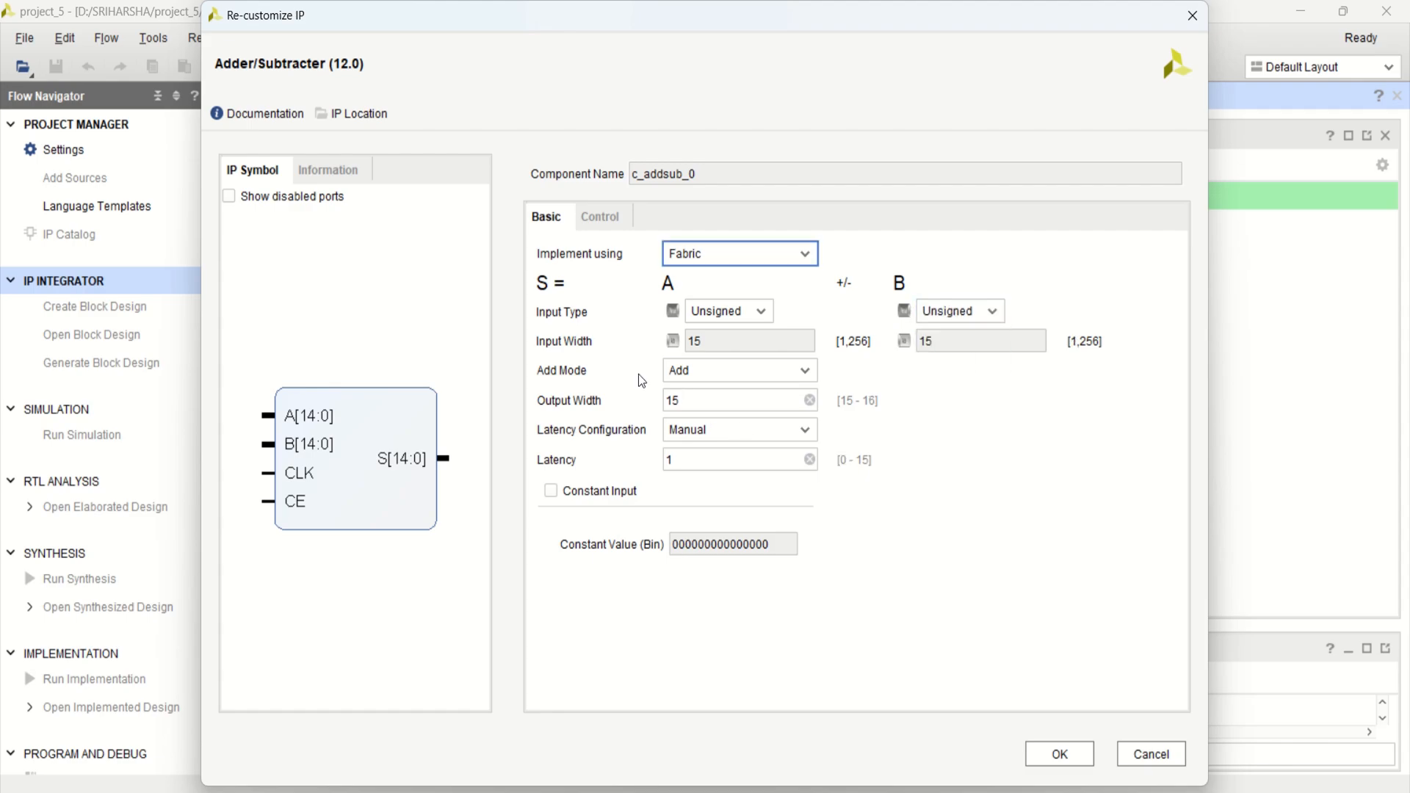
Set the input widths of A and B to 8 and choose Add as the add mode.
left_click(675, 342)
double_click(751, 342)
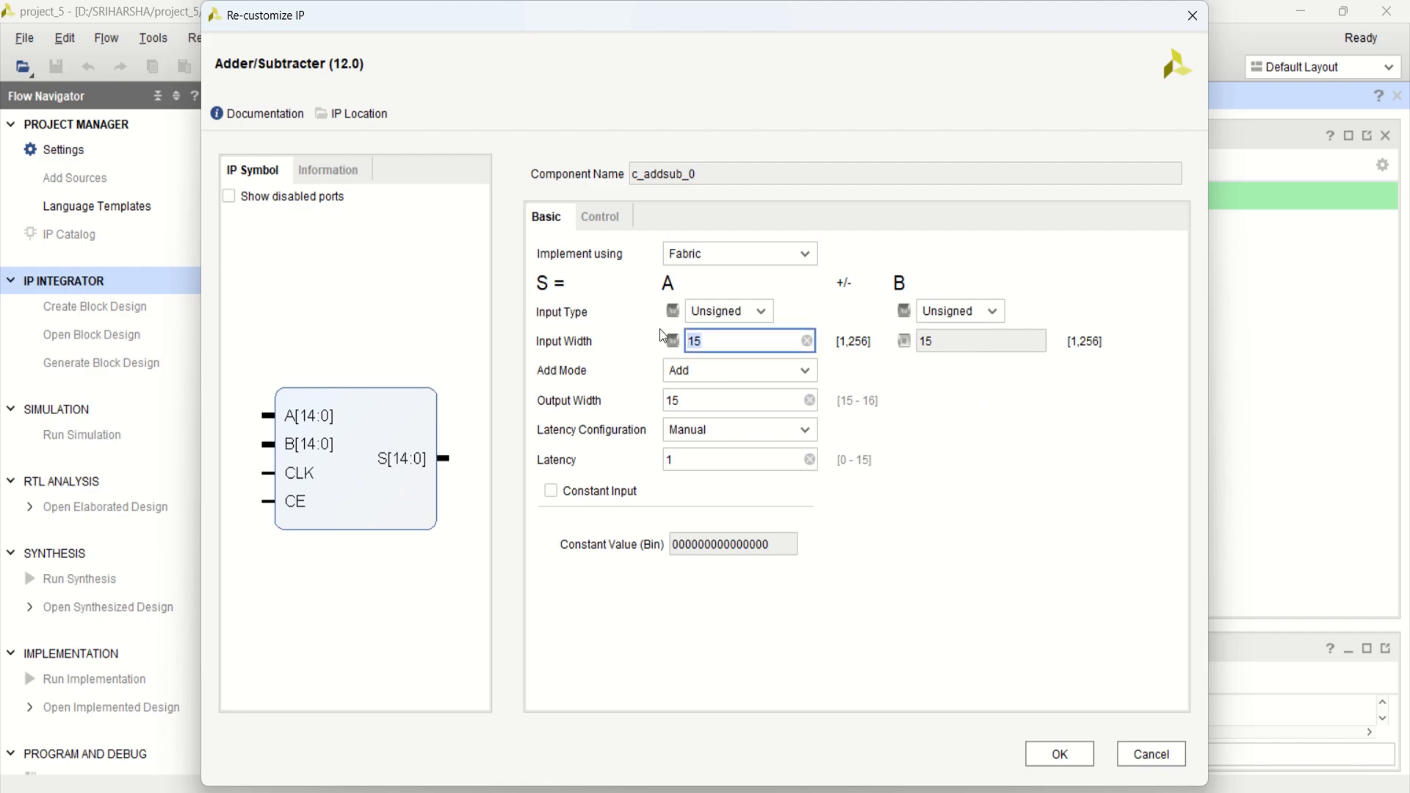
type("8")
left_click(902, 342)
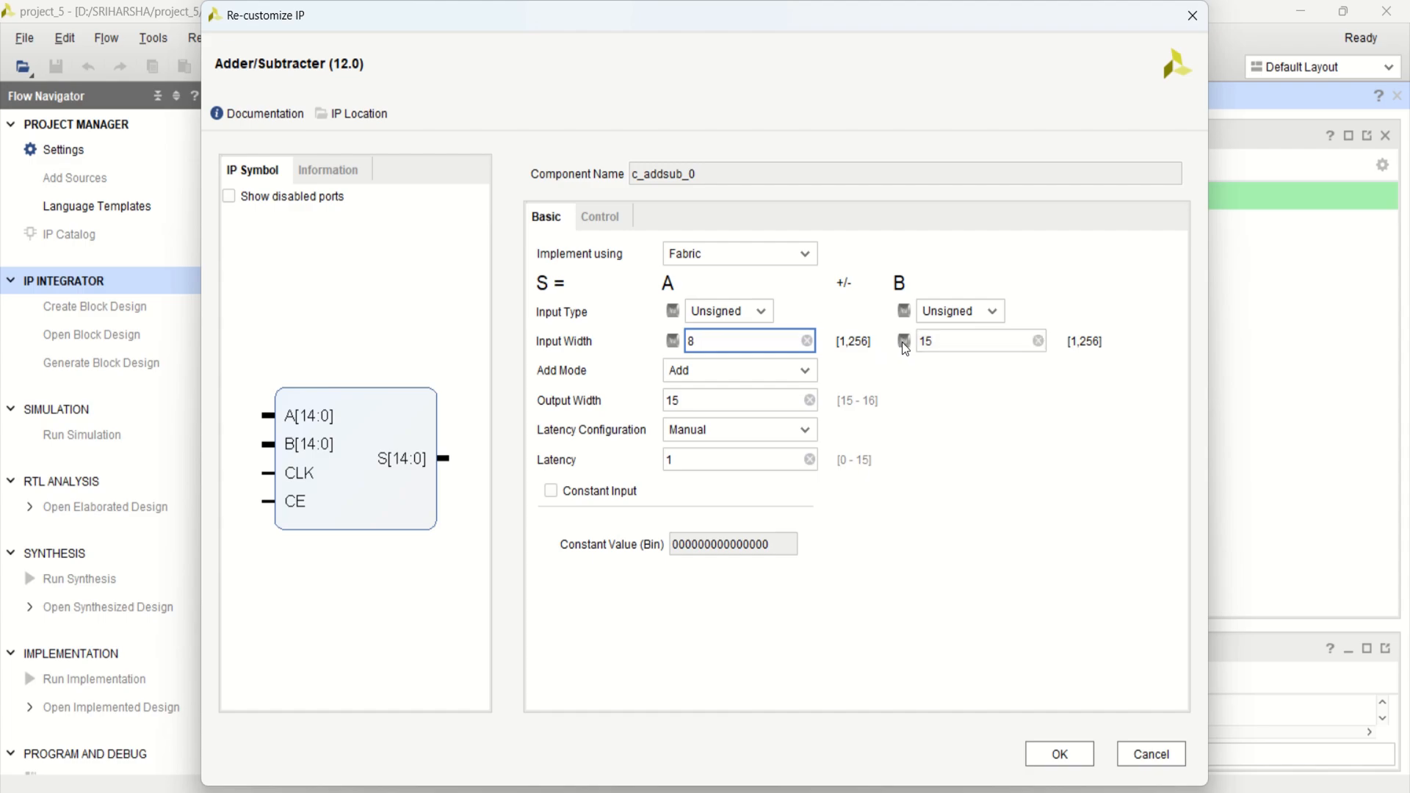
double_click(914, 344)
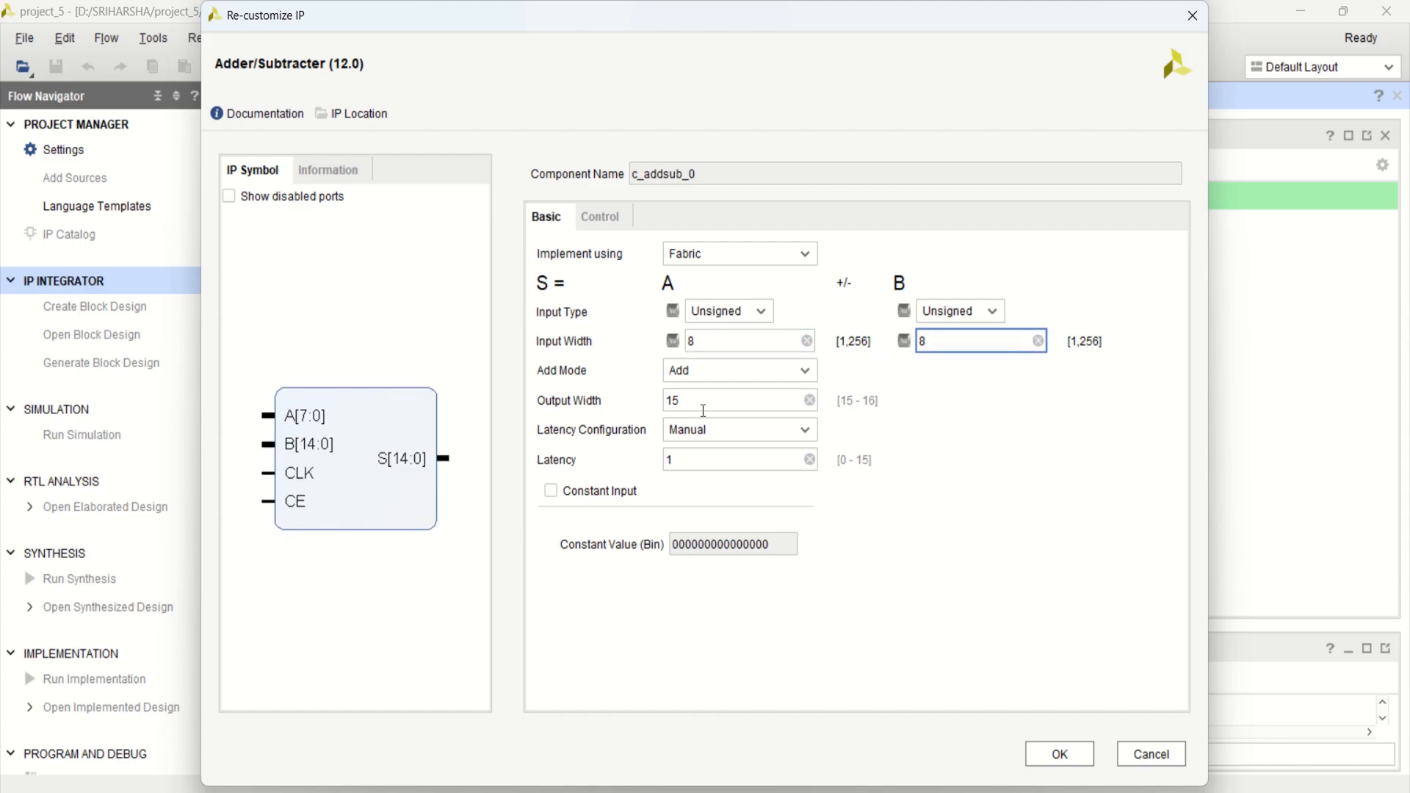
left_click(733, 377)
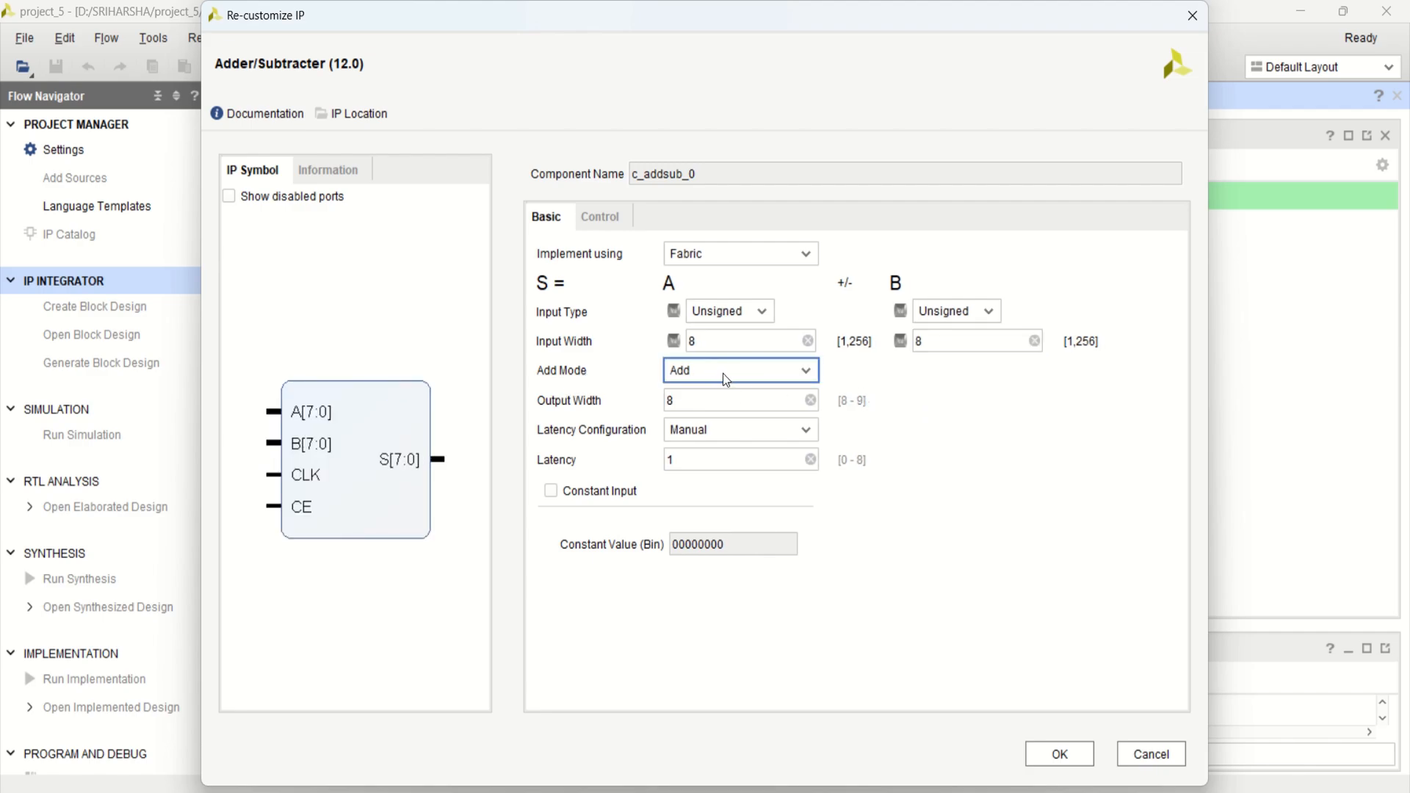
left_click(775, 373)
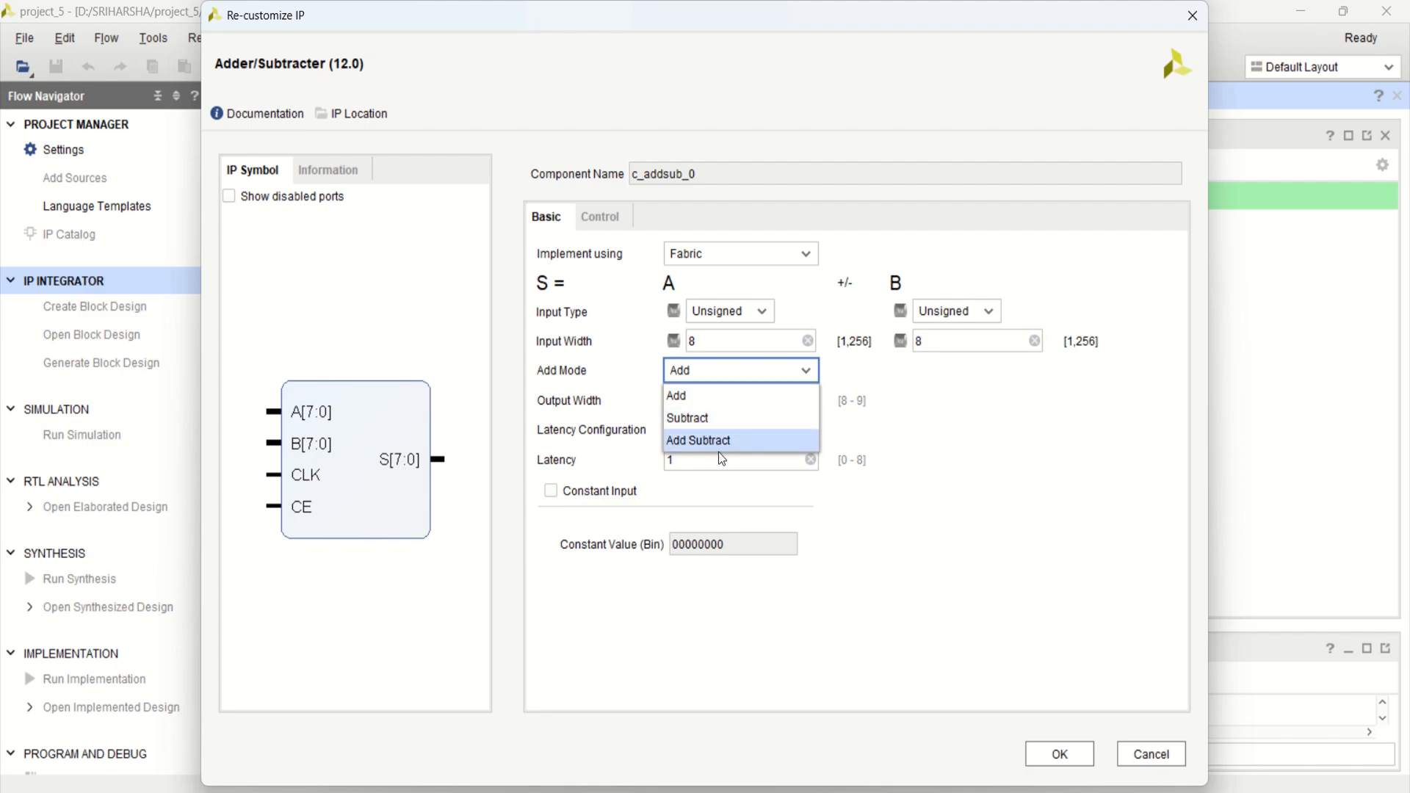
left_click(710, 400)
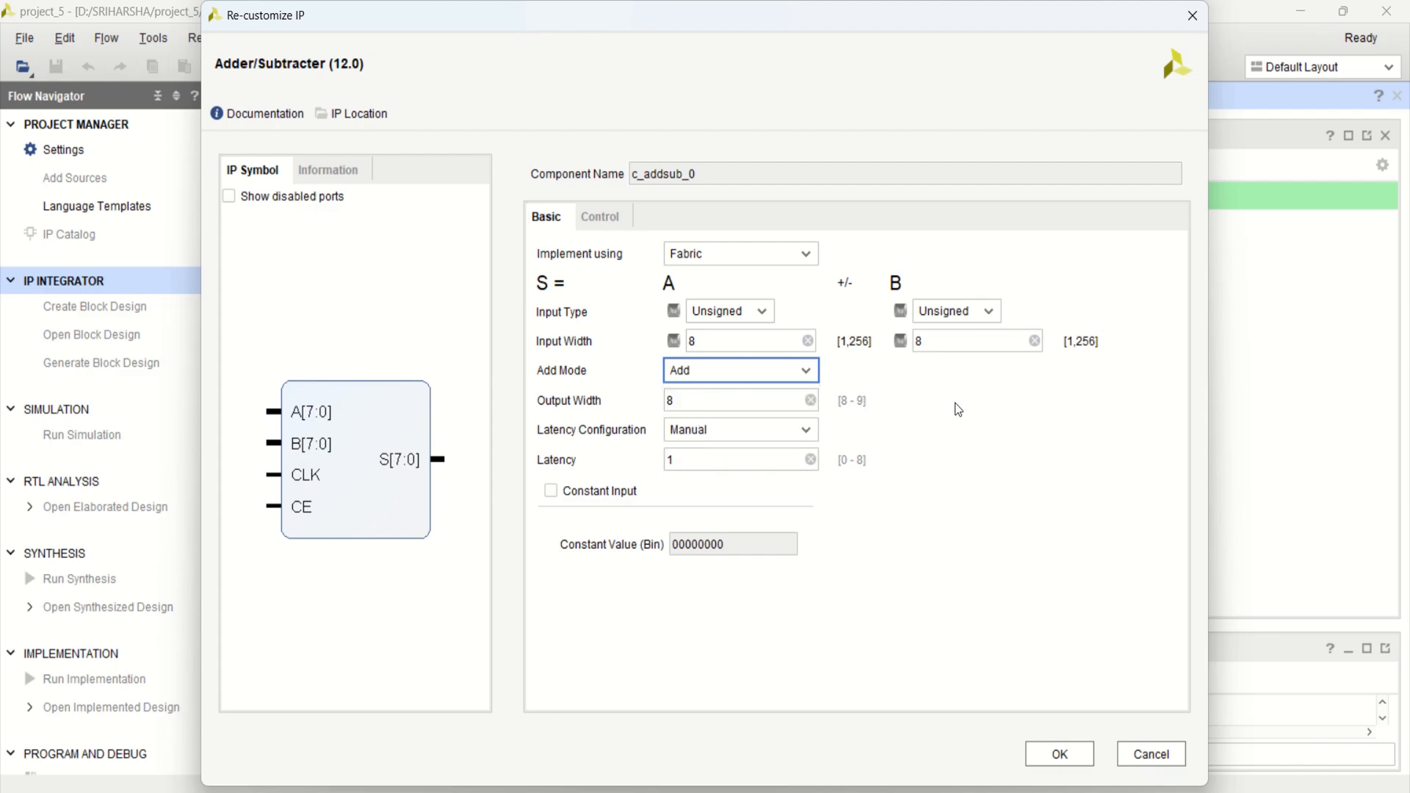
left_click(710, 402)
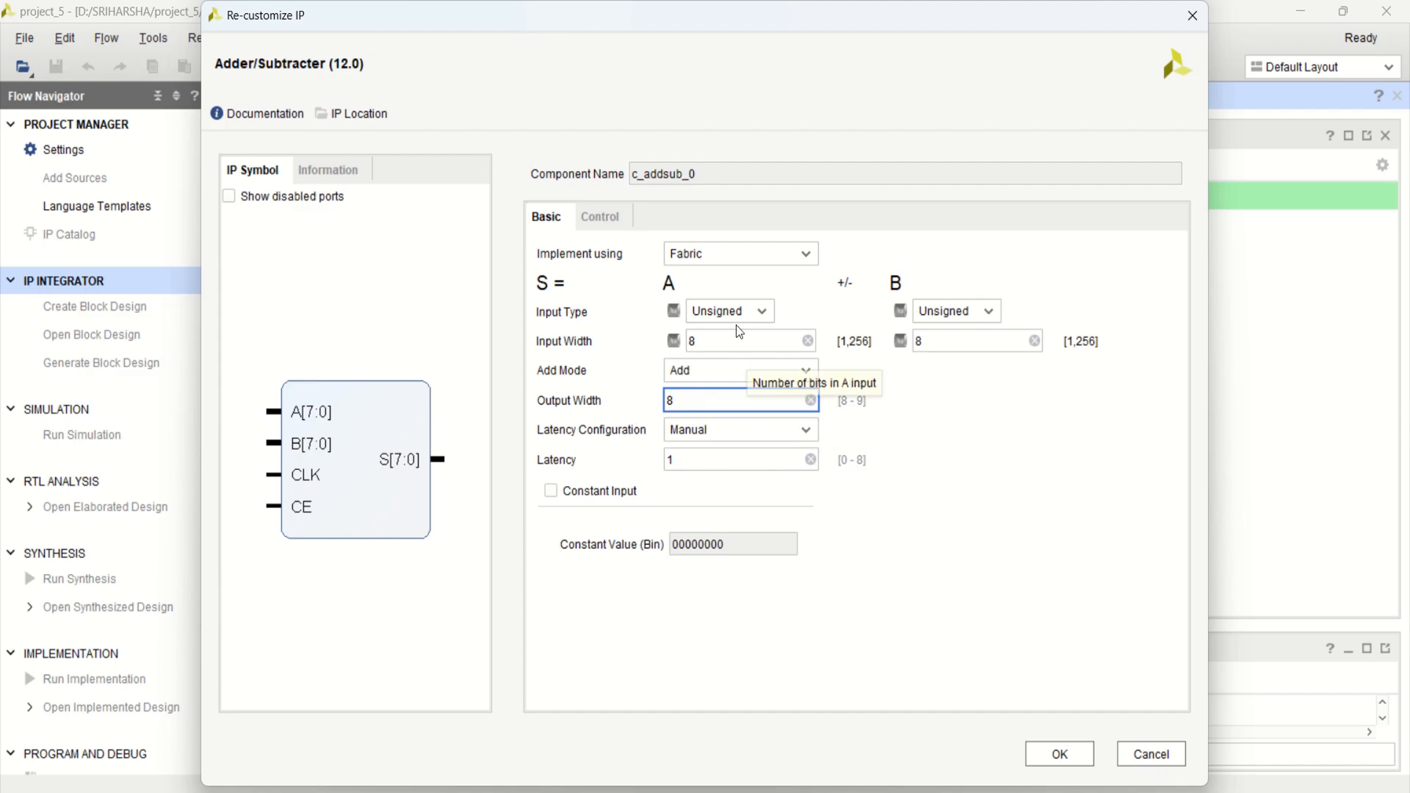
Disable Clock Enable (CE), enable Carry In (C_IN) and Carry Out (C_OUT), and apply the adder's customization.
left_click(595, 218)
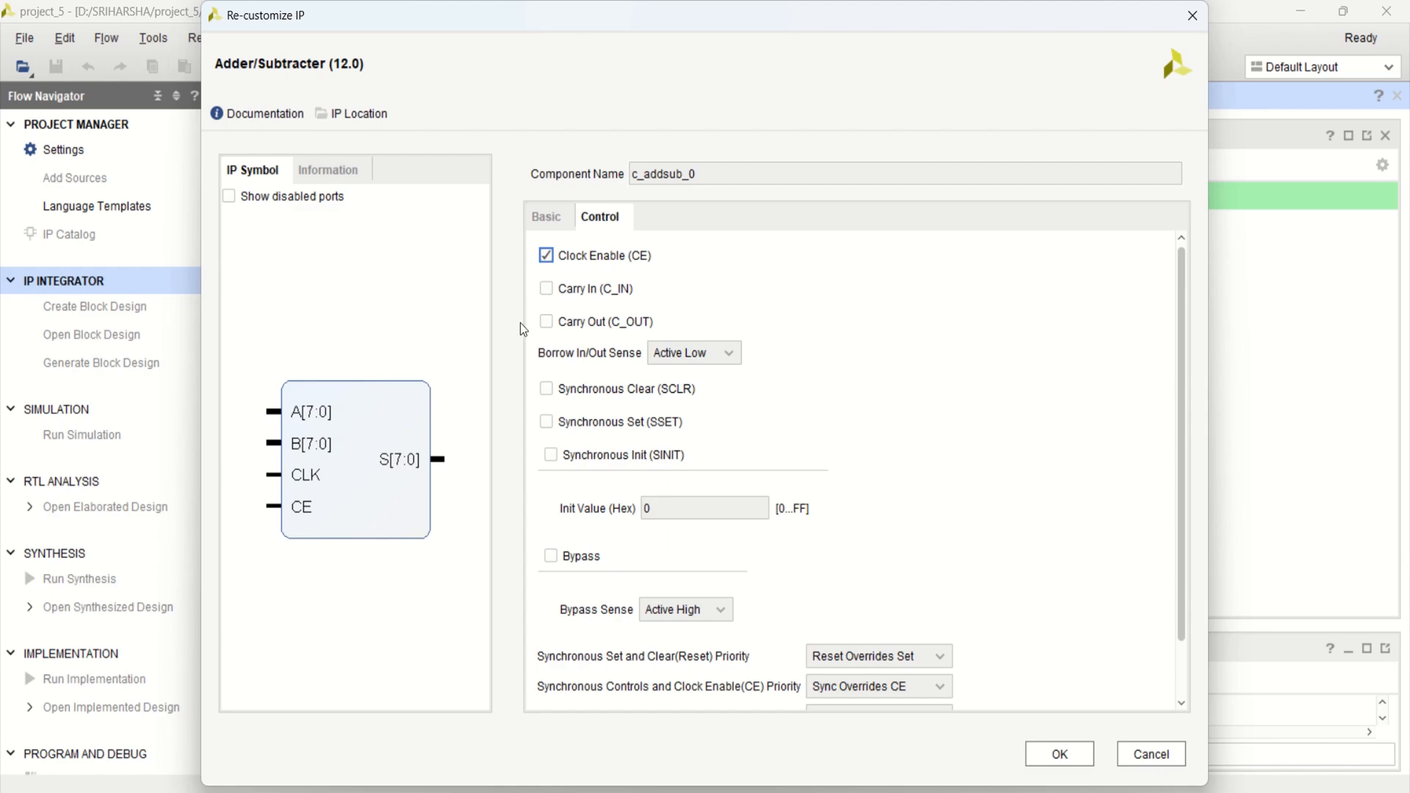
left_click(547, 257)
left_click(547, 291)
left_click(548, 323)
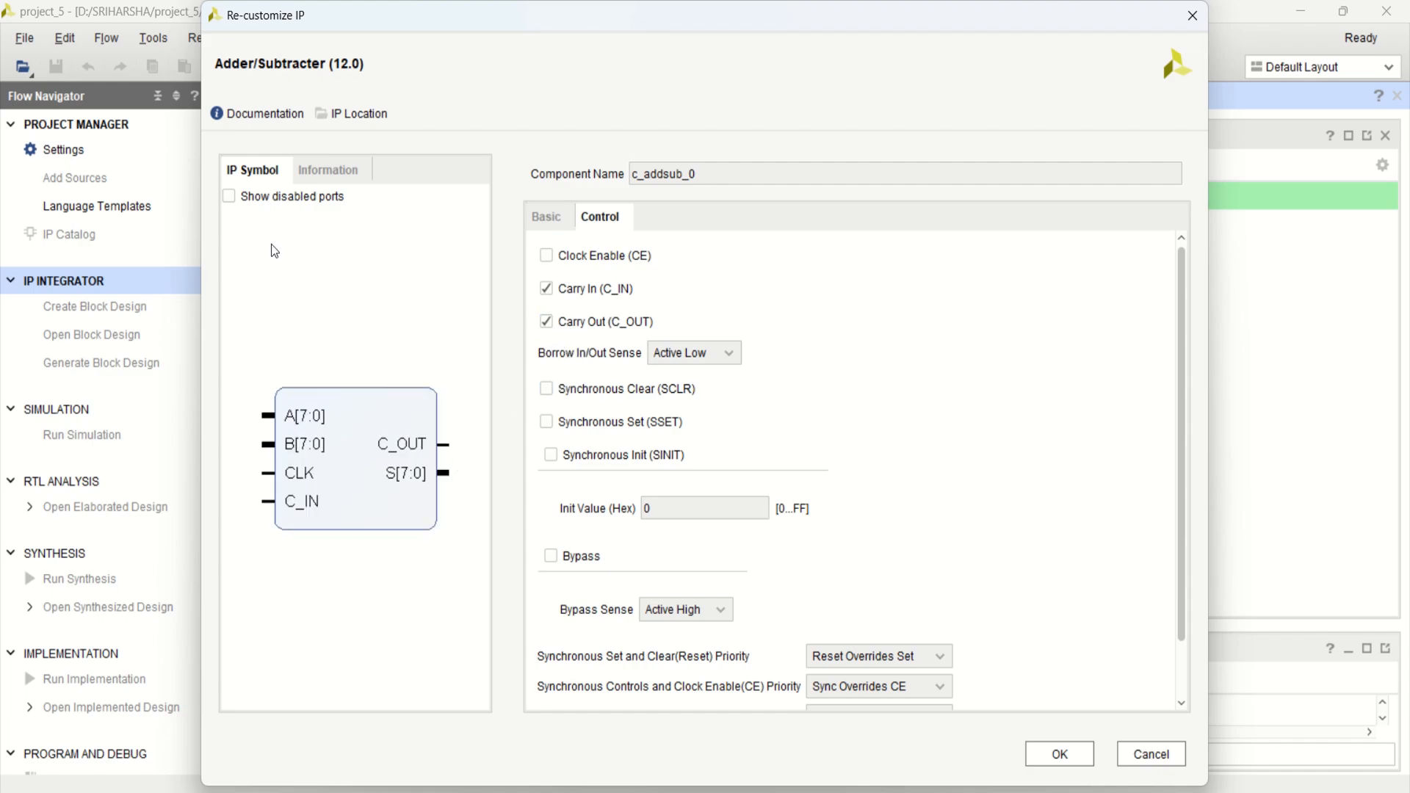
left_click(228, 196)
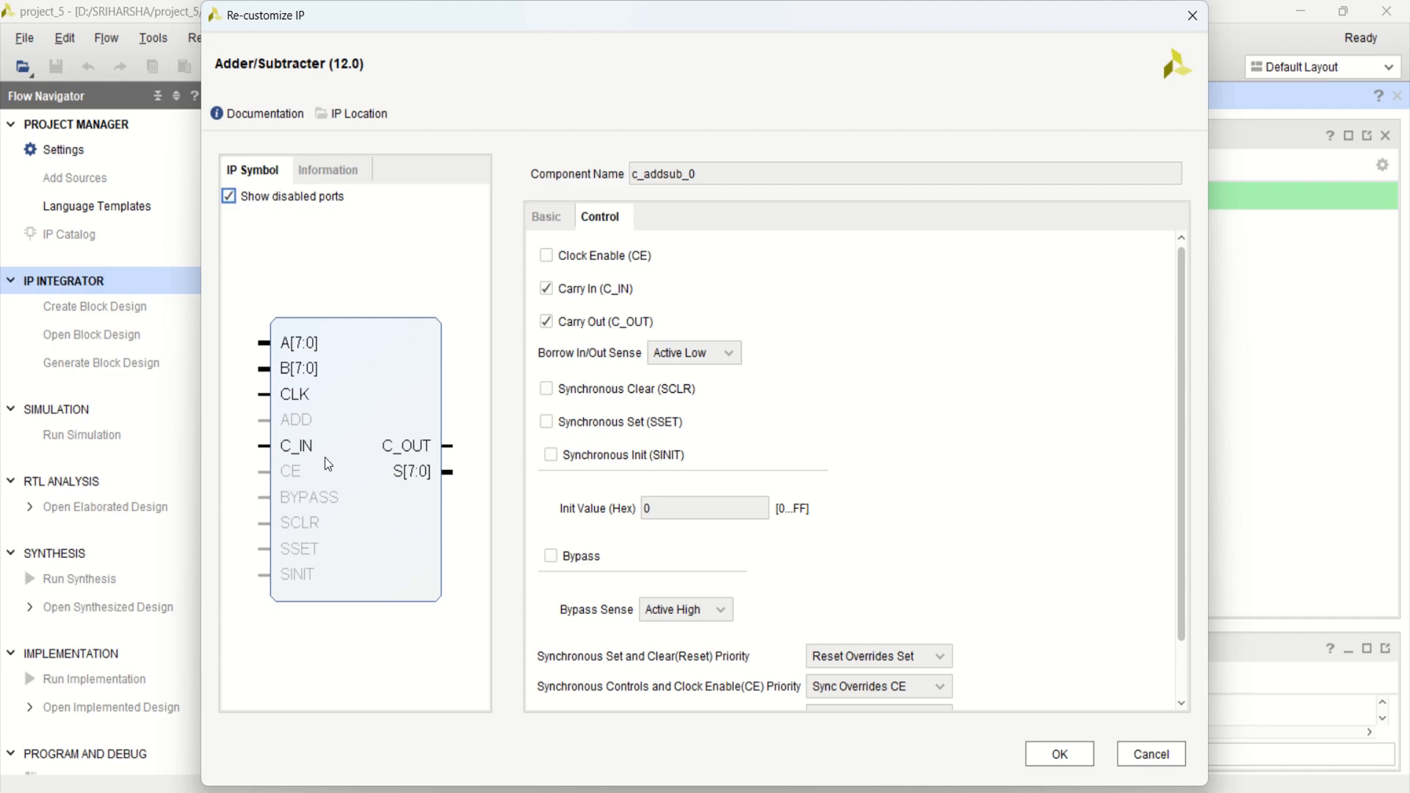
left_click(228, 197)
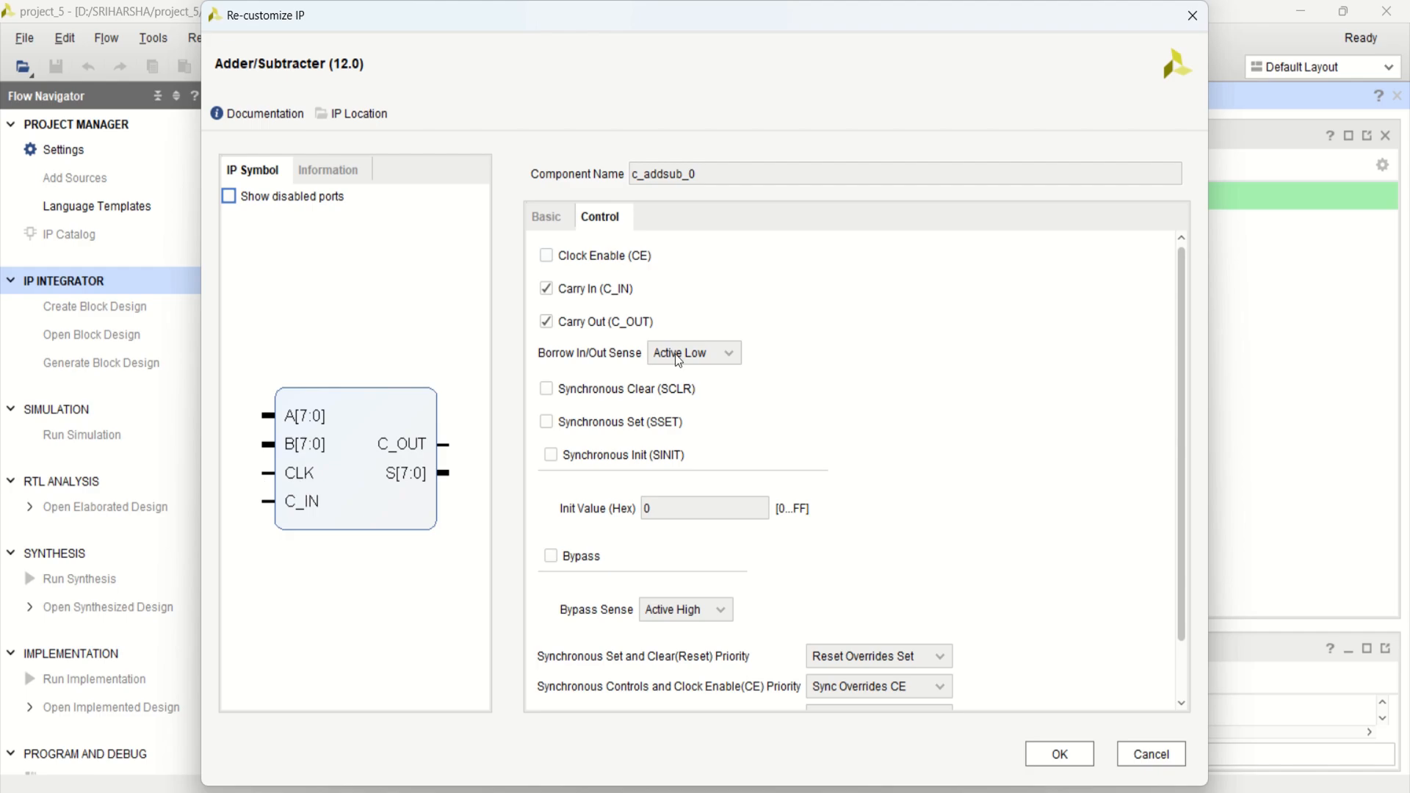
left_click(1061, 754)
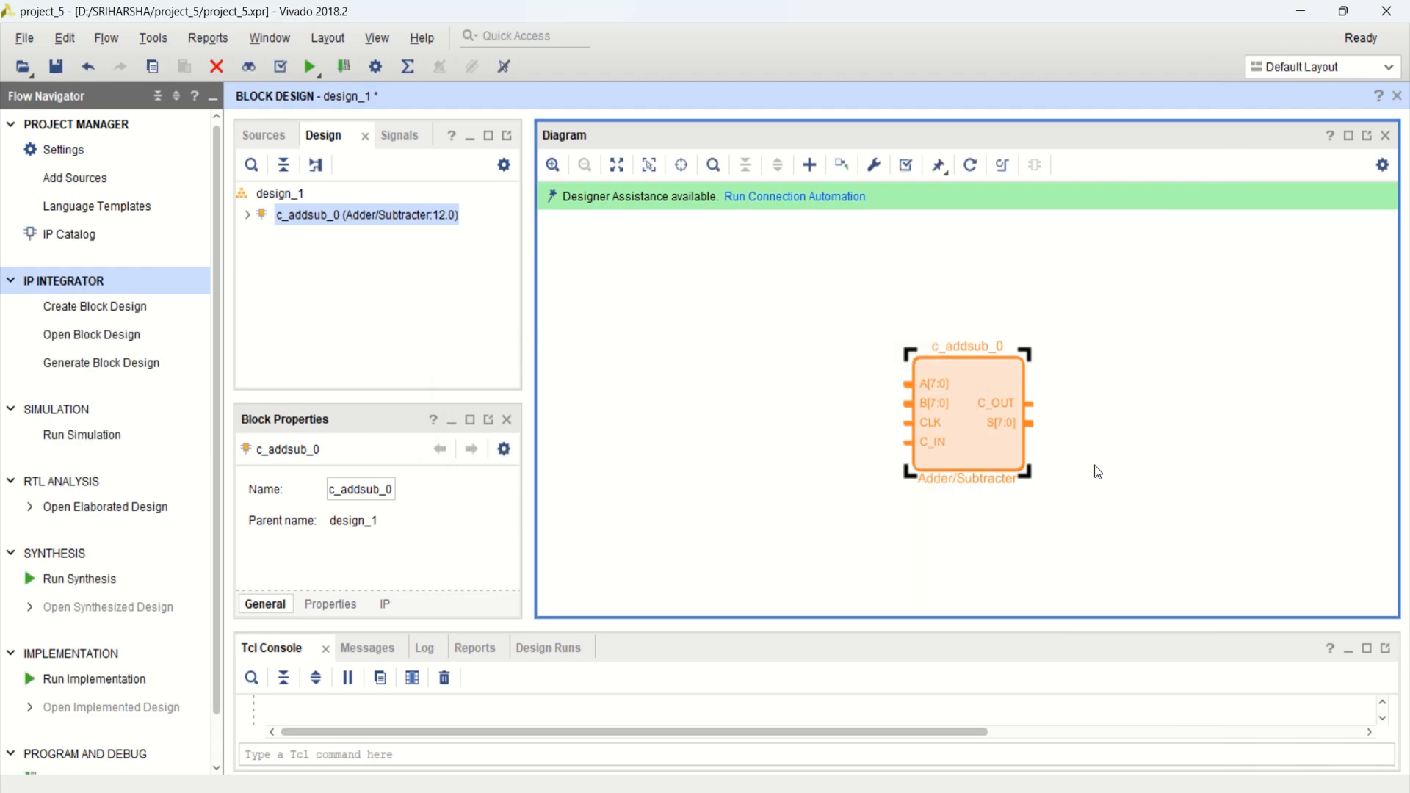
Search the IP list for "VIO" and add a VIO (Virtual Input/Output) block to the diagram.
left_click(1179, 448)
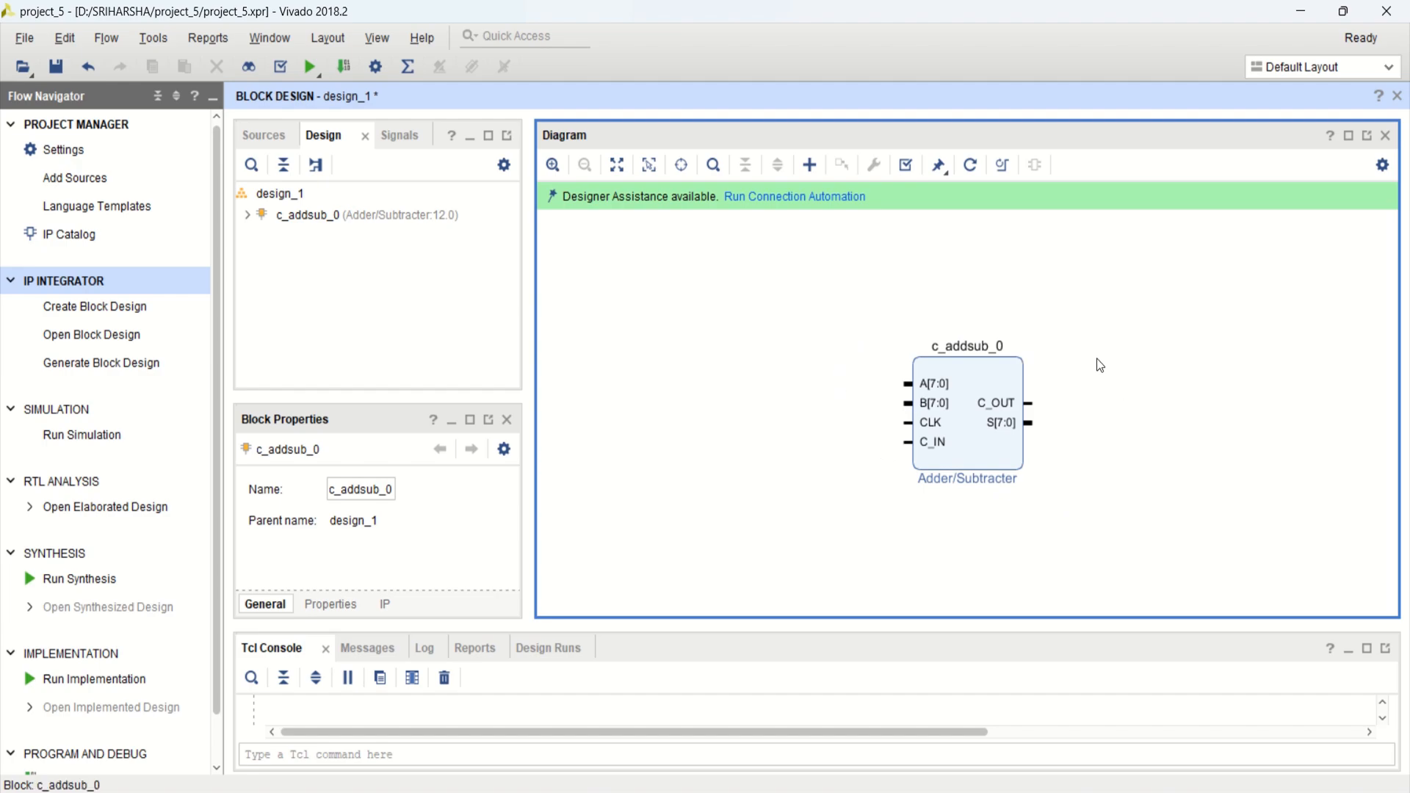
right_click(1065, 338)
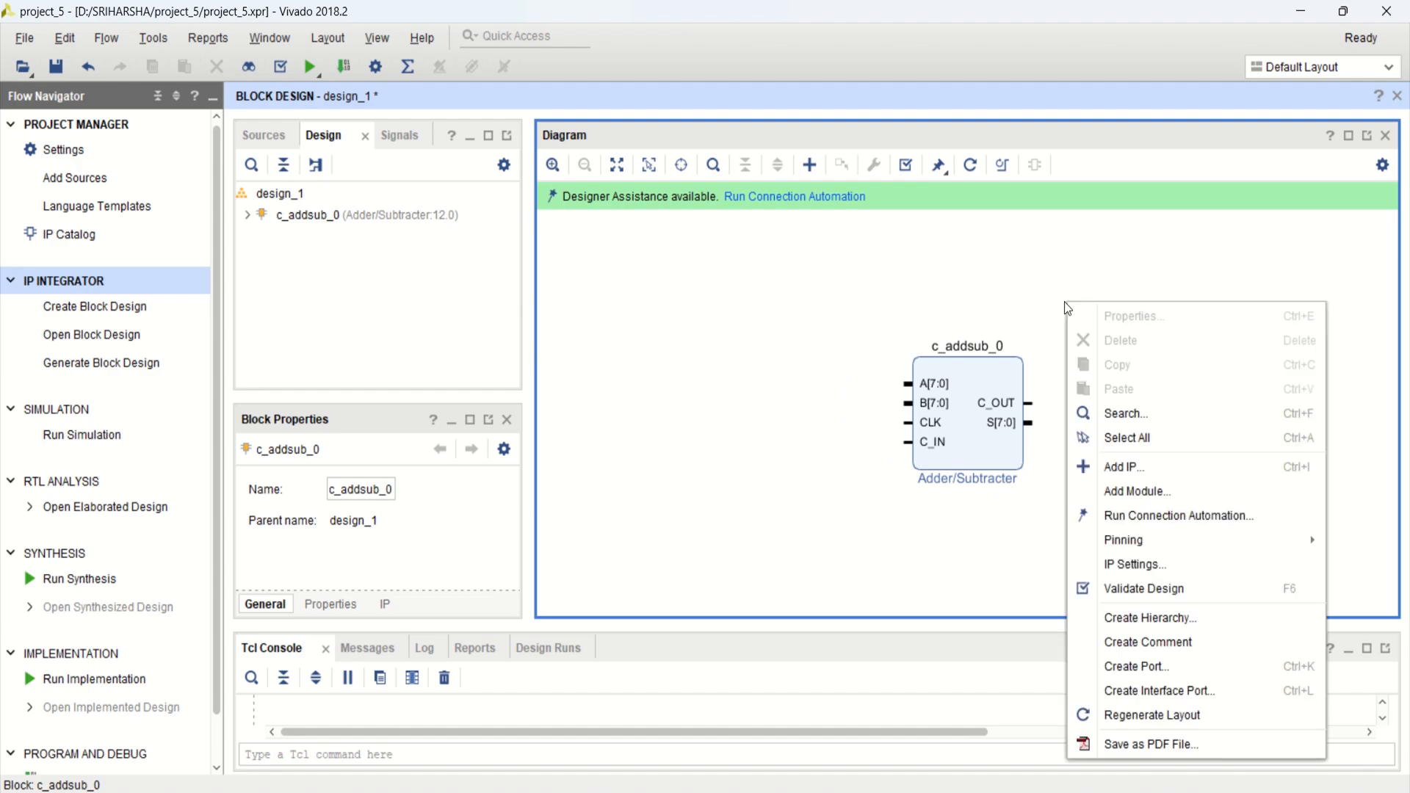
left_click(1162, 465)
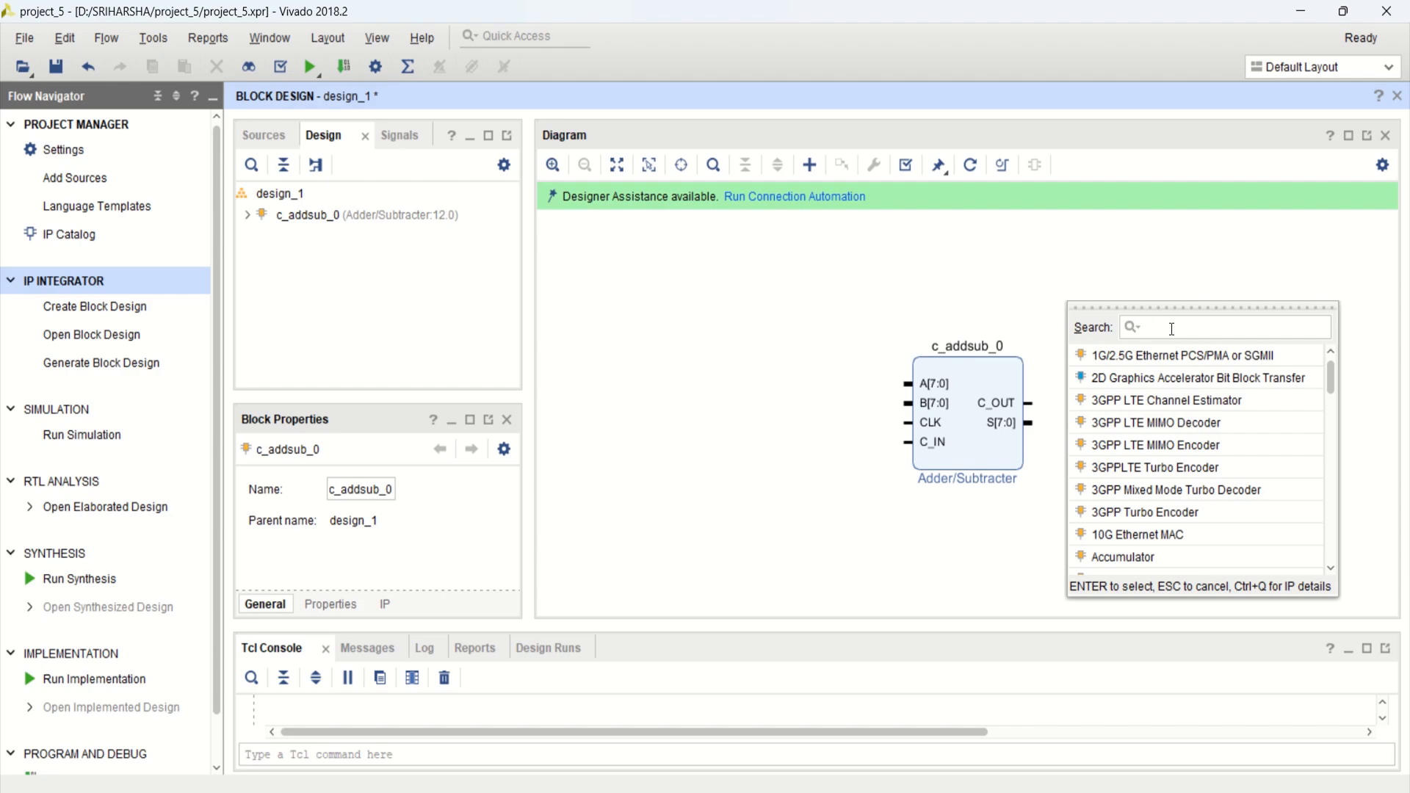
type("VIO")
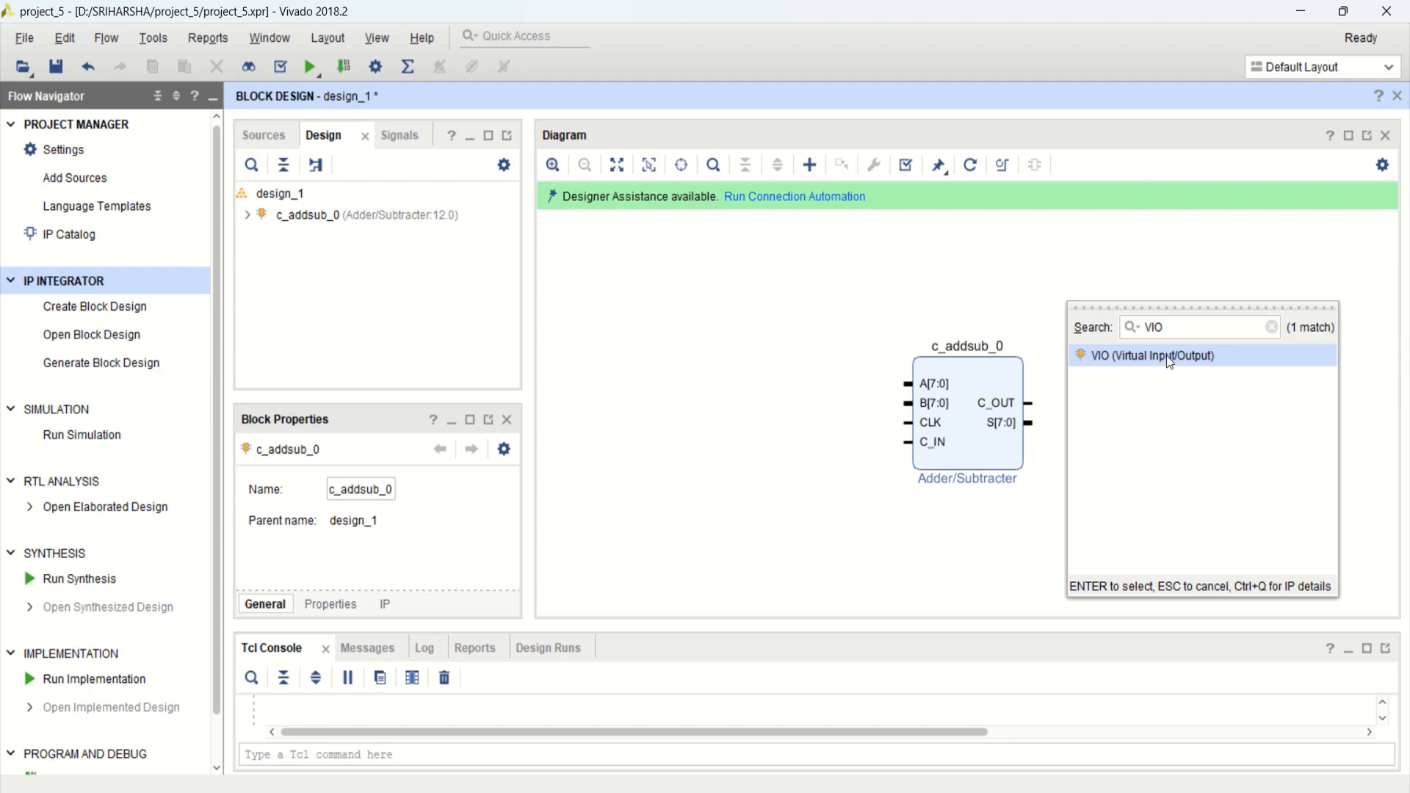
double_click(1166, 355)
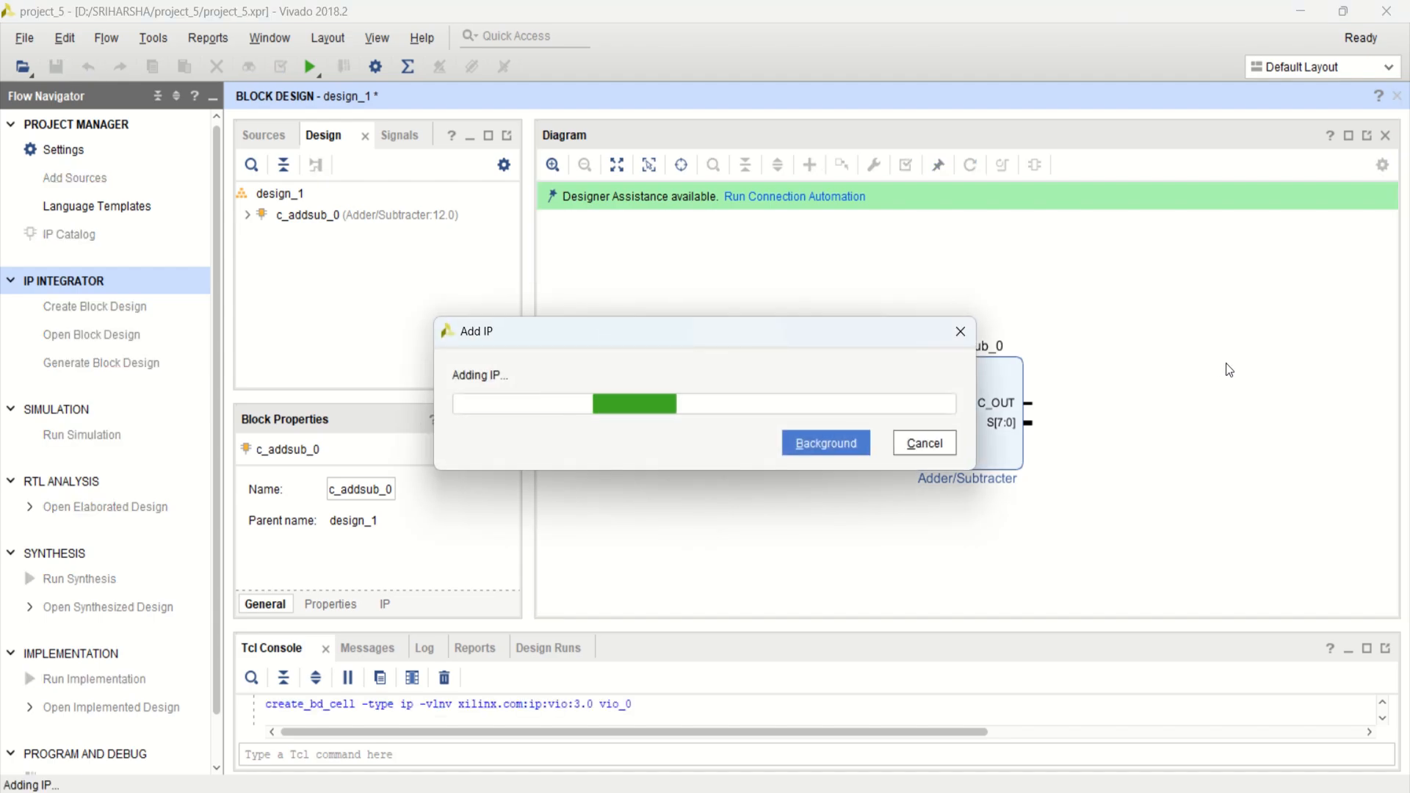
Arrange the diagram so the VIO block sits to the left of the Adder/Subtracter block.
left_click_drag(995, 421, 1119, 409)
left_click_drag(910, 303, 861, 388)
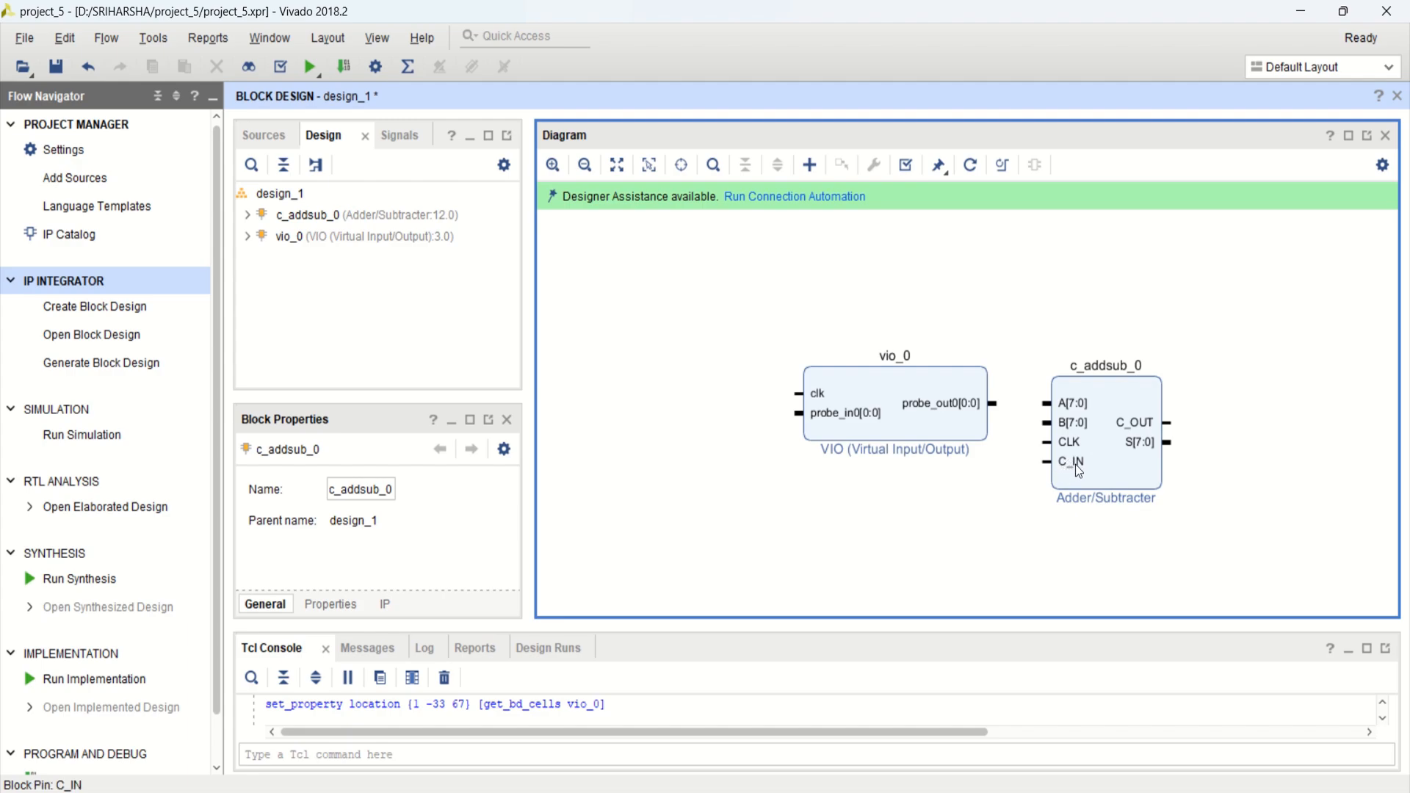
left_click_drag(933, 379, 816, 387)
Open the VIO block for customization and set the output probe count to 3 and the input probe count to 2.
left_click(893, 393)
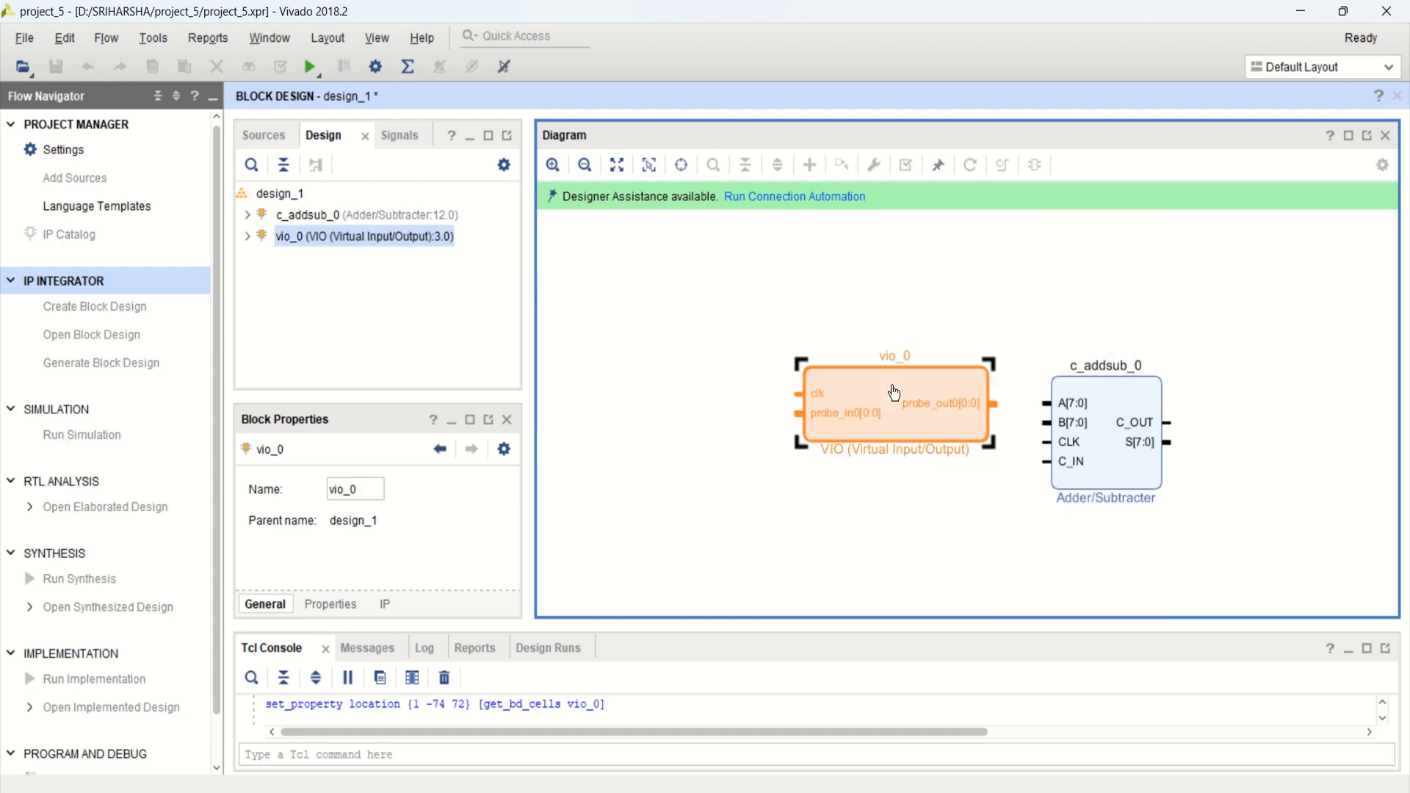
double_click(877, 398)
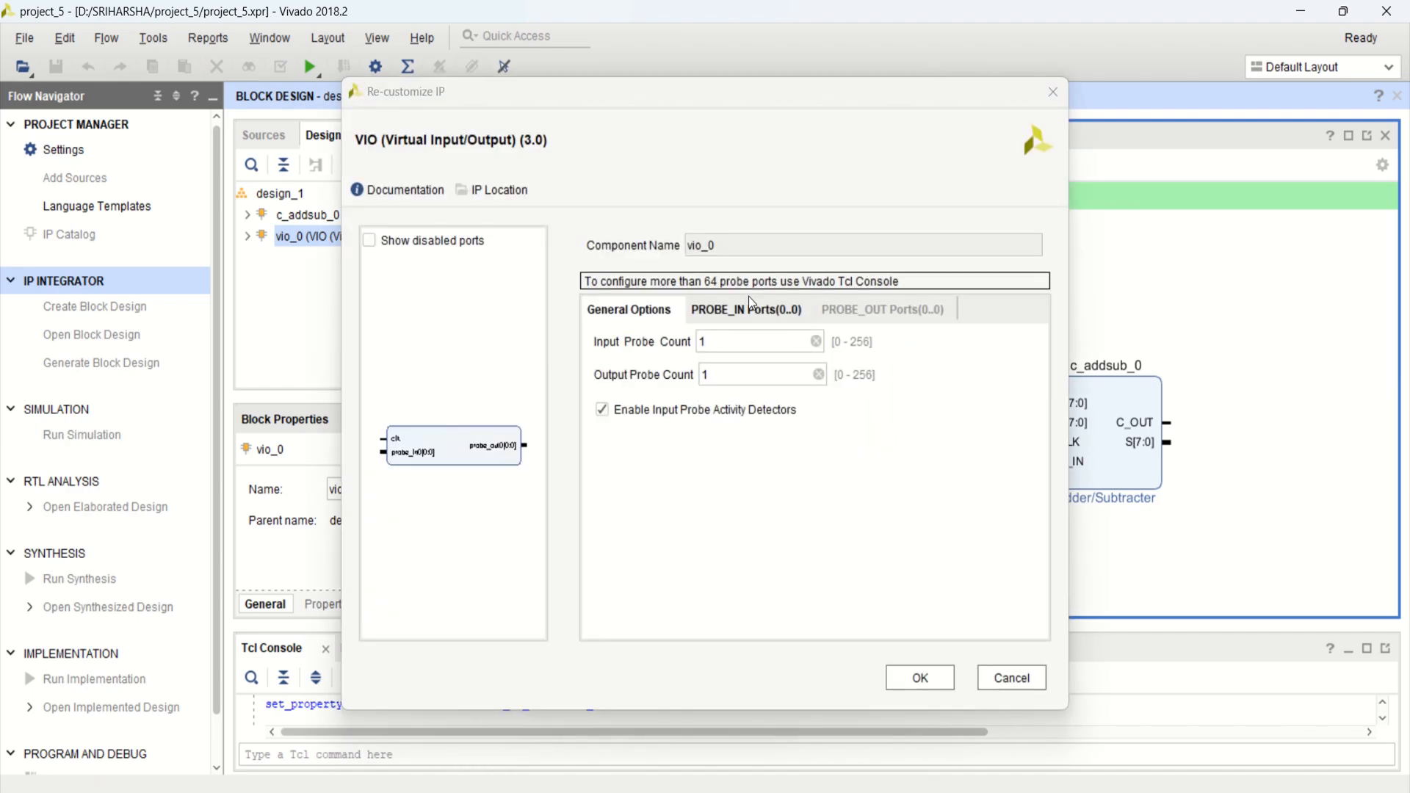
left_click_drag(743, 90, 470, 82)
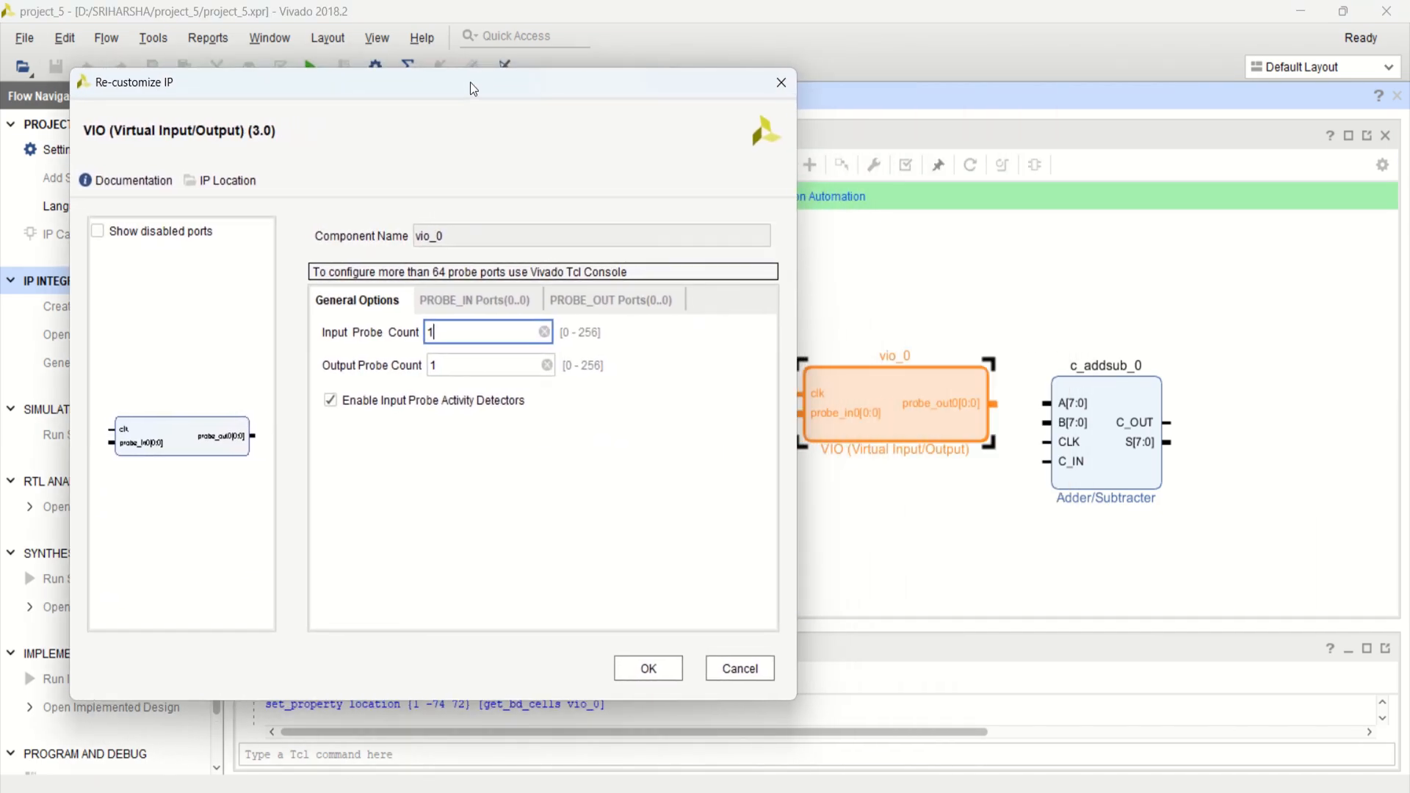
left_click_drag(438, 373, 421, 364)
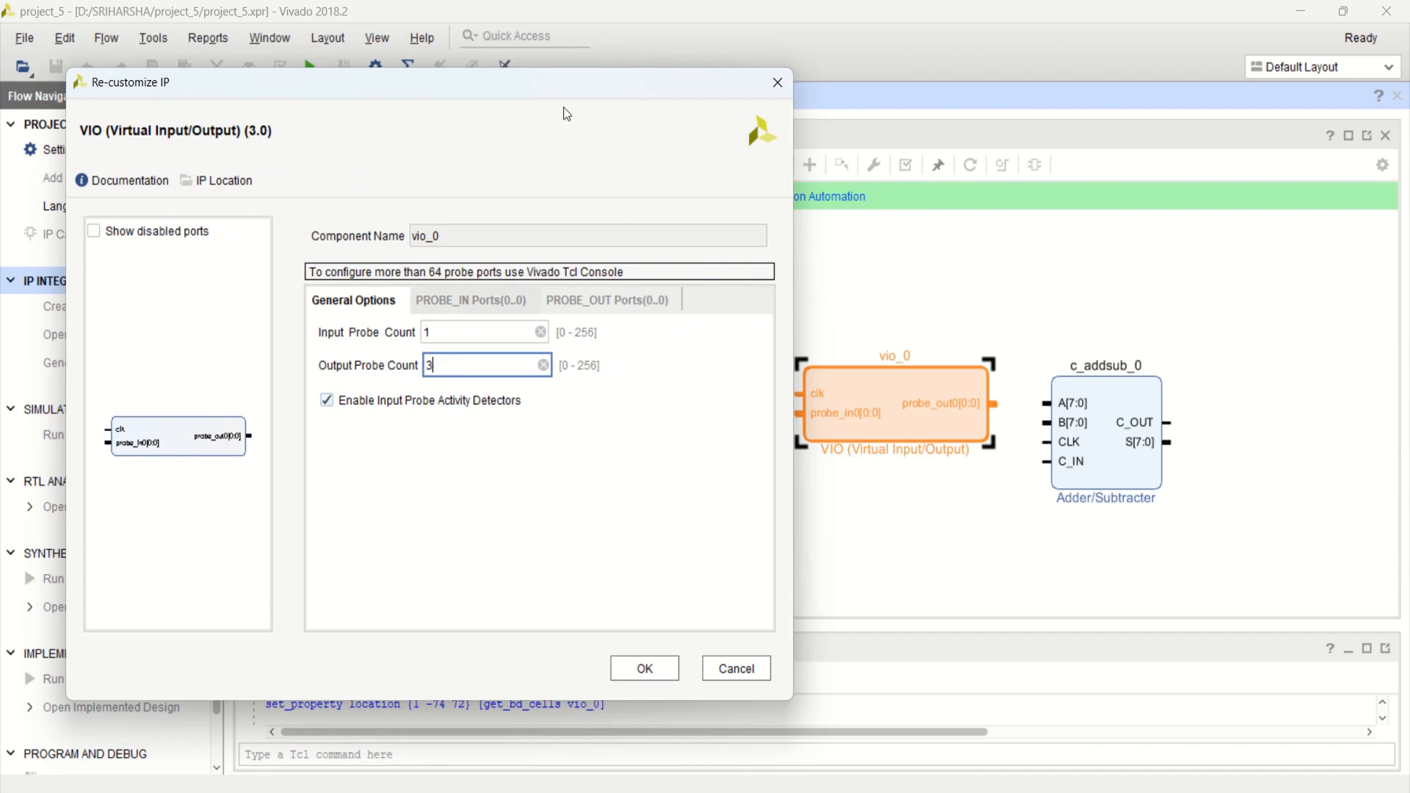
left_click_drag(492, 82, 460, 82)
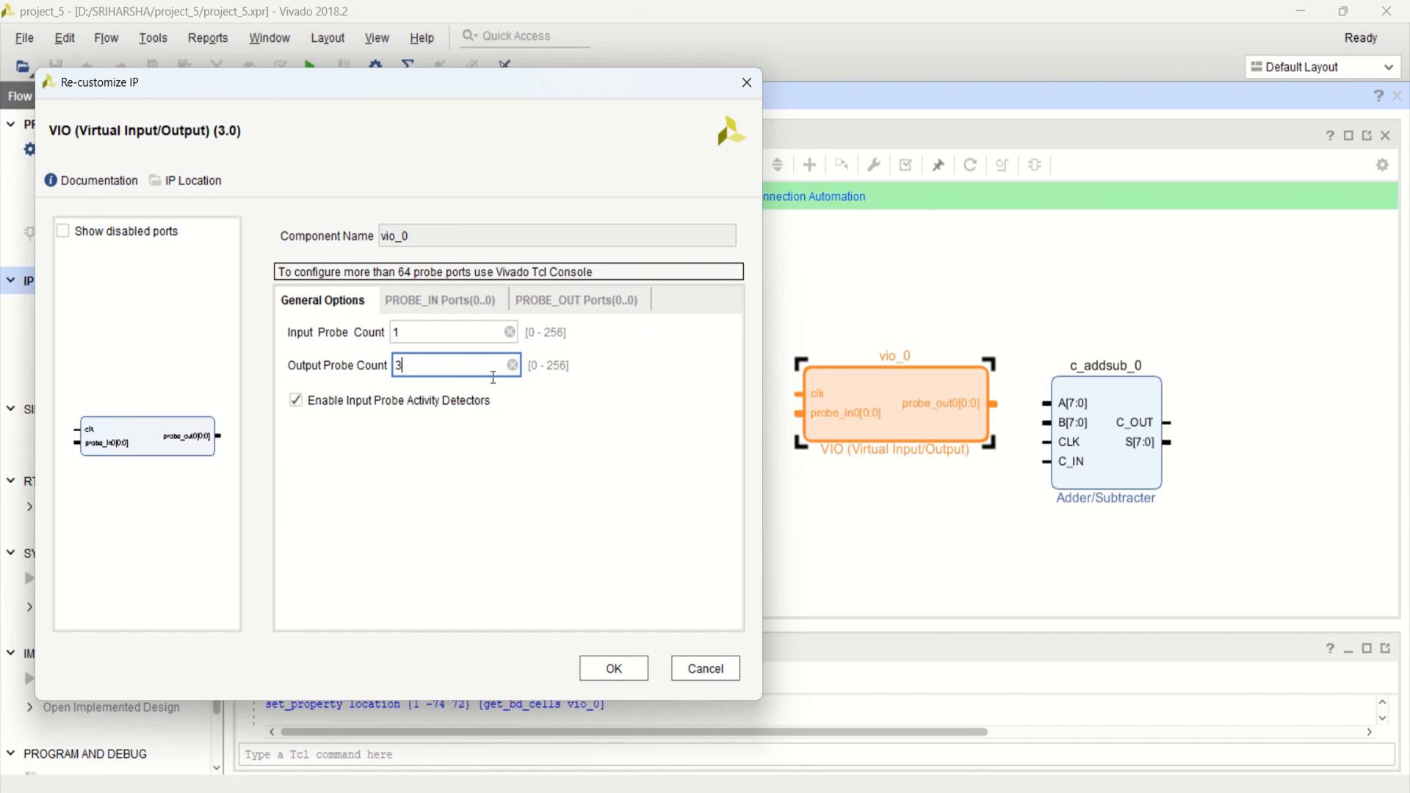
left_click(401, 332)
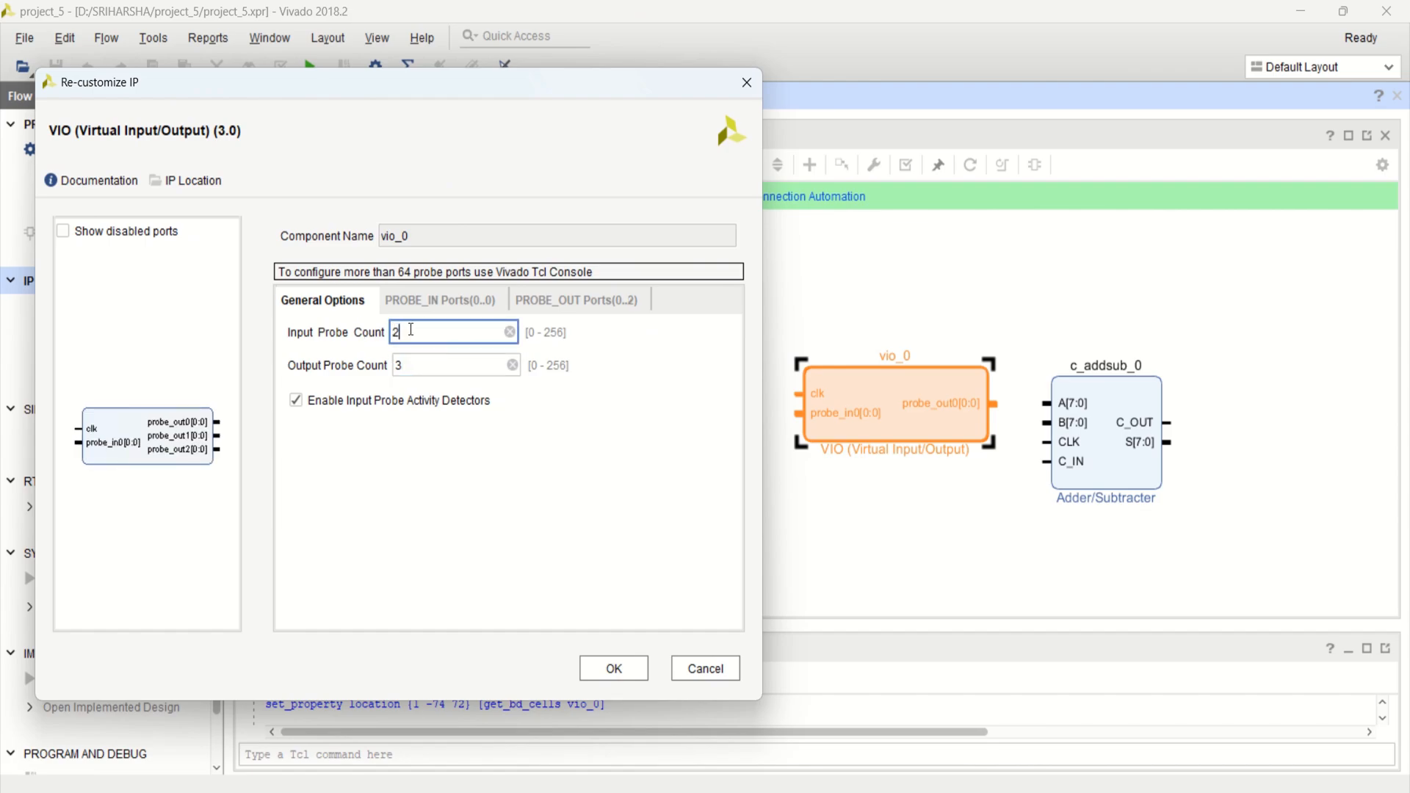
Set the widths of PROBE_IN0, PROBE_OUT0 and PROBE_OUT1 to 8 and apply the VIO customization.
left_click(443, 297)
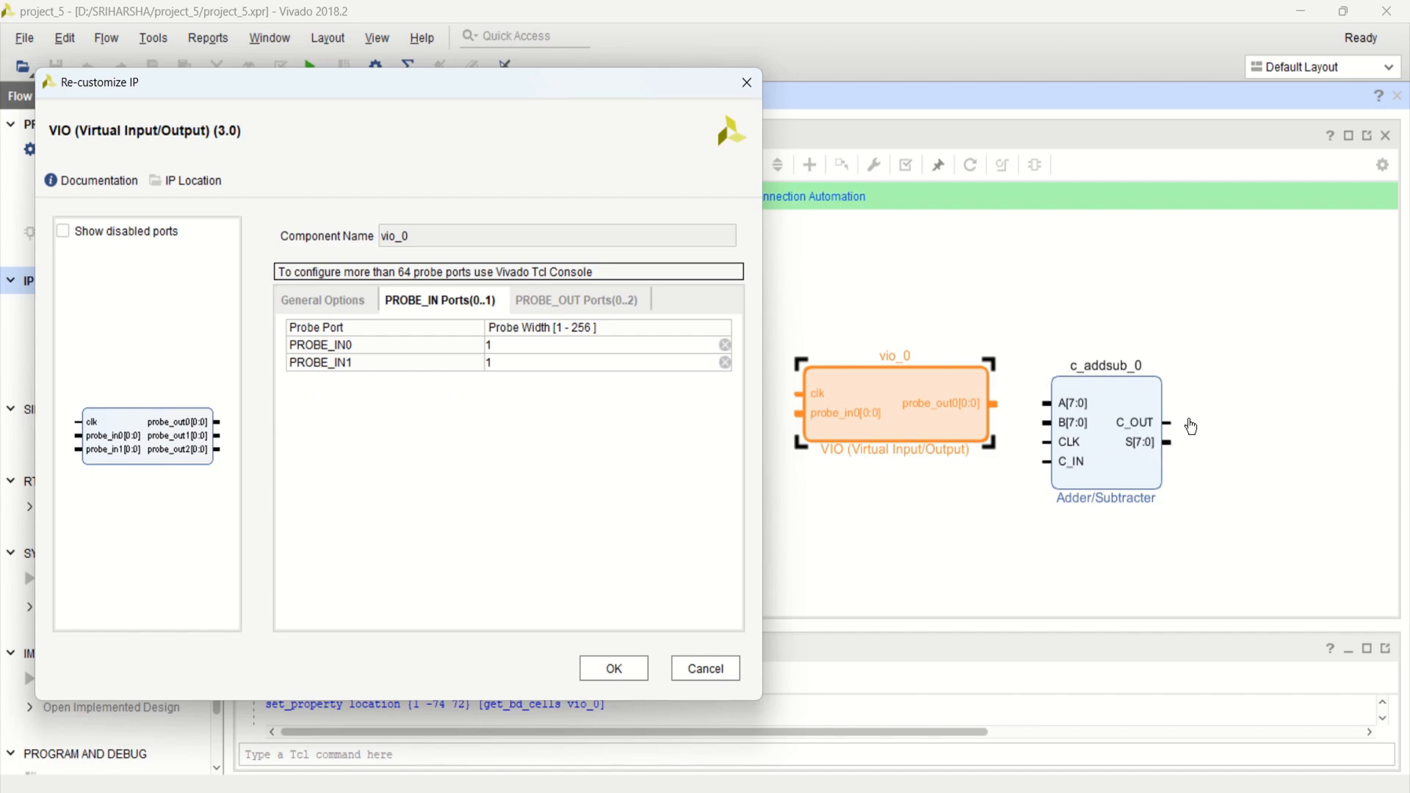
left_click(505, 346)
left_click(577, 302)
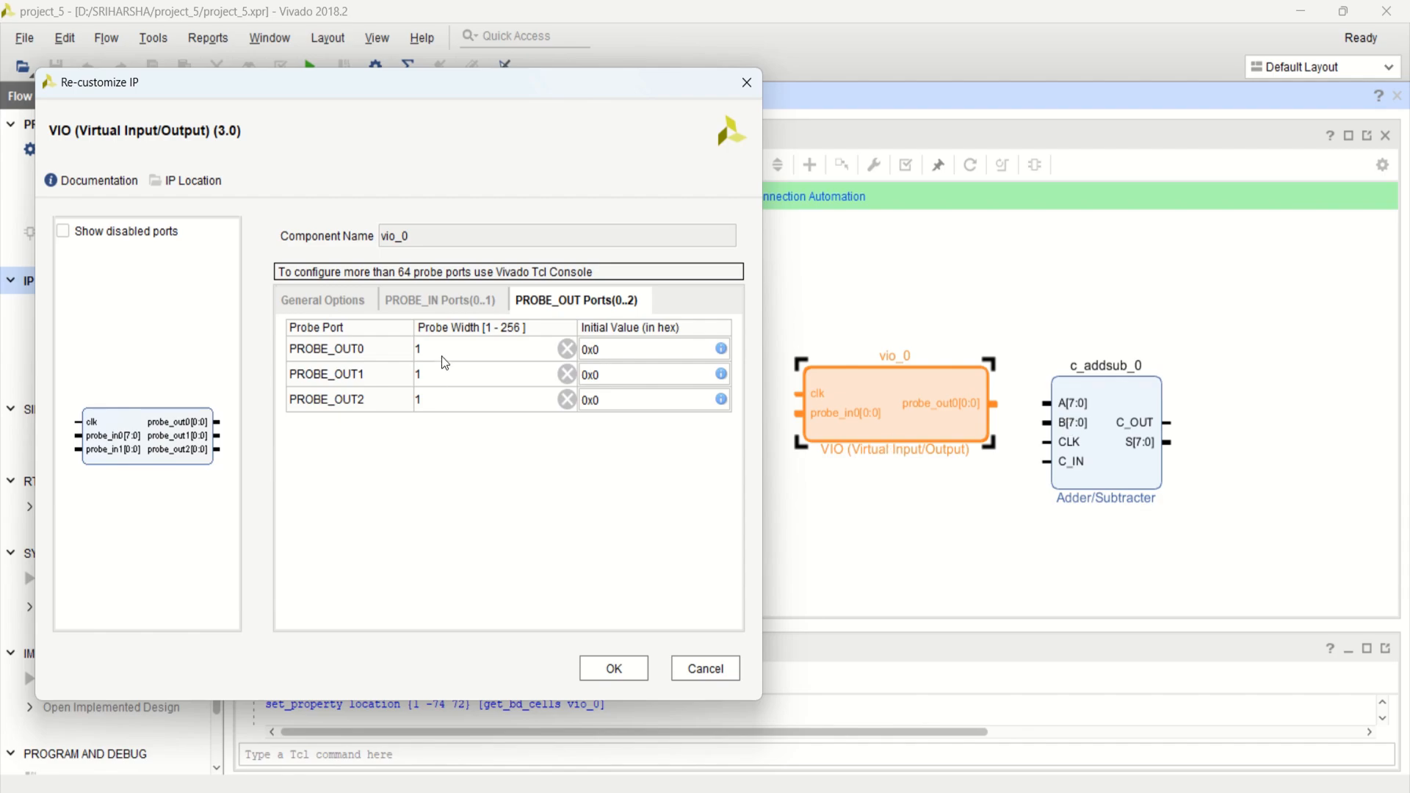
left_click_drag(442, 348, 409, 347)
type("8")
left_click(612, 669)
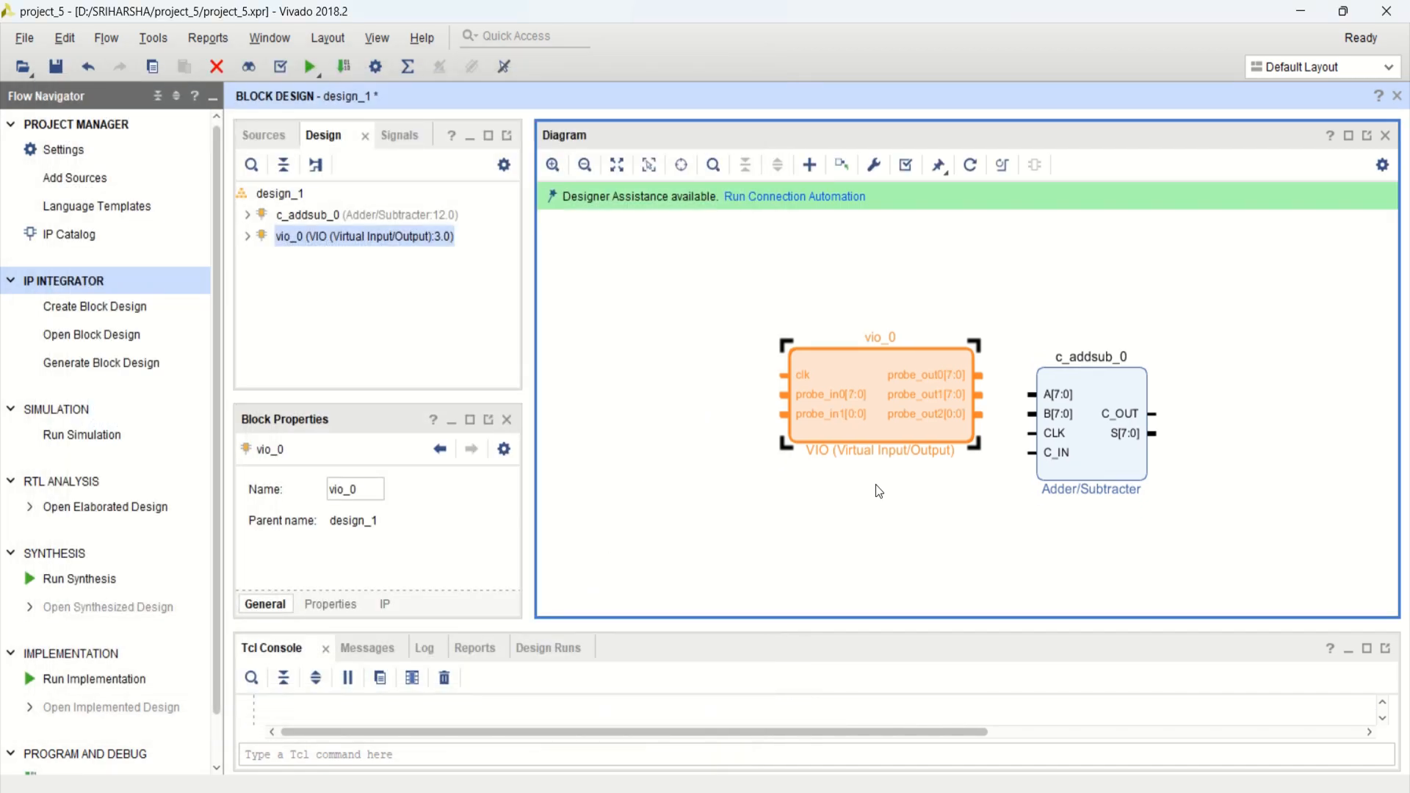
Align and space out the two blocks, and connect VIO probe_out0 to A, probe_out1 to B and probe_out2 to C_IN on the adder.
left_click_drag(860, 378, 813, 397)
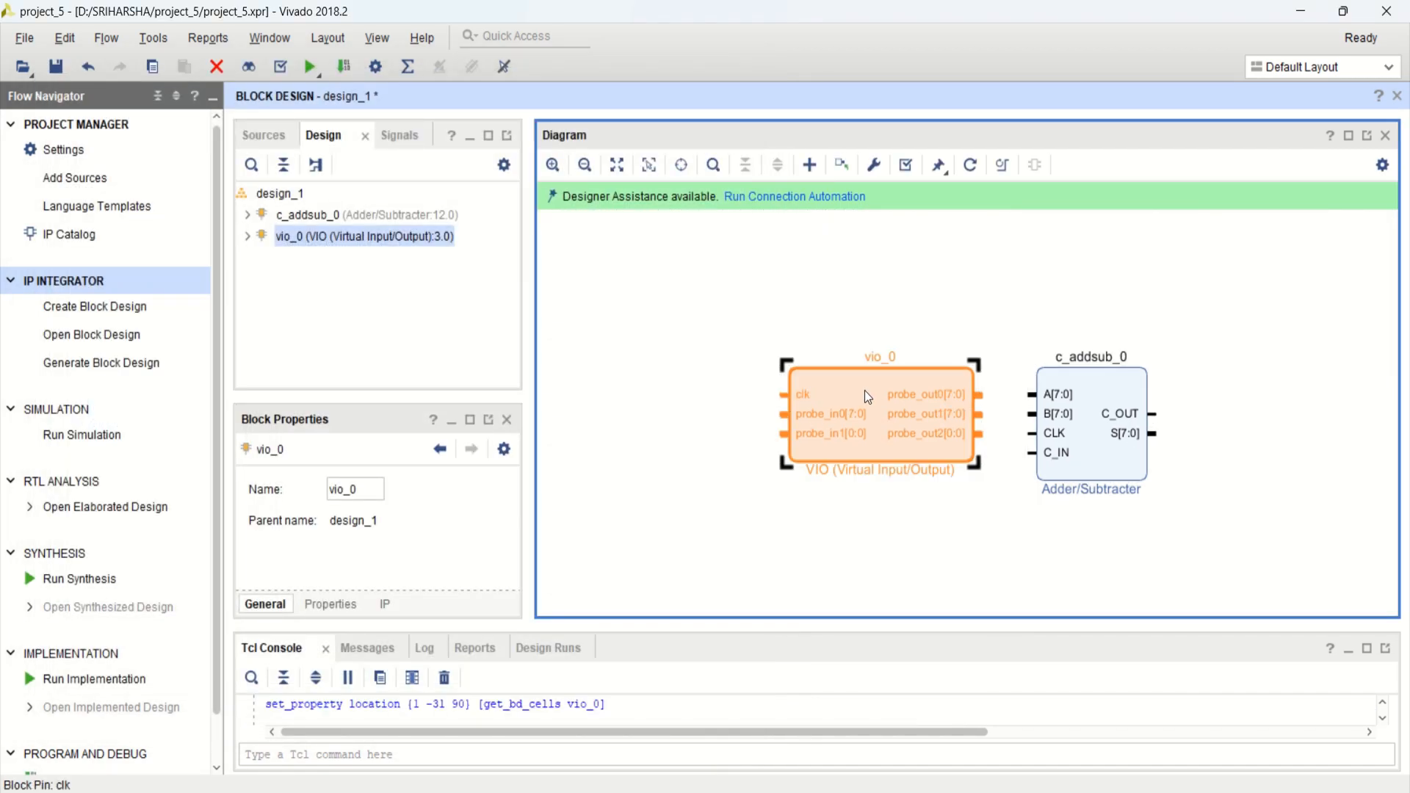
left_click_drag(1109, 395, 1149, 383)
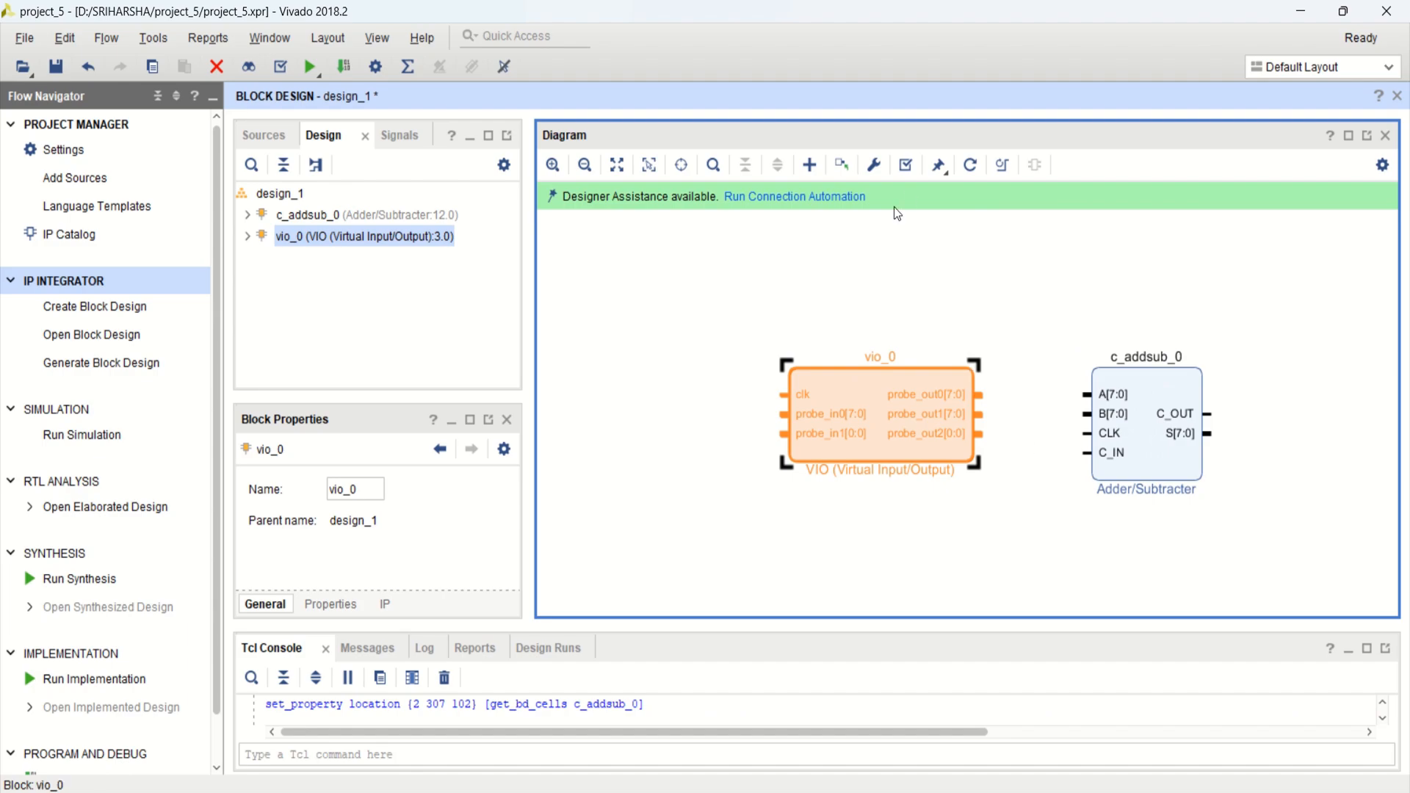
left_click(977, 294)
left_click_drag(984, 393, 1087, 394)
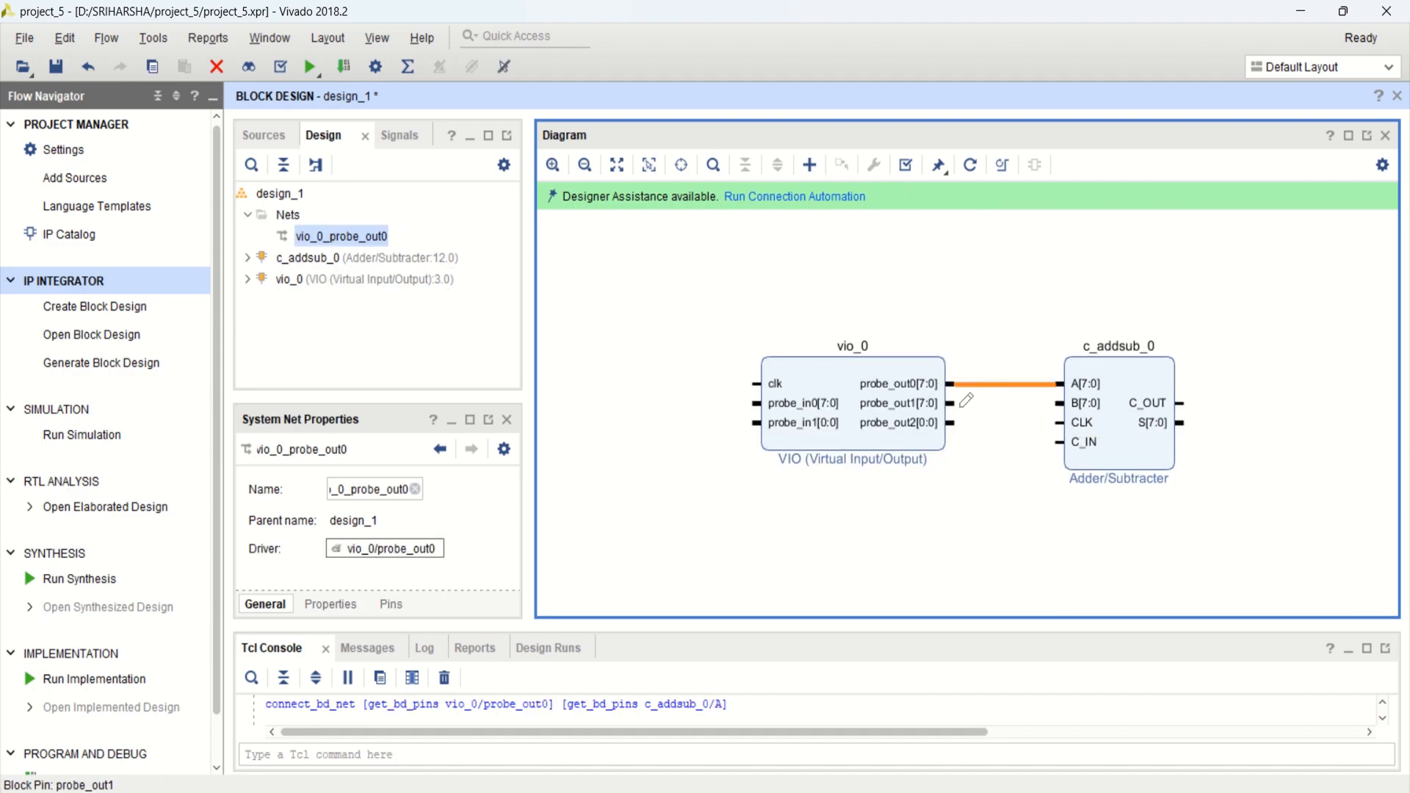
left_click_drag(950, 403, 1054, 401)
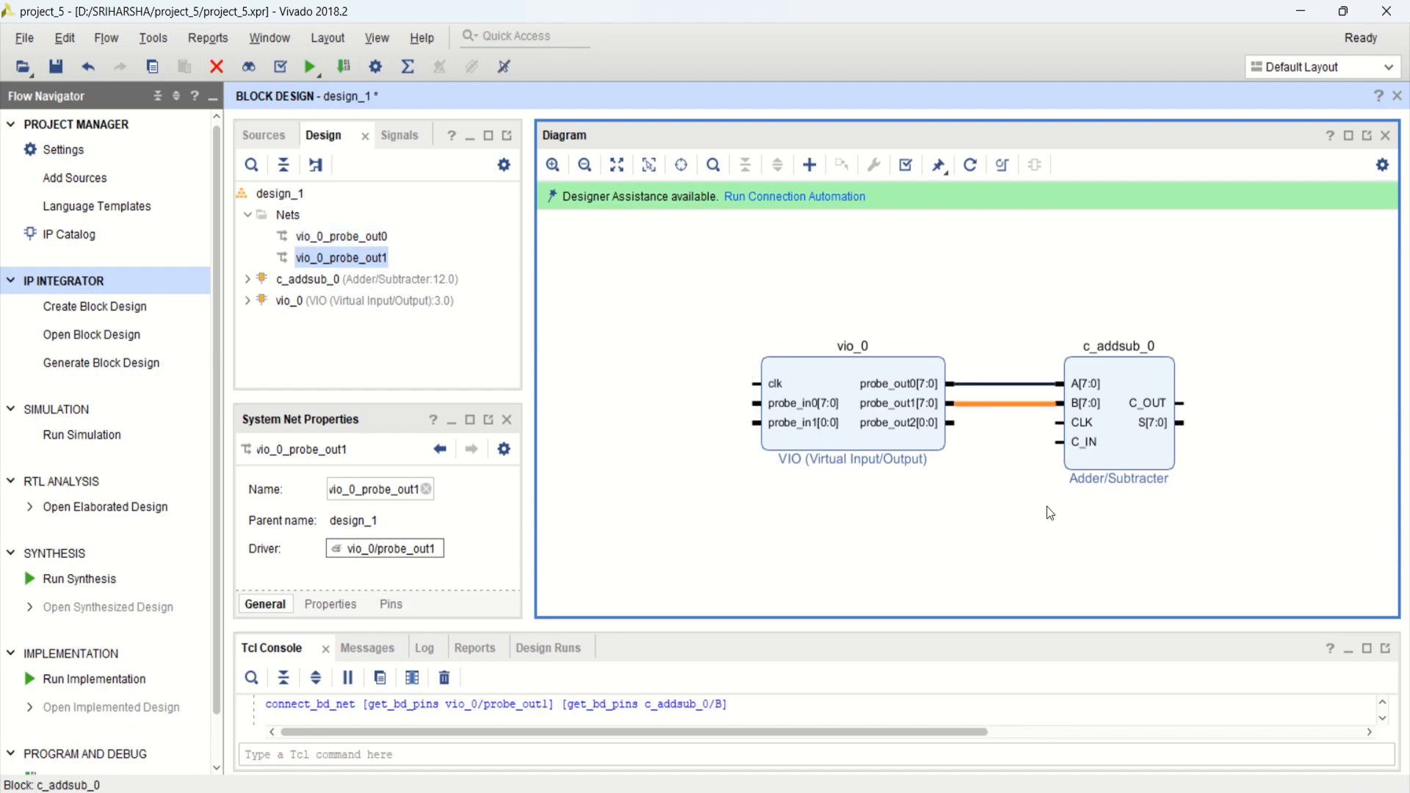
left_click_drag(955, 422, 1059, 442)
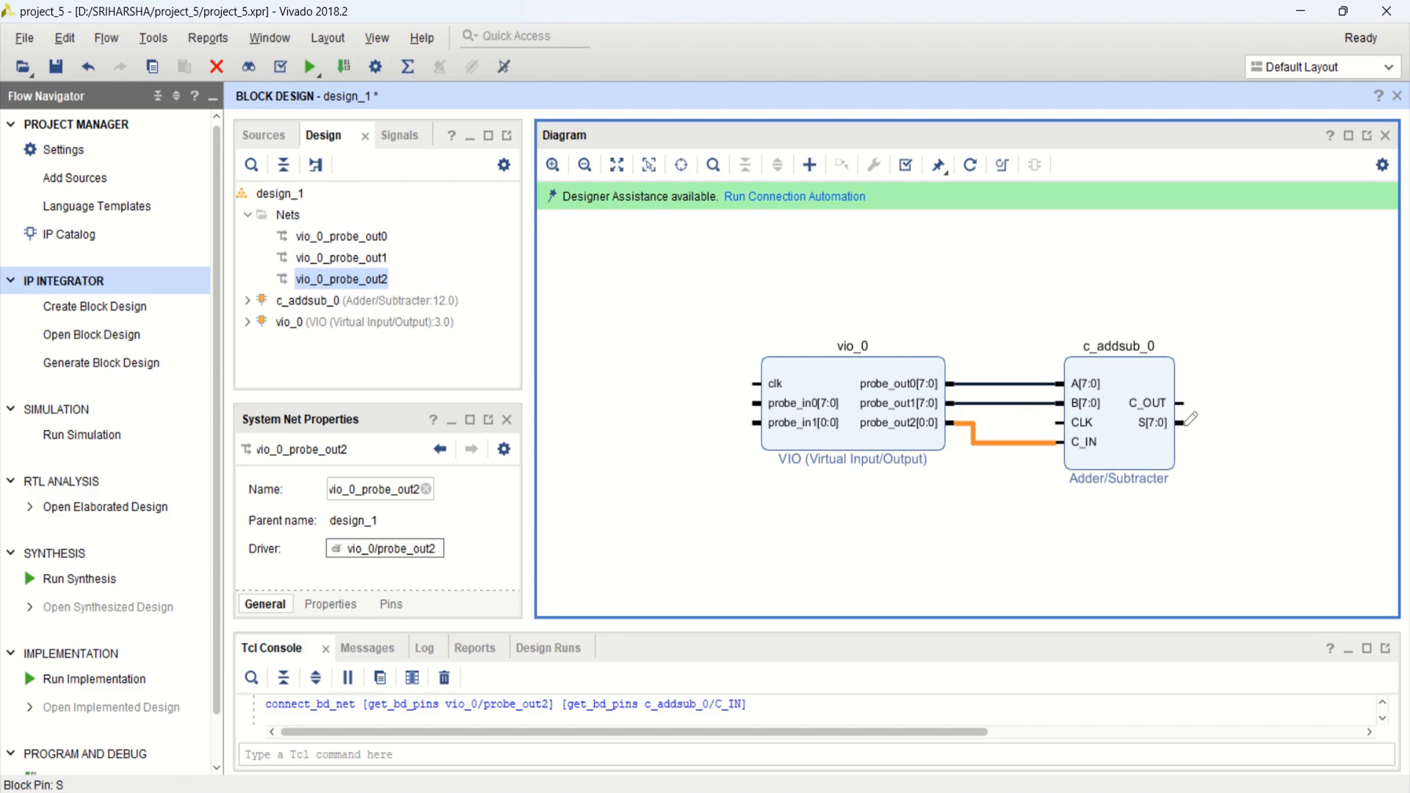
Connect the adder's S output to VIO probe_in0 and its C_OUT output to probe_in1.
left_click_drag(1190, 419, 757, 403)
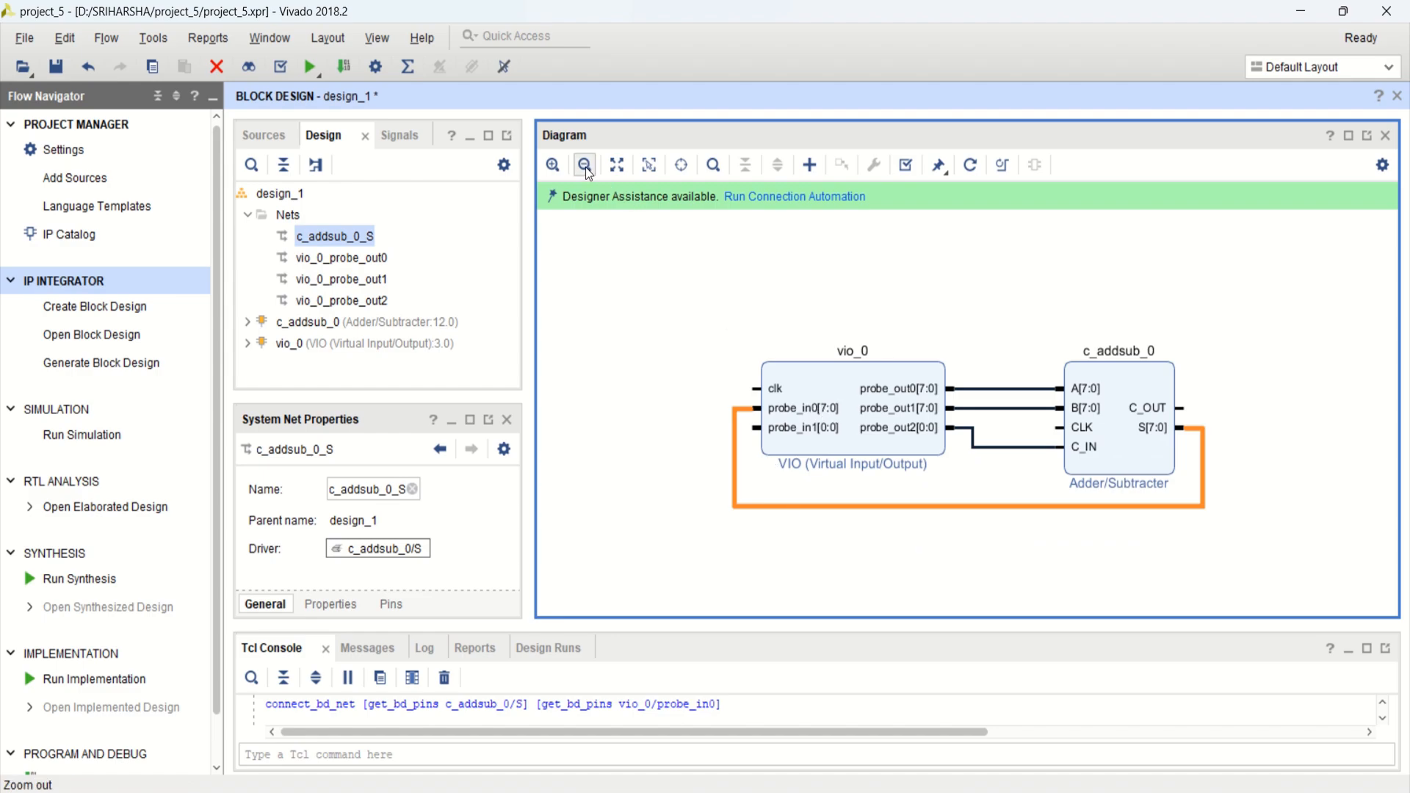
left_click(554, 164)
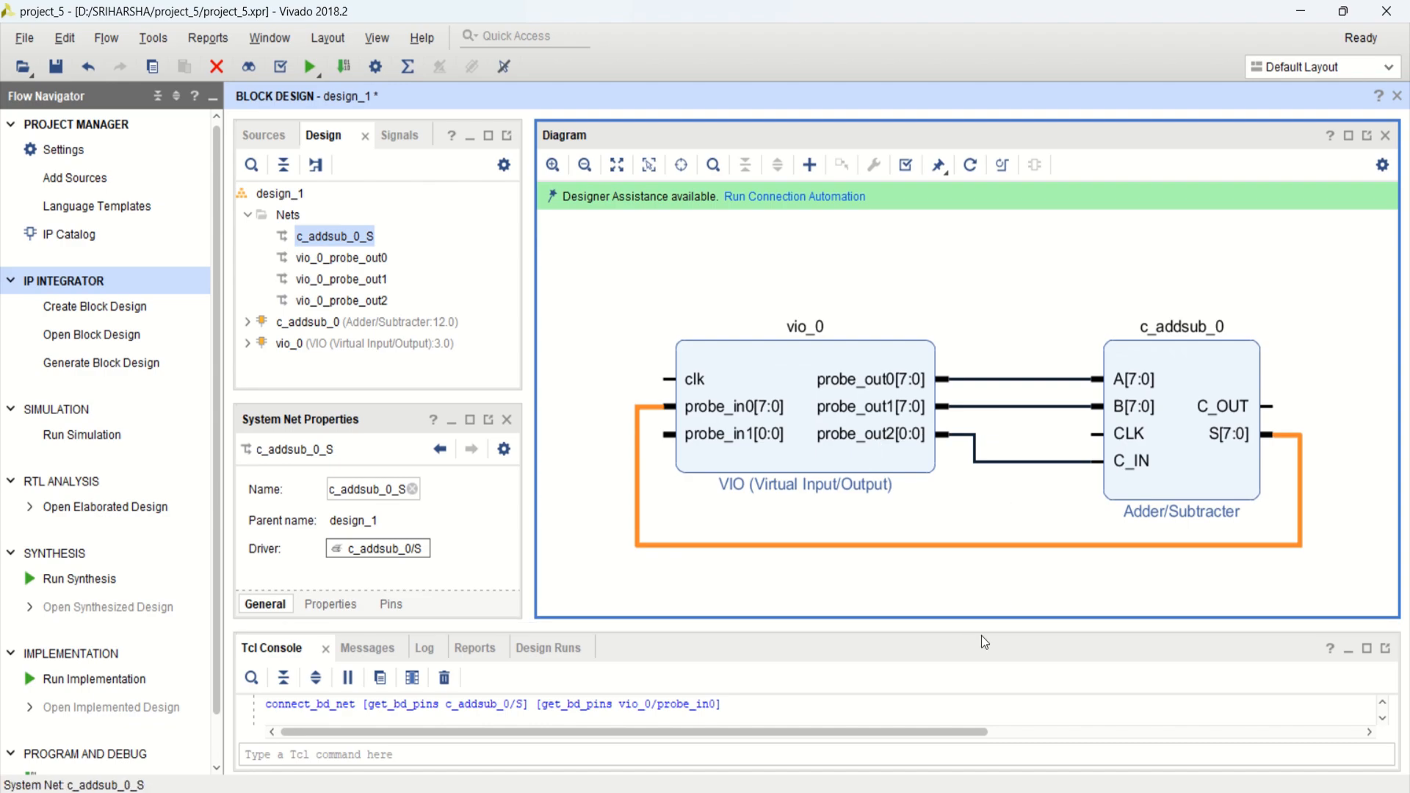
left_click_drag(1274, 405, 669, 434)
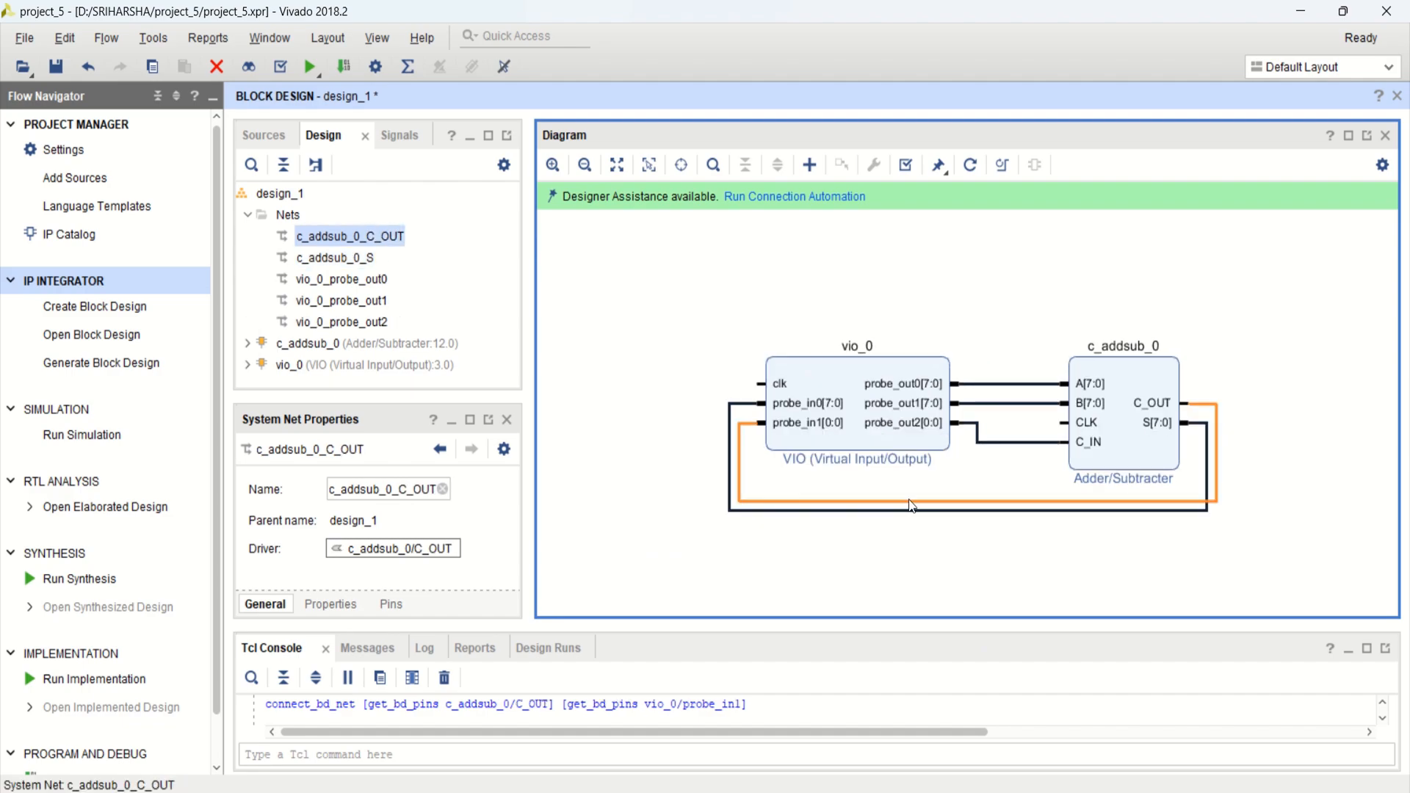
left_click_drag(1068, 417, 760, 384)
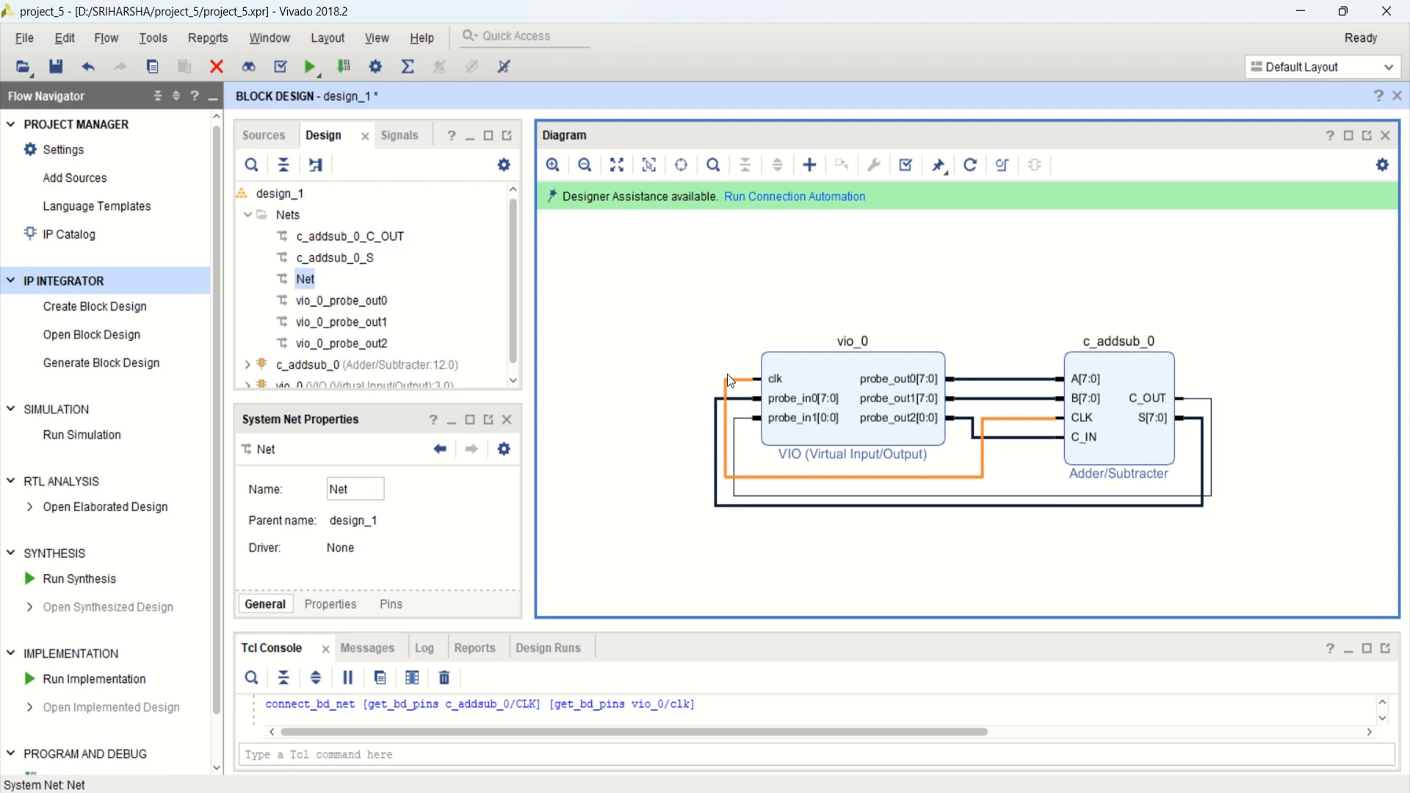
right_click(755, 380)
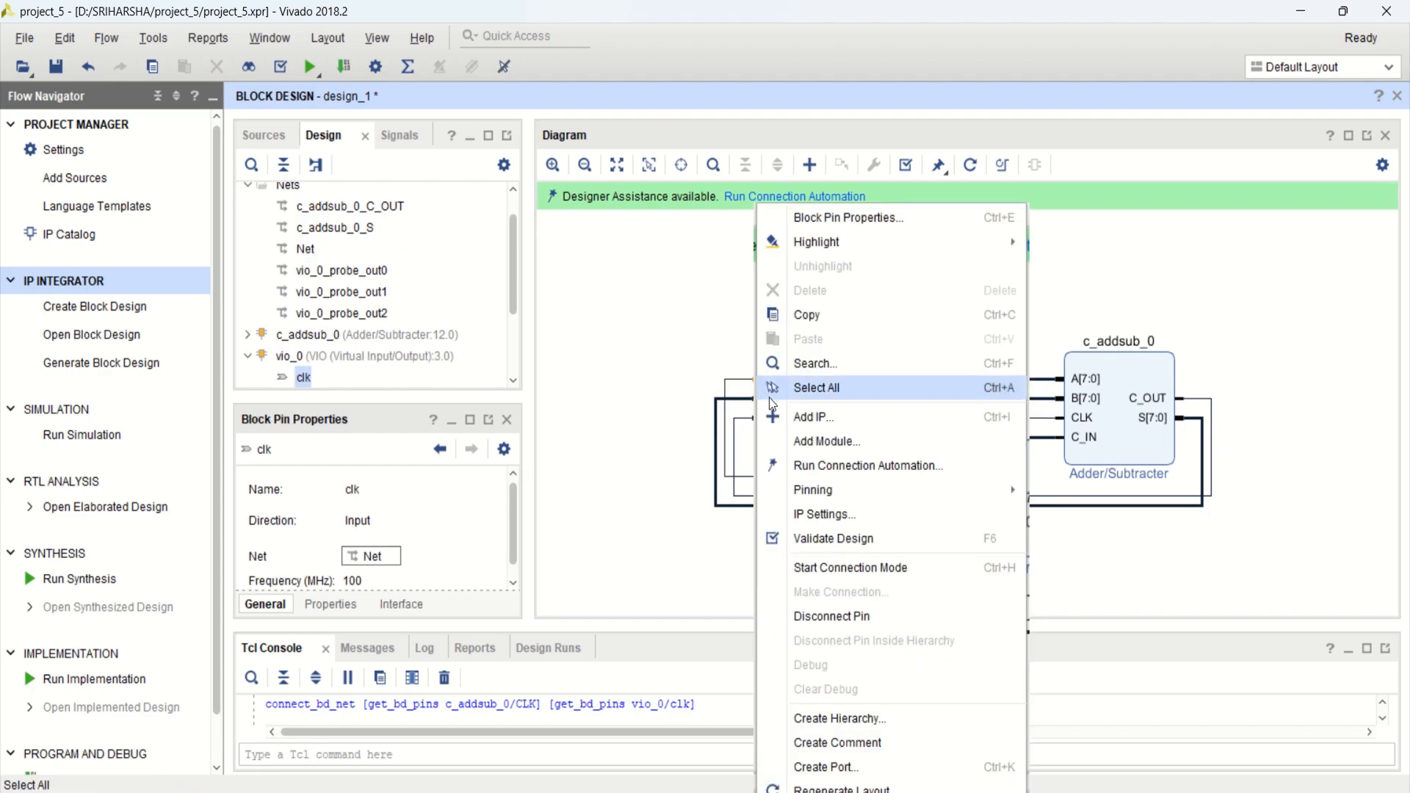
left_click(693, 319)
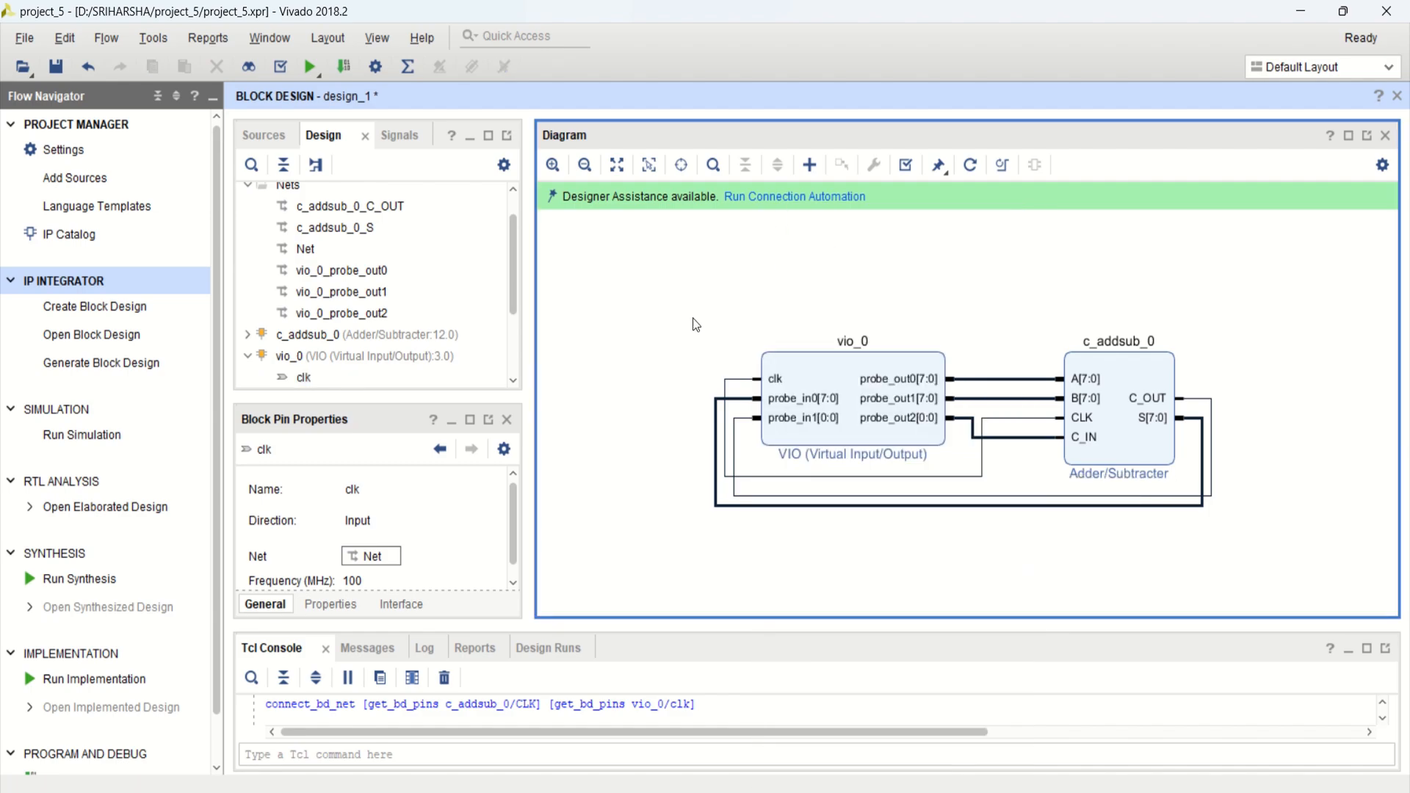
right_click(827, 375)
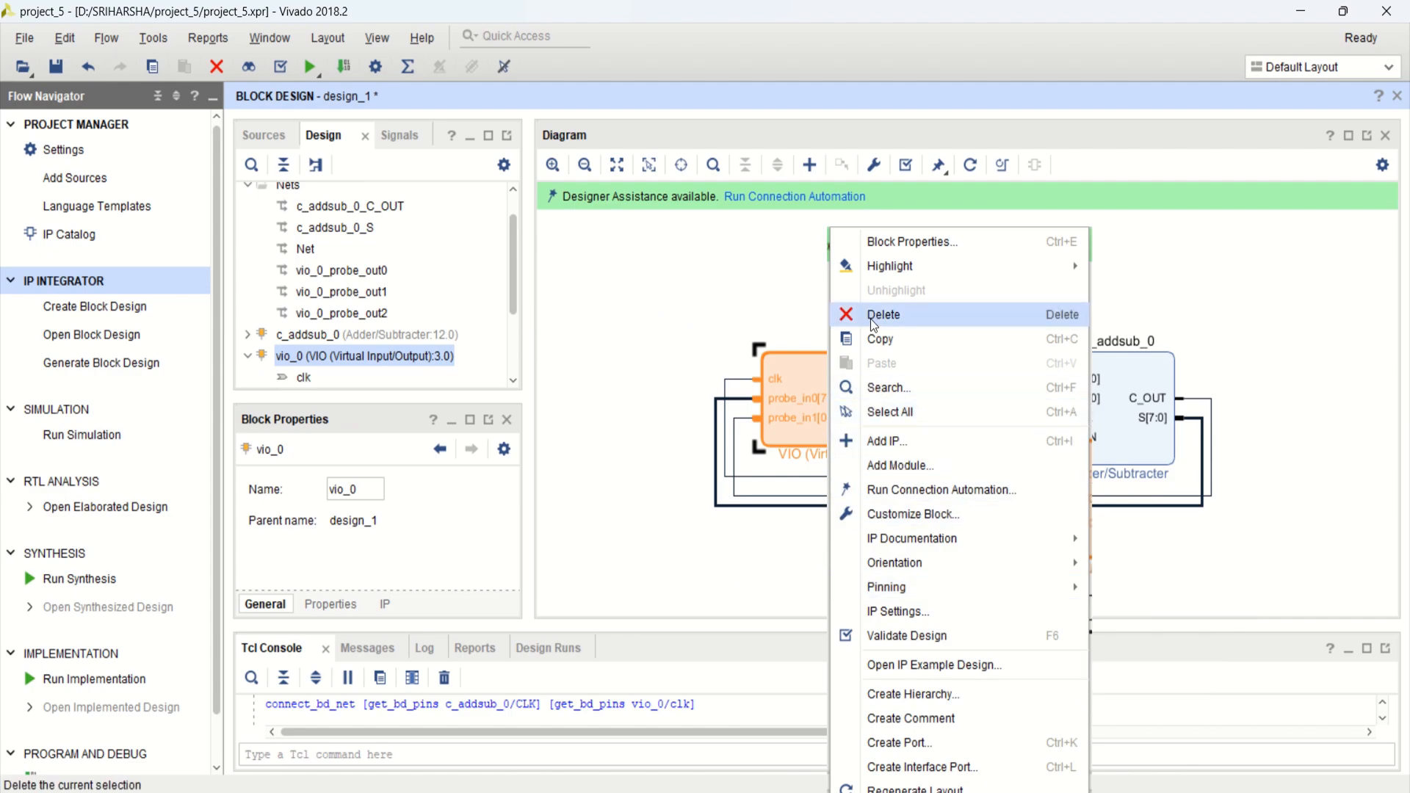
left_click(710, 583)
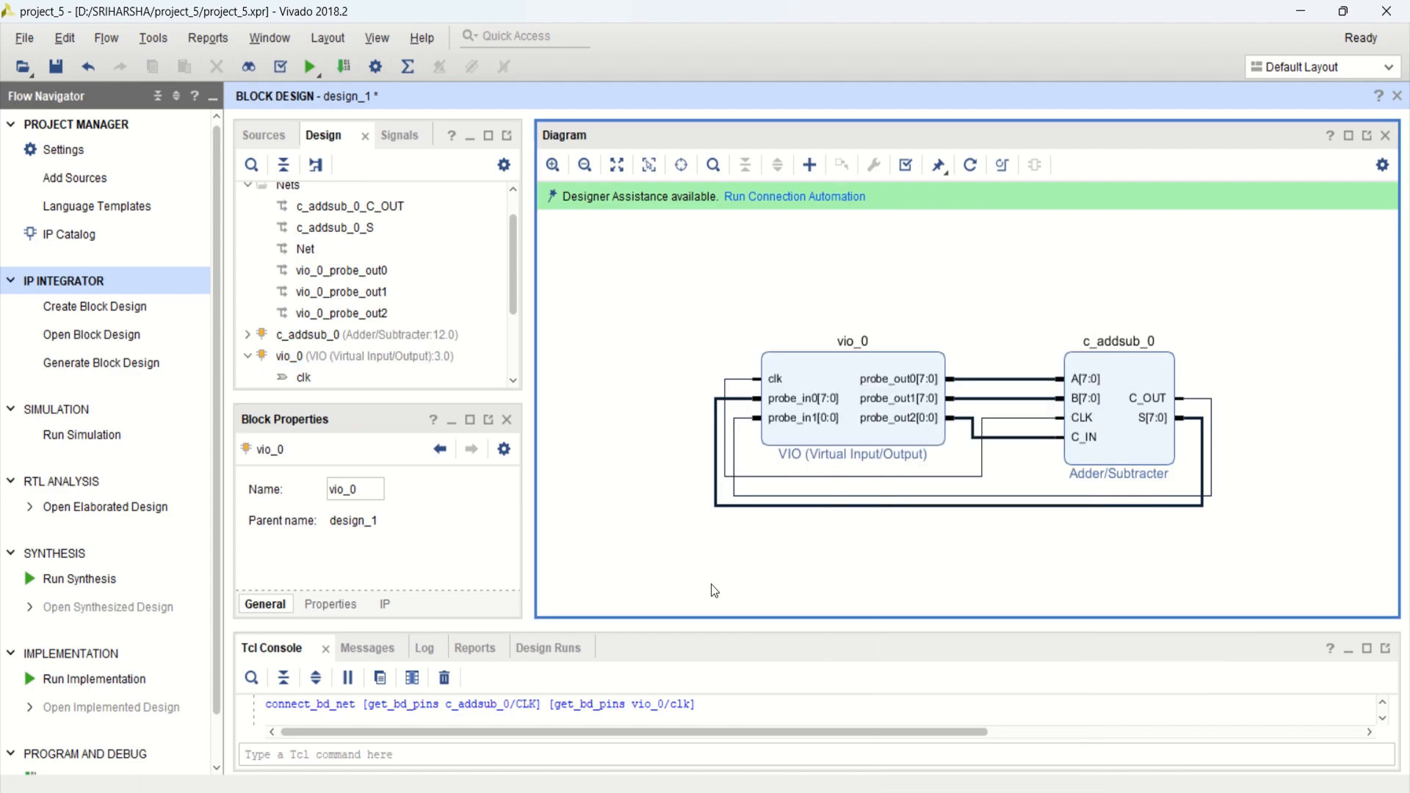
left_click(743, 382)
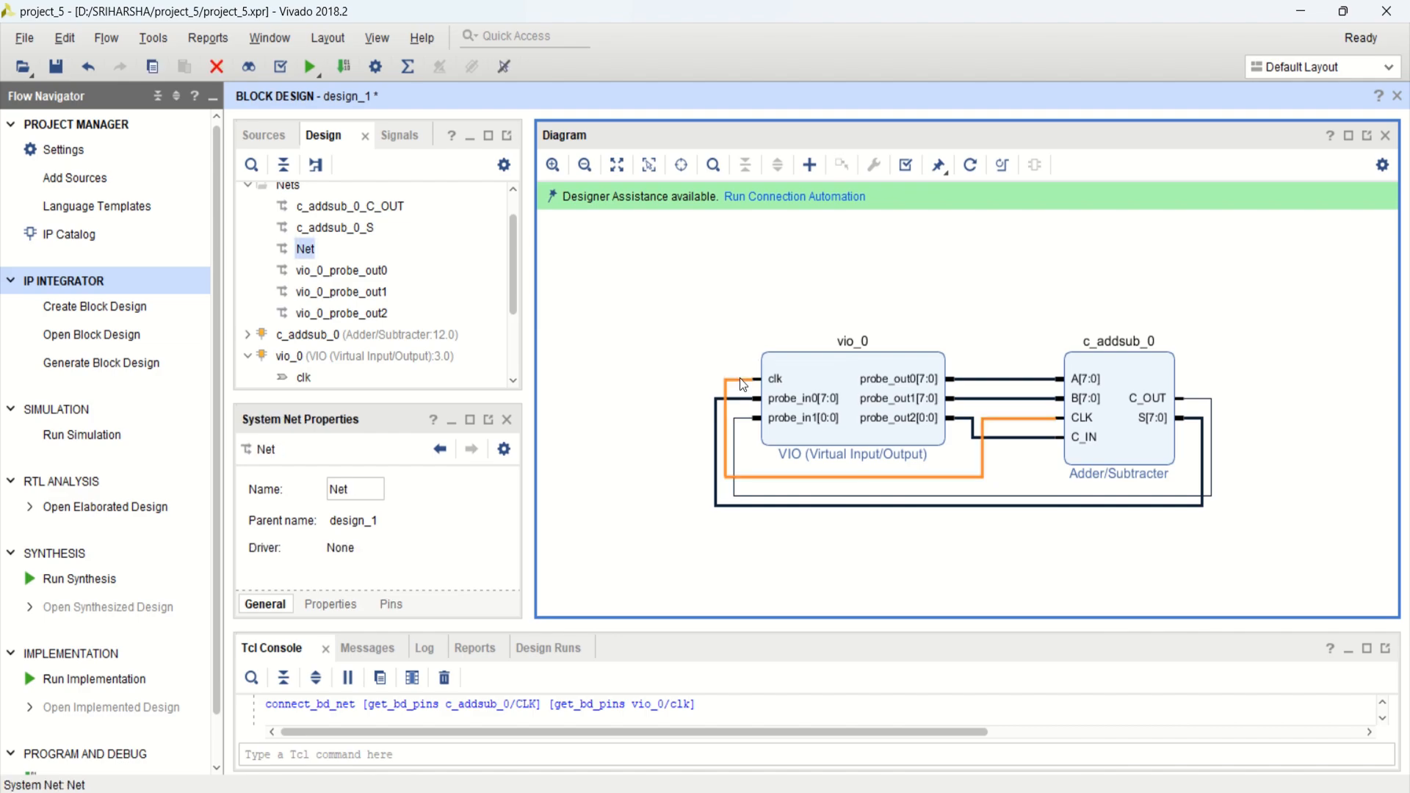
key("Delete")
Make the VIO clk pin external and connect the adder's CLK pin to the same clock net.
right_click(761, 374)
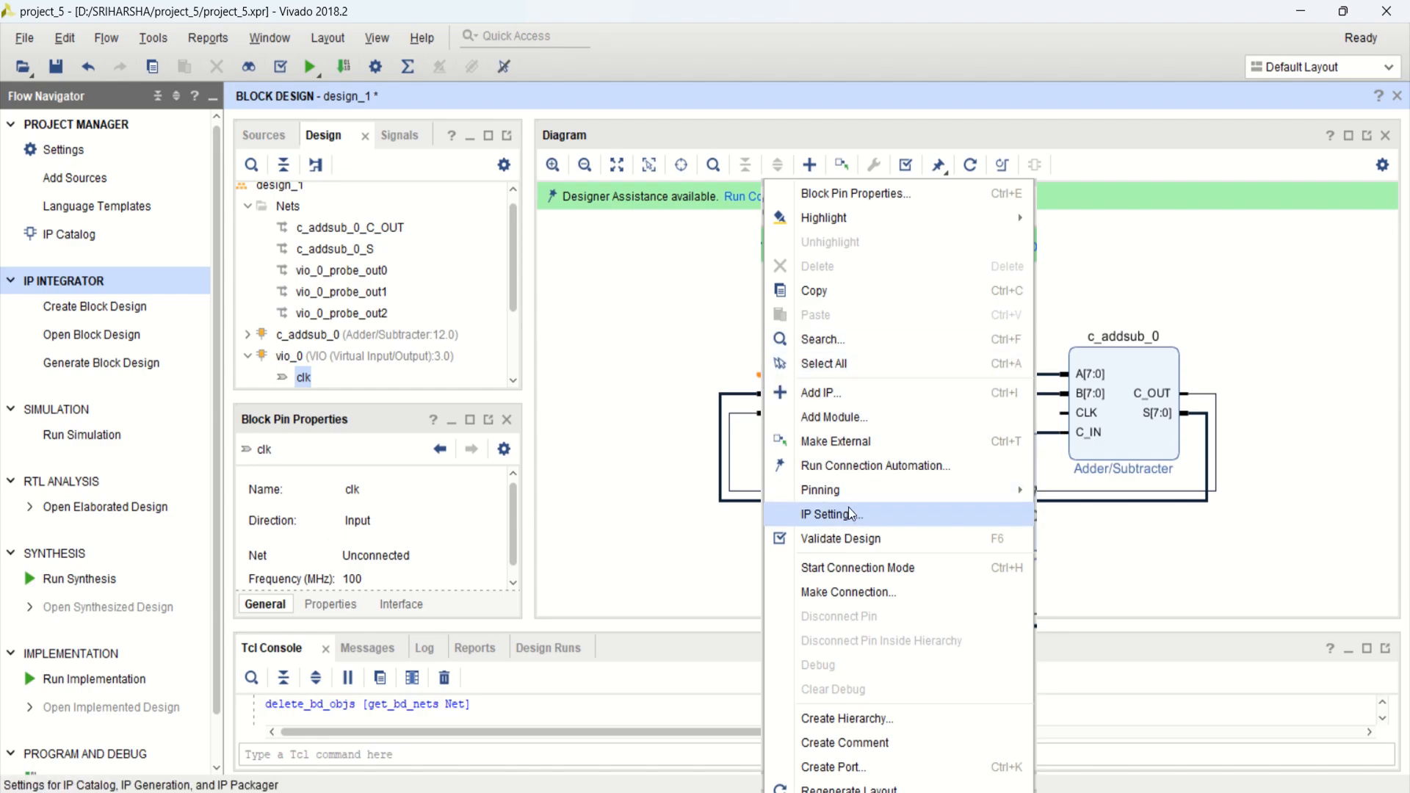
left_click(858, 440)
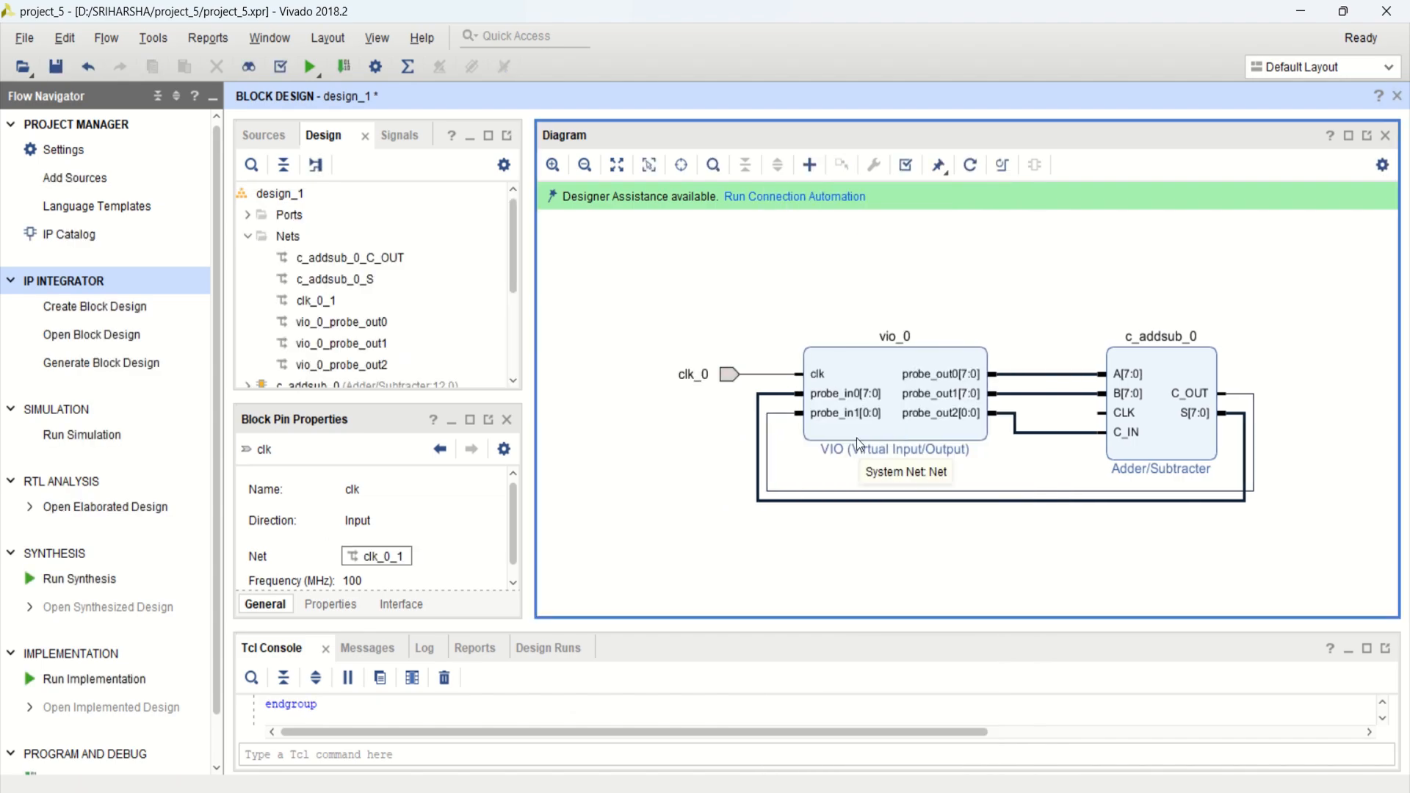
left_click_drag(1106, 409, 818, 371)
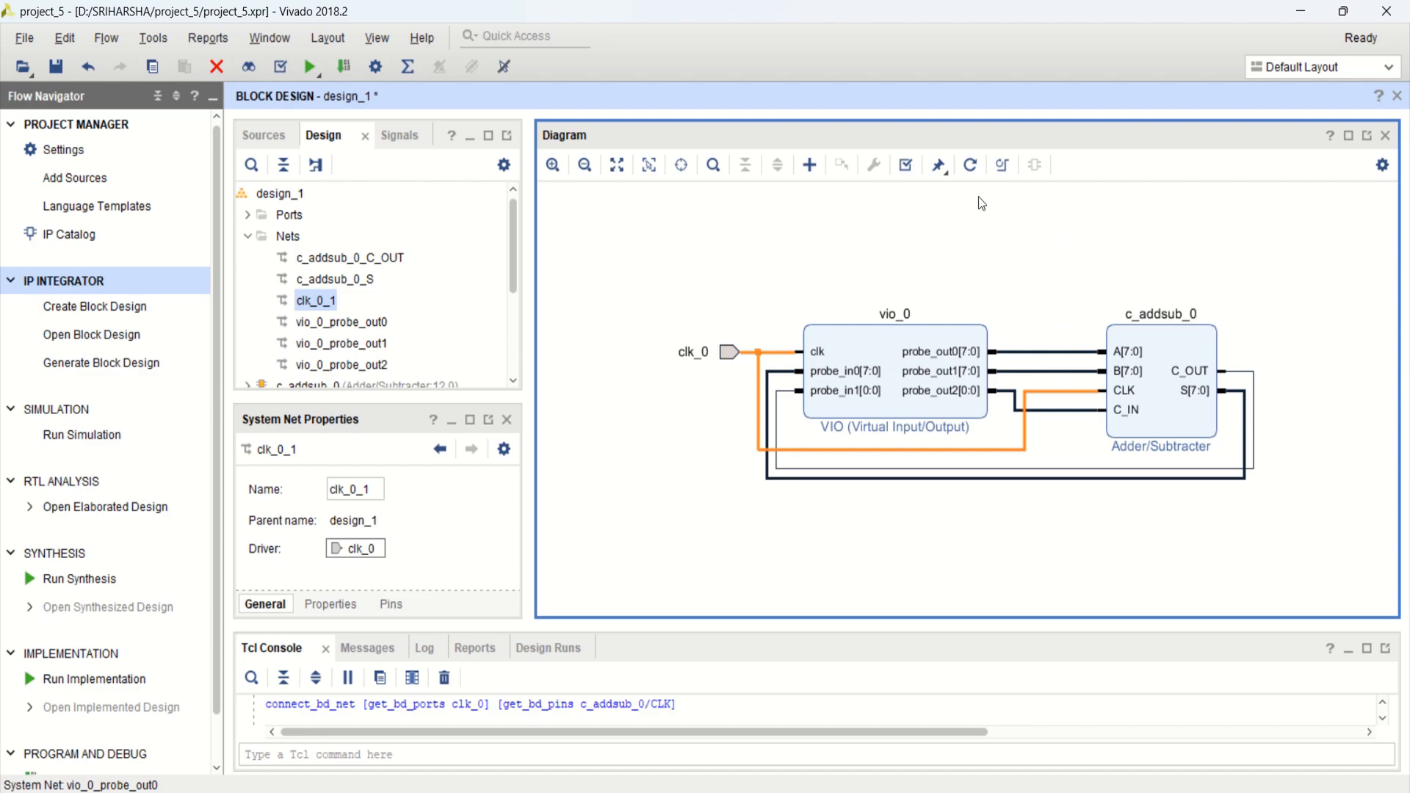
Search the IP list for "ILA", add an ILA (Integrated Logic Analyzer) block and place it above the existing blocks.
right_click(1025, 240)
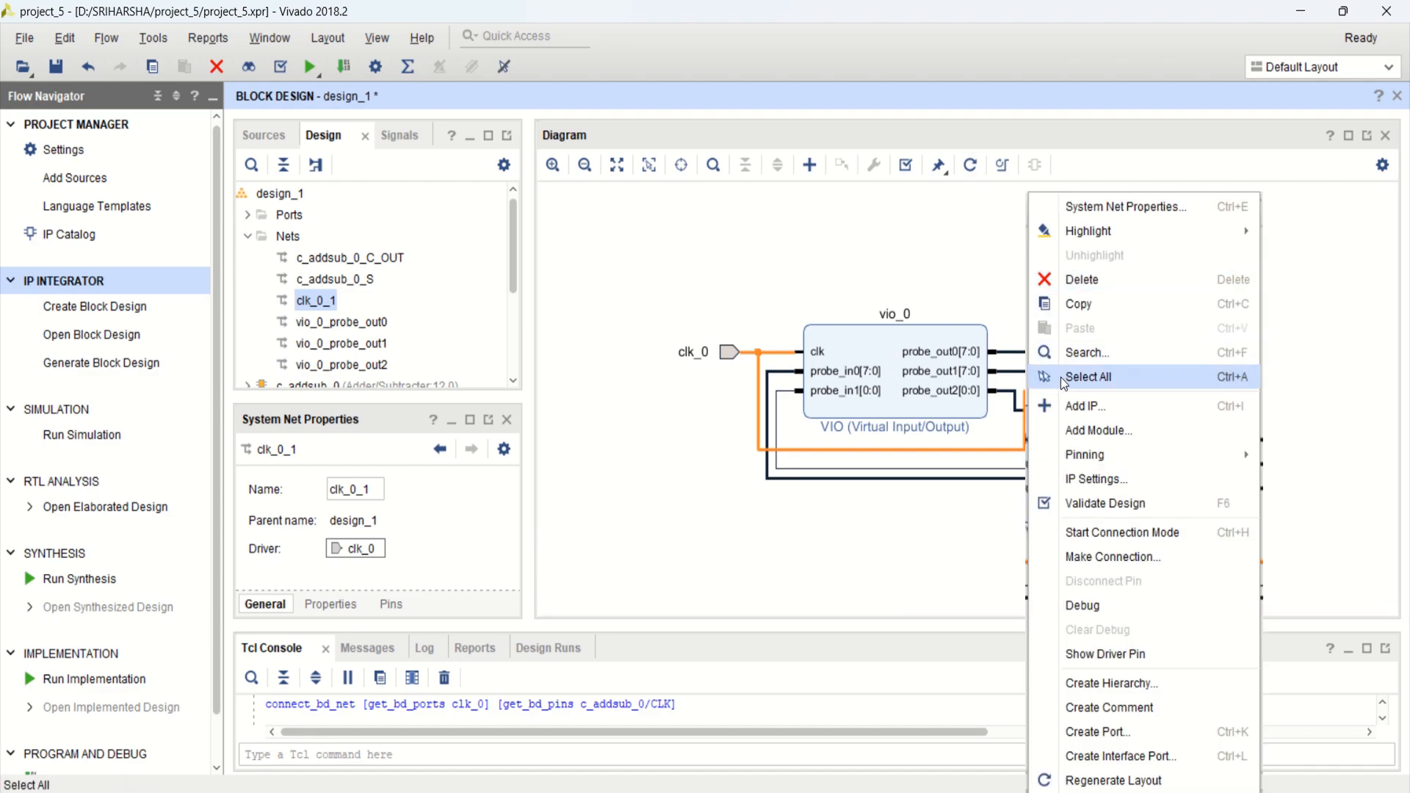
left_click(1117, 408)
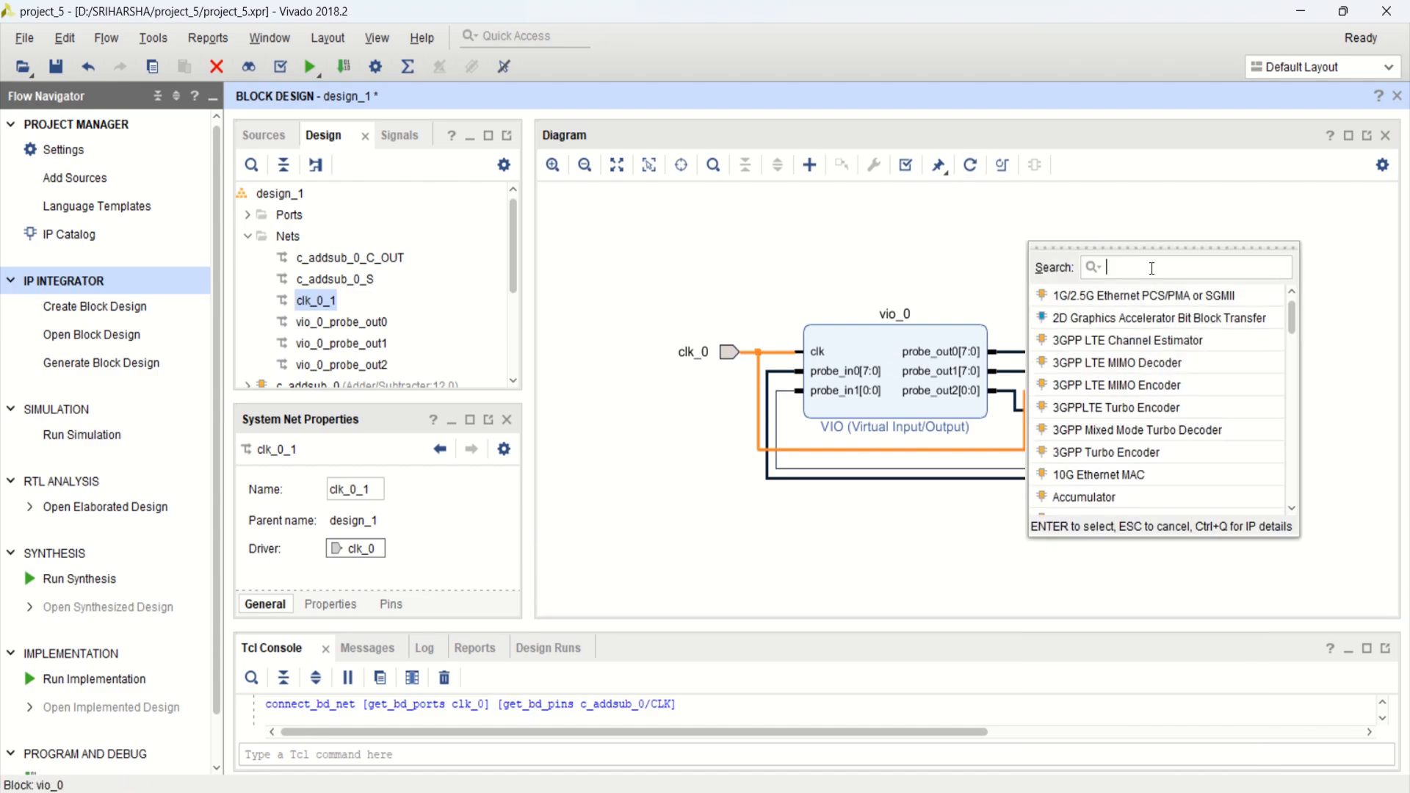
type("ILA")
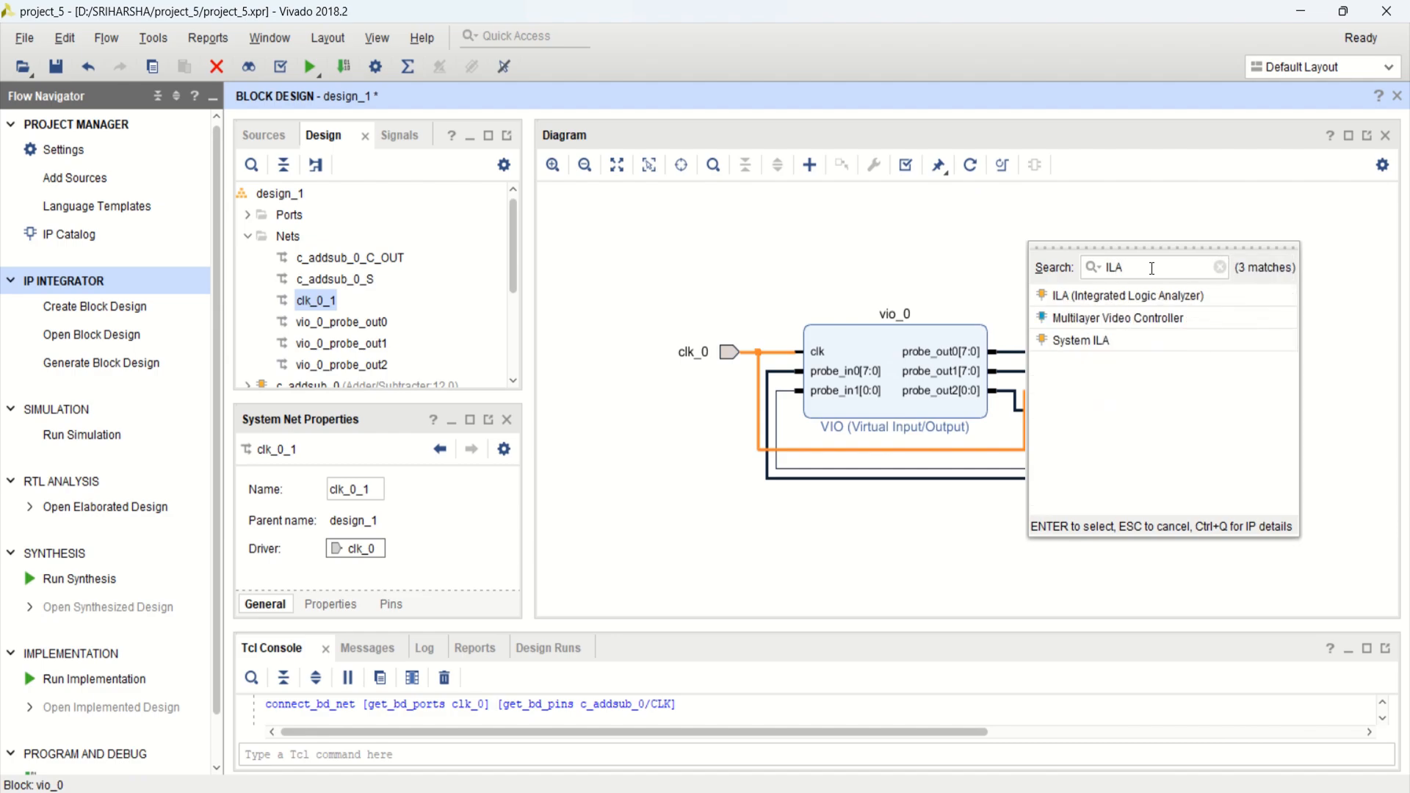
double_click(1103, 297)
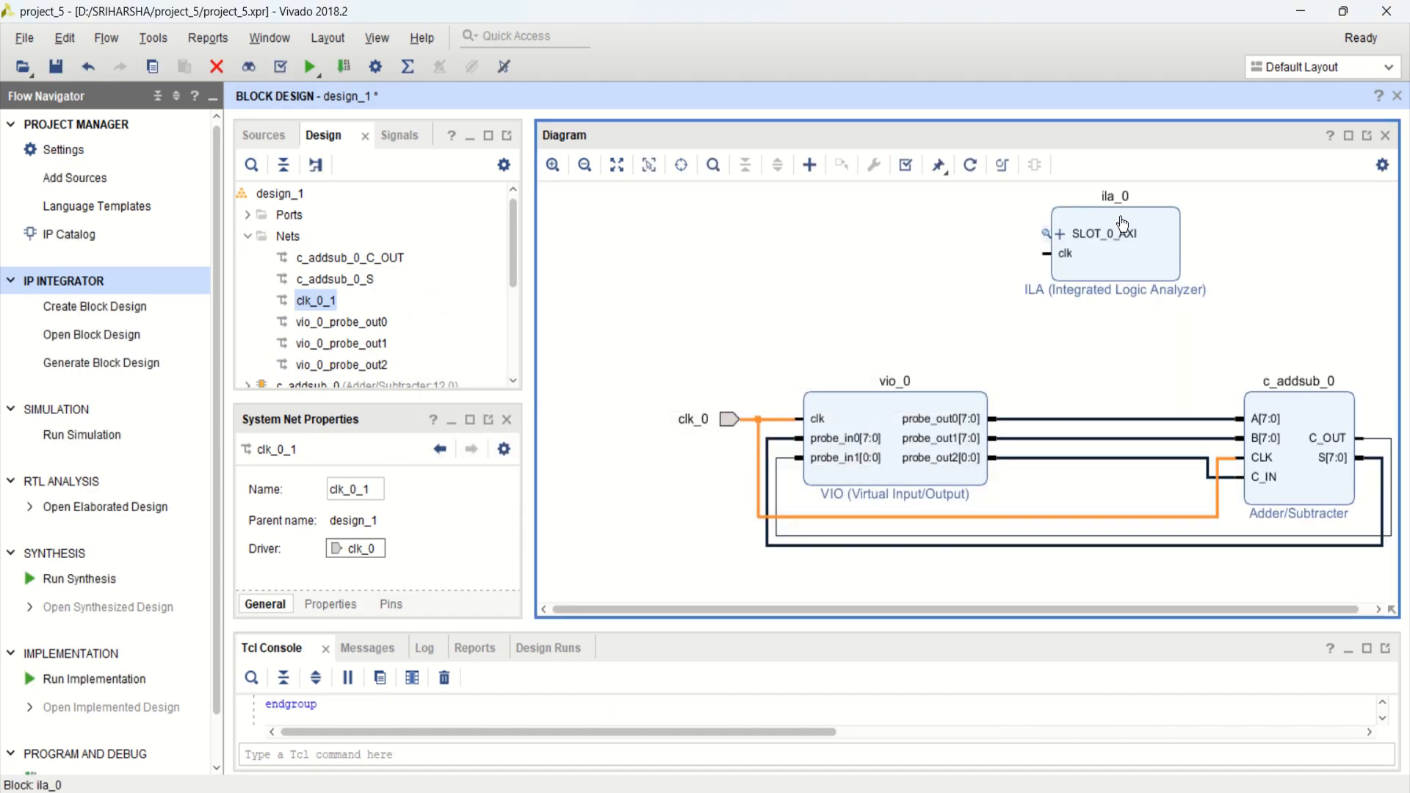
left_click_drag(1101, 225, 1098, 259)
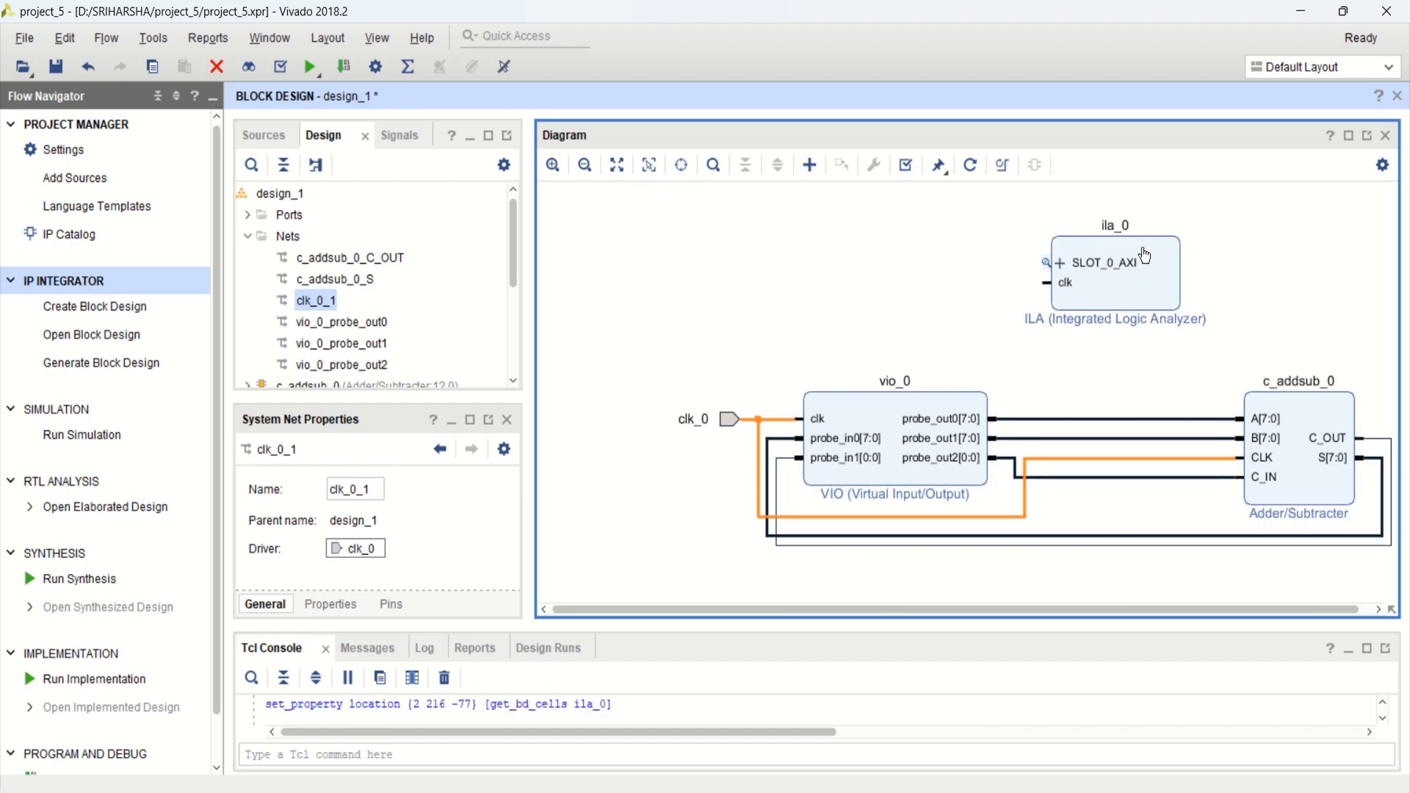
left_click(1101, 282)
double_click(1100, 282)
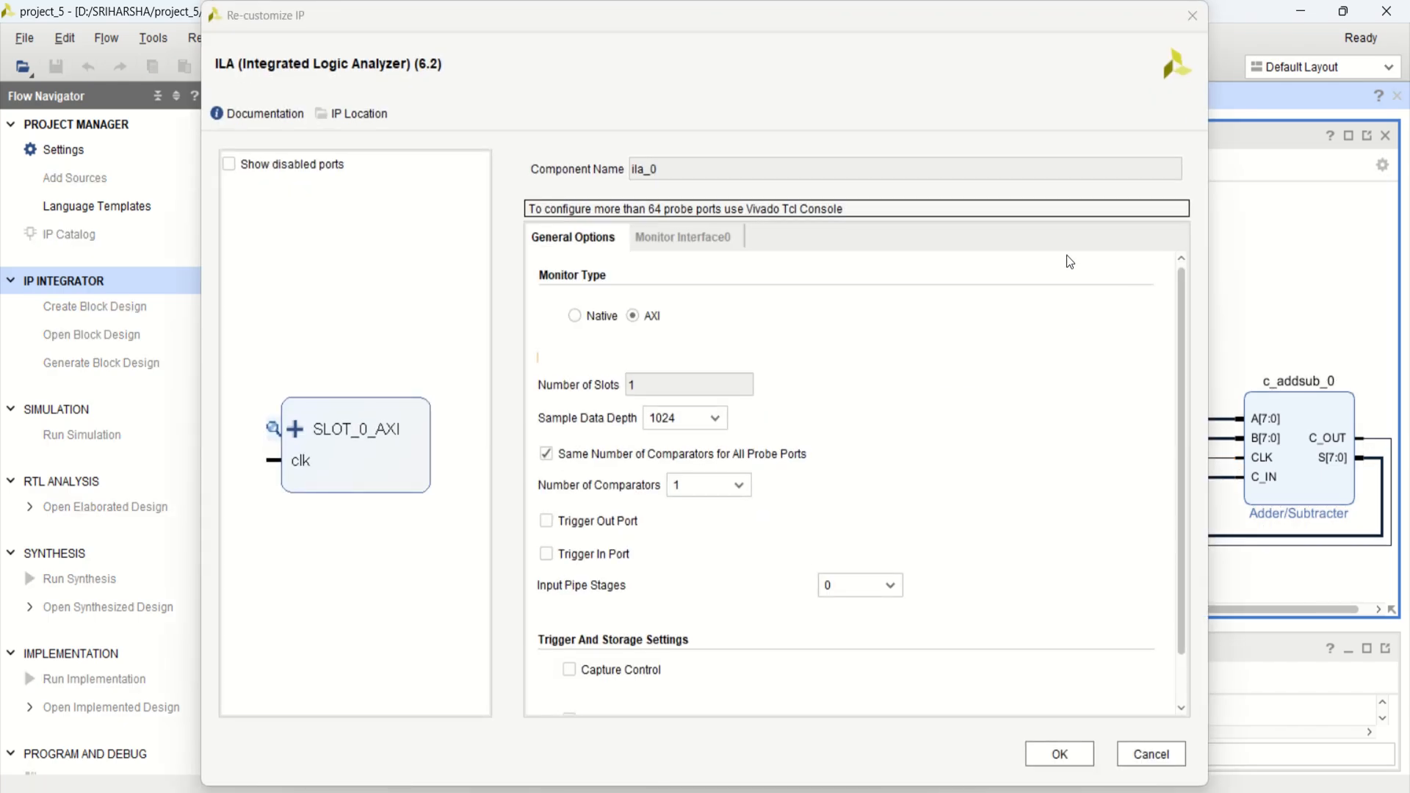
left_click(574, 315)
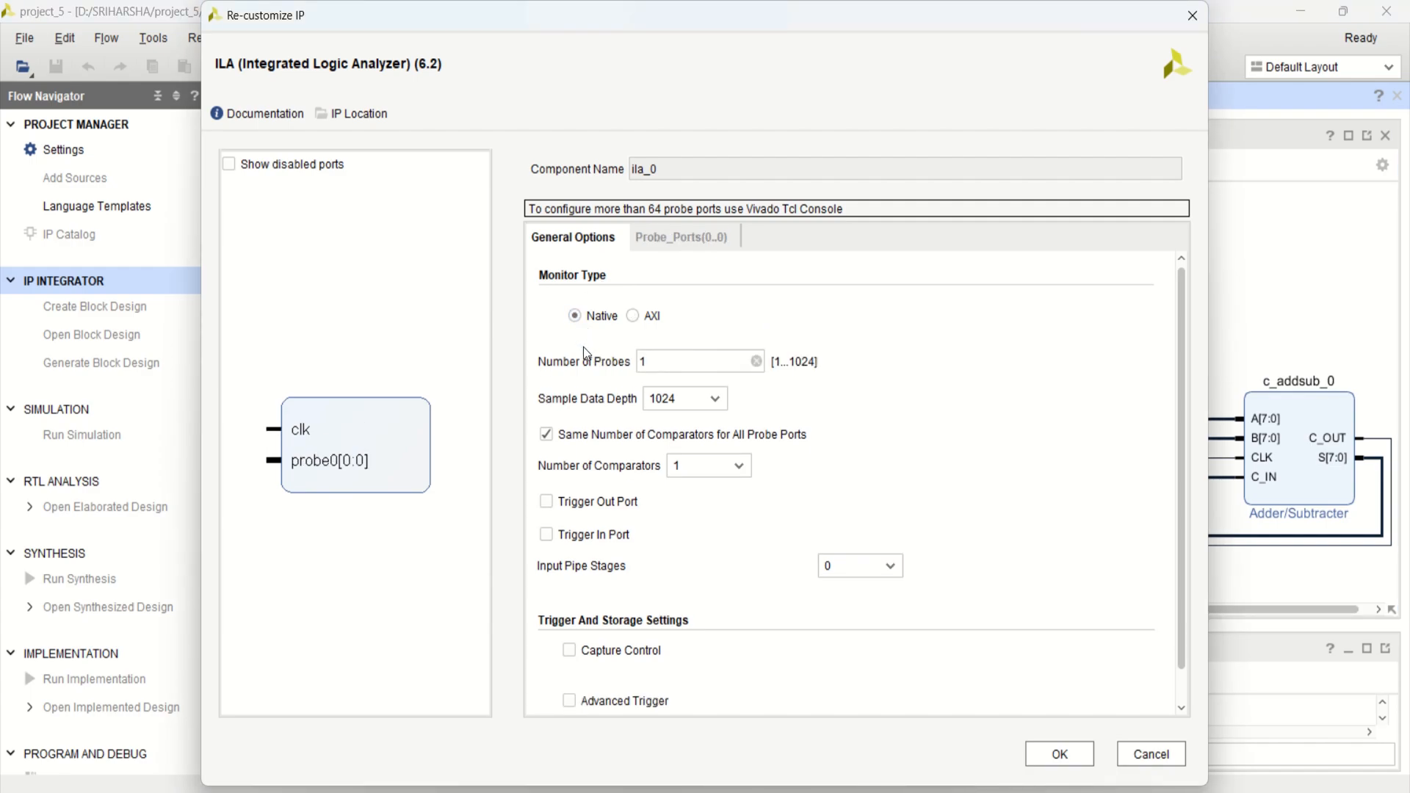
double_click(646, 361)
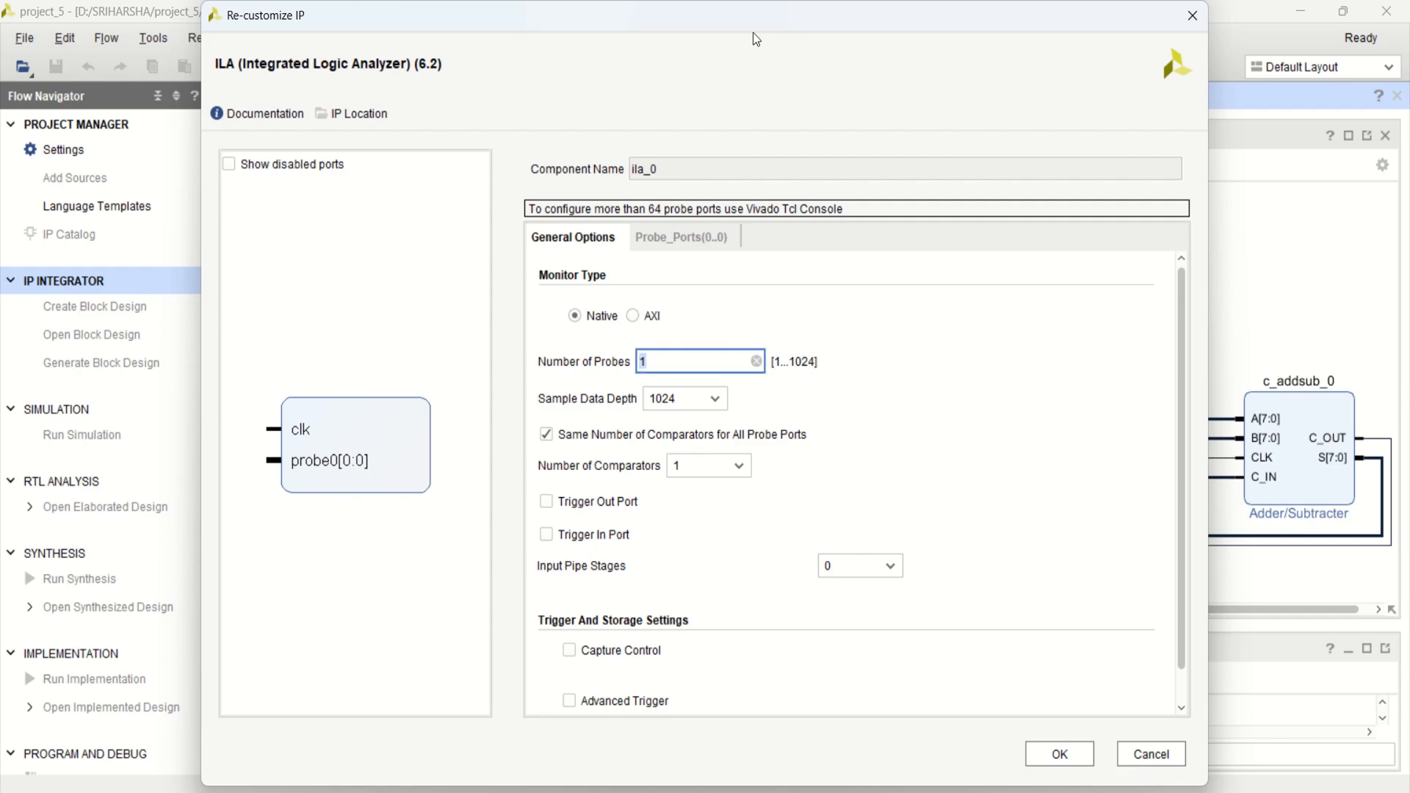
left_click_drag(752, 32, 663, 29)
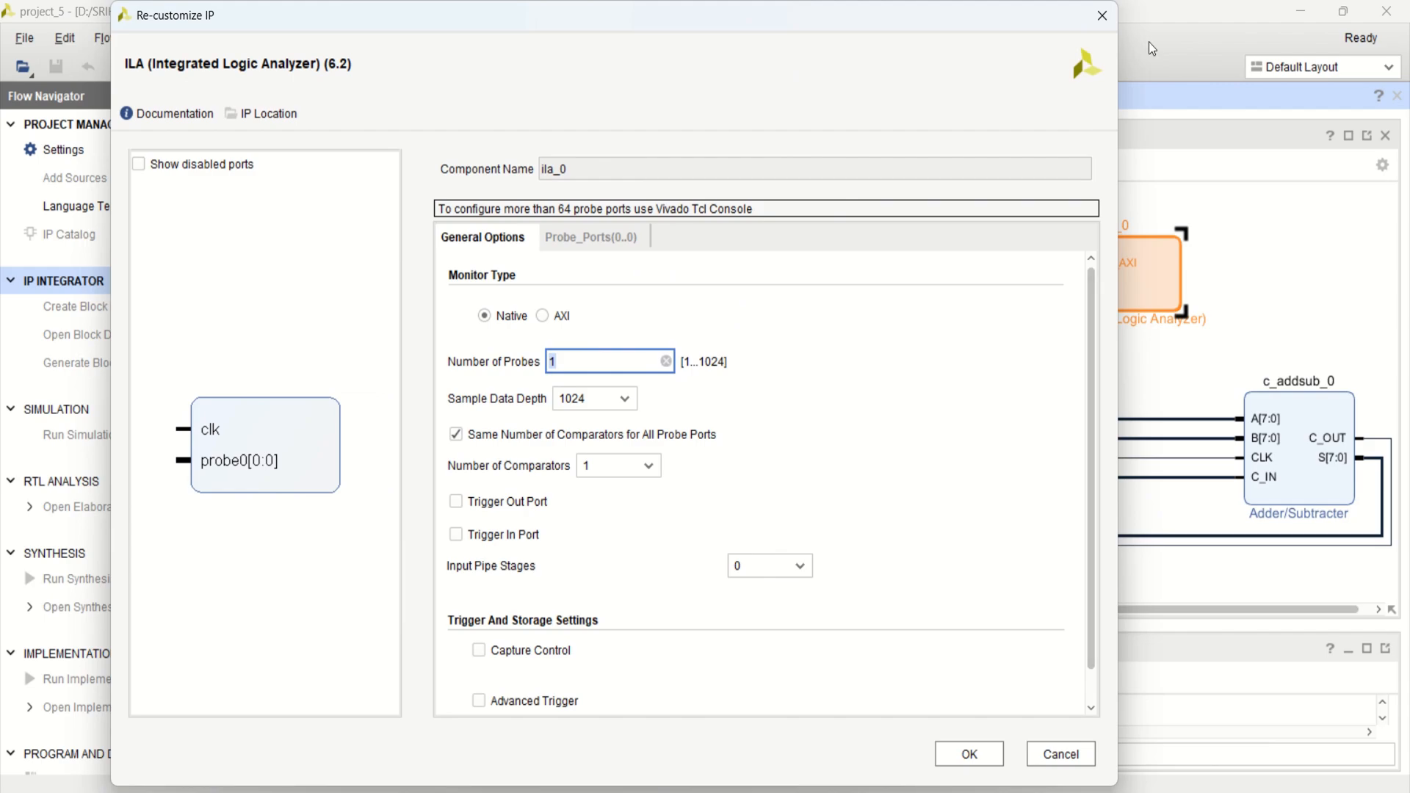
left_click(1102, 15)
left_click(1291, 254)
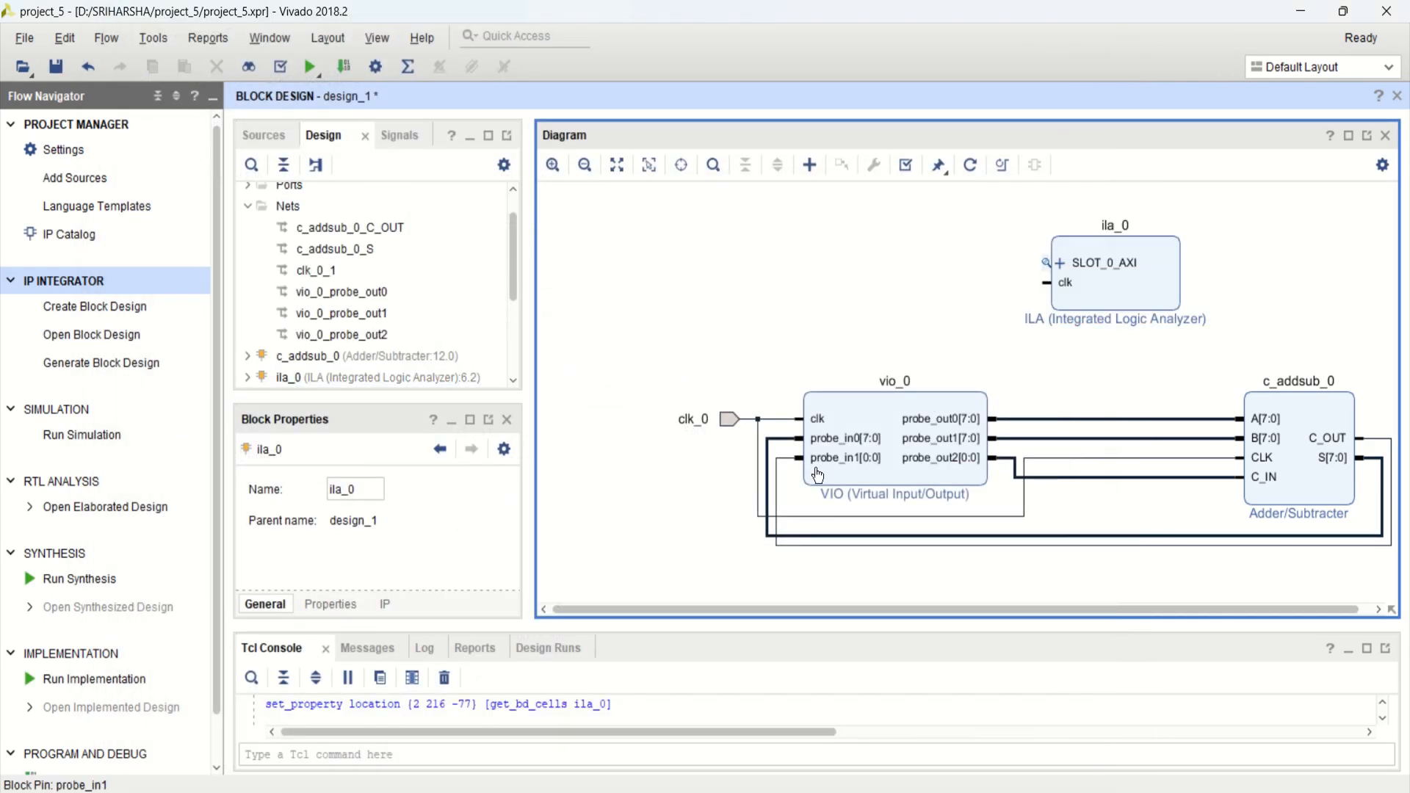
Trace the nets that need monitoring and configure the ILA with the Native monitor type and 5 probes.
left_click(778, 461)
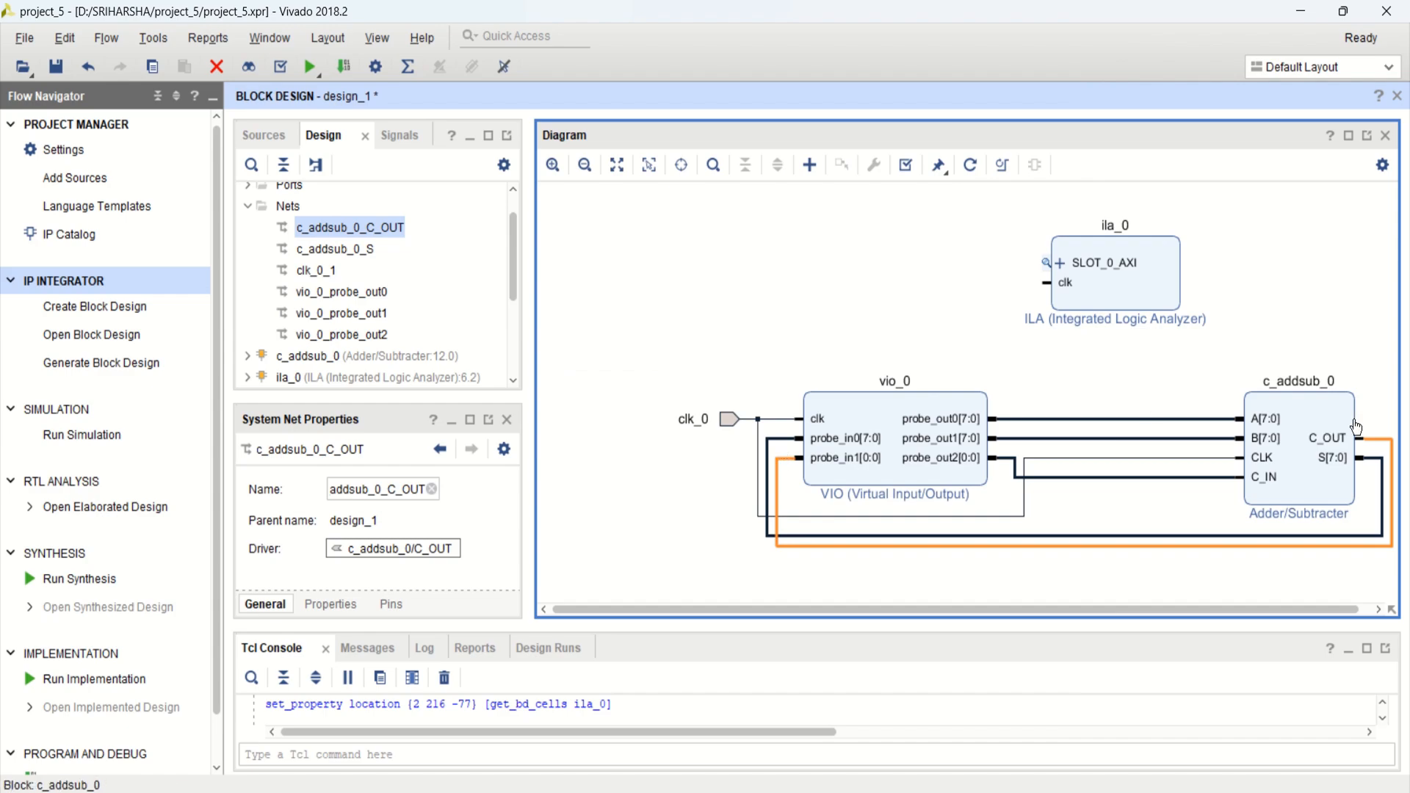
left_click(1201, 440)
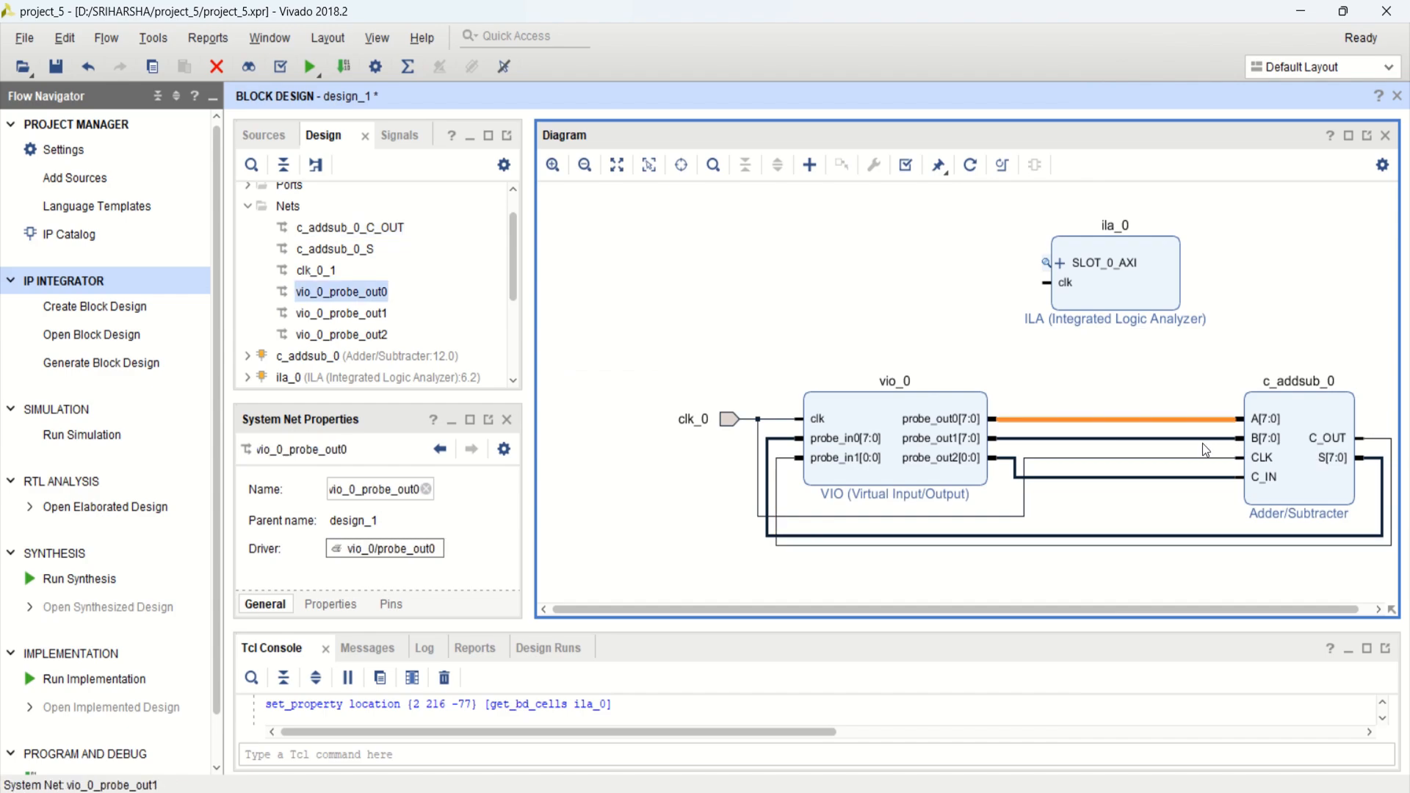
left_click(1206, 478)
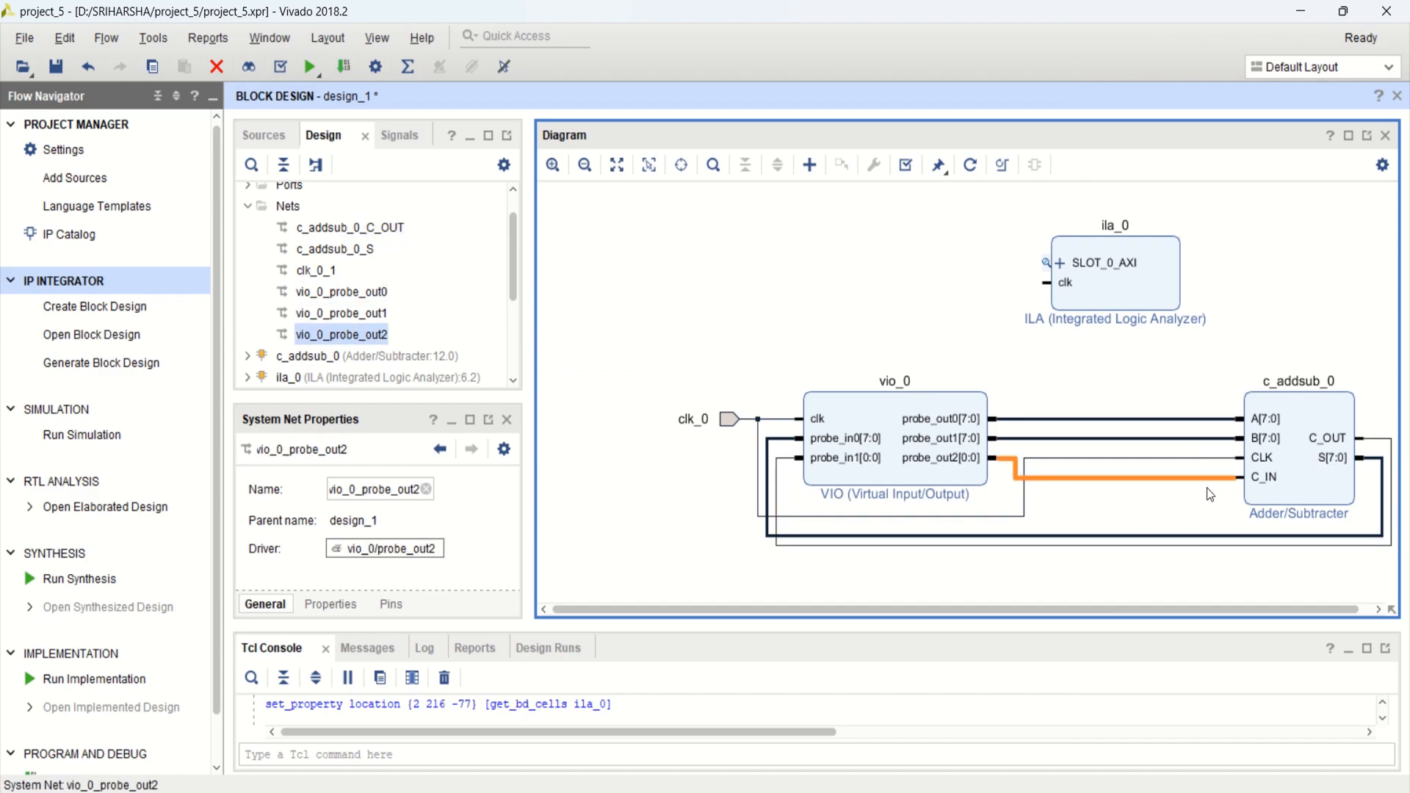
double_click(1118, 302)
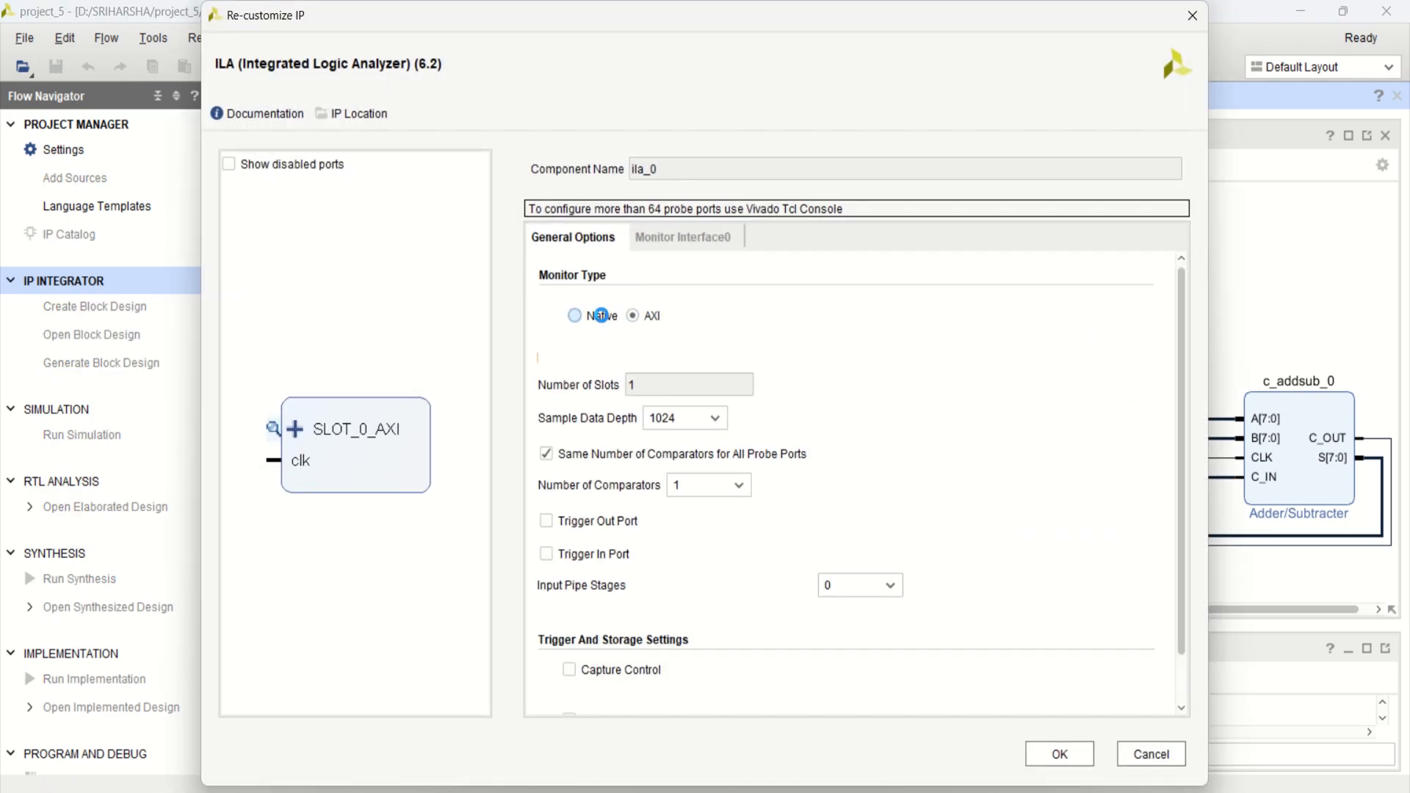
left_click(577, 317)
left_click(636, 362)
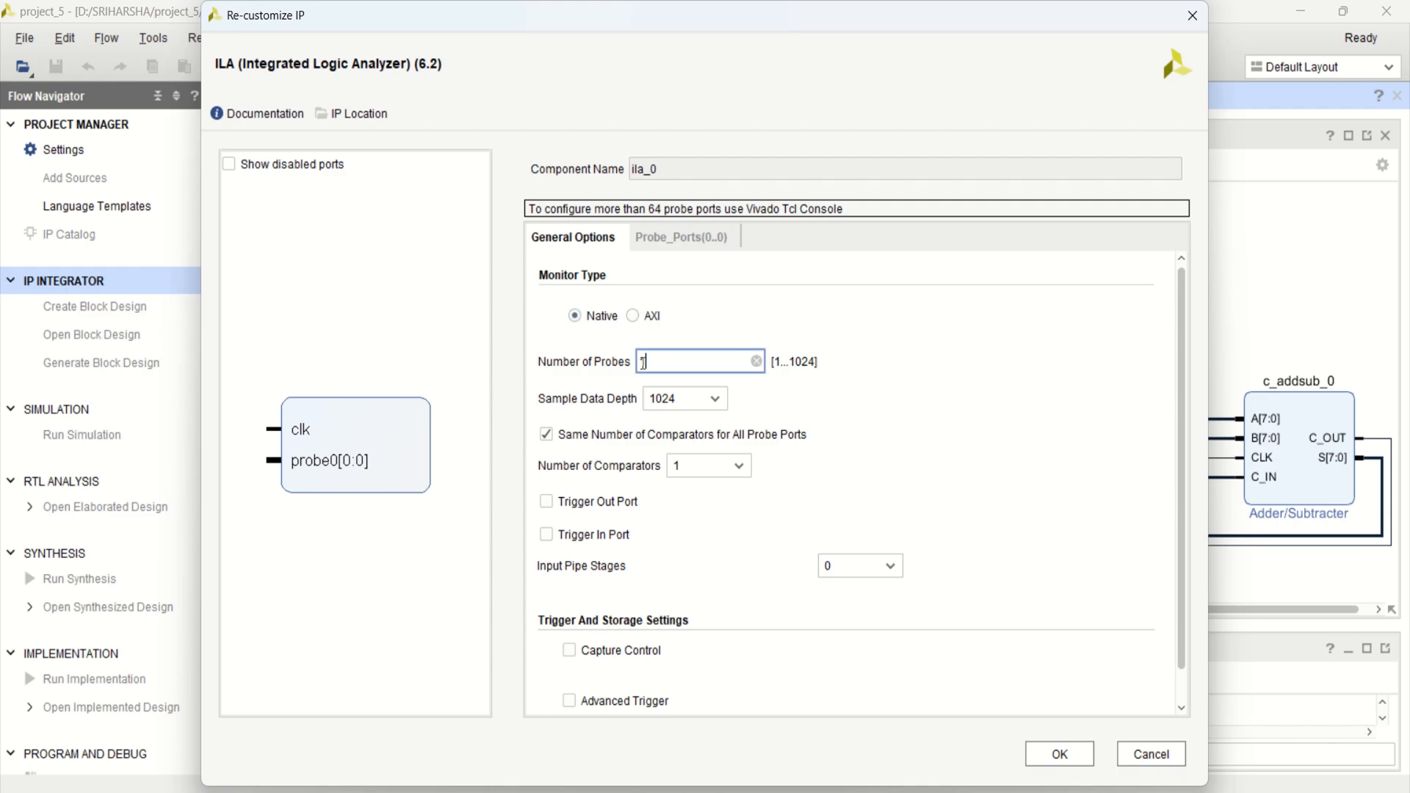
type("5")
Set the ILA probe widths to 8 for PROBE0, PROBE1 and PROBE3, and apply the customization.
left_click(707, 239)
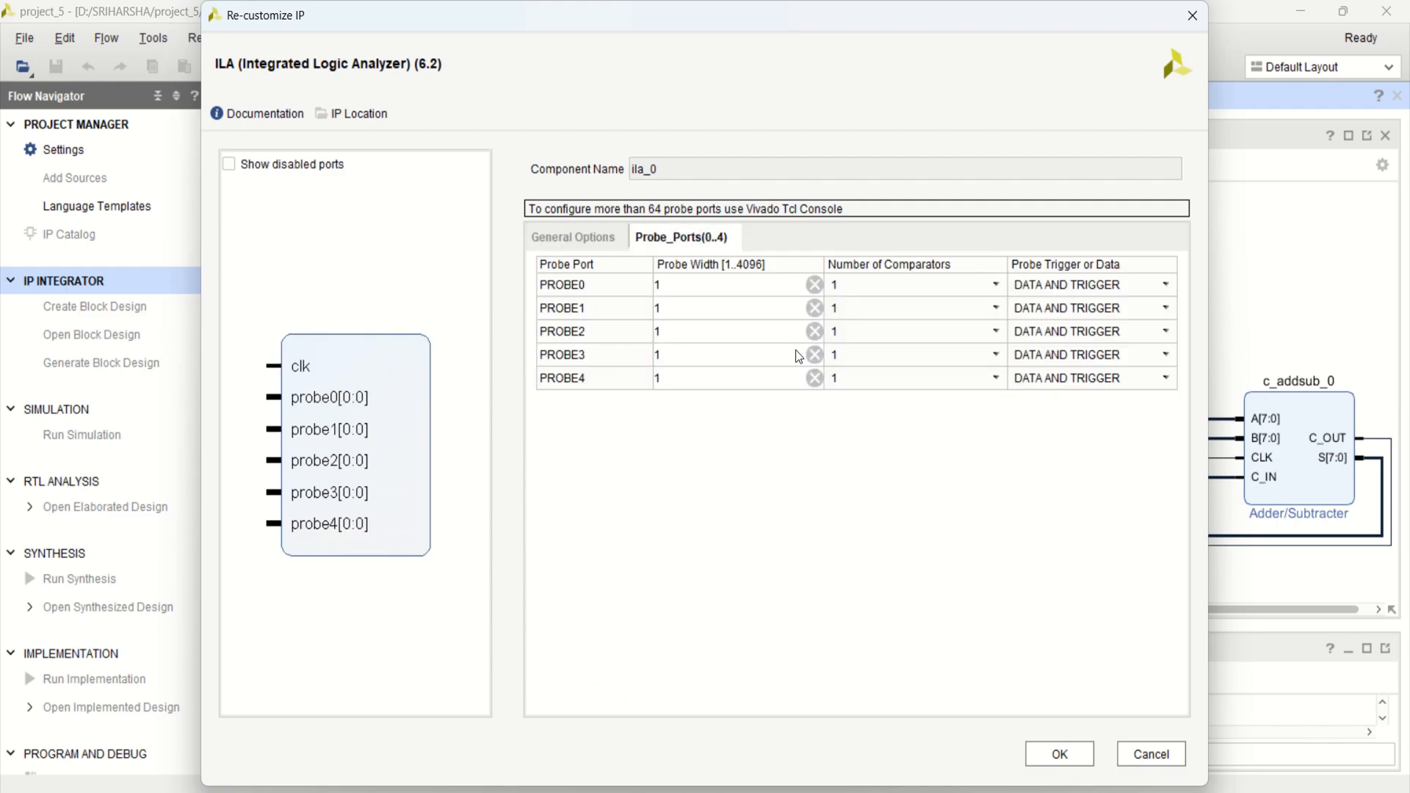
left_click_drag(756, 28, 633, 28)
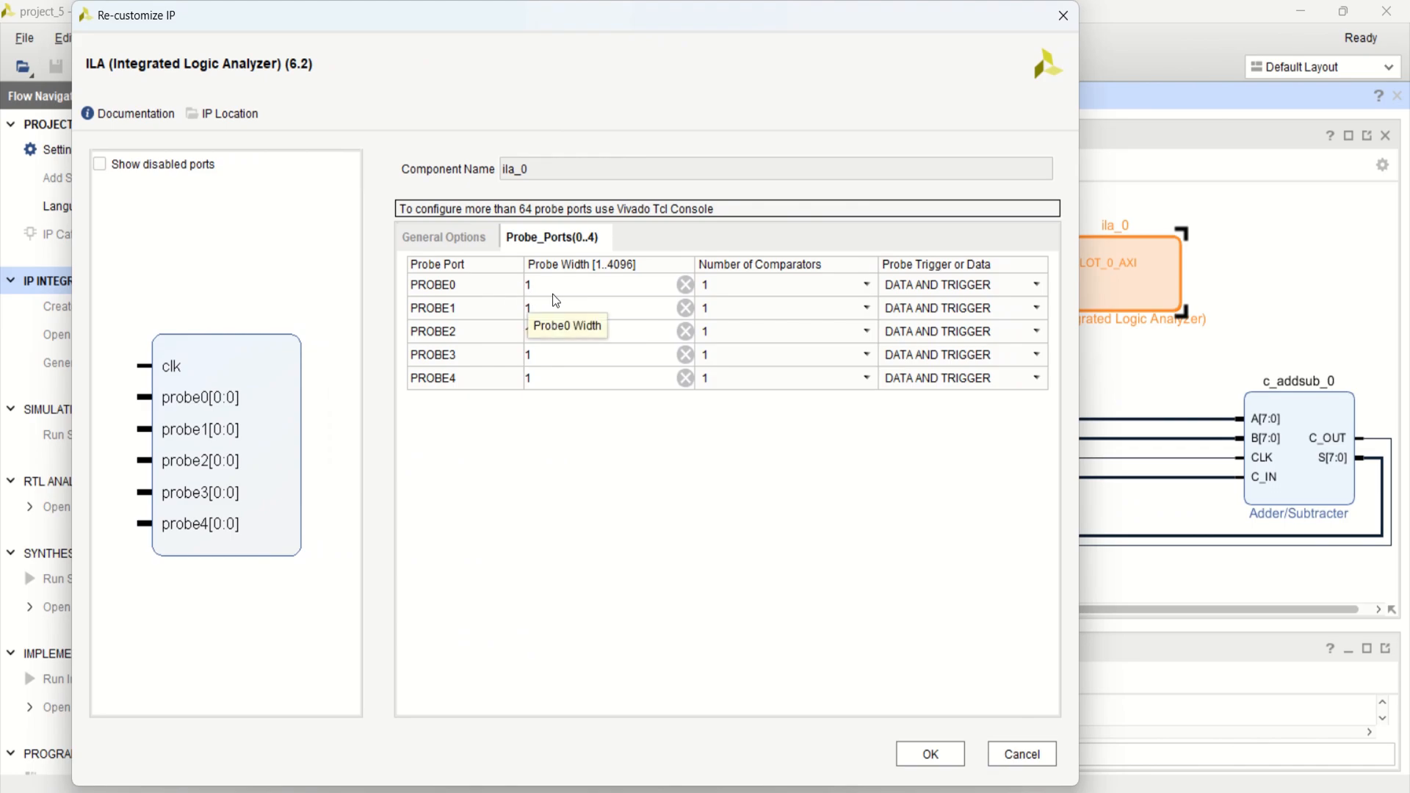
left_click(524, 286)
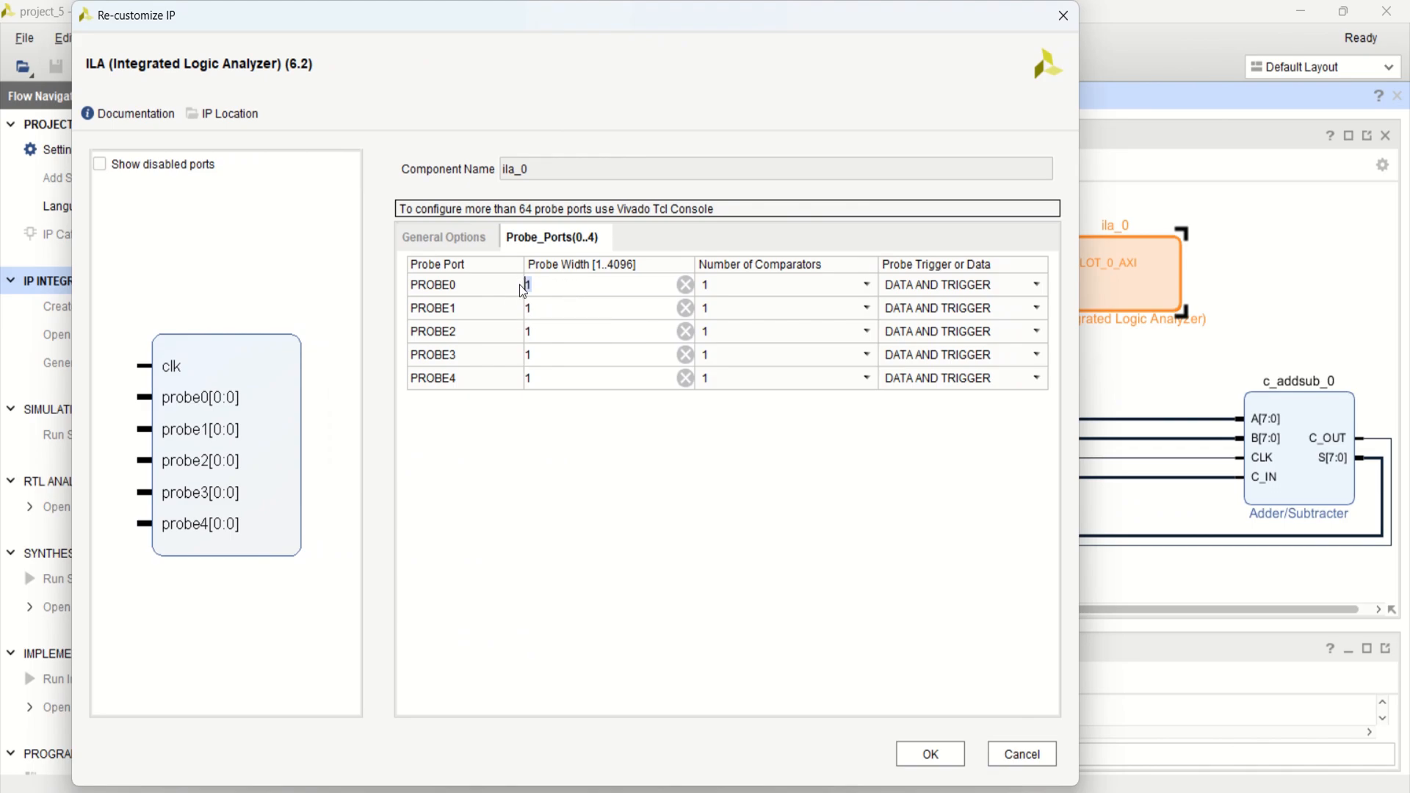
left_click(550, 308)
type("8")
key("Return")
left_click(524, 332)
left_click(547, 357)
left_click_drag(540, 357, 526, 360)
type("8")
left_click(938, 755)
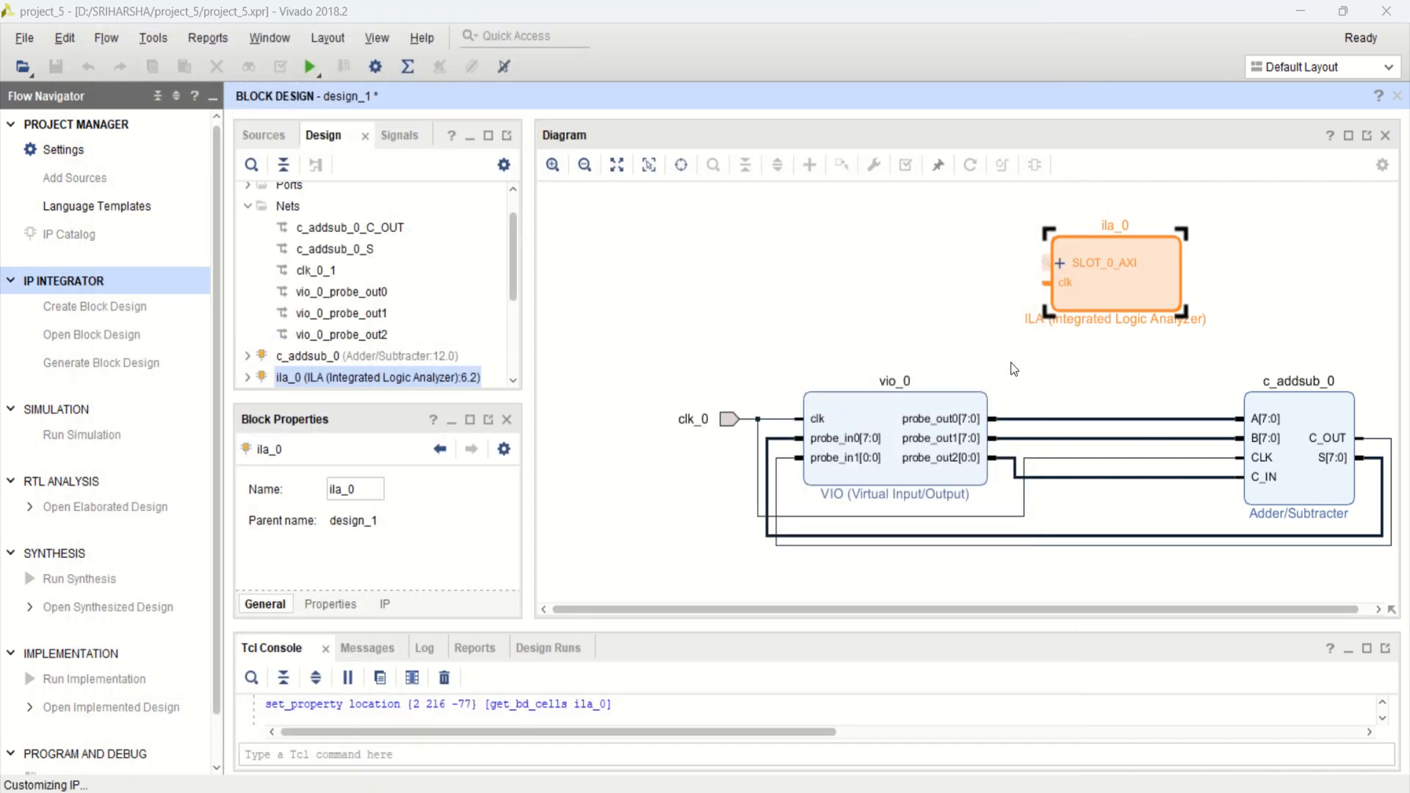
Connect the ILA's clk pin to clk_0 and its probe0, probe1 and probe2 to VIO probe_out0, probe_out1 and probe_out2.
left_click_drag(1134, 307, 1130, 259)
left_click_drag(1036, 263, 708, 412)
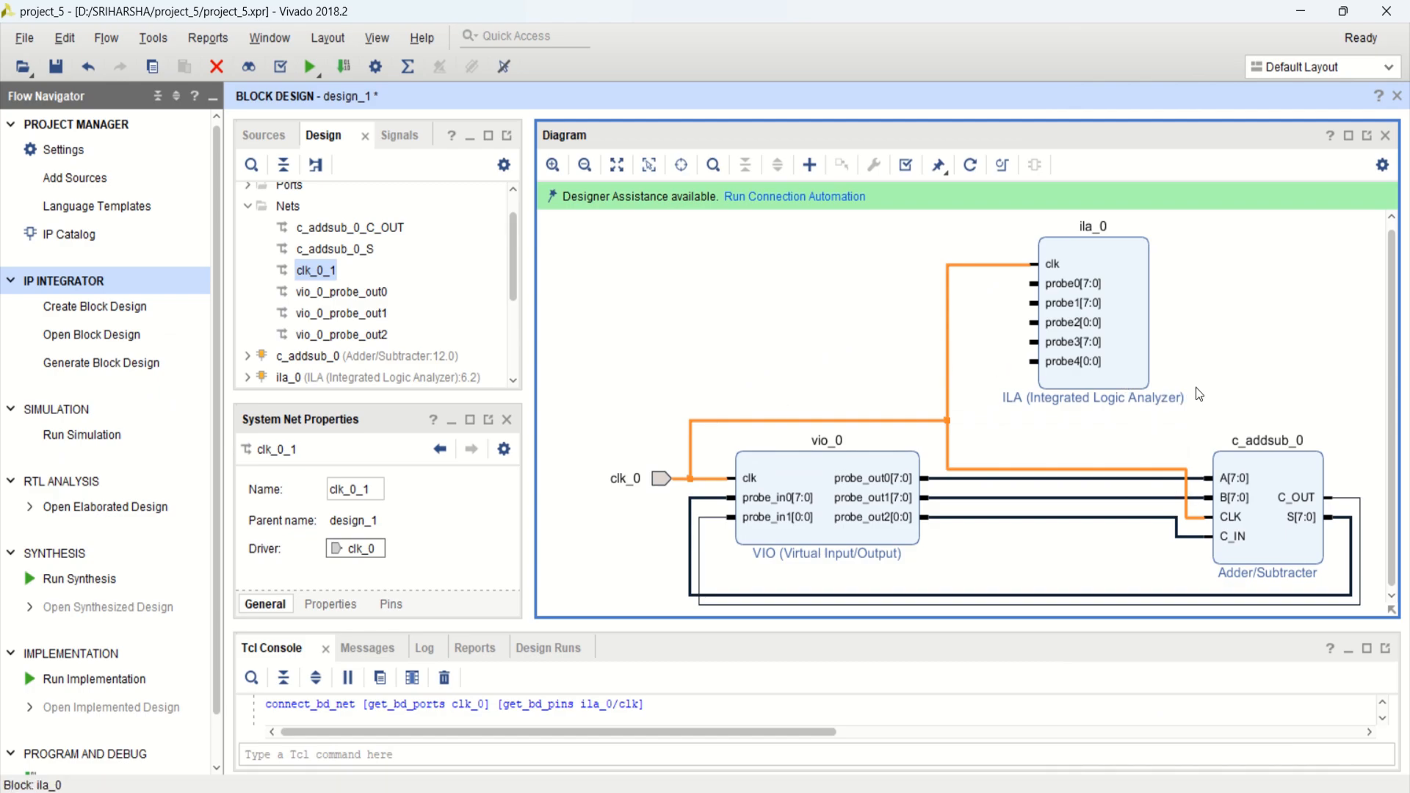
left_click_drag(1038, 254, 1087, 453)
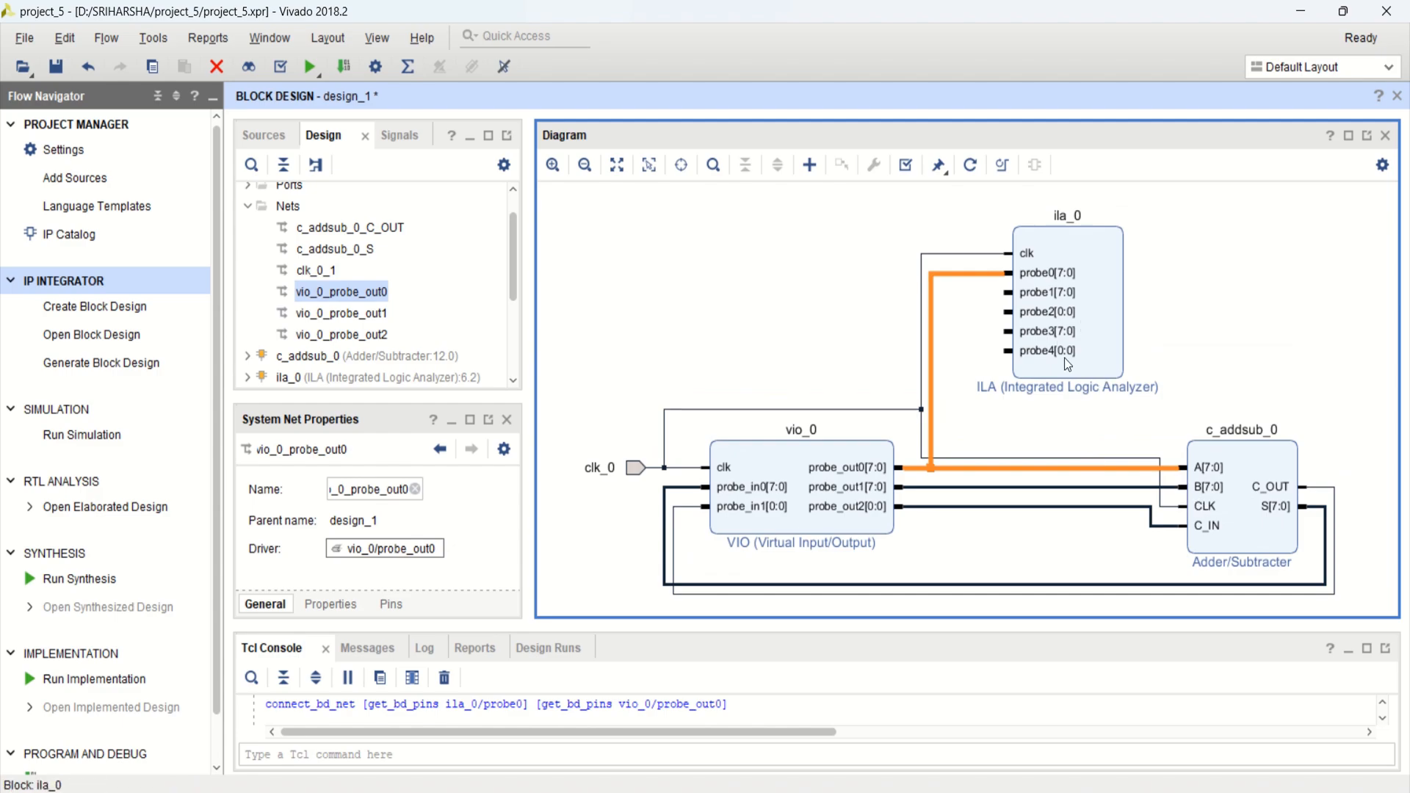
left_click_drag(1008, 292, 974, 481)
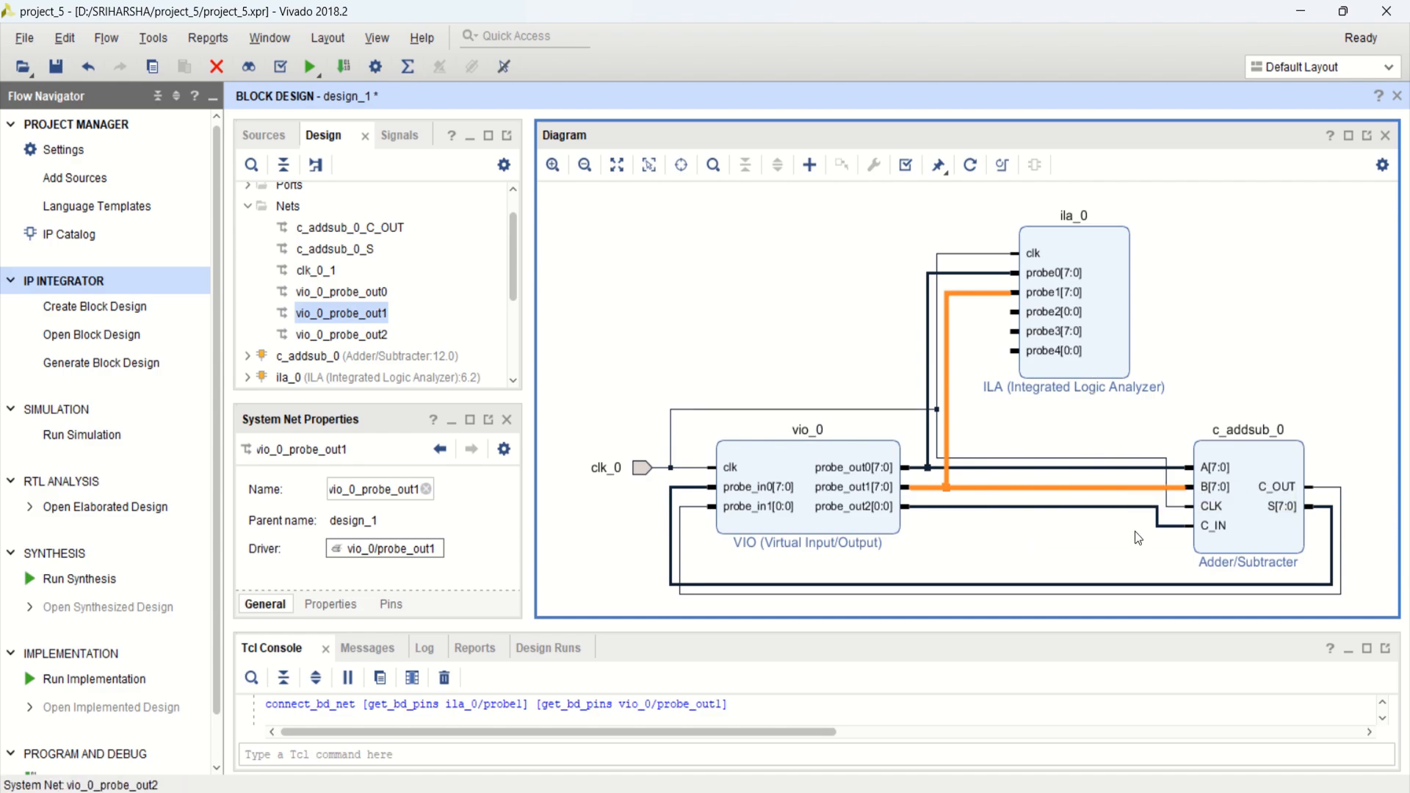
left_click_drag(1016, 311, 966, 509)
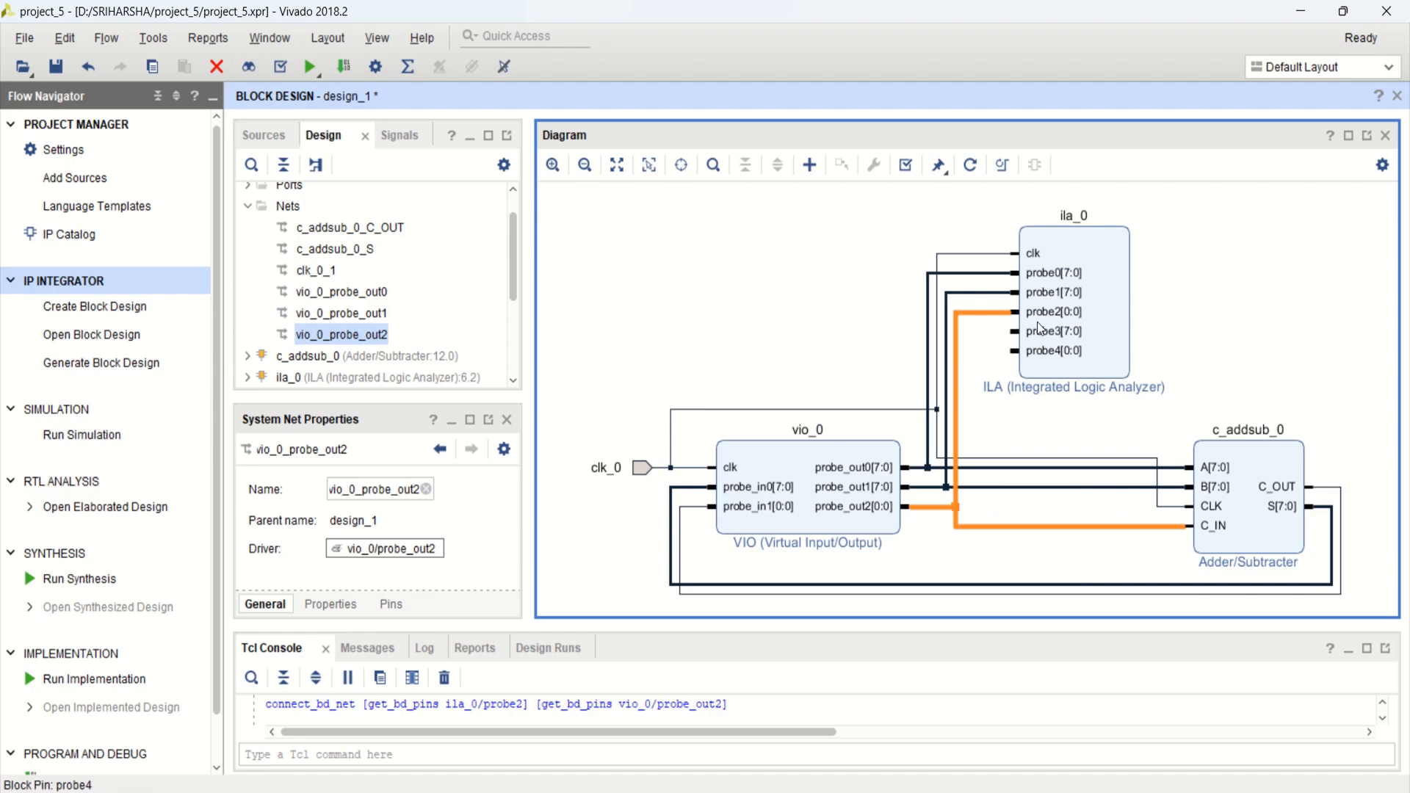
Connect ILA probe3 to the adder's S output and probe4 to its C_OUT output.
left_click_drag(1017, 331, 1007, 580)
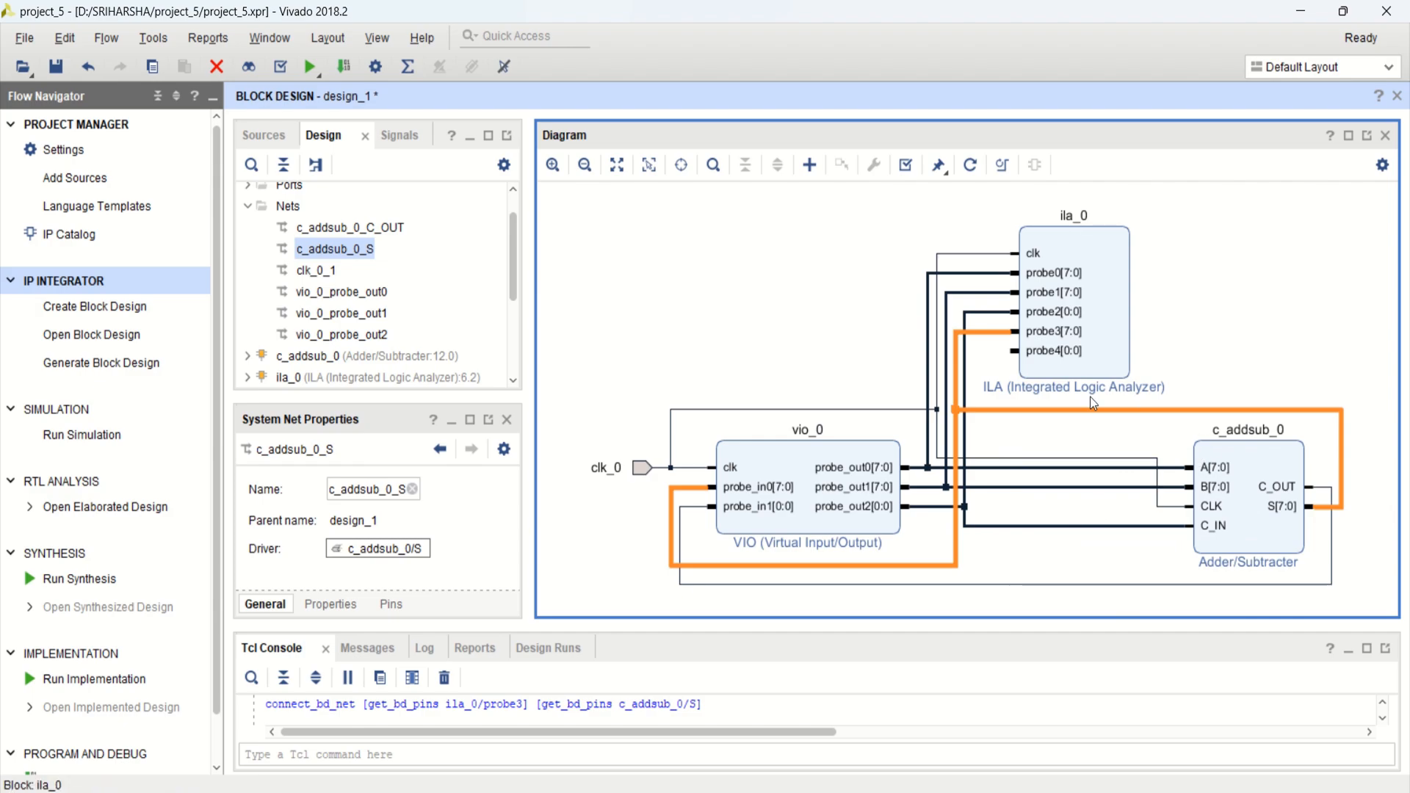
mouse_move(1017, 351)
left_mouse_down()
mouse_move(999, 474)
mouse_move(1058, 583)
left_mouse_up()
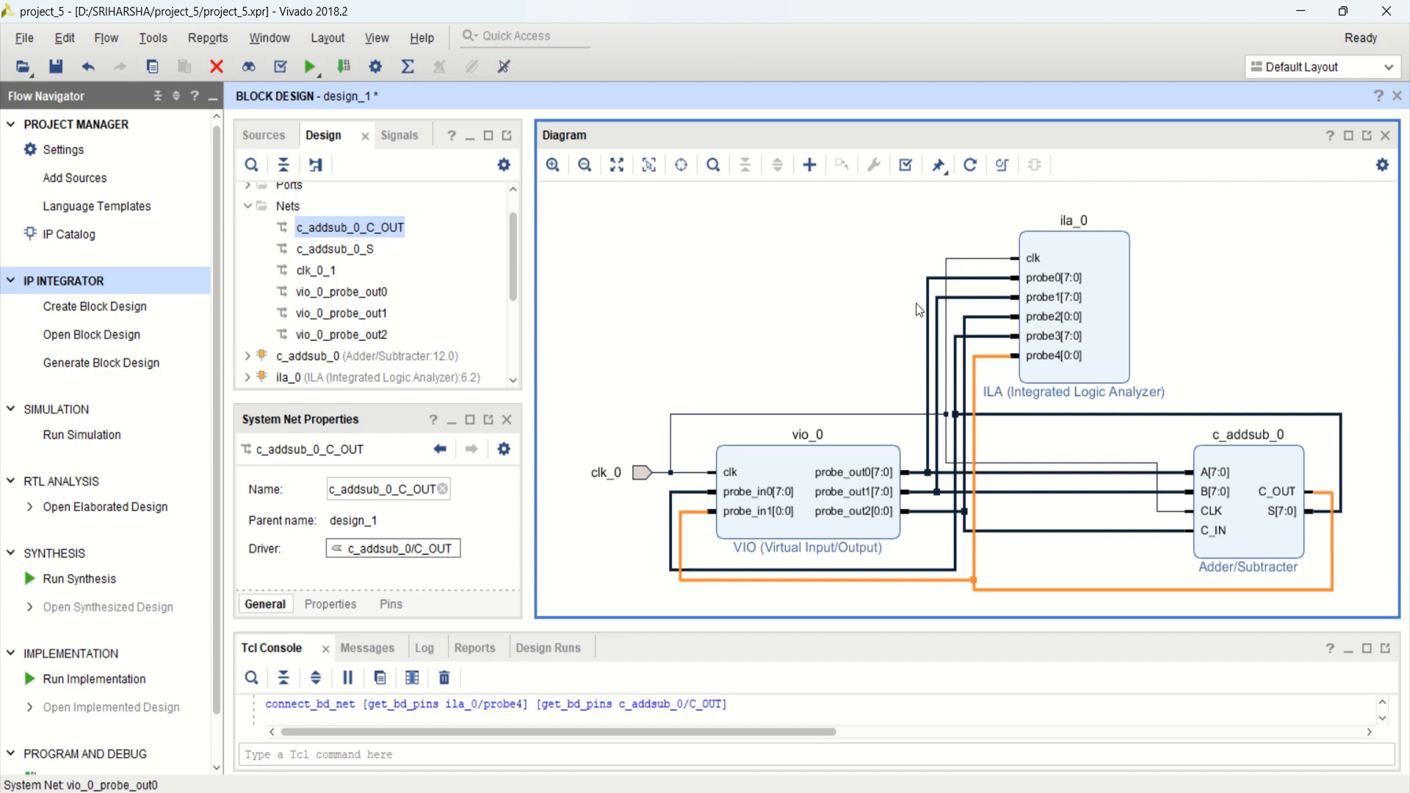
Validate the block design and regenerate the diagram layout.
left_click(906, 165)
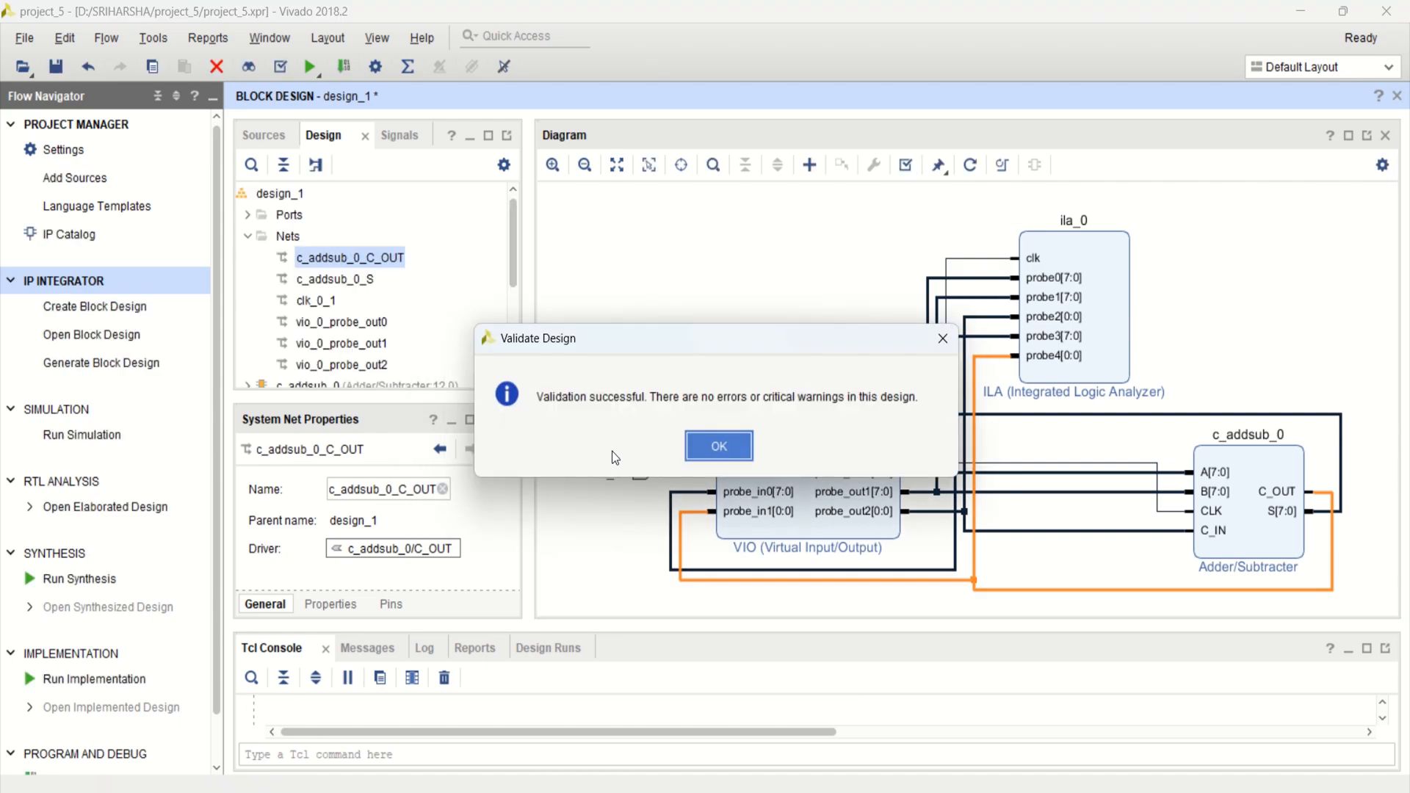
left_click(720, 446)
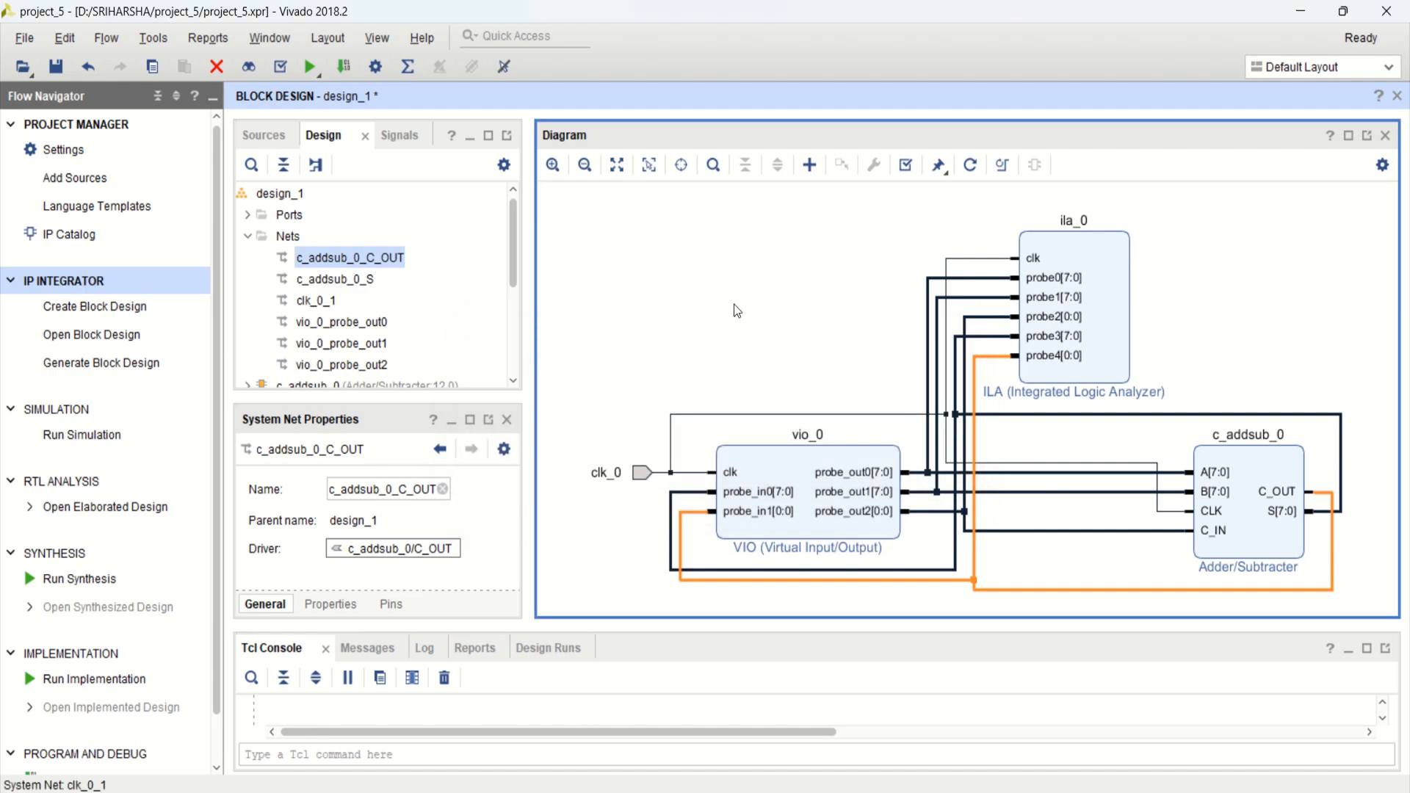
left_click(971, 165)
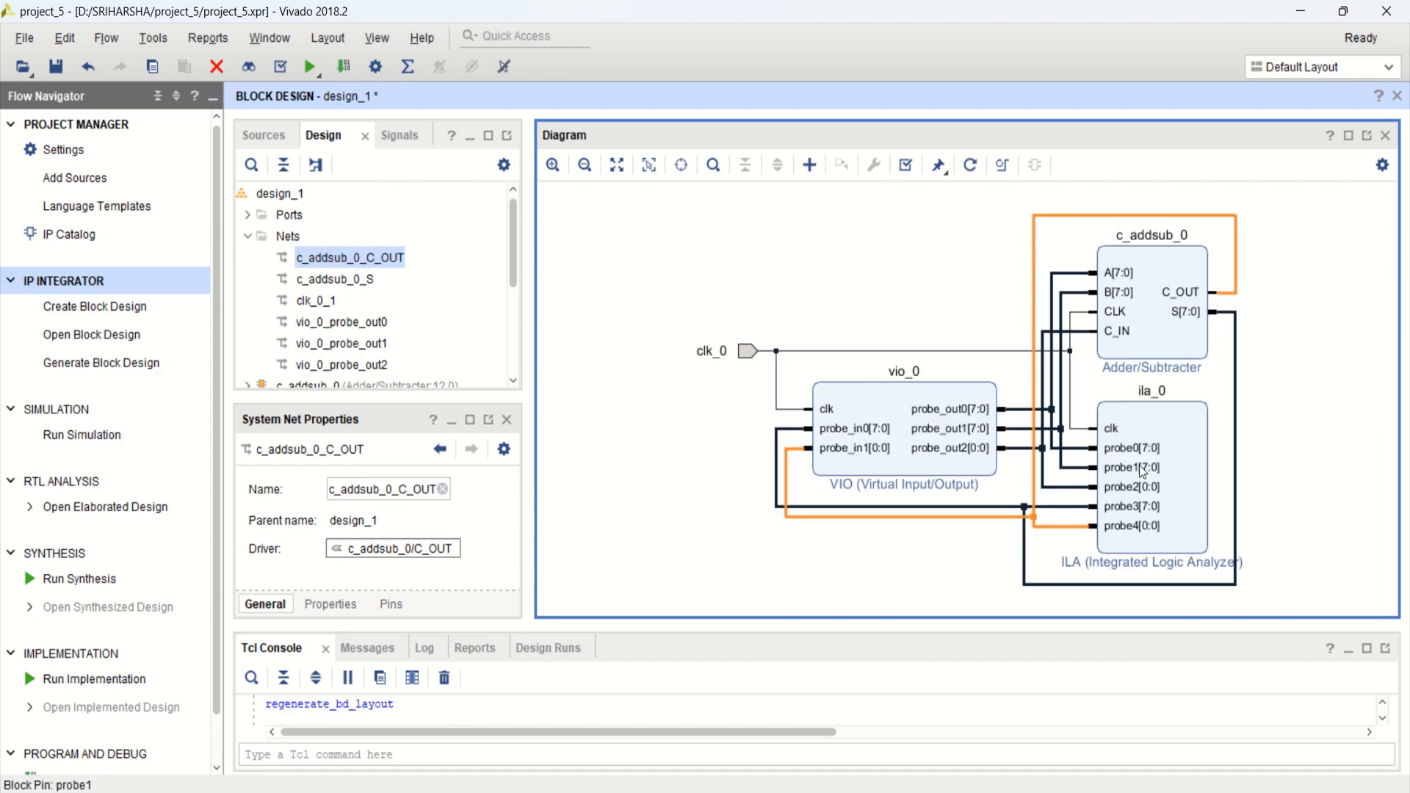
left_click(1320, 385)
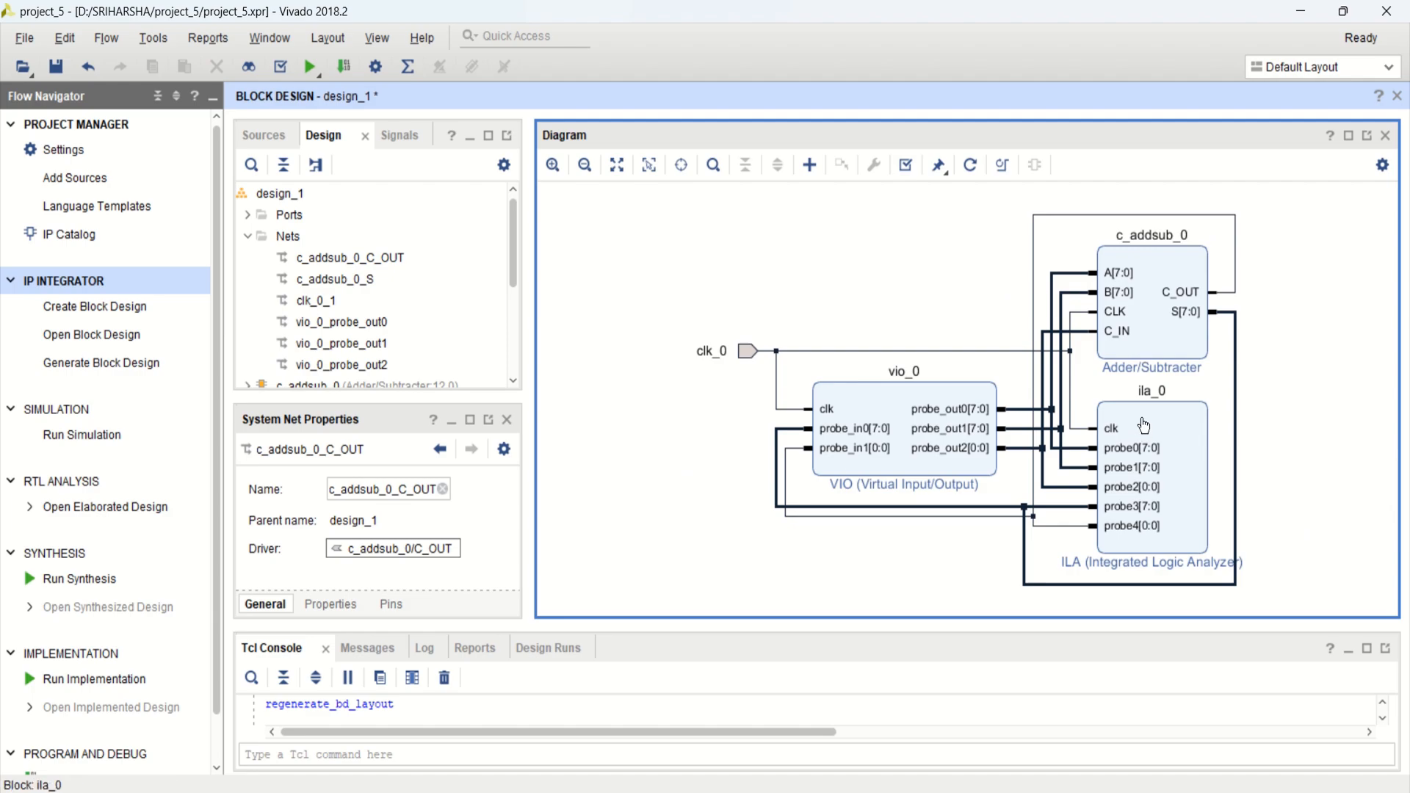
left_click(1150, 305)
left_click(1272, 312)
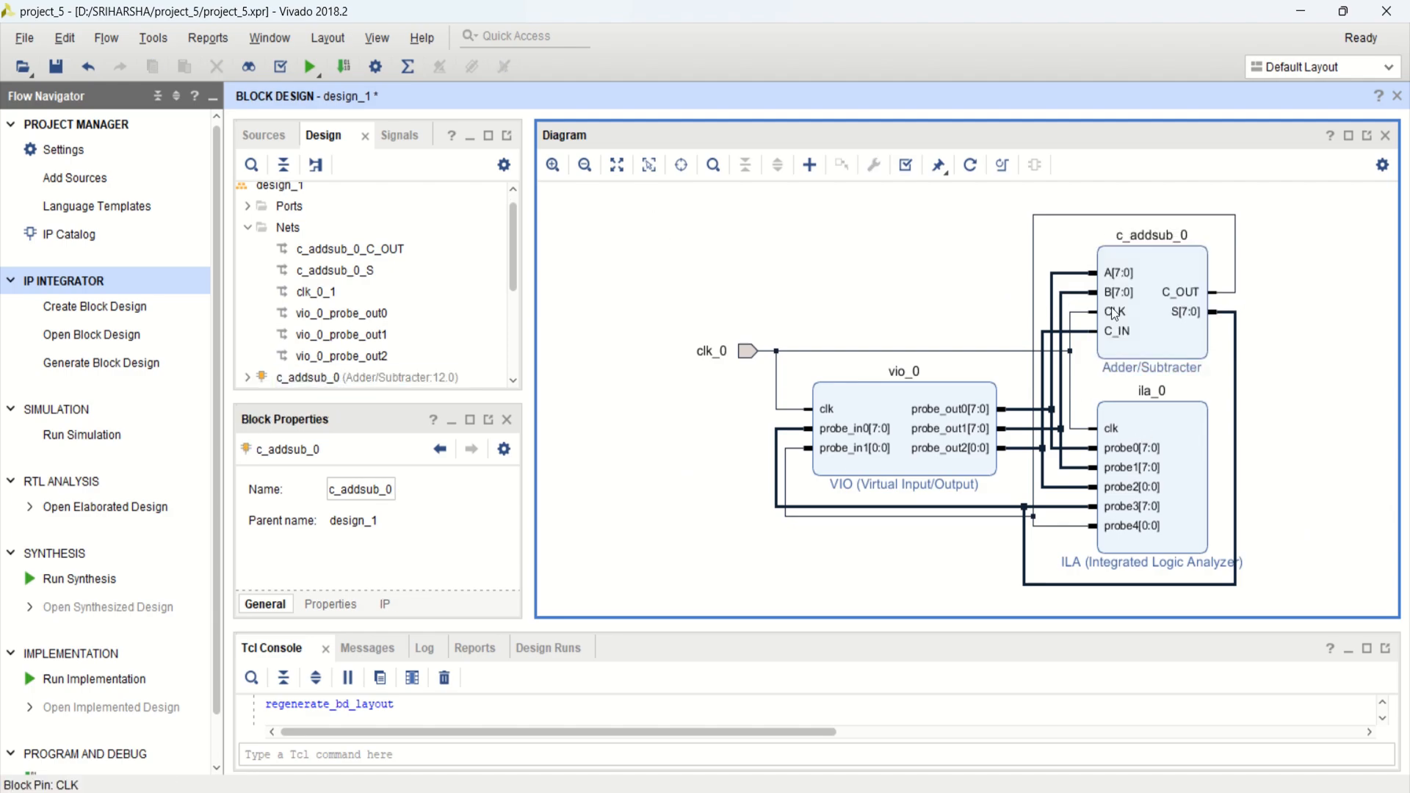
Create an HDL wrapper for the design_1 block design, letting Vivado manage the wrapper and auto-update it.
left_click(267, 139)
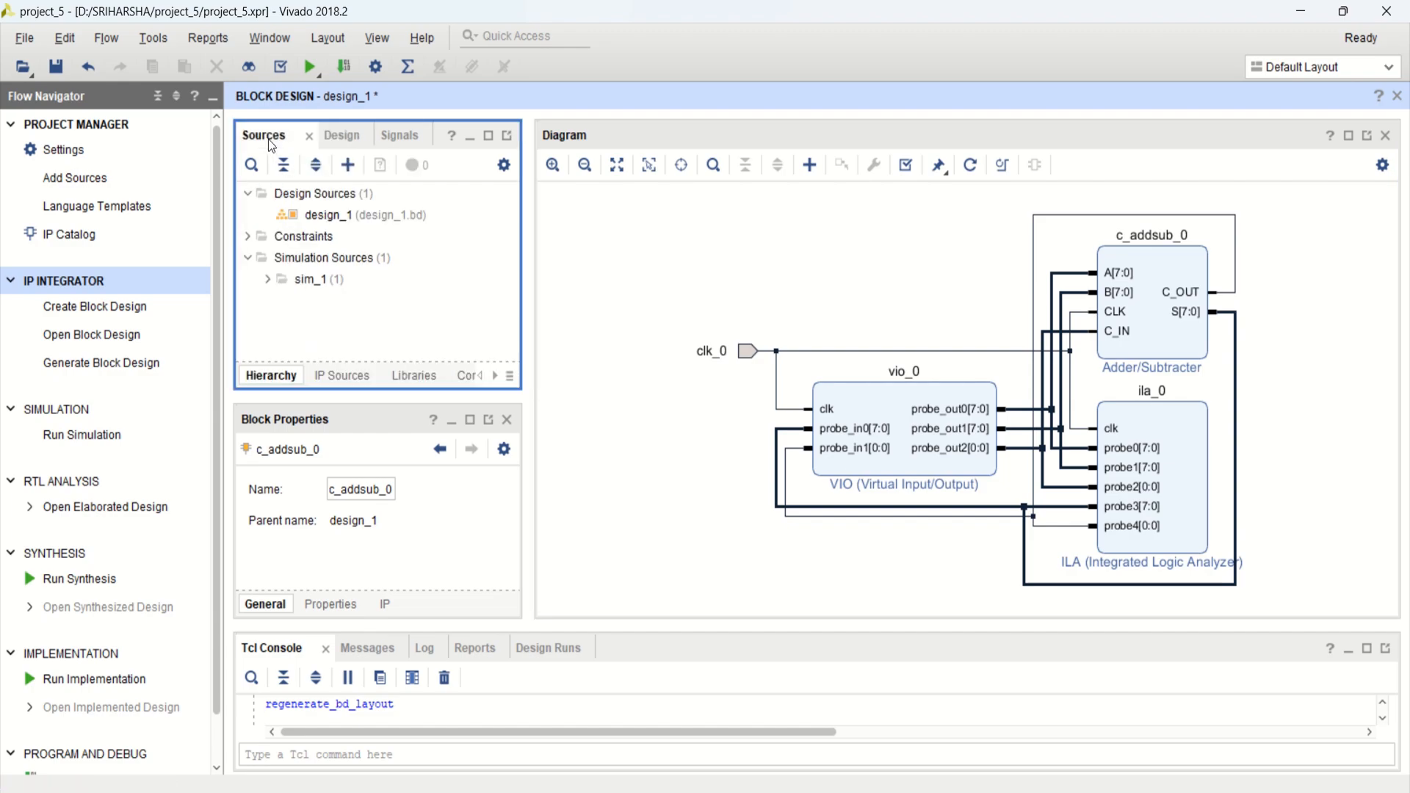
left_click(302, 216)
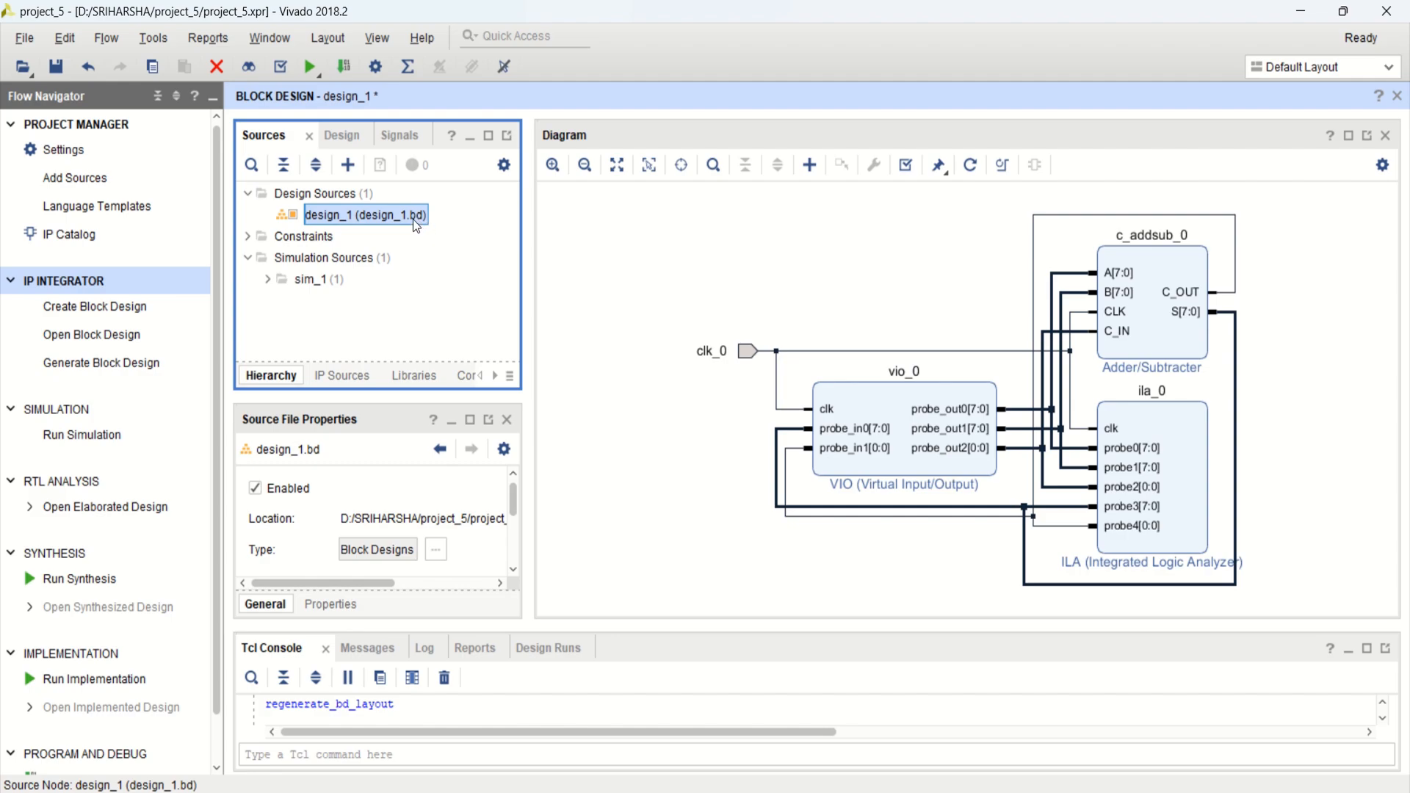
right_click(333, 217)
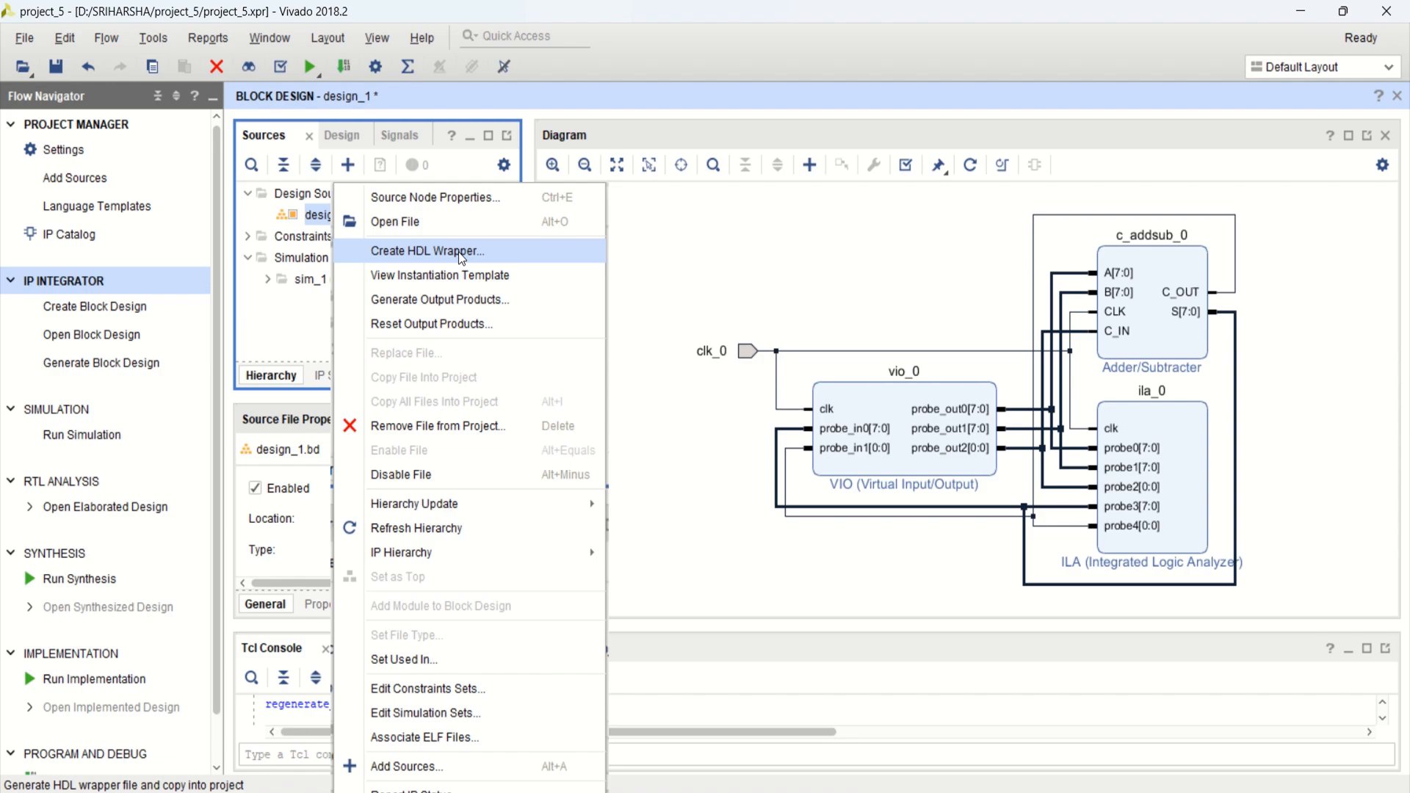
left_click(646, 251)
right_click(367, 218)
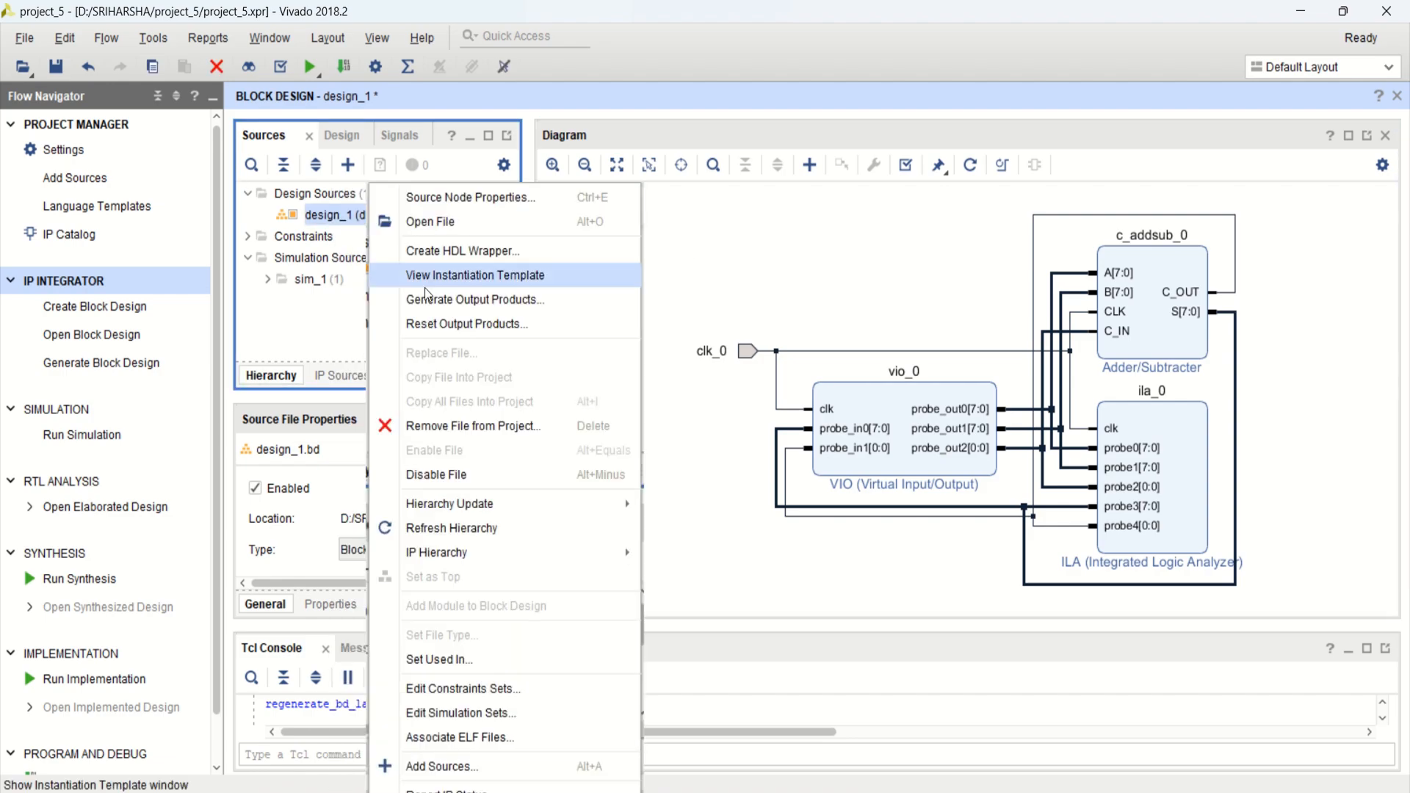
left_click(507, 252)
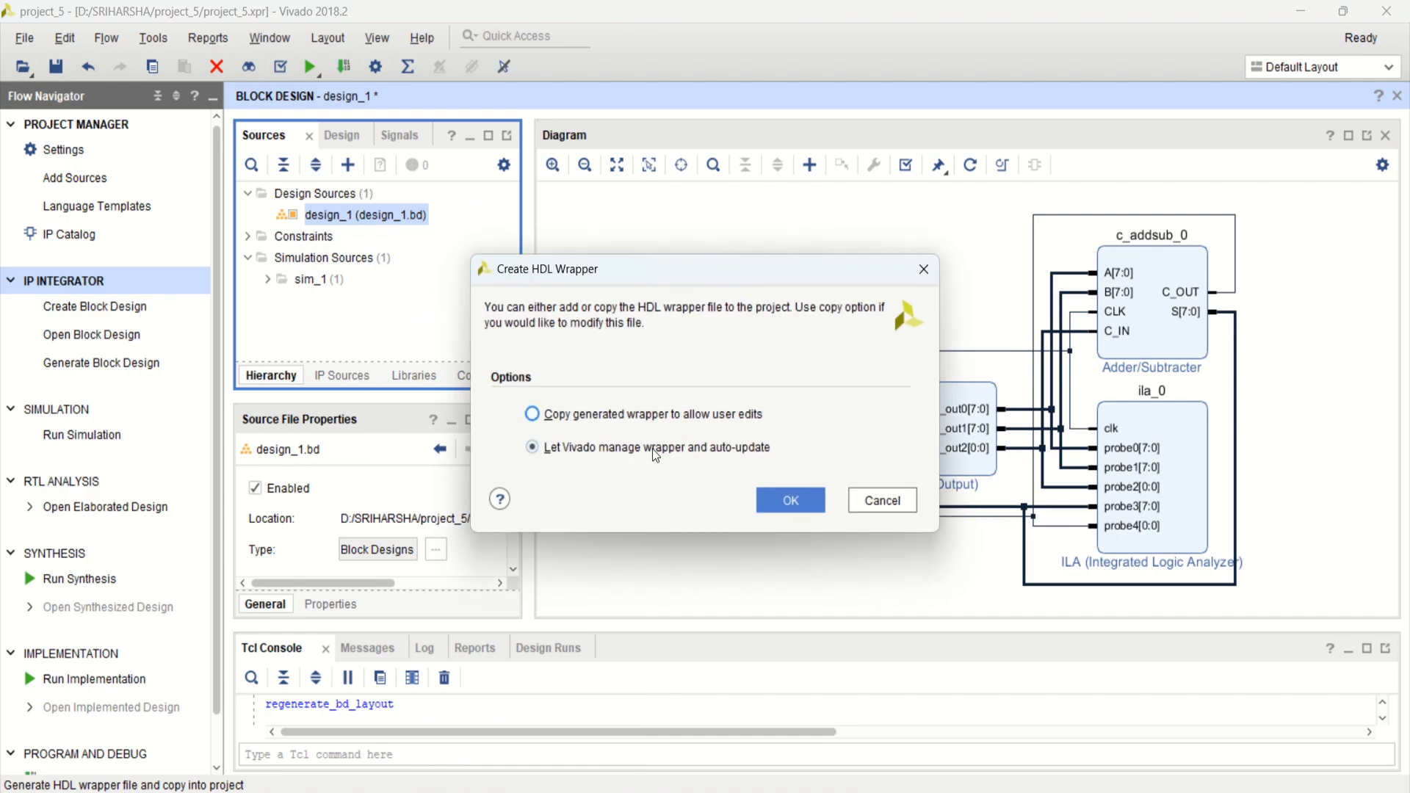
left_click(791, 500)
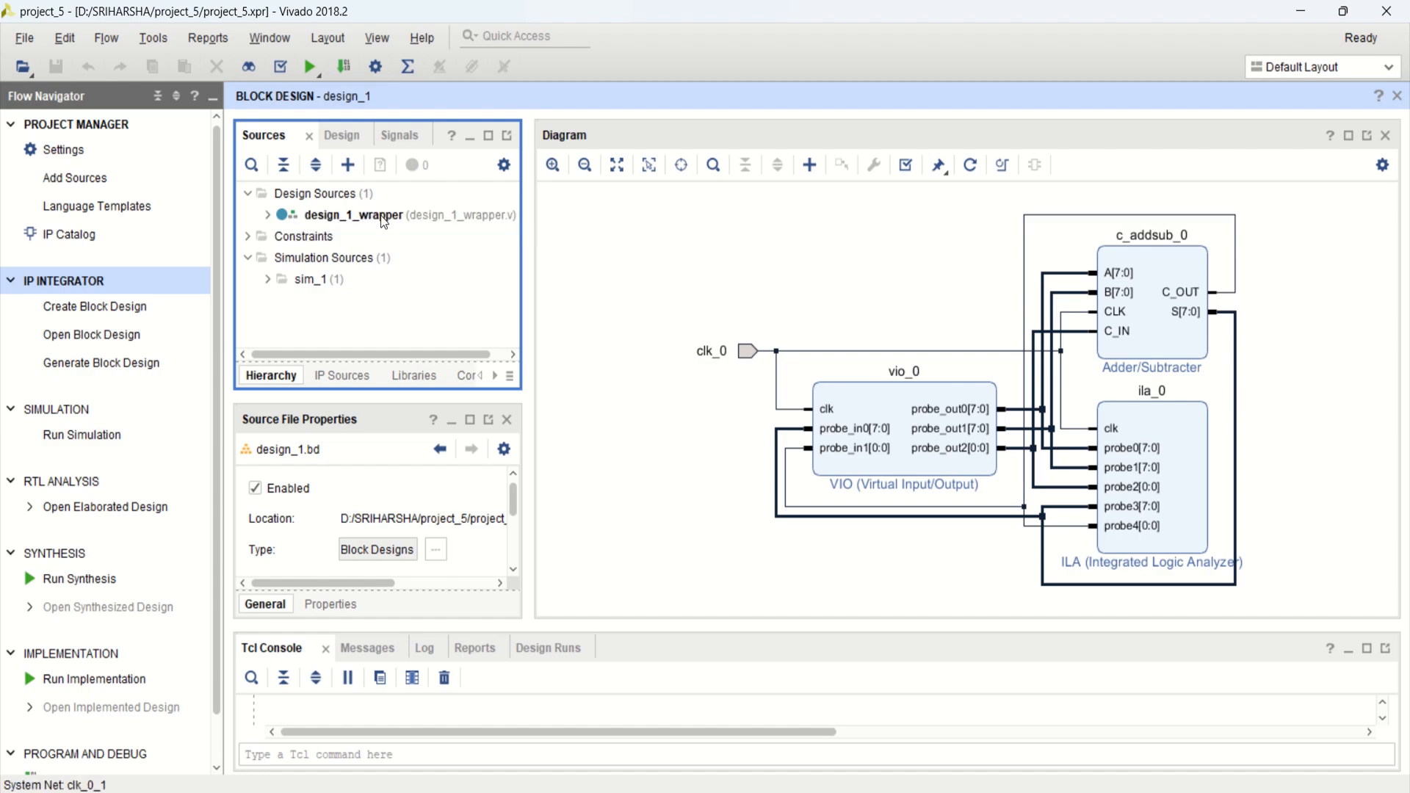
Open design_1_wrapper.v to examine its clk_0 input declaration, and return to the block diagram.
left_click(267, 215)
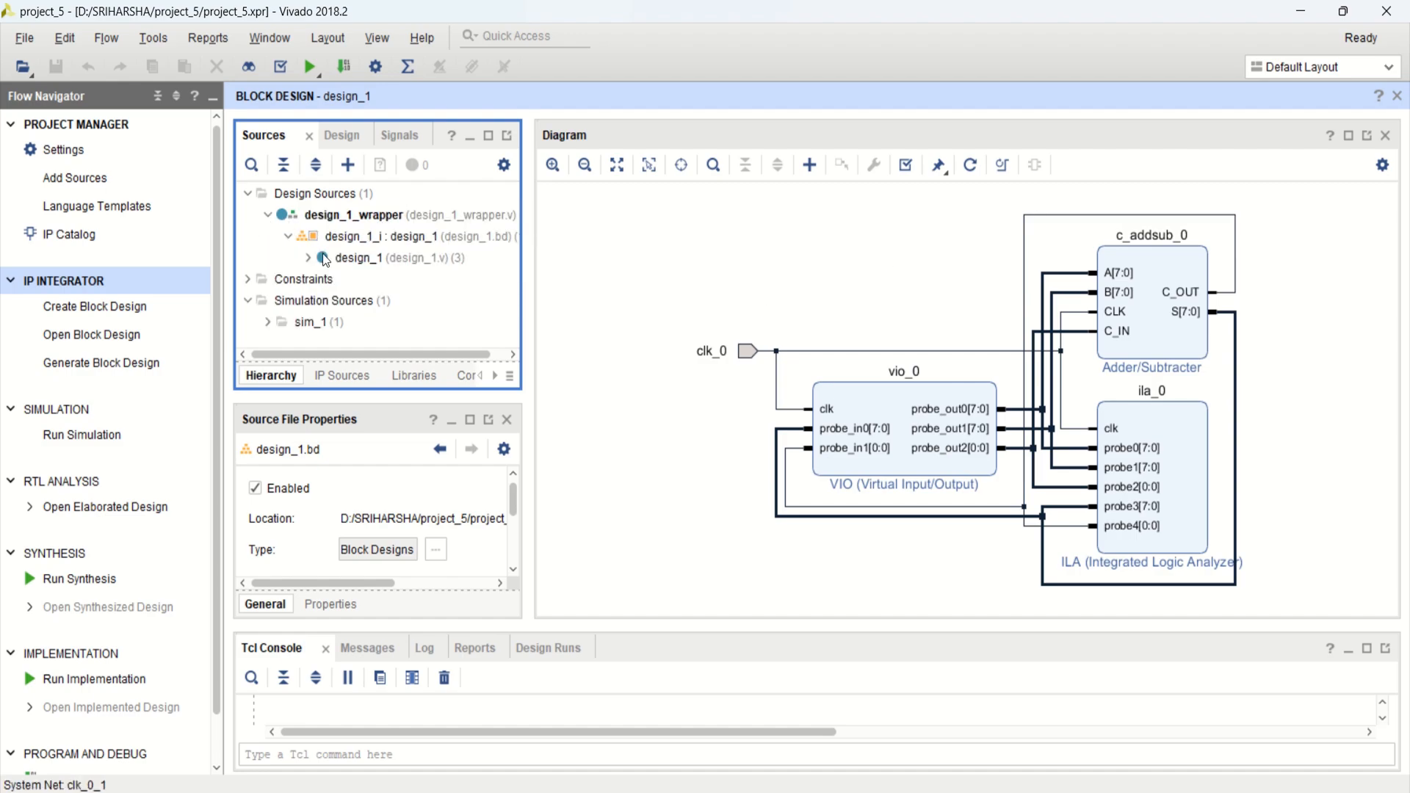
double_click(388, 217)
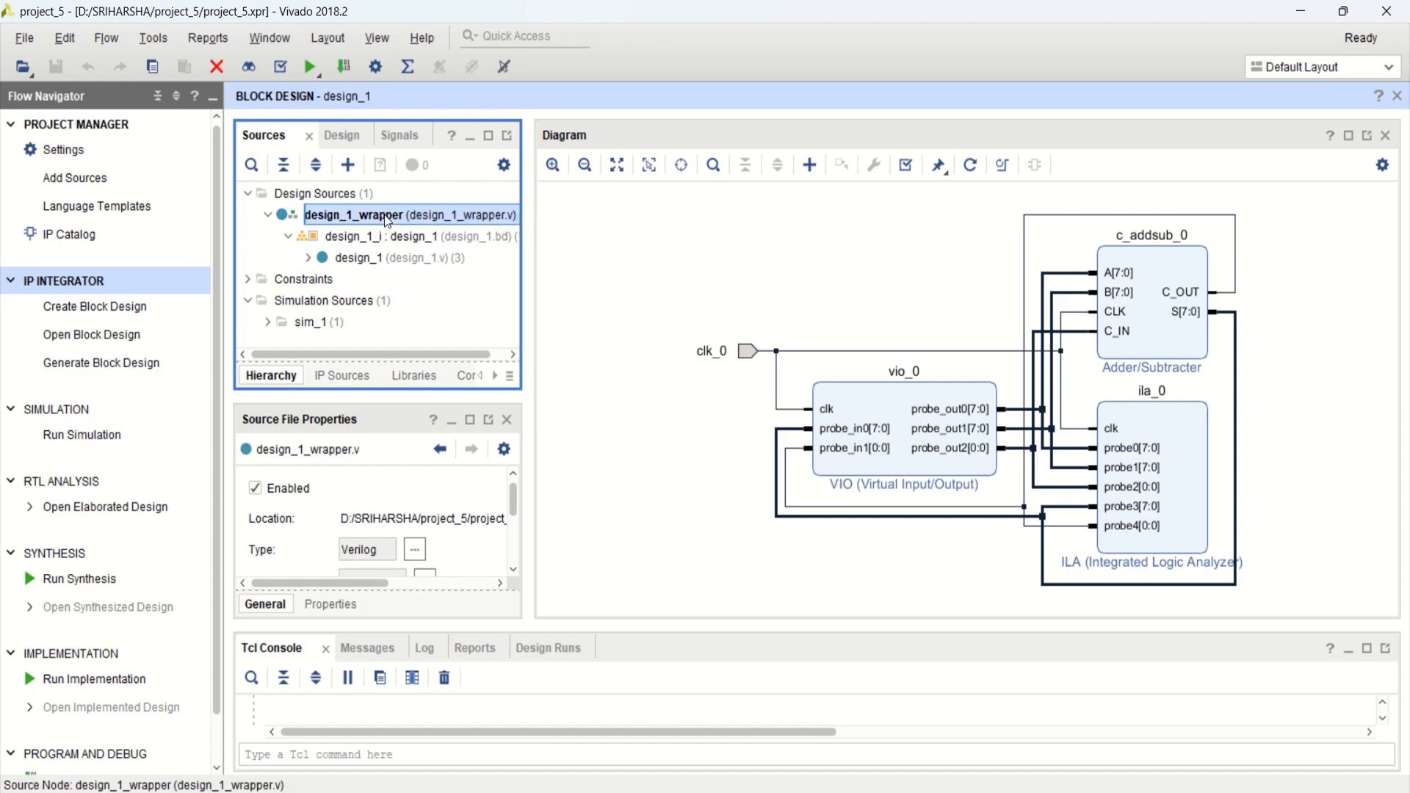
left_click_drag(670, 441, 592, 441)
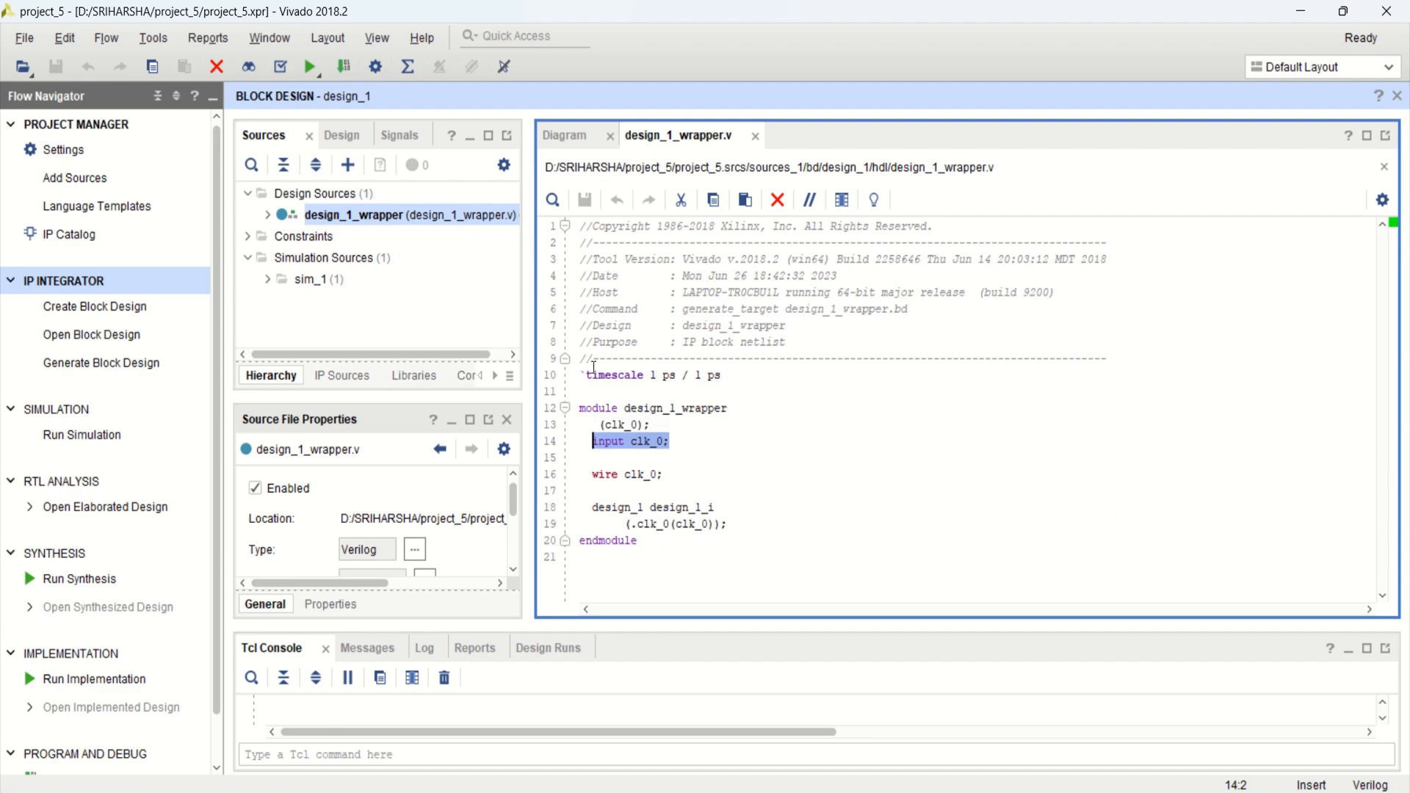
left_click(580, 140)
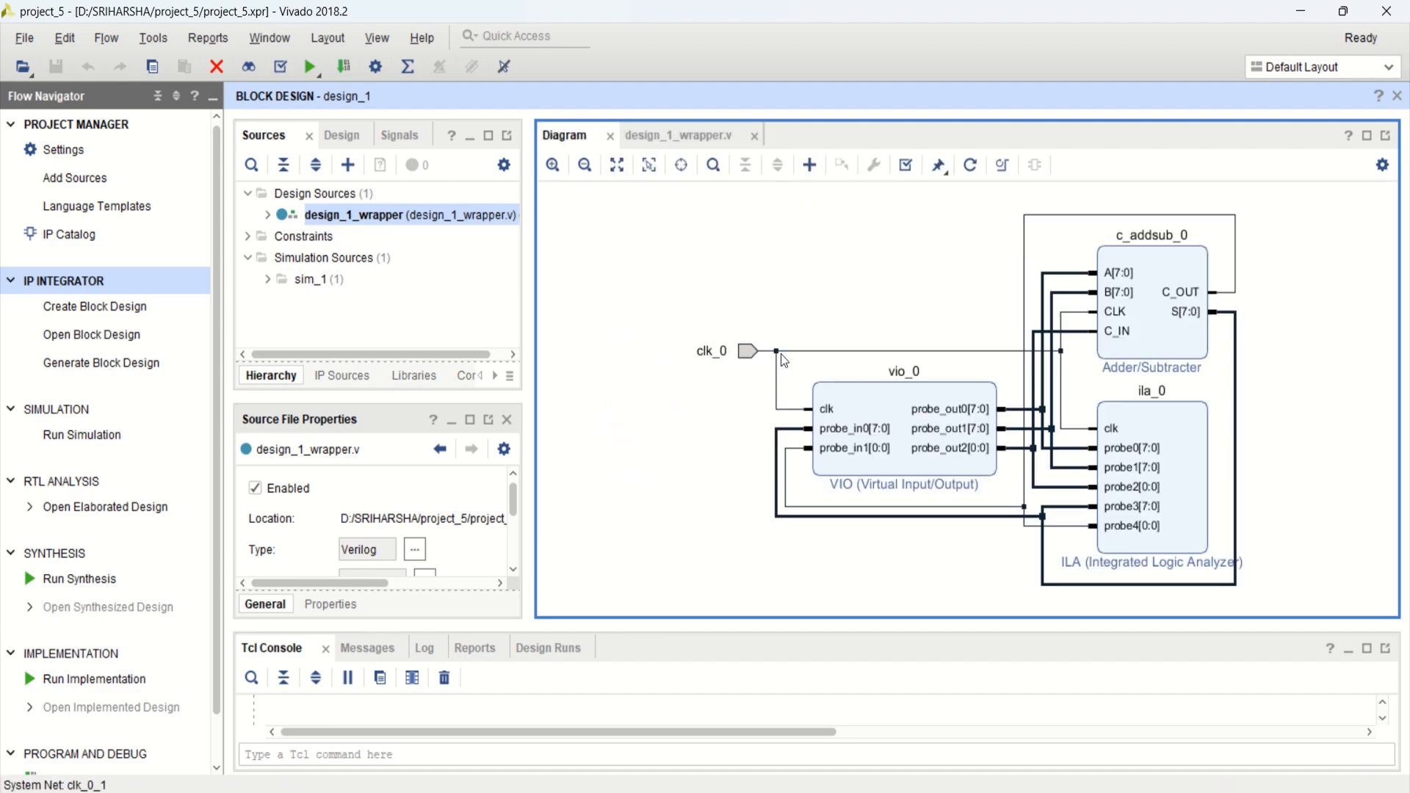
Highlight the VIO's probe_out0, probe_out1 and probe_out2 pins and the c_addsub_0 block to review the adder's inputs.
left_click(973, 408)
left_click(971, 428)
left_click(972, 447)
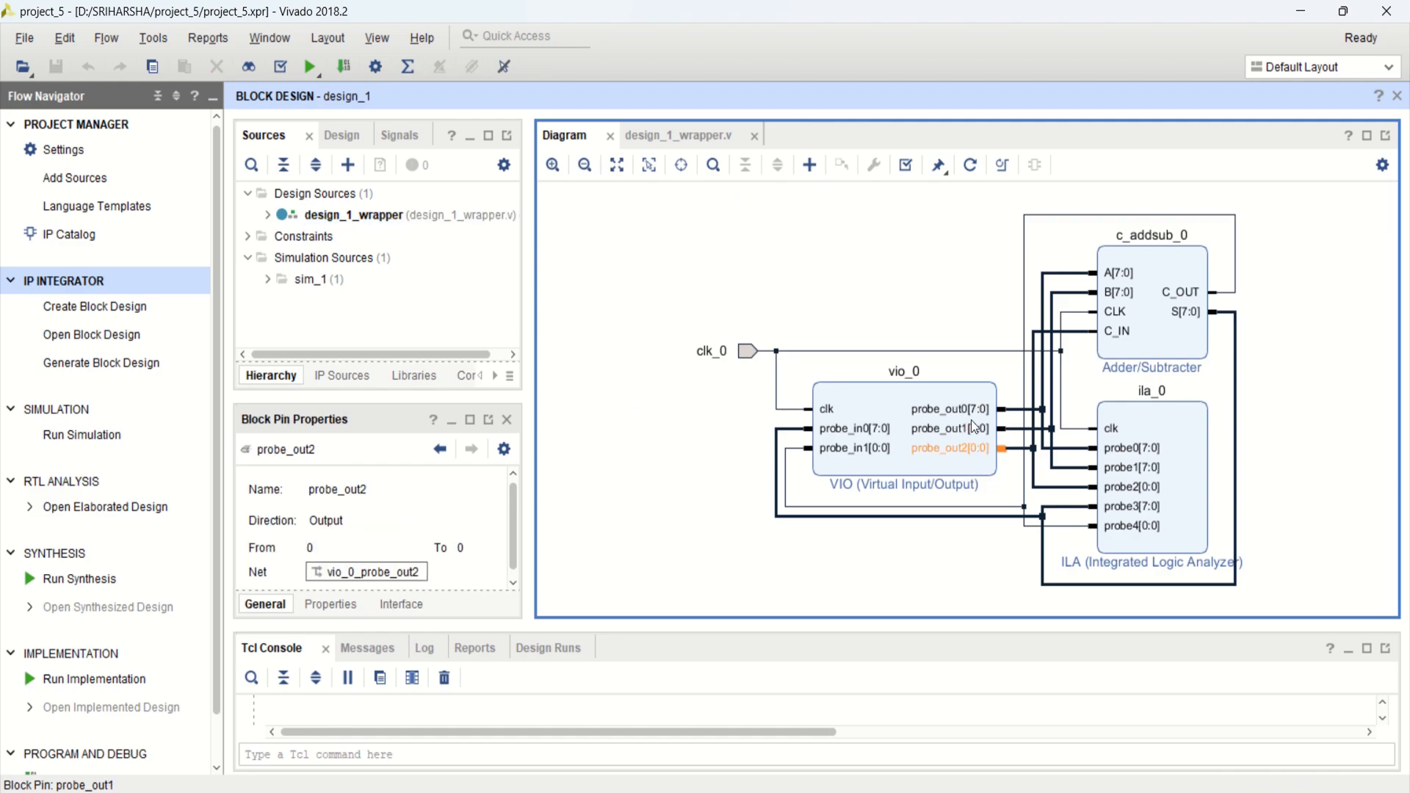
left_click(1154, 266)
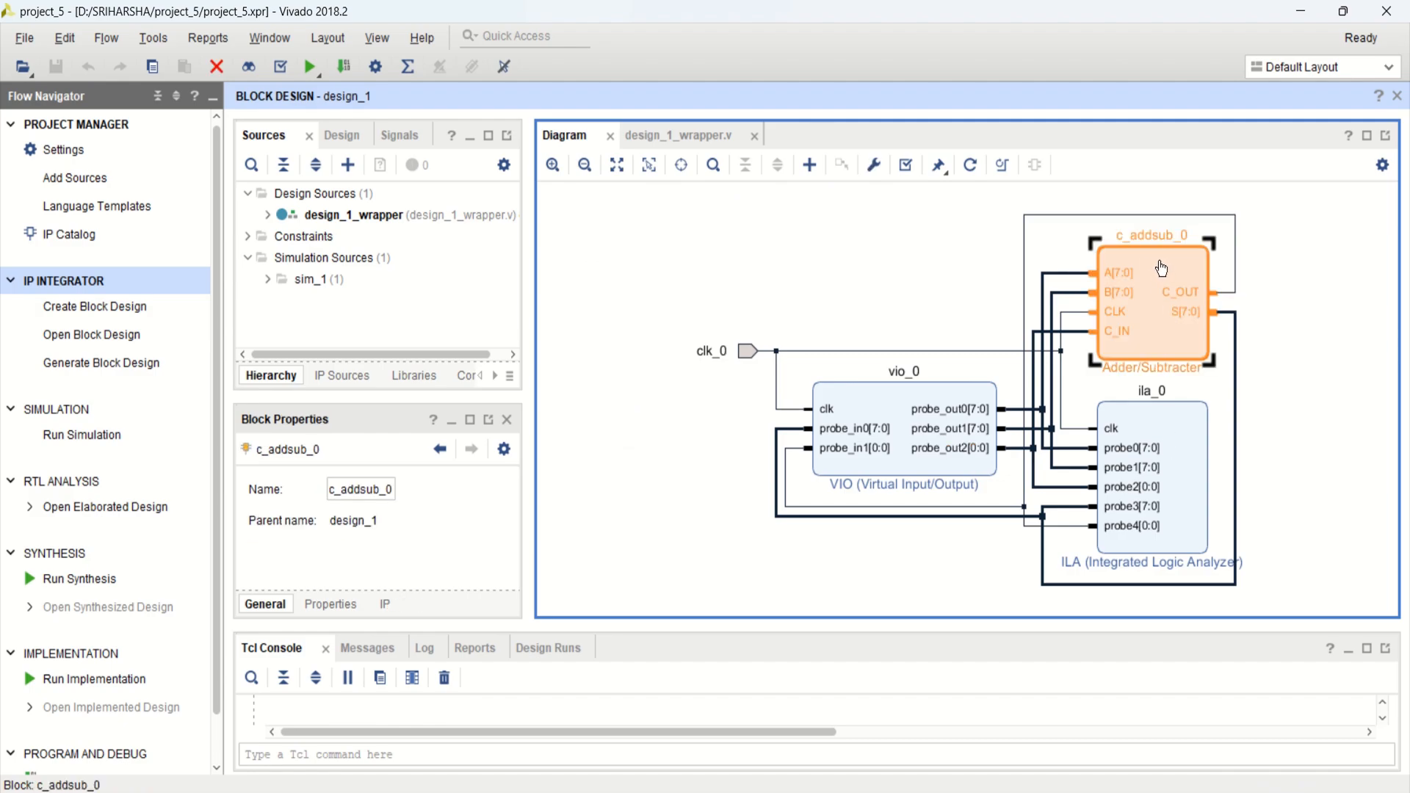
left_click(760, 252)
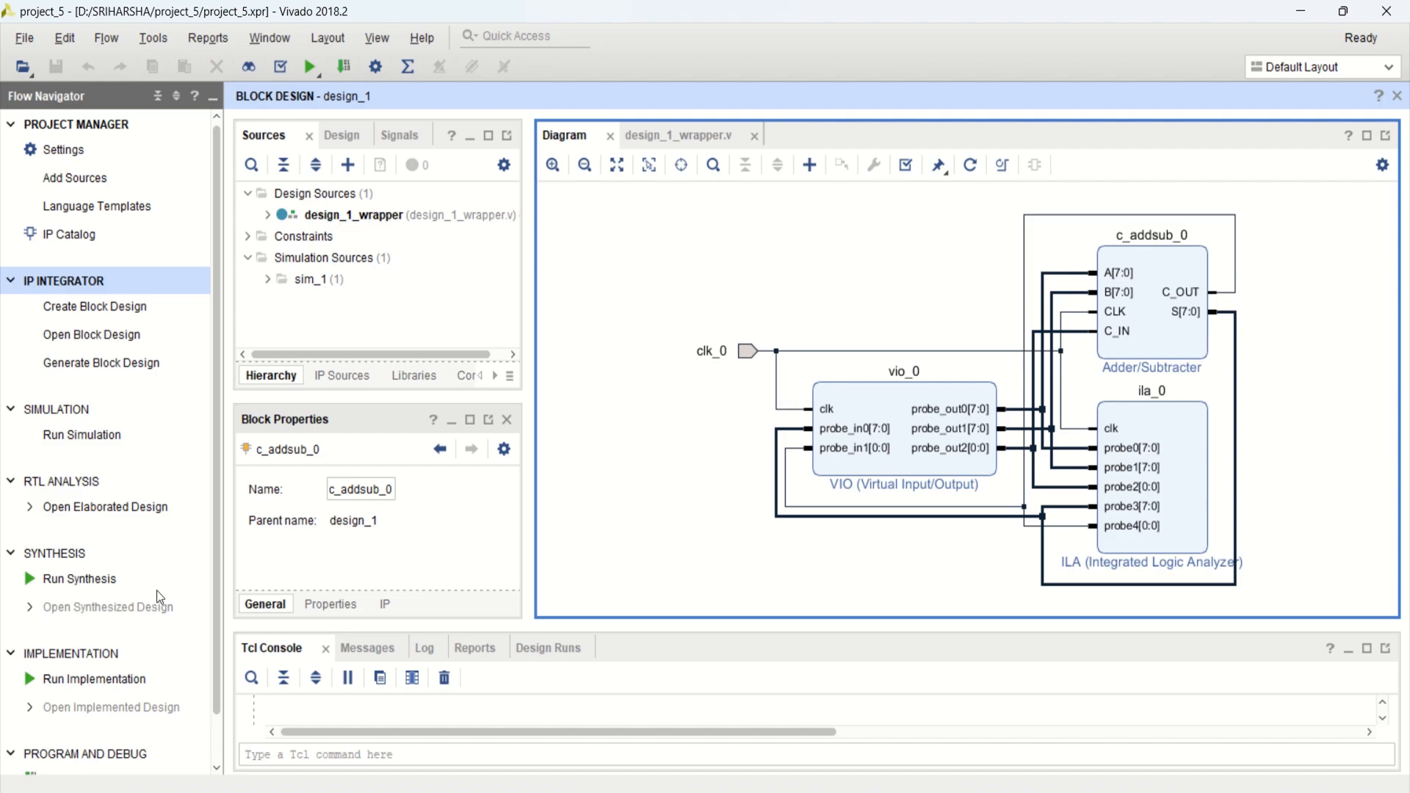
Run synthesis on the block design's wrapper and open the synthesized design.
left_click(68, 582)
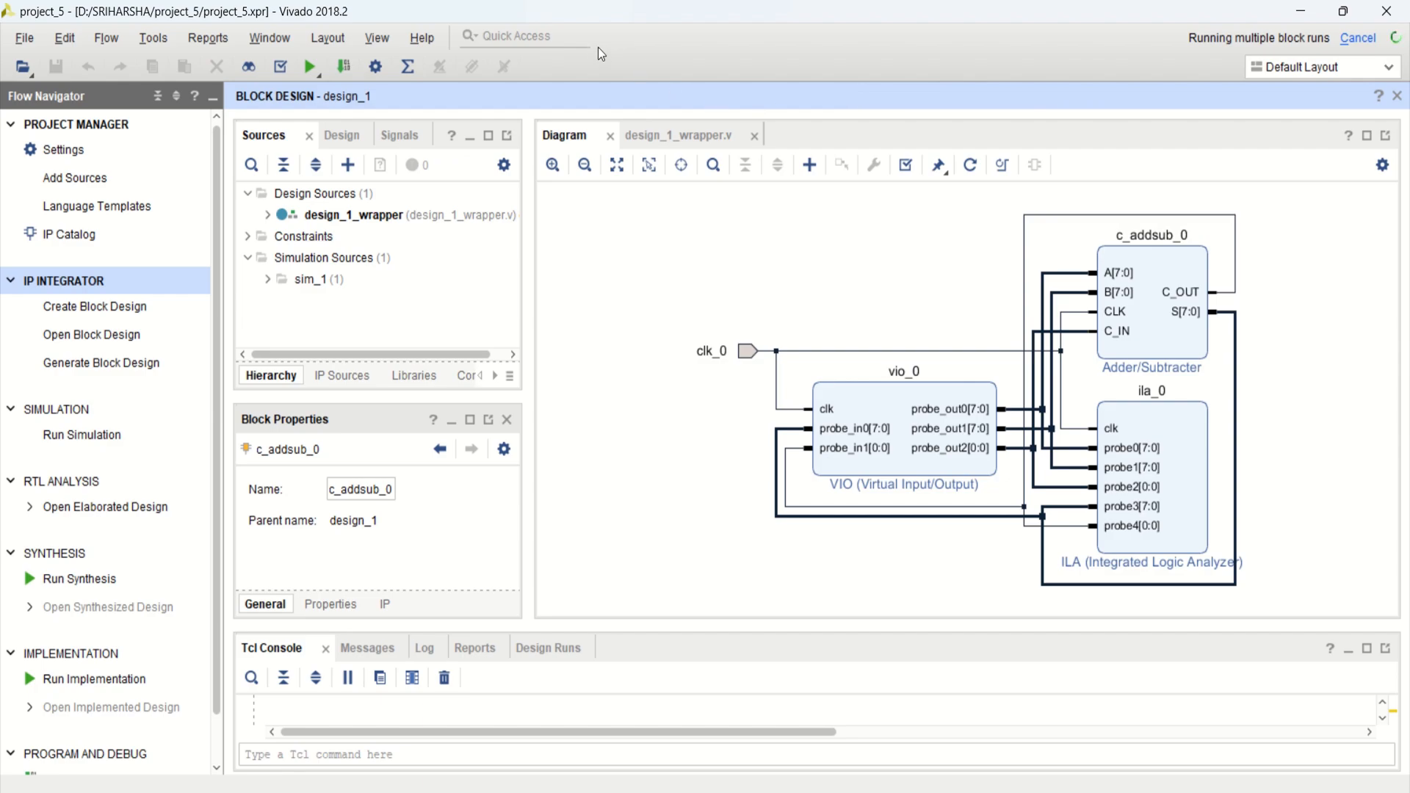
mouse_move(601, 1)
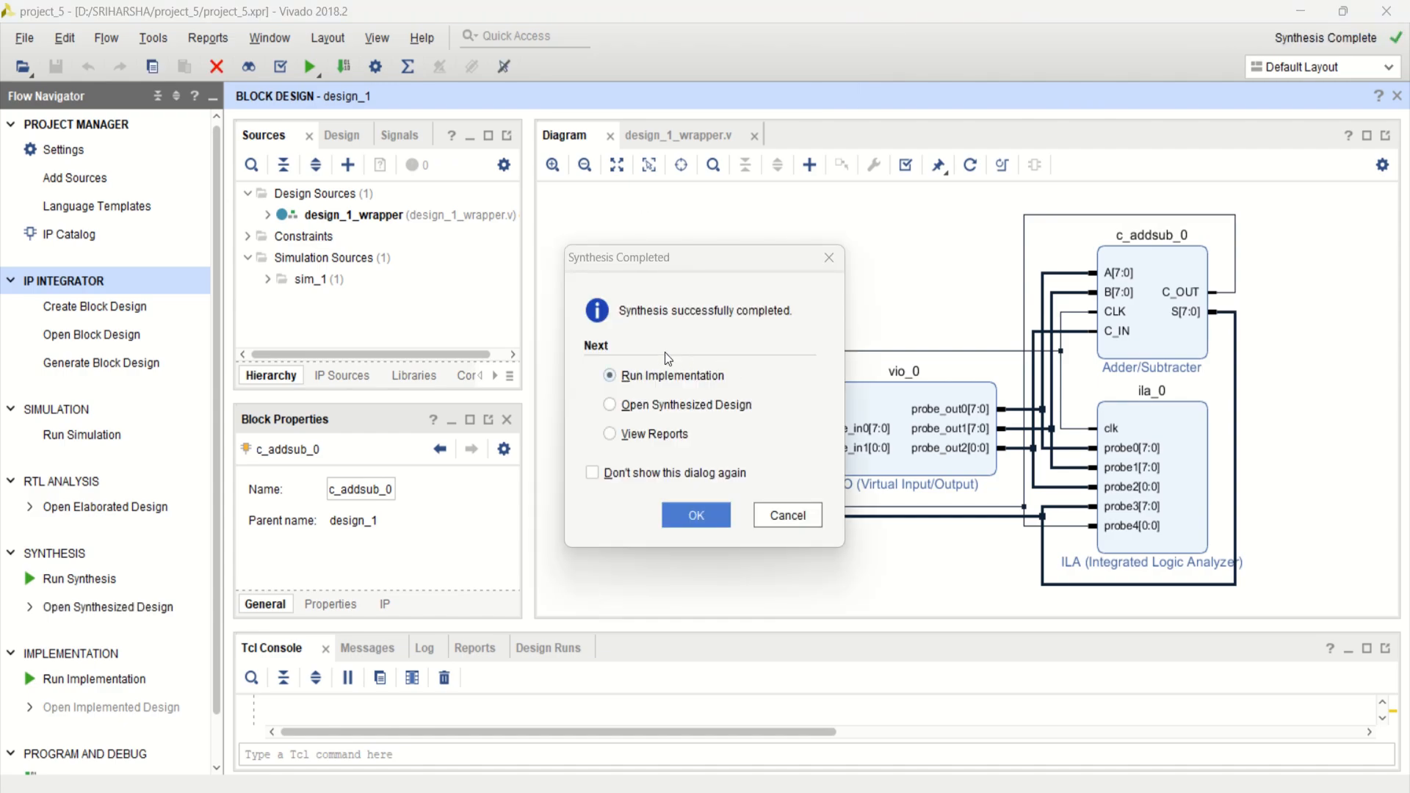
left_click(610, 408)
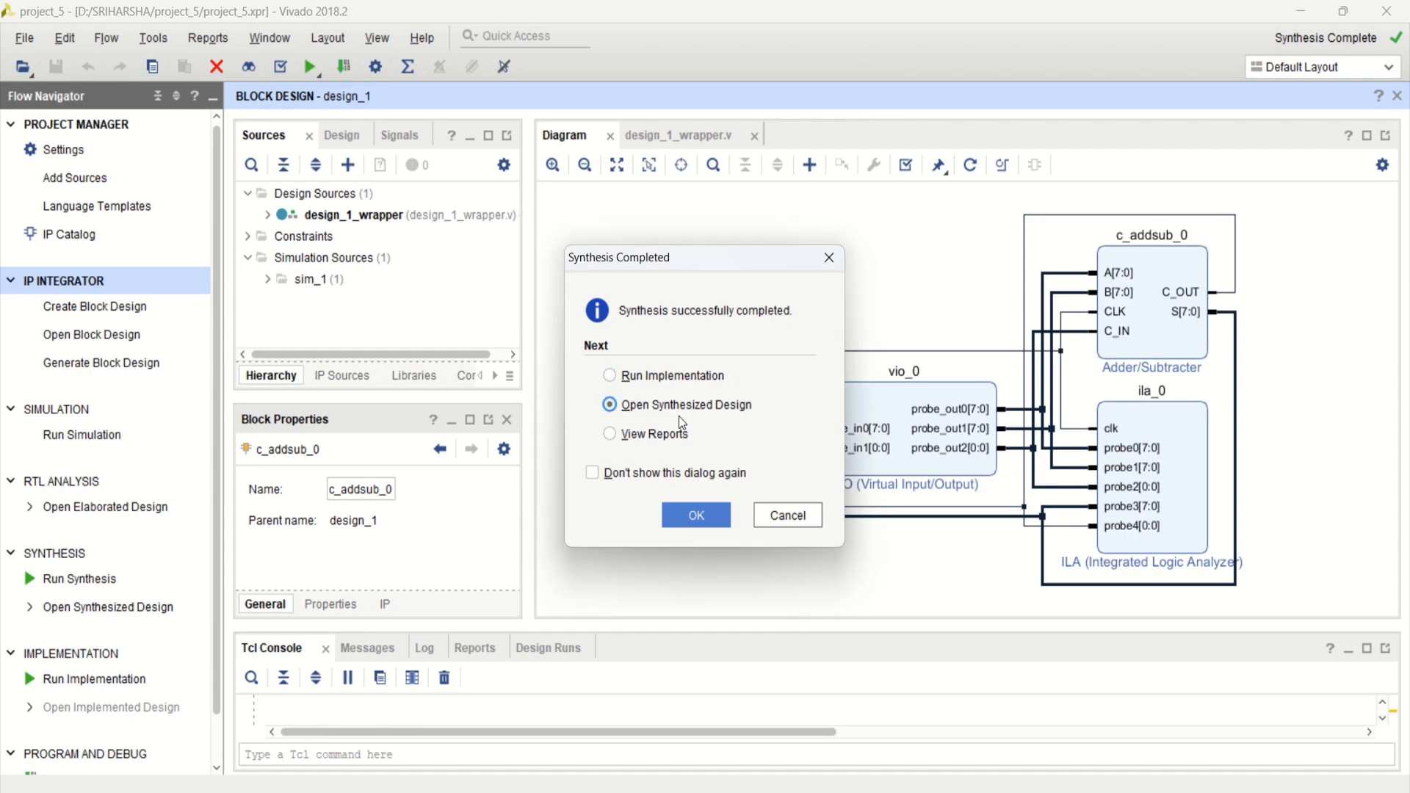
left_click(697, 517)
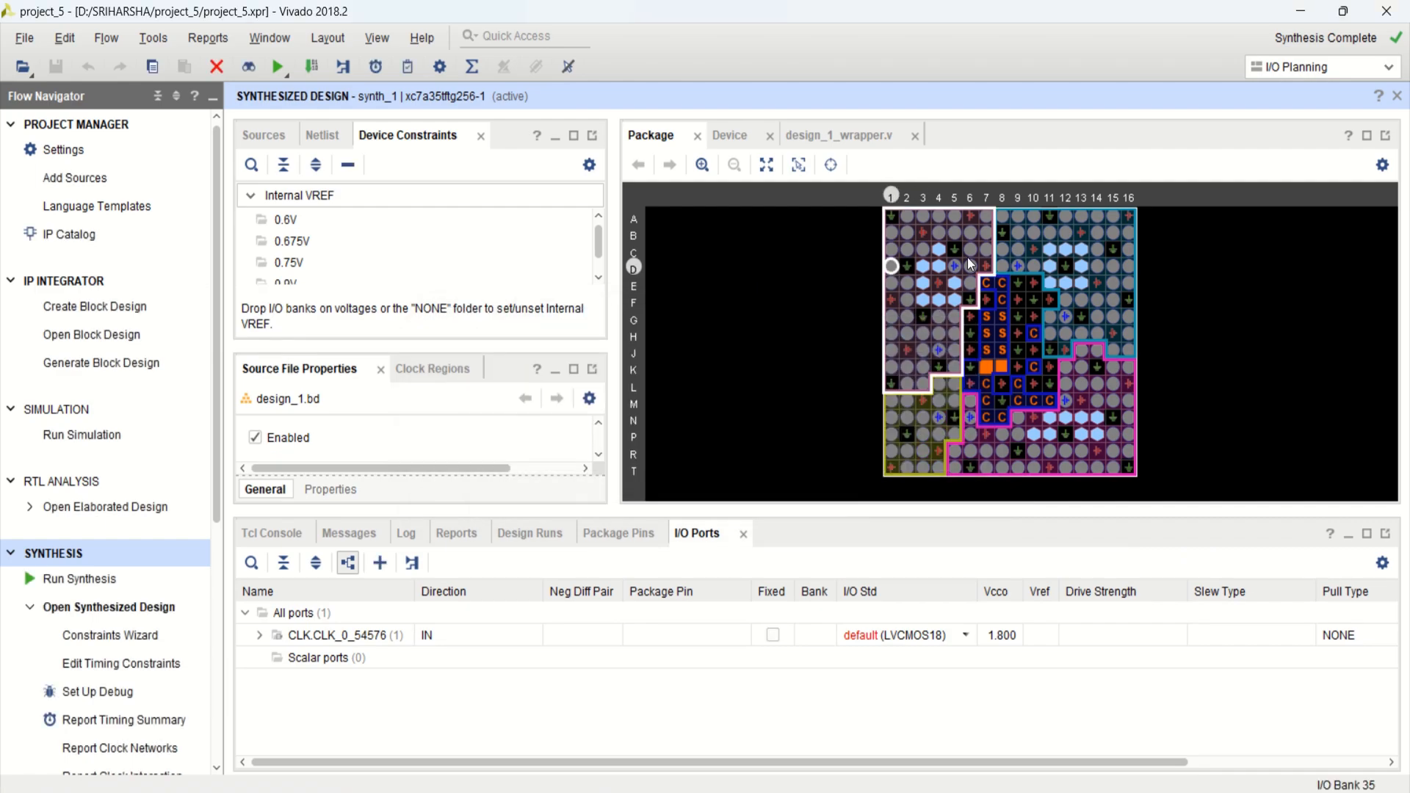
left_click_drag(828, 508, 829, 543)
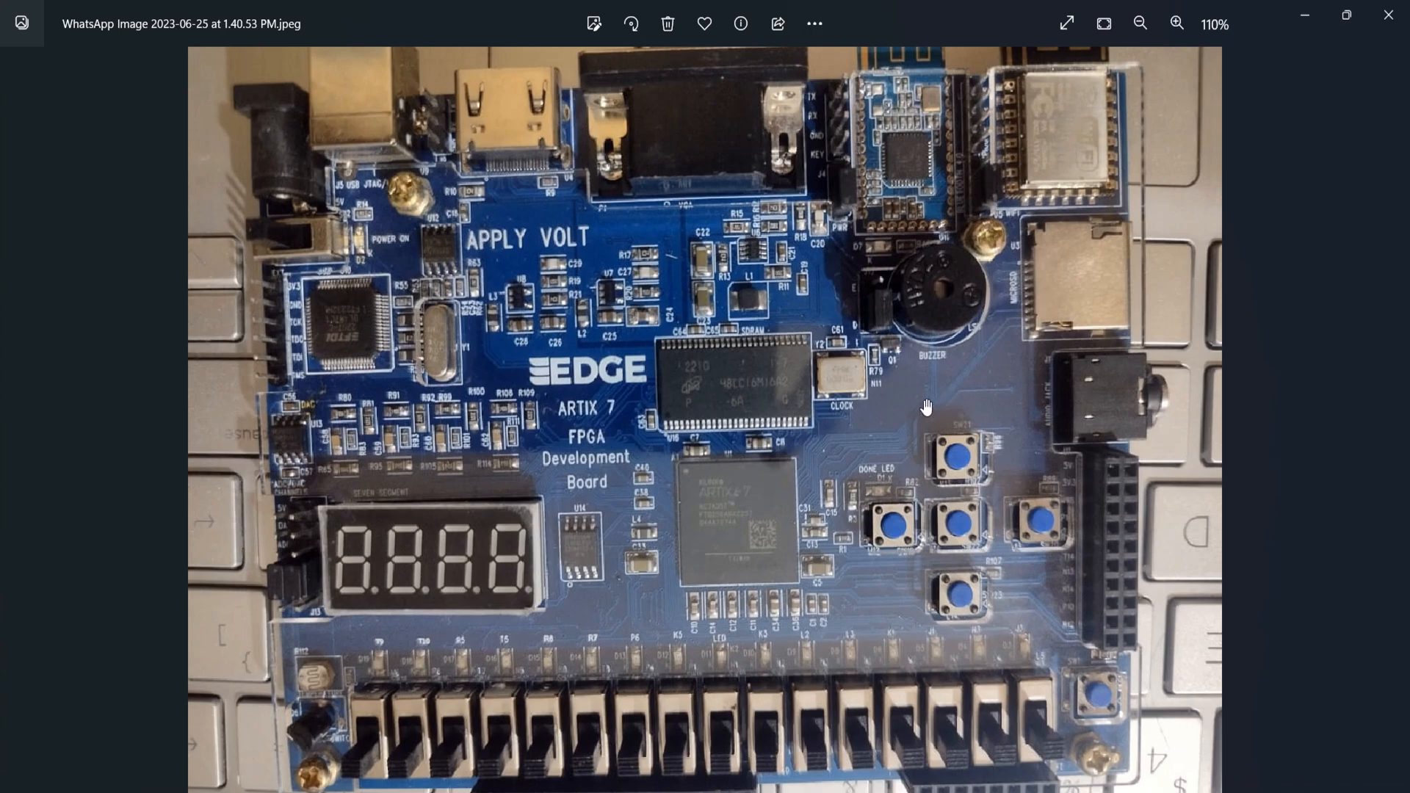
Zoom in on the FPGA board photo to read the pin label beside the clock oscillator, and return to Vivado.
scroll(926, 403, "up", 4)
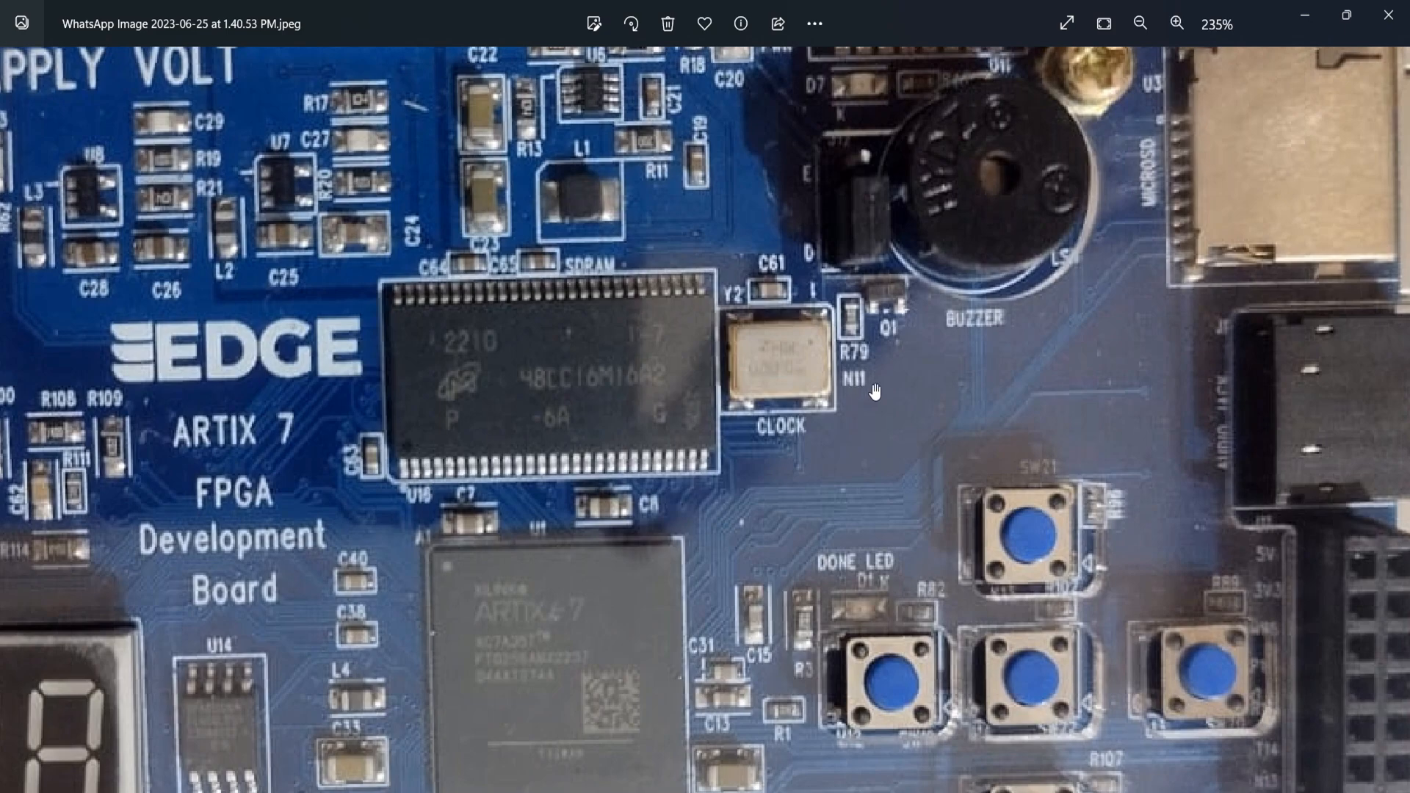
scroll(874, 391, "down", 4)
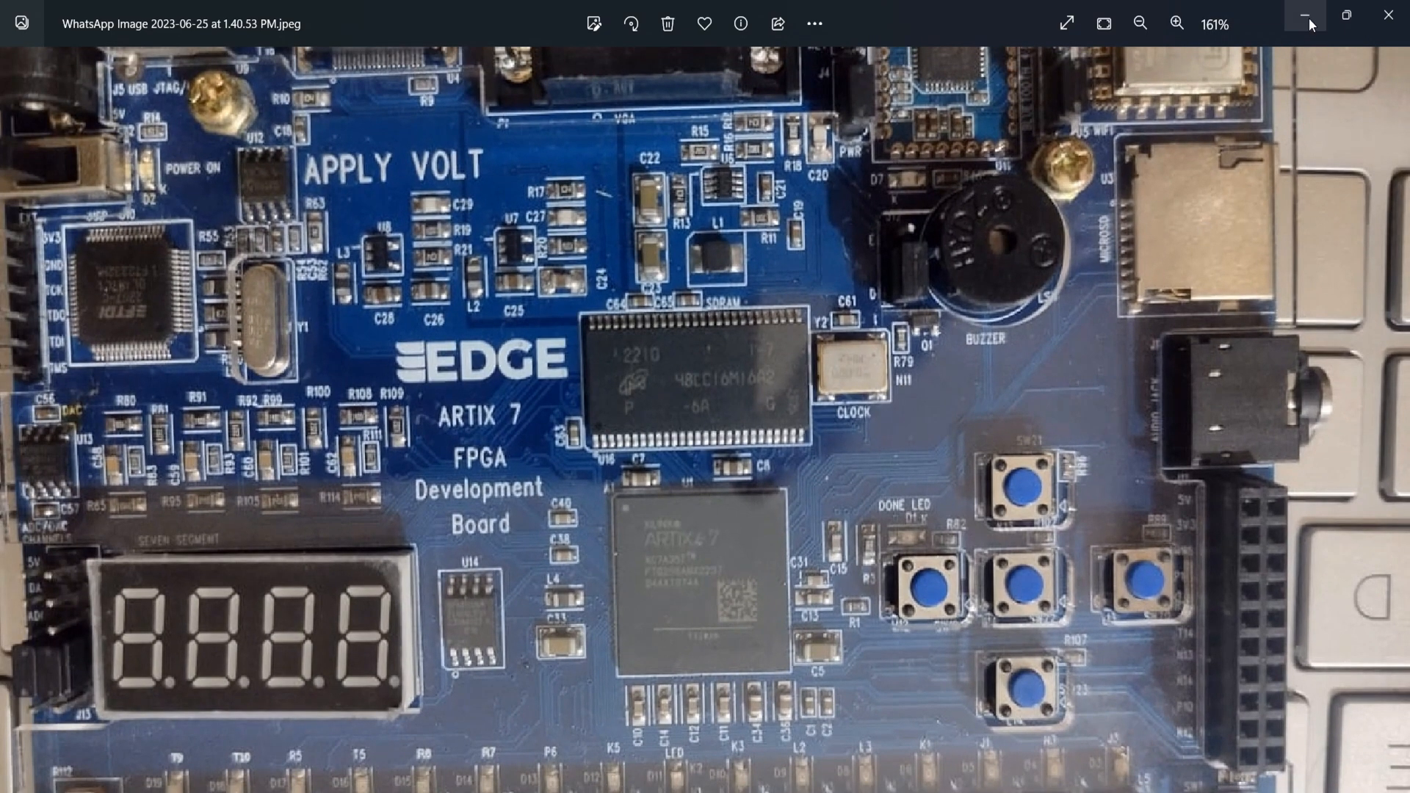
left_click(1305, 17)
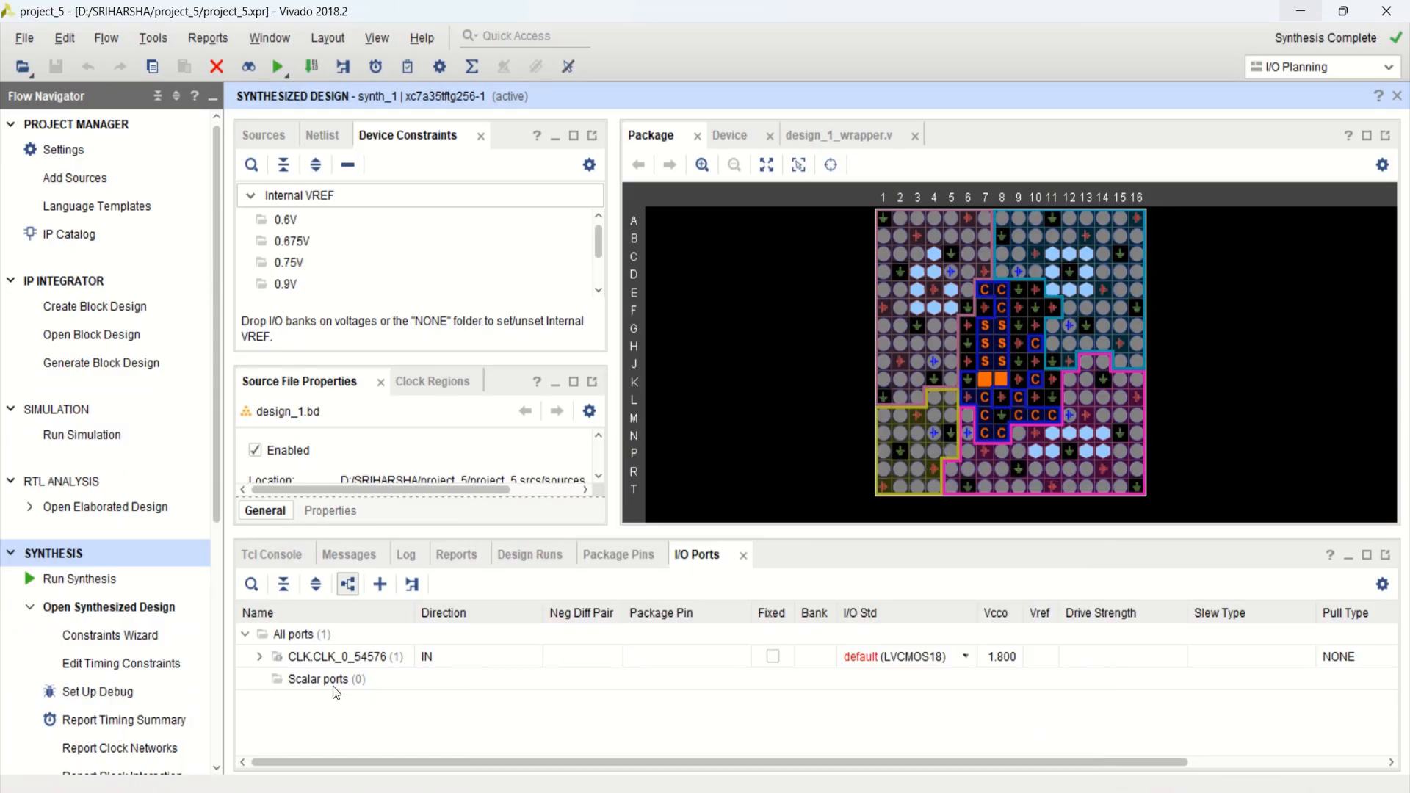
Assign package pin N11 to the clk_0 scalar port.
left_click(260, 657)
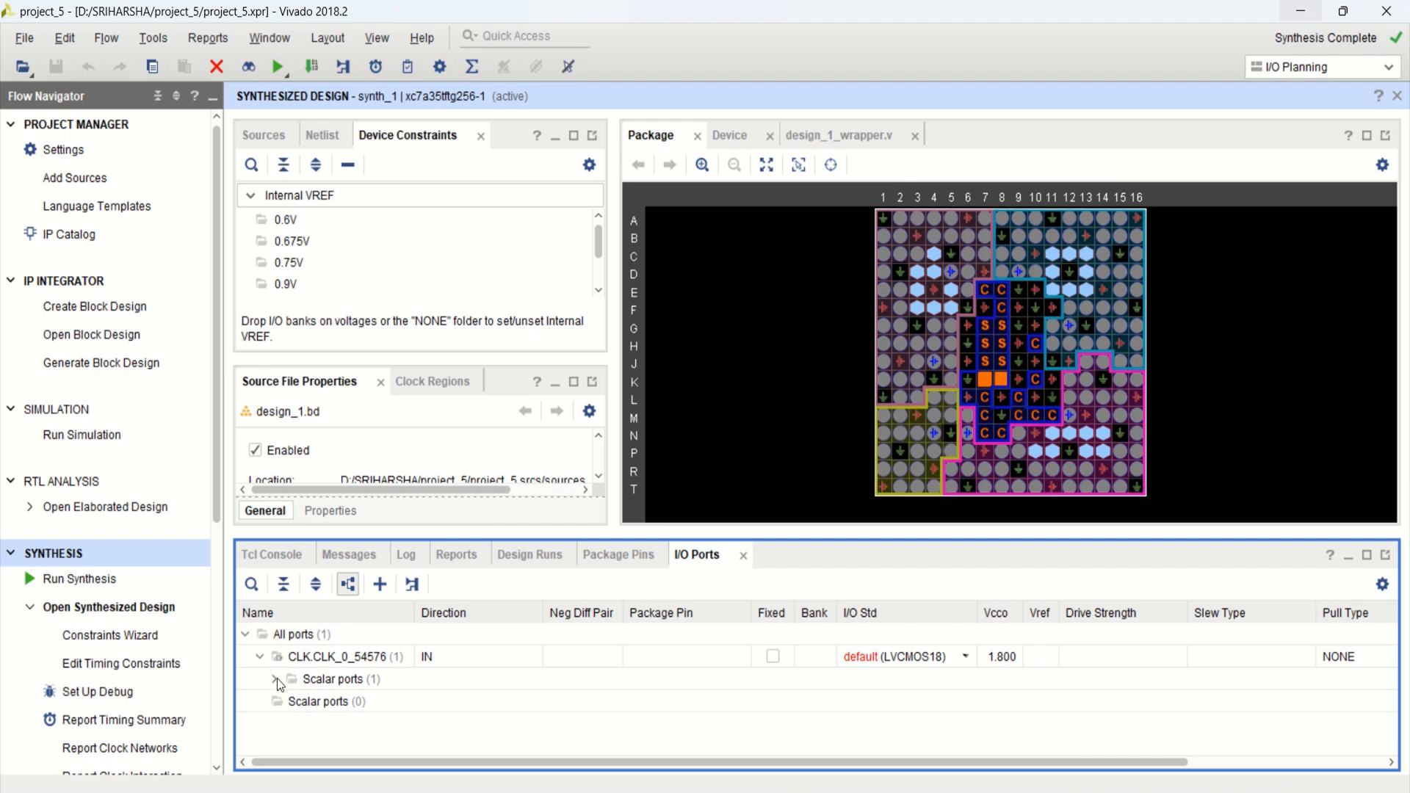
left_click(276, 679)
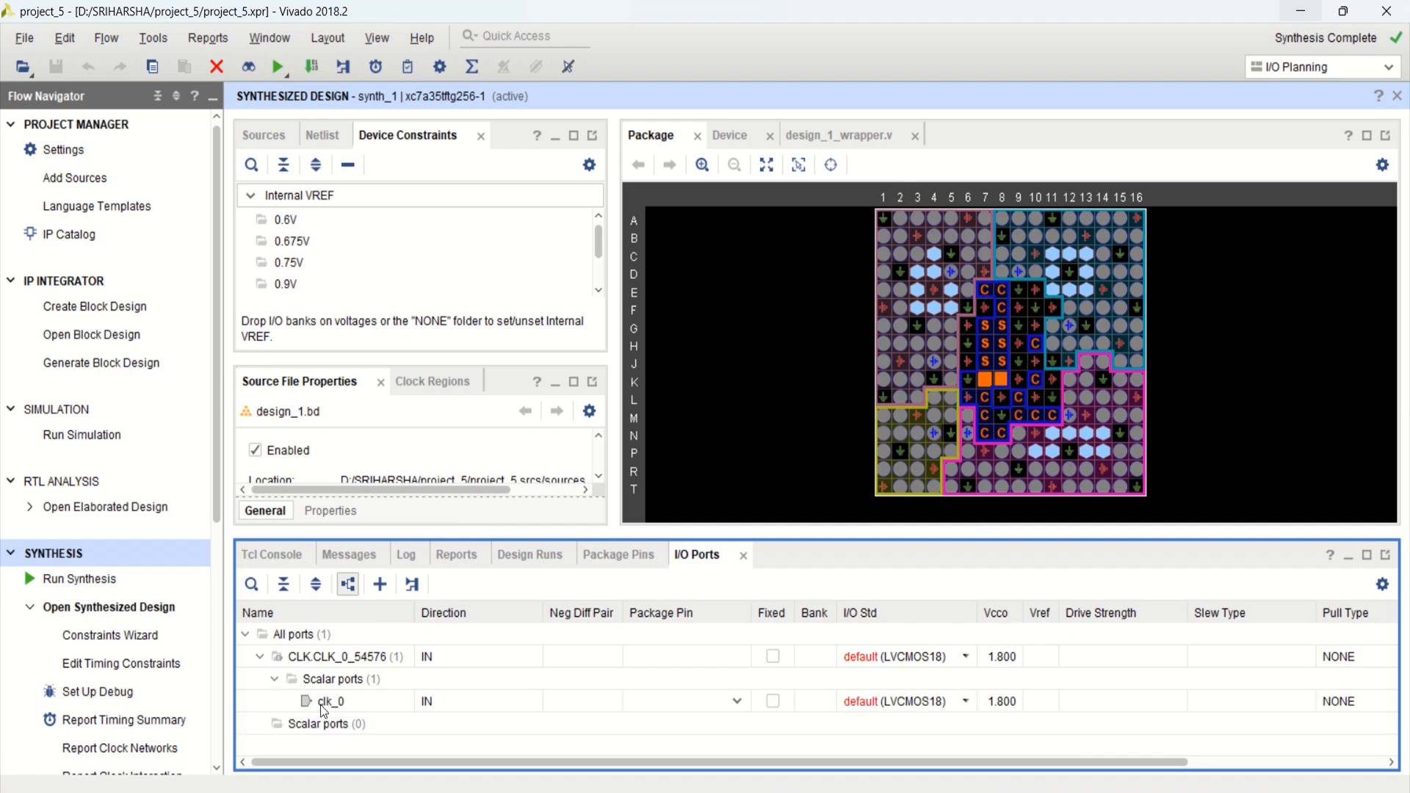
left_click(327, 704)
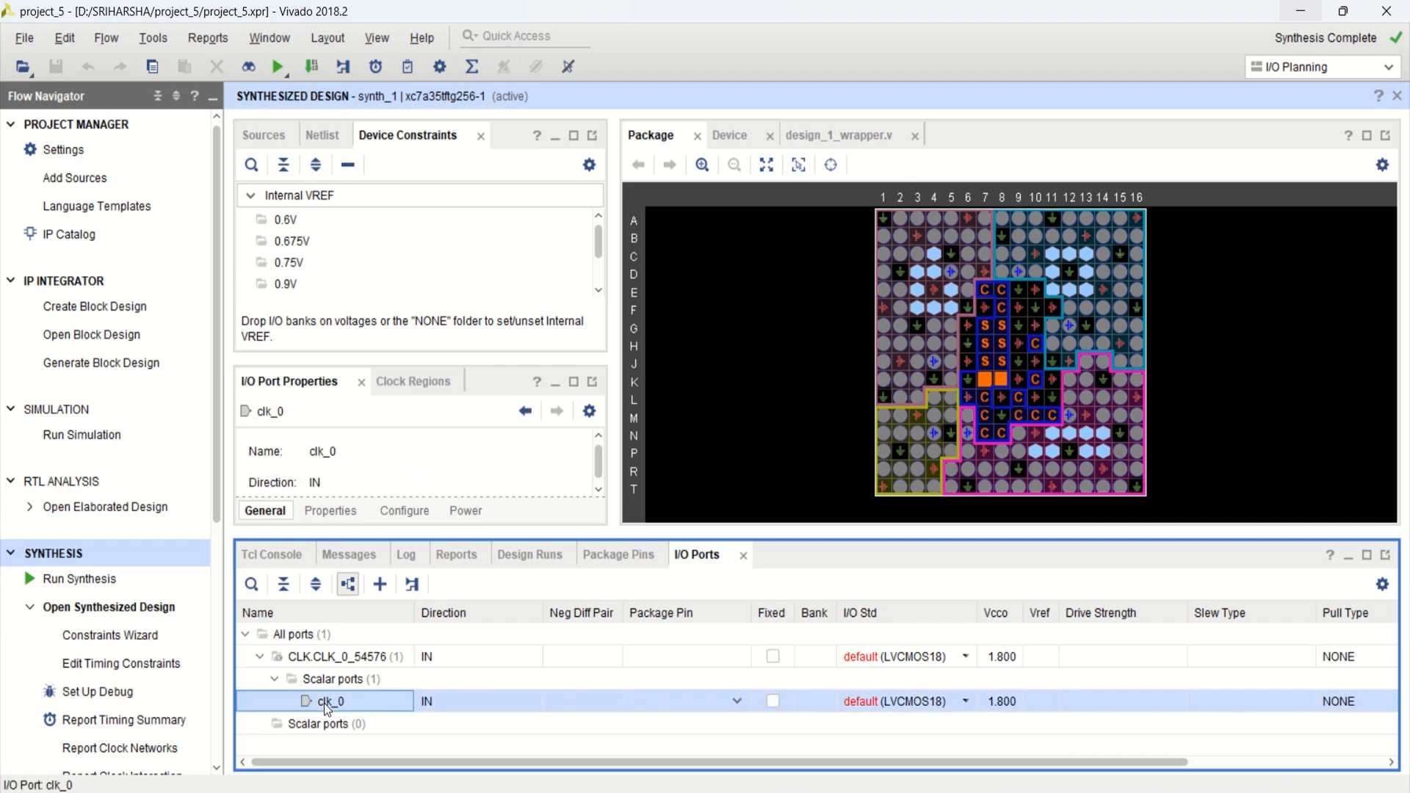
left_click(747, 704)
left_click(739, 702)
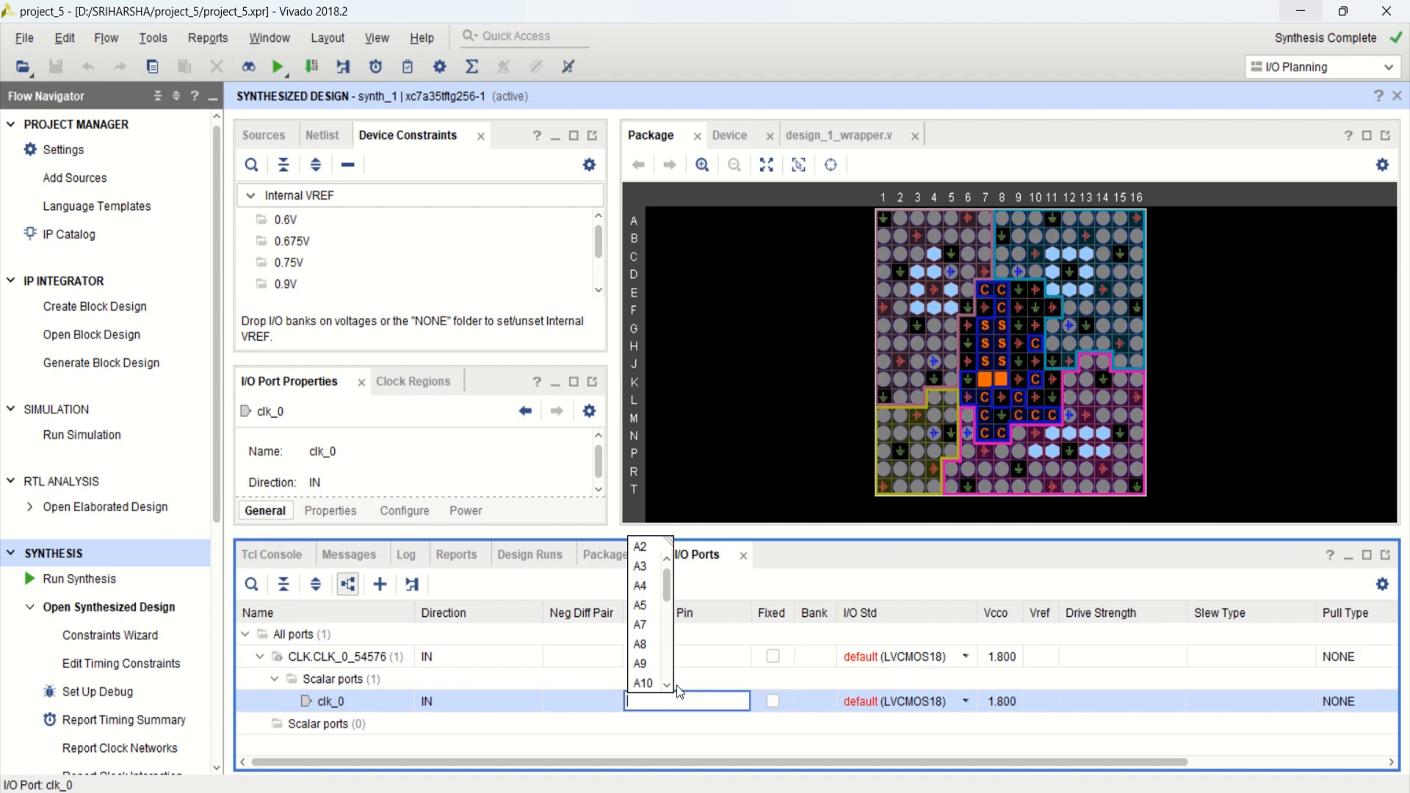
type("n")
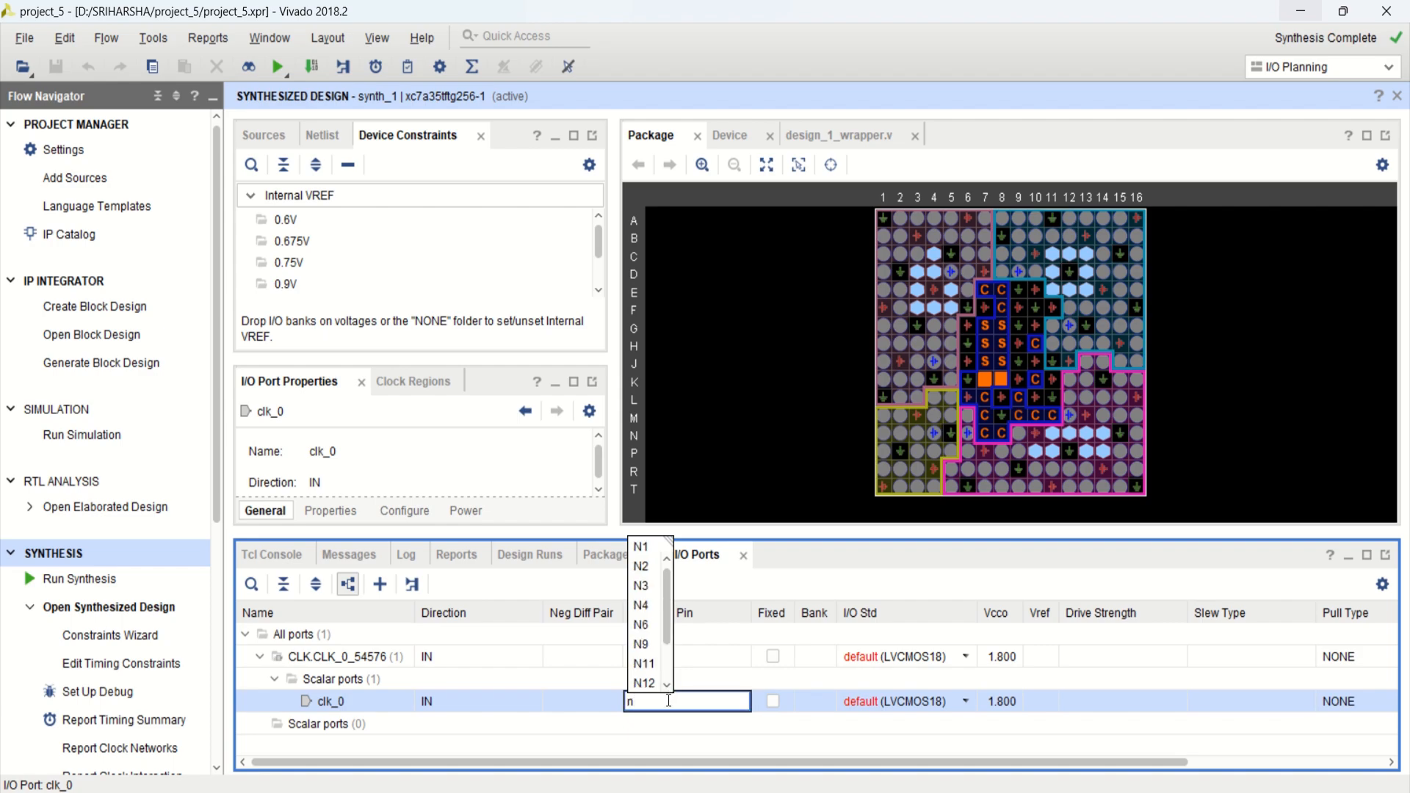
type("11")
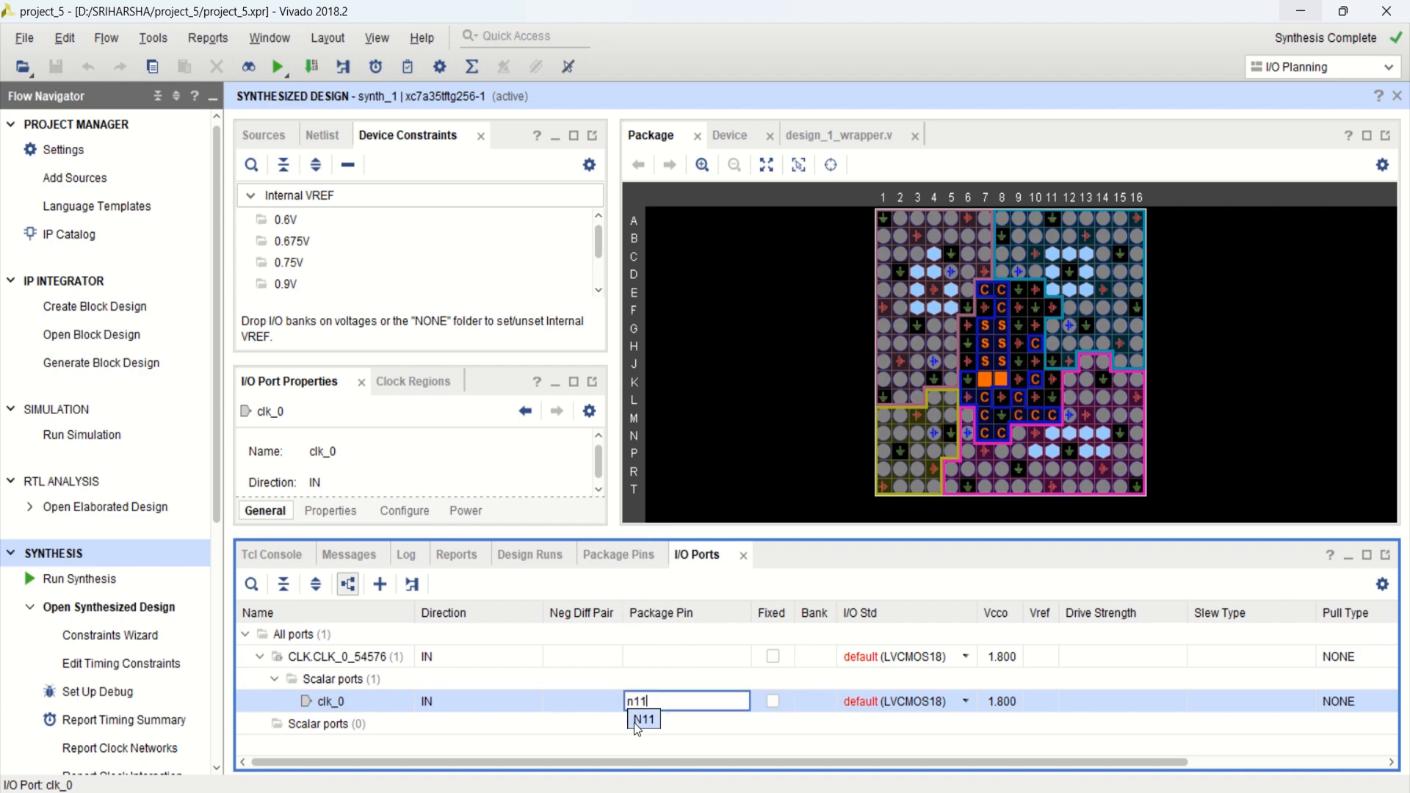
key("Return")
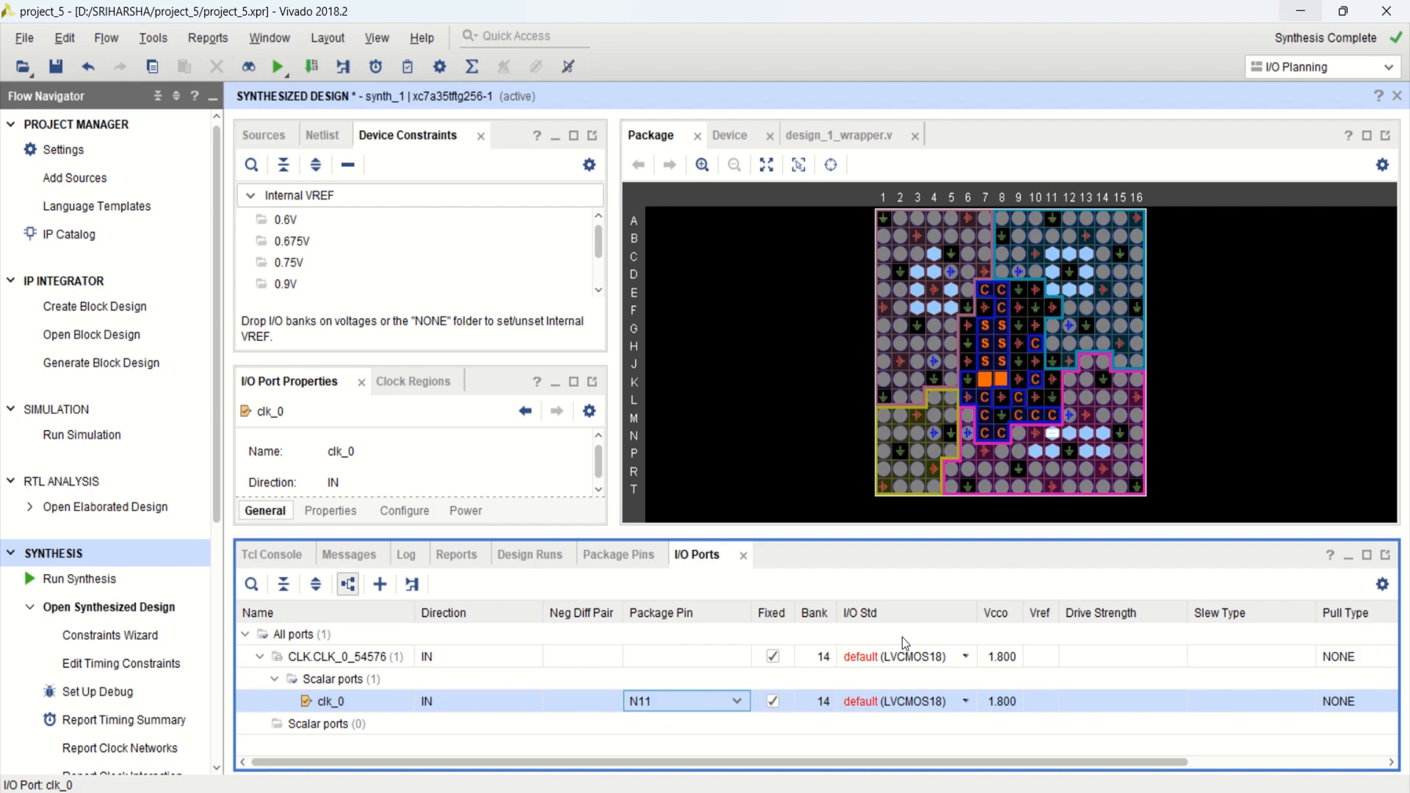
Set the I/O standard of the clk_0 port to LVCMOS33.
left_click(967, 702)
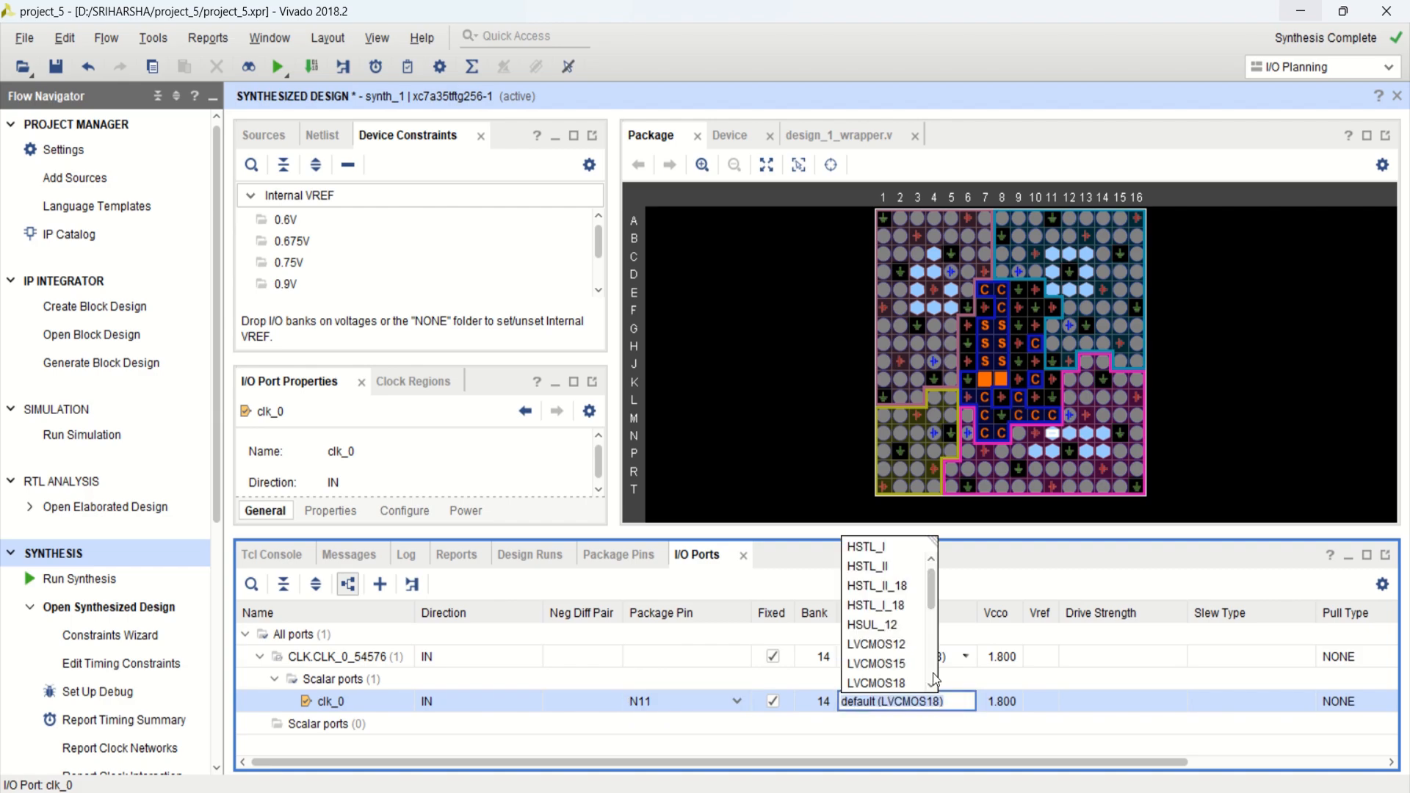
scroll(897, 673, "down", 2)
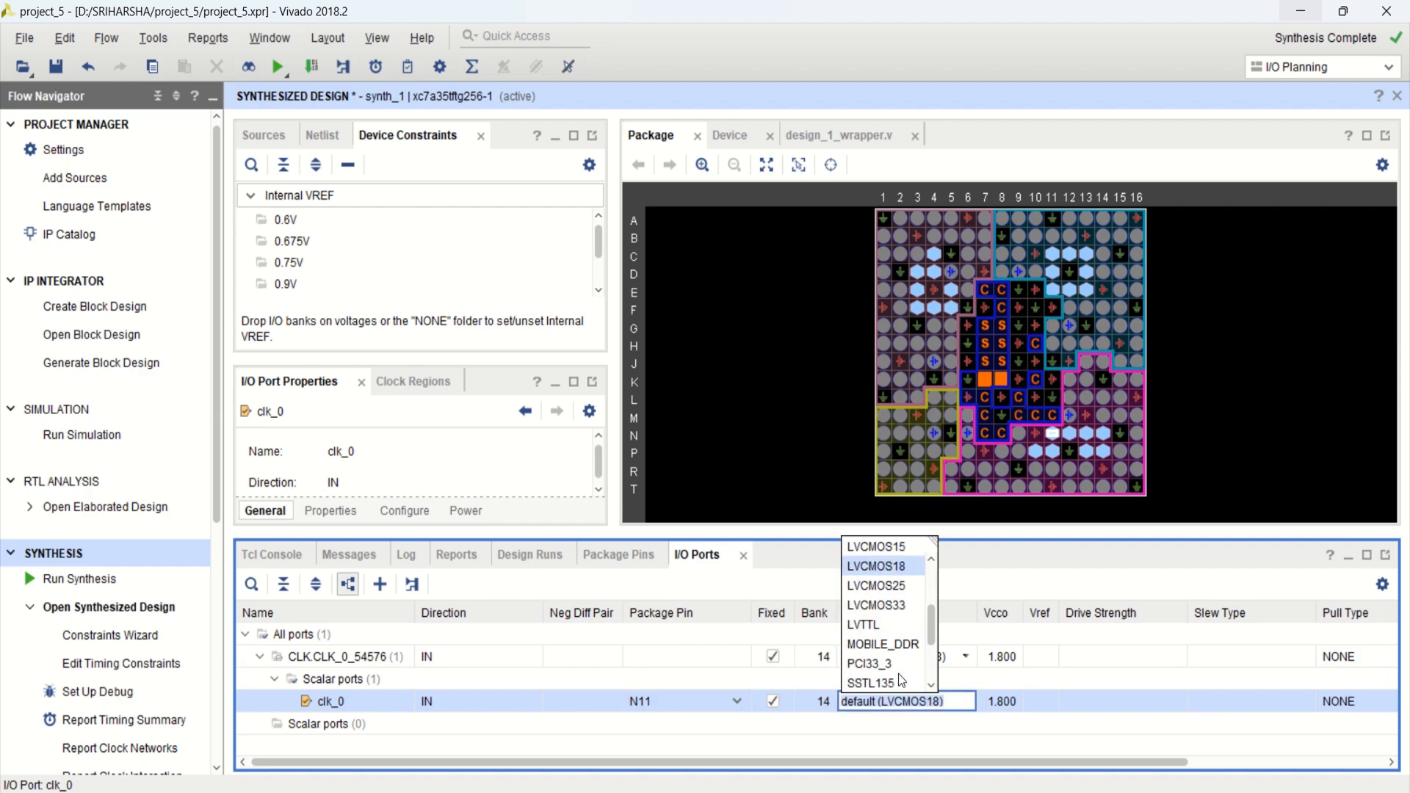
left_click(897, 605)
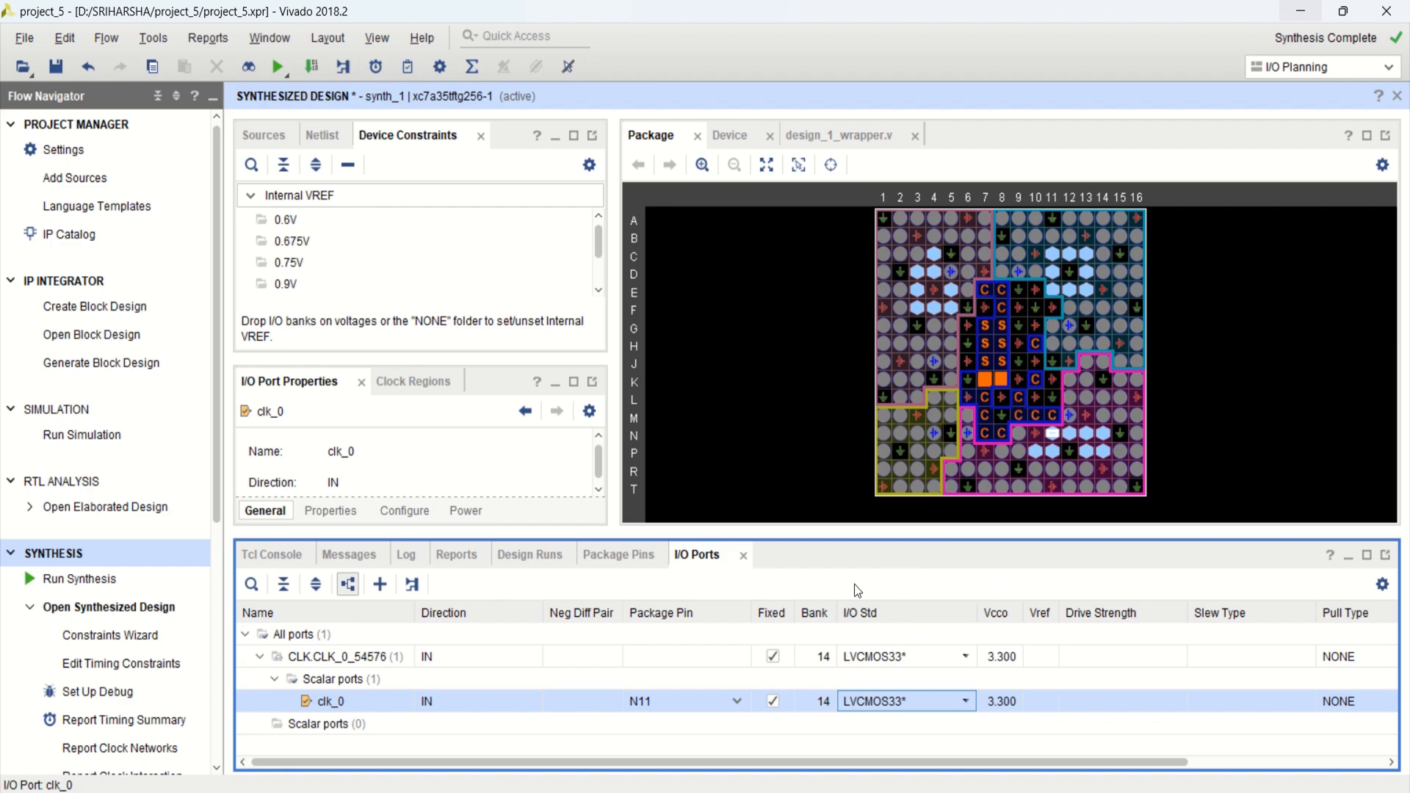
Save the constraints to a new local XDC file named pinsfulladder.
left_click(629, 703)
key("ctrl+s")
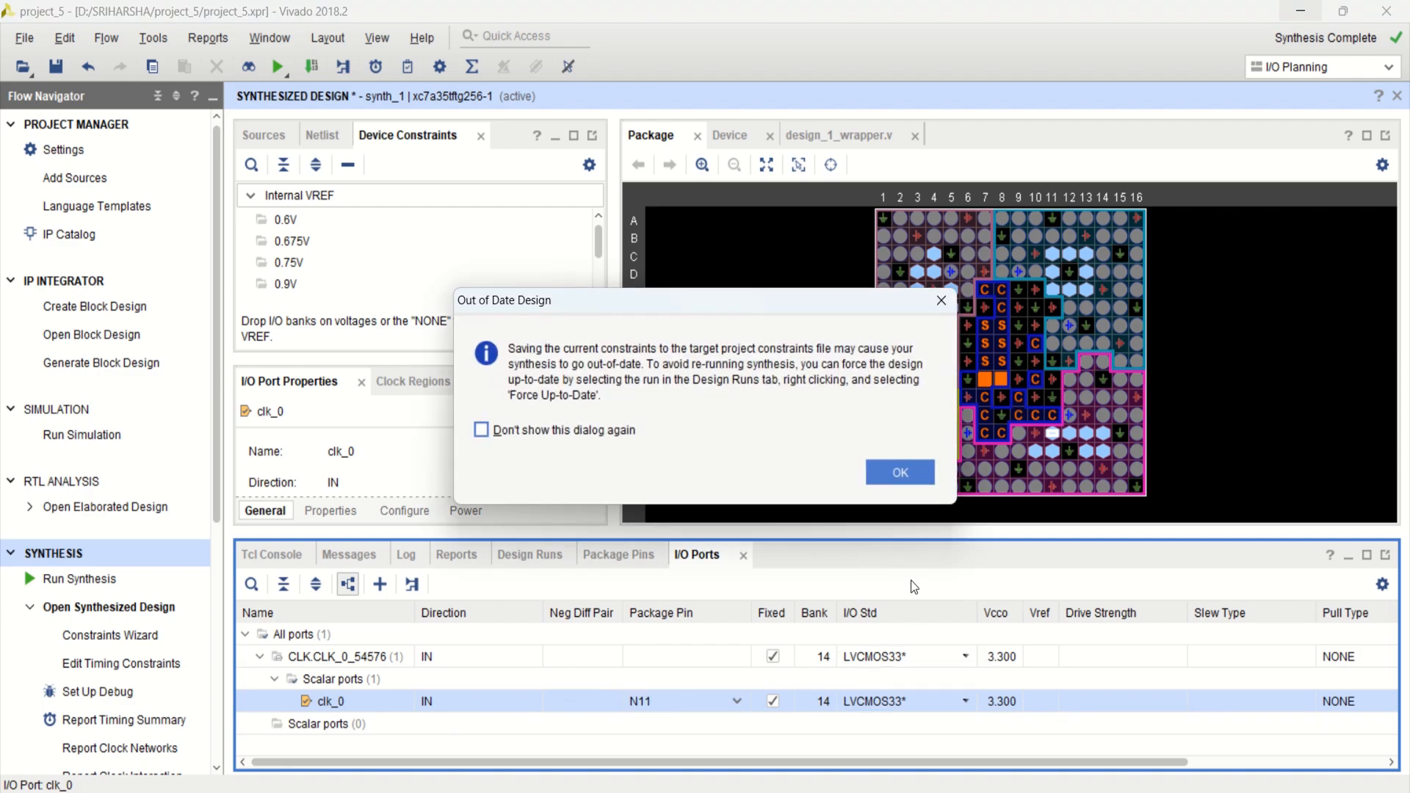
left_click(899, 474)
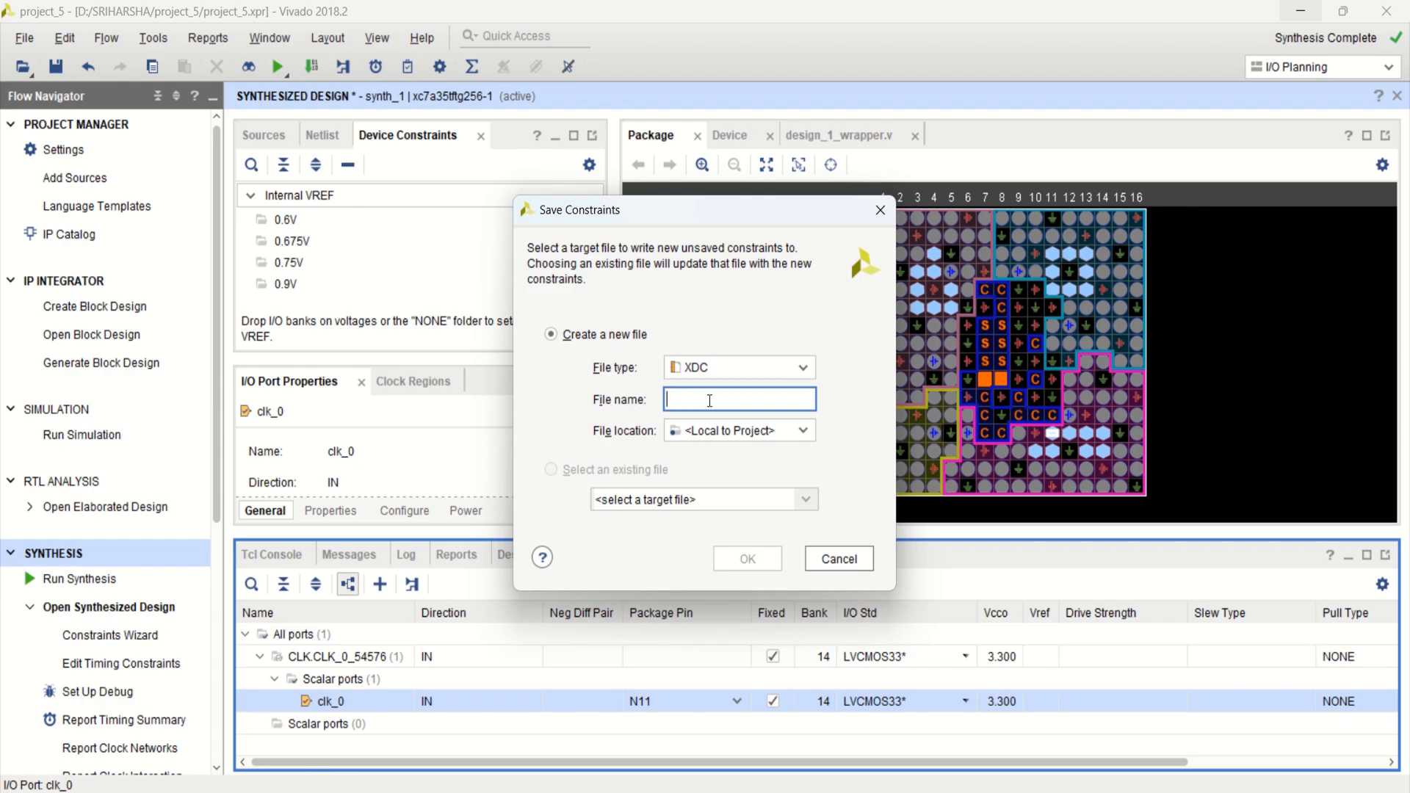
type("pins")
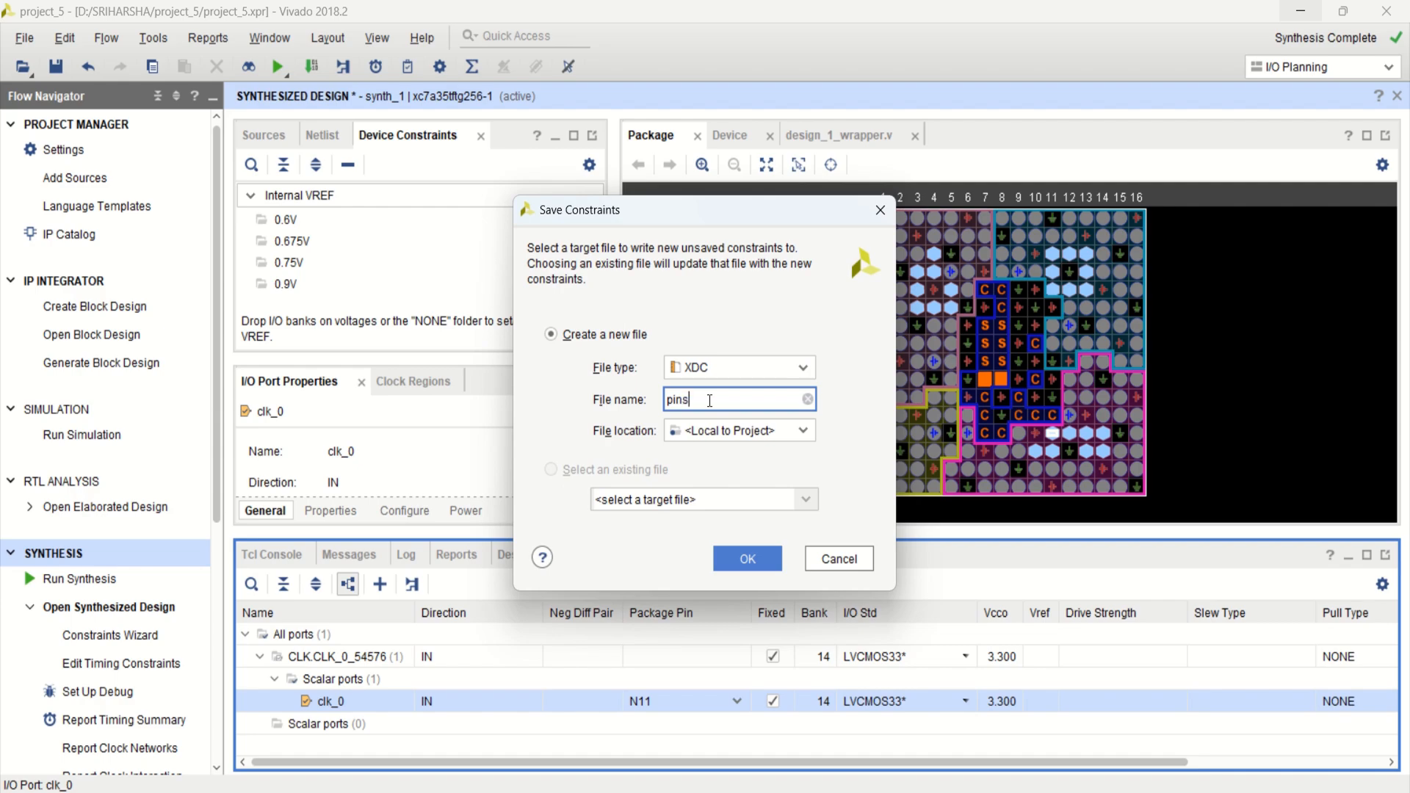
type("fulladder")
left_click(747, 558)
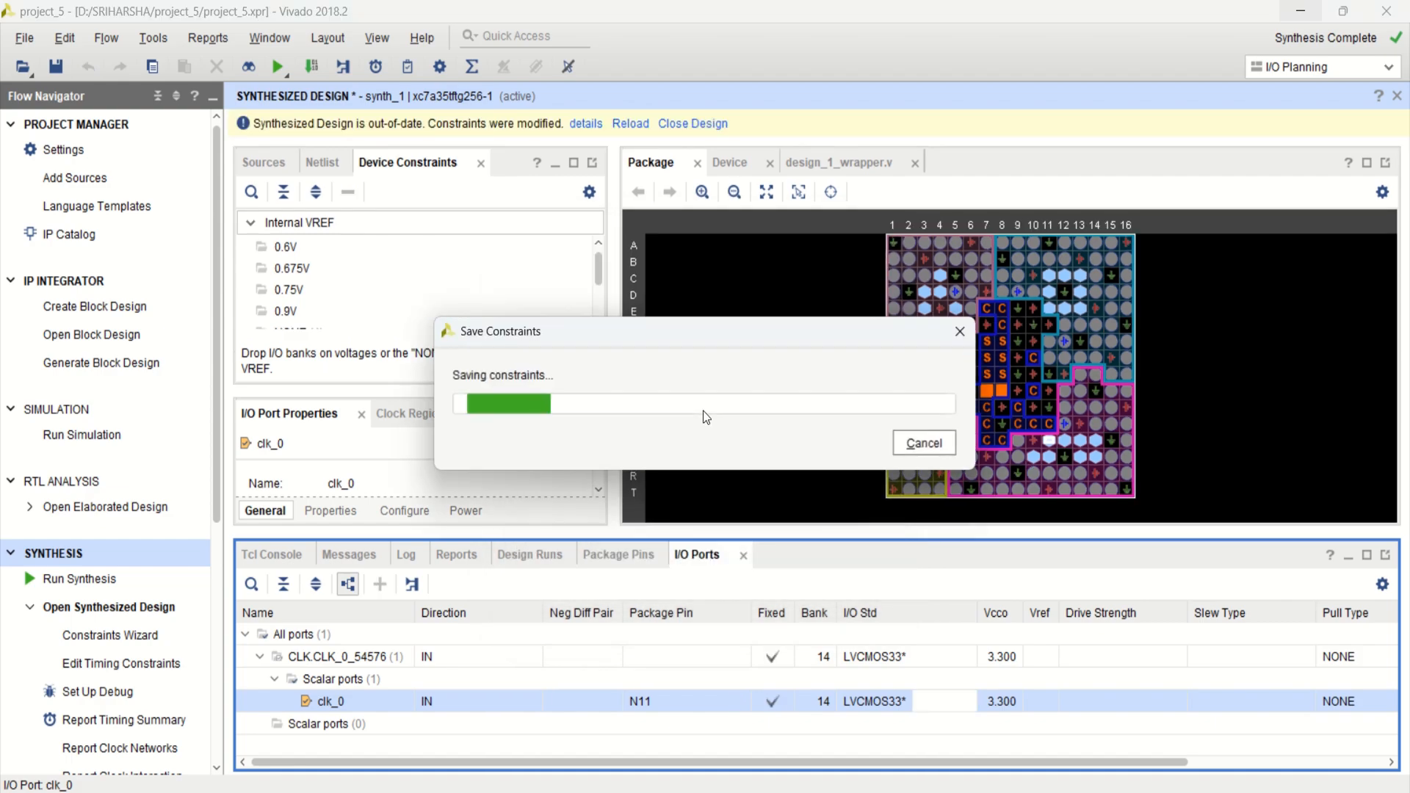
Open pinsfulladder.xdc from the project's constraints to examine the saved pin and I/O standard properties.
left_click(266, 134)
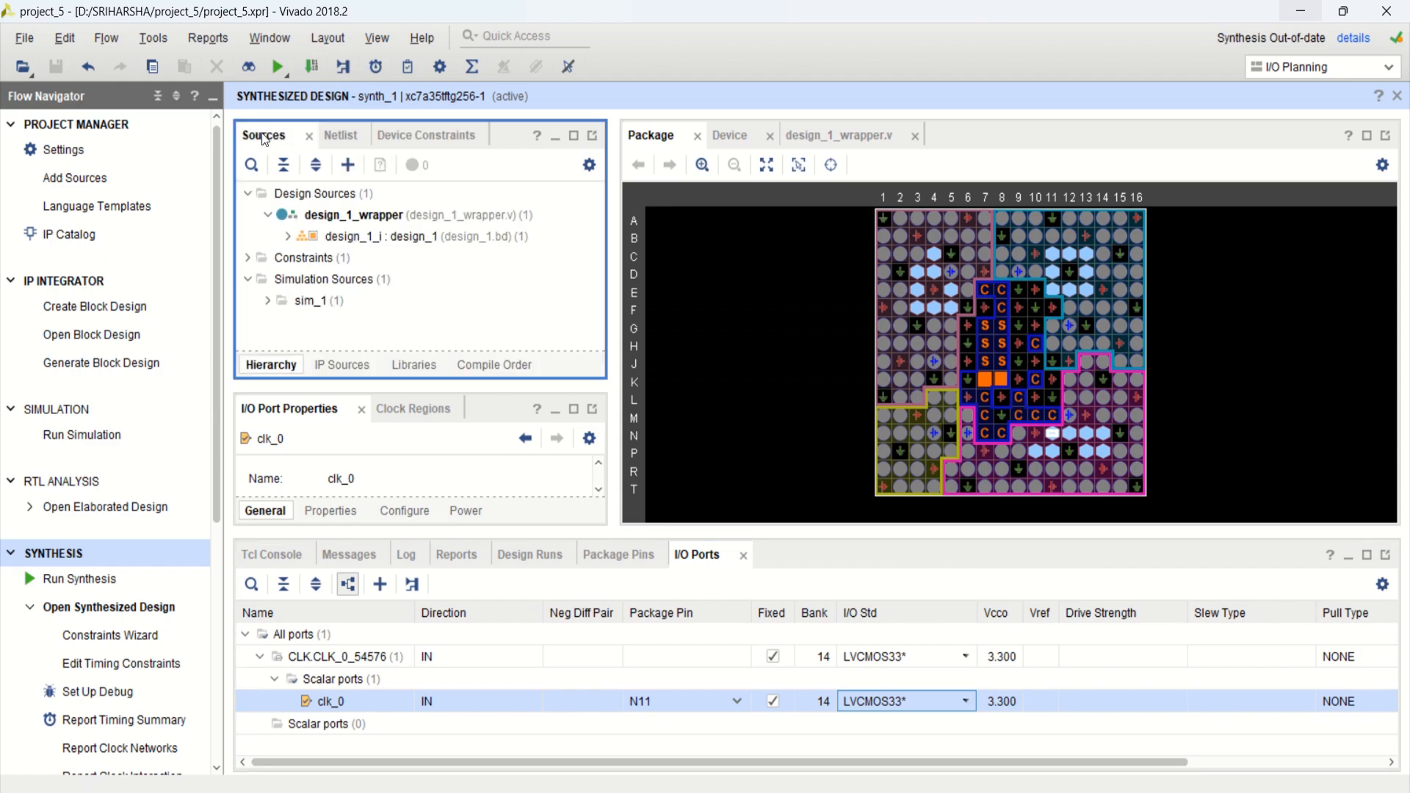
left_click(248, 258)
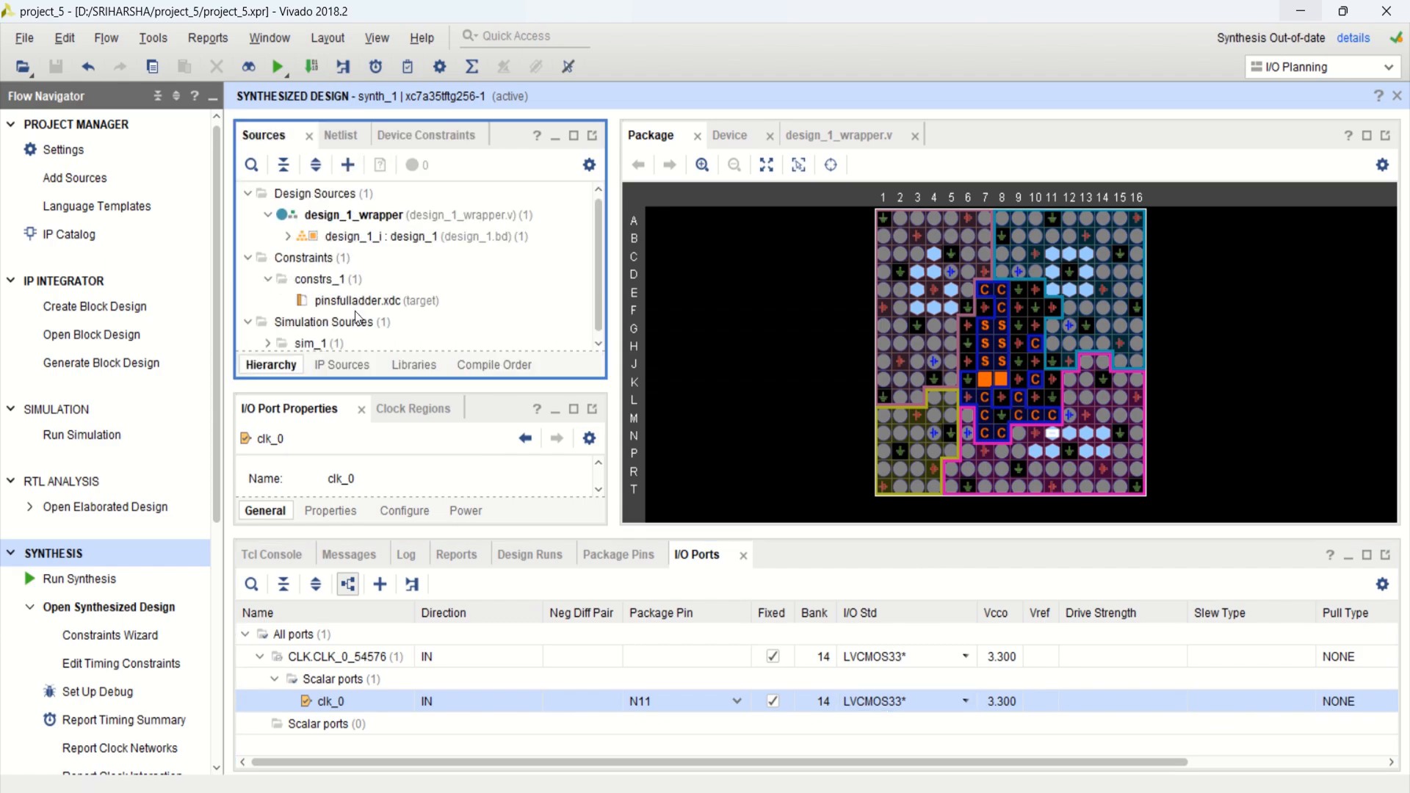
double_click(381, 302)
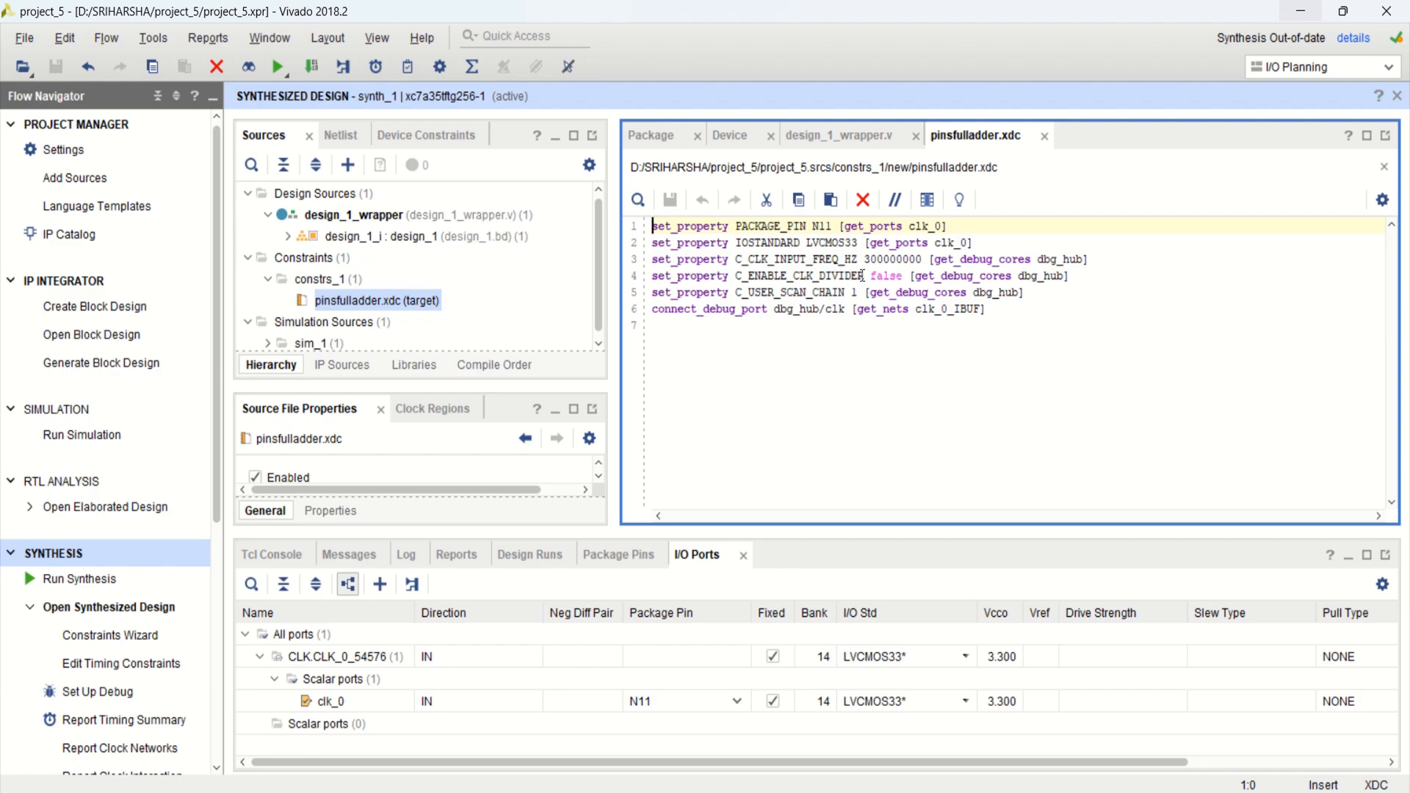
View the device layout, return to the package layout and inspect the pin assigned to clk_0.
left_click(843, 139)
left_click(727, 137)
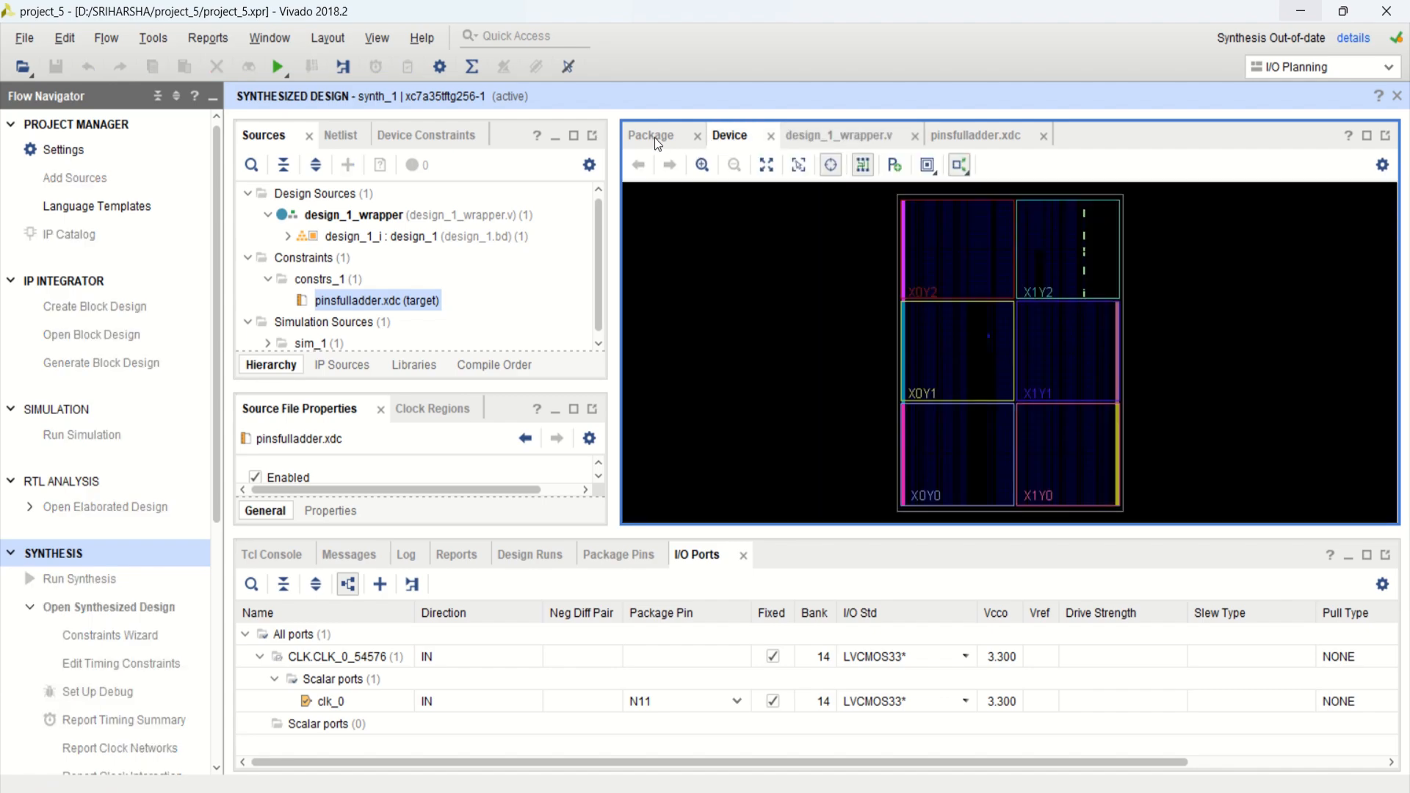
left_click(656, 138)
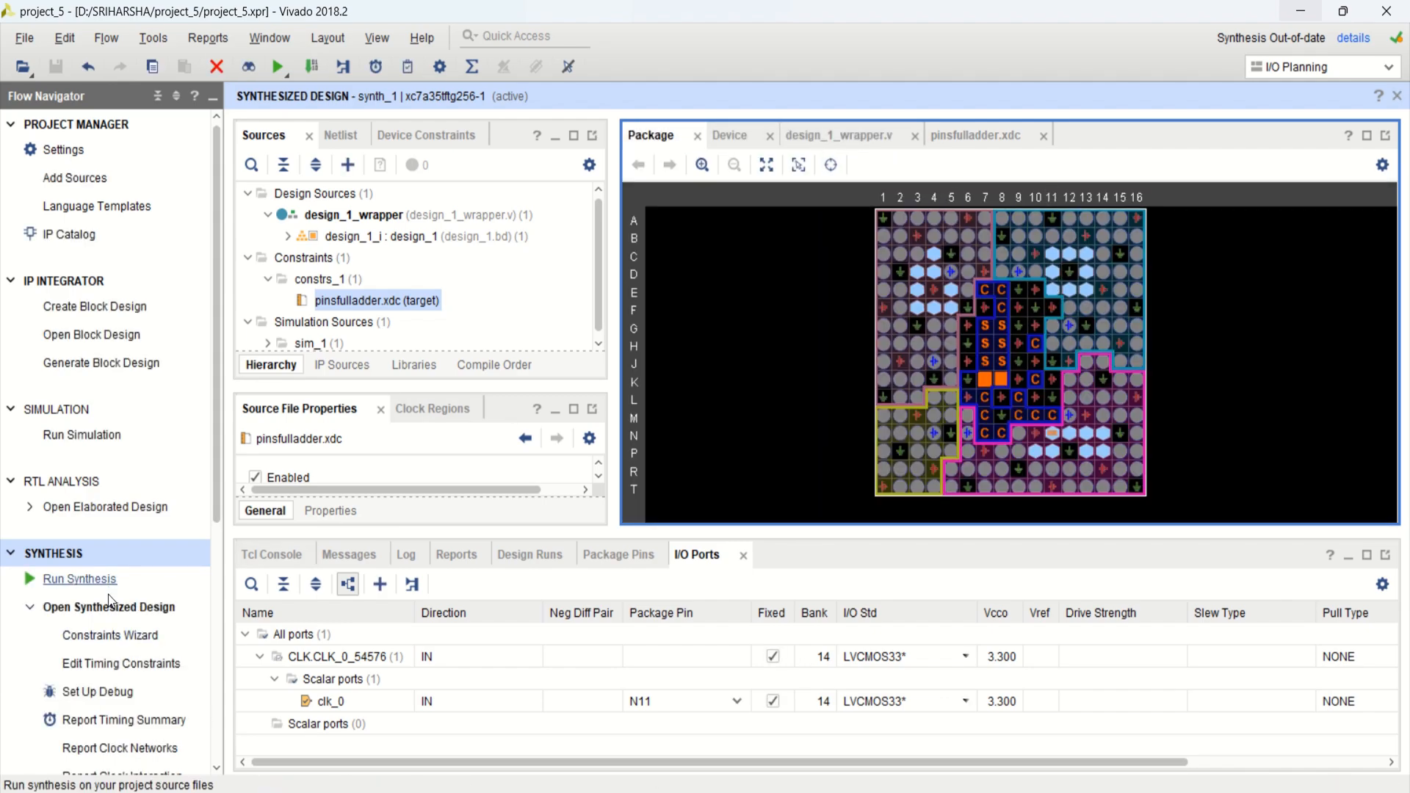
scroll(109, 600, "down", 5)
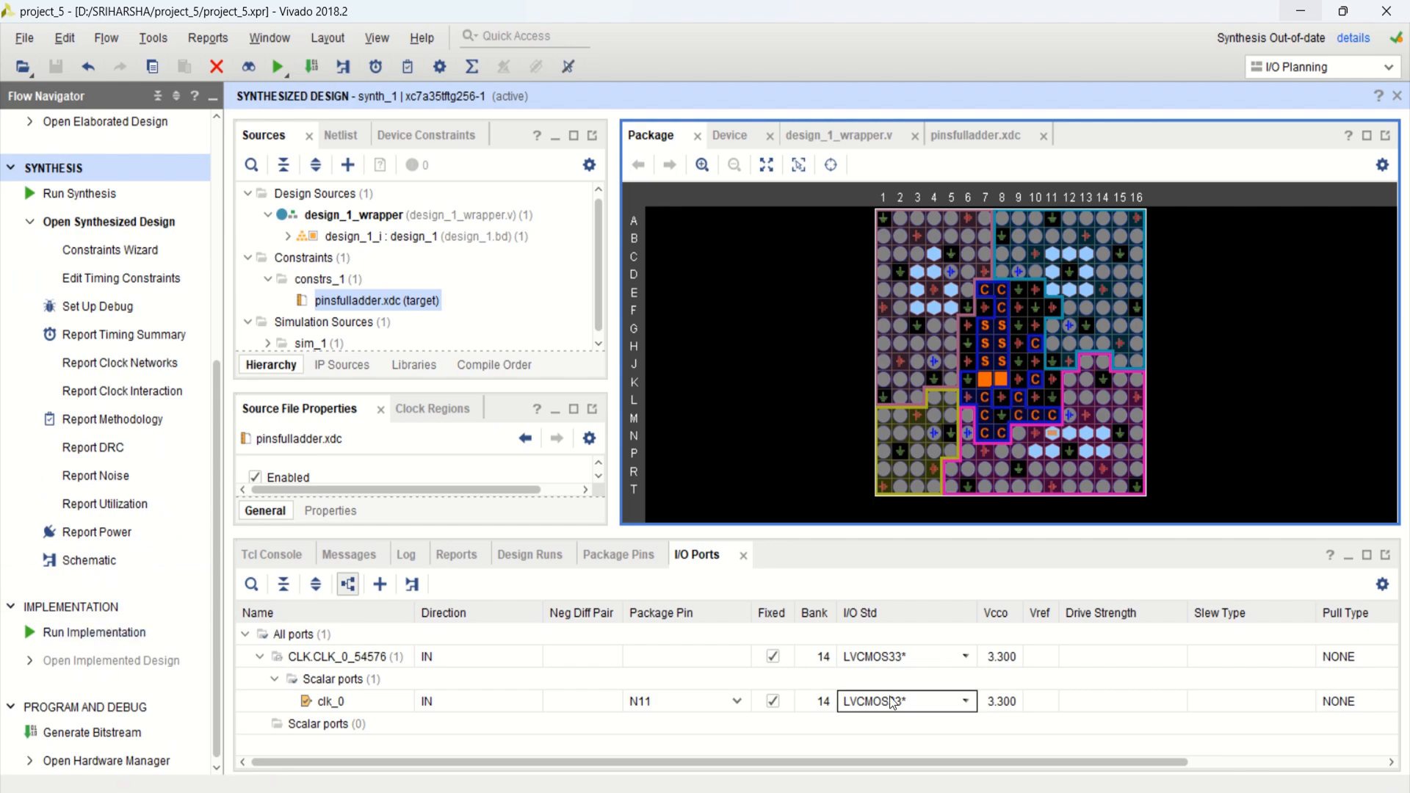
left_click(354, 702)
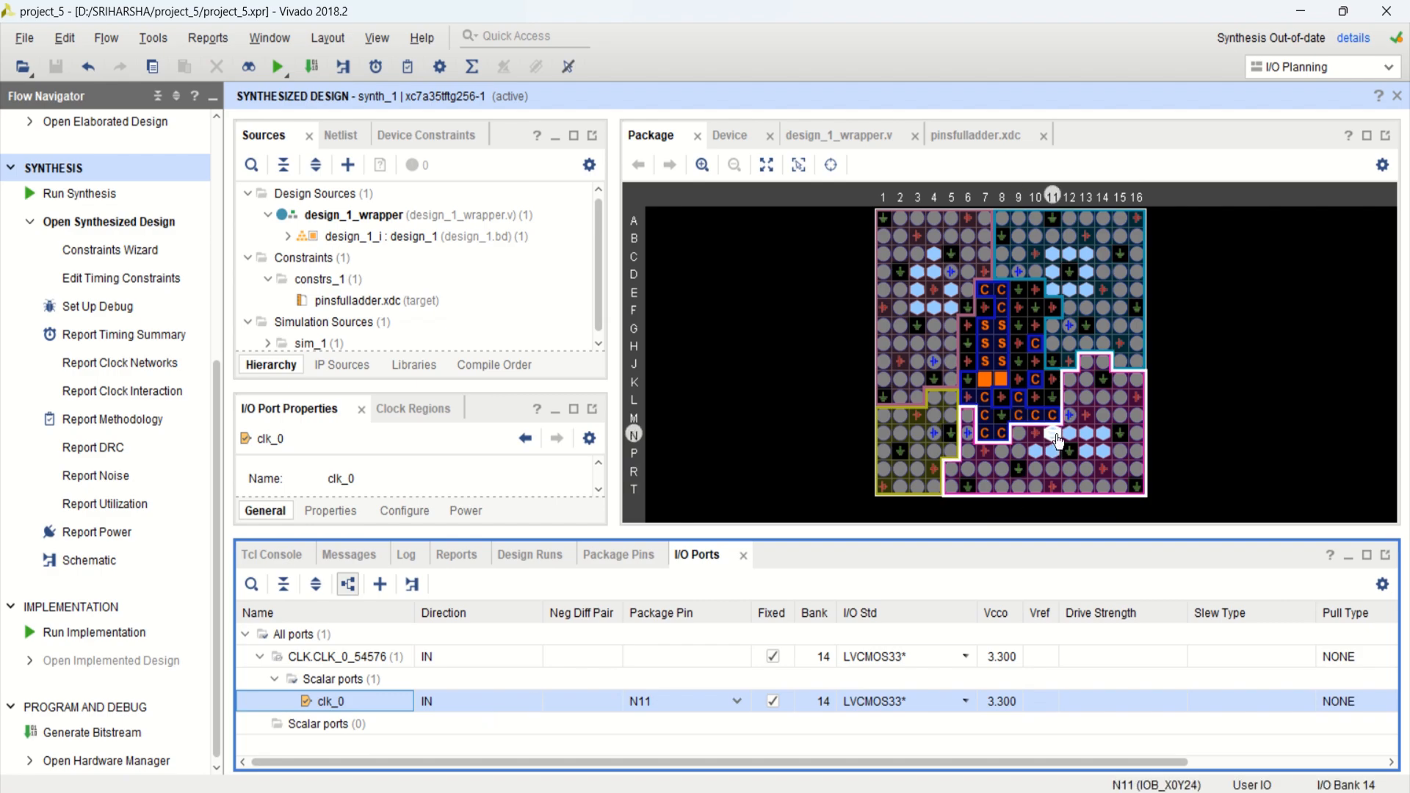
mouse_move(1058, 442)
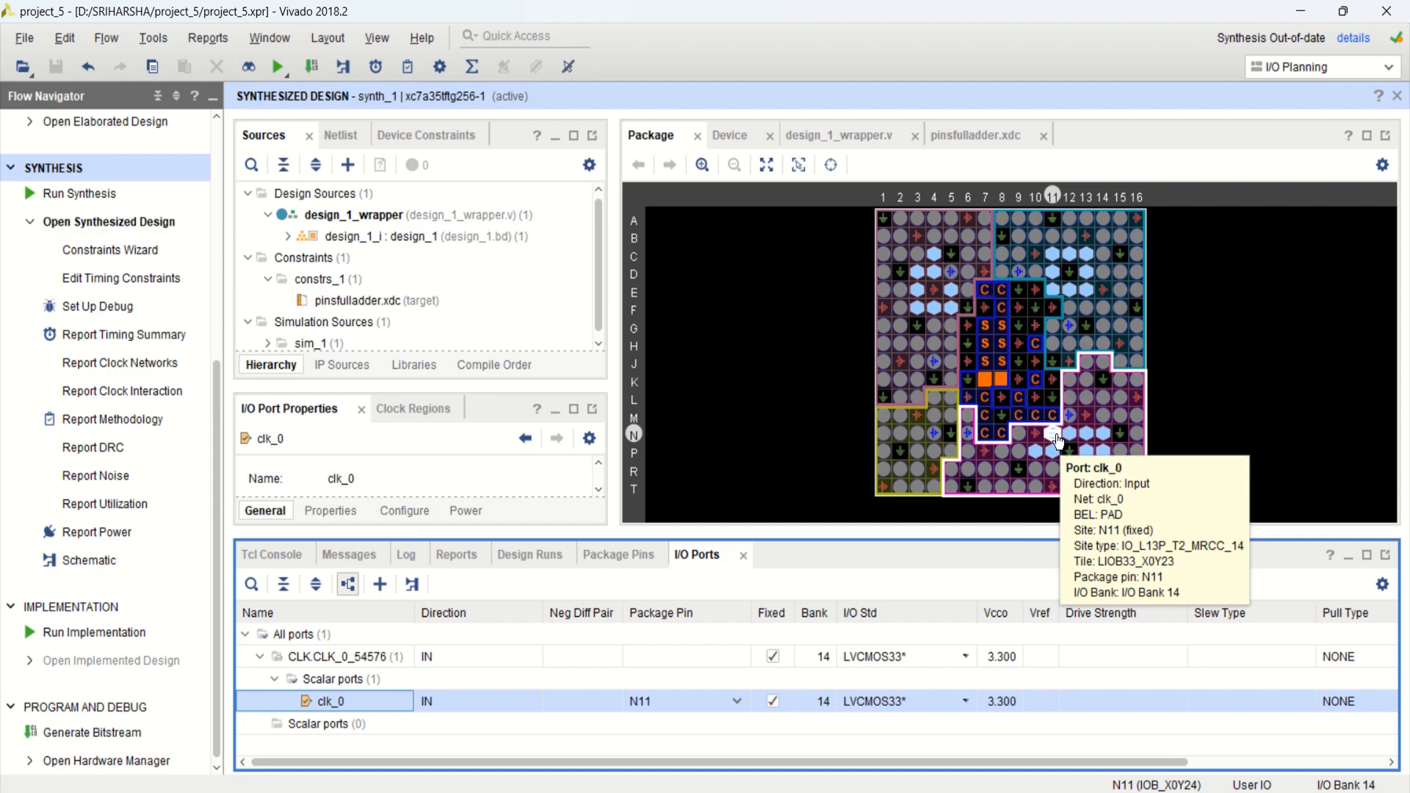
Run implementation on the local host with 4 jobs, allowing the out-of-date synthesis to rerun first.
left_click(87, 642)
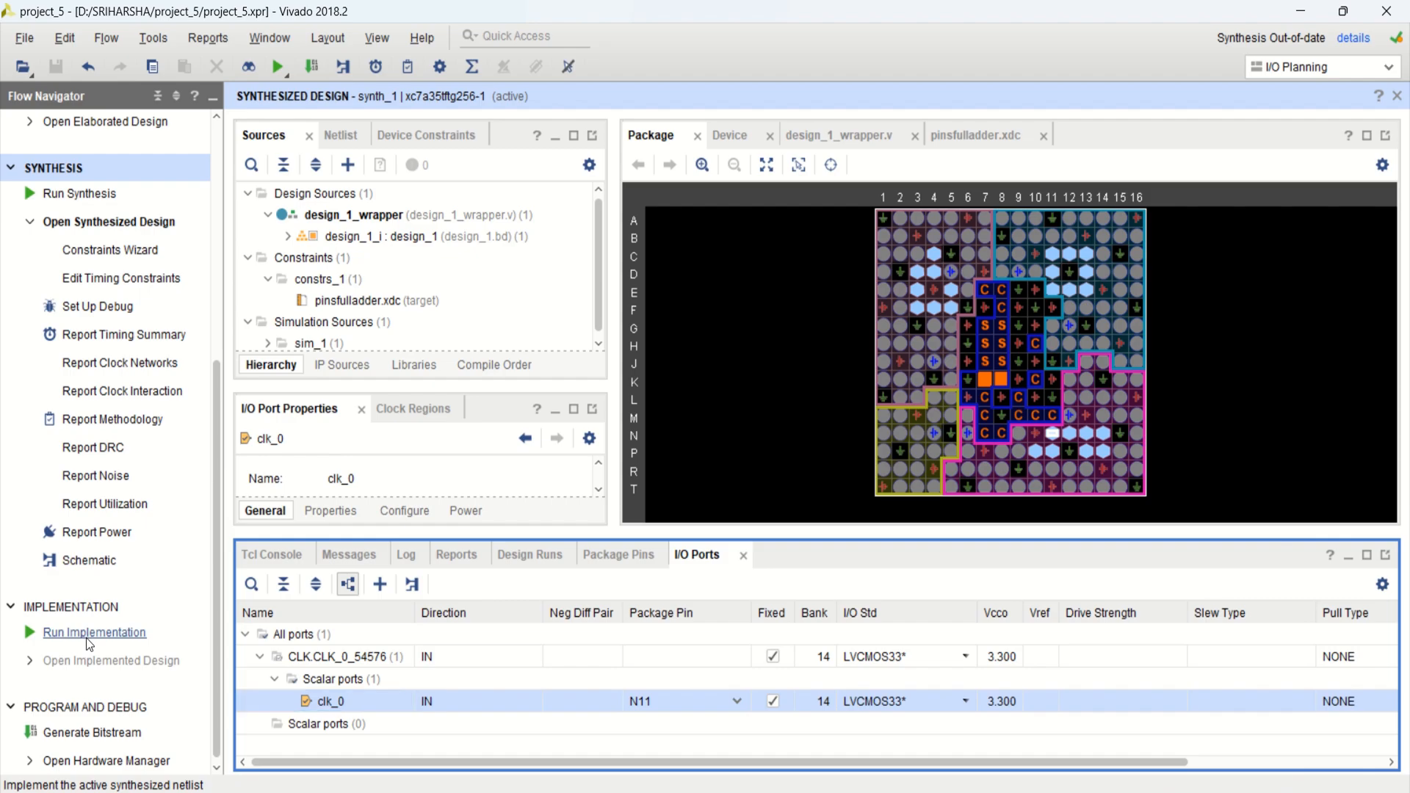
left_click(724, 477)
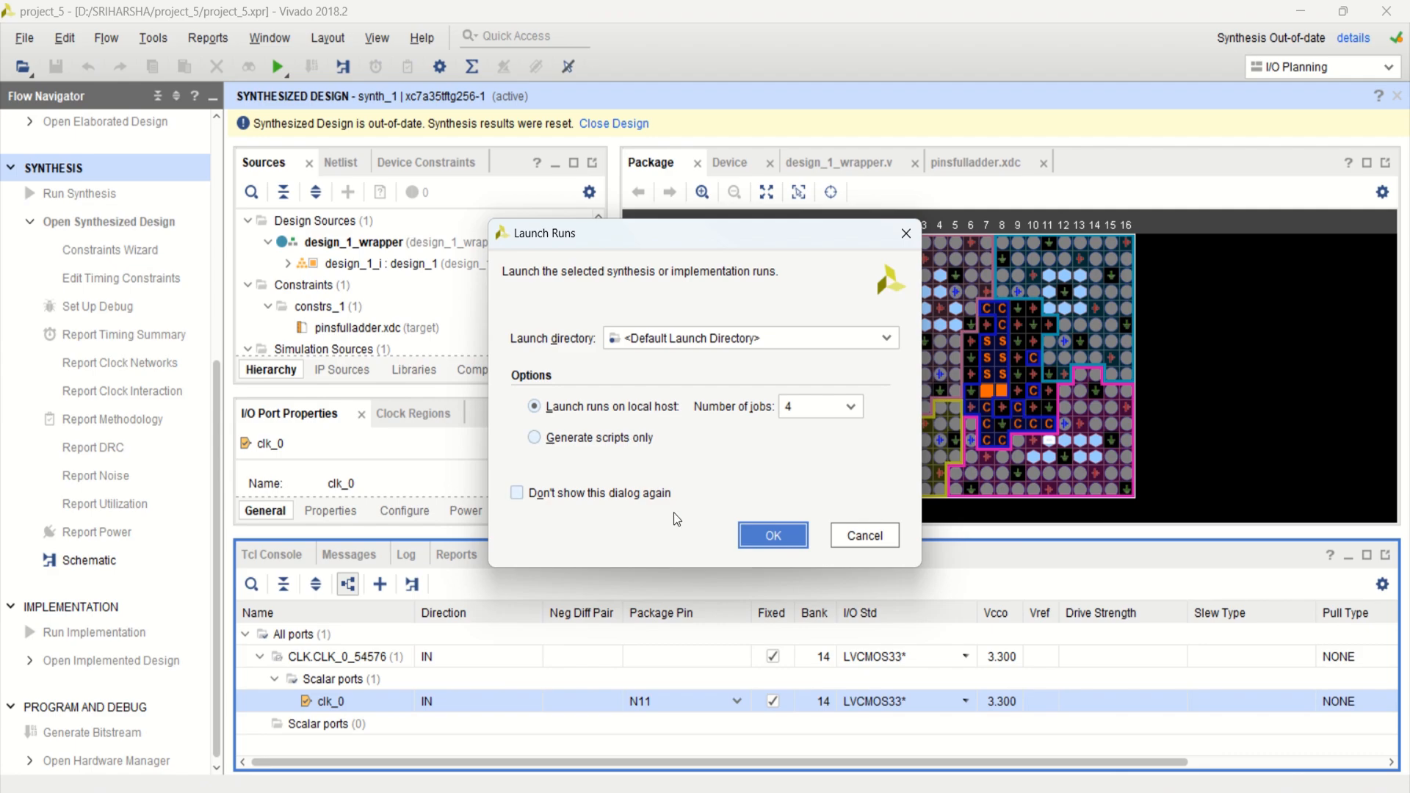
left_click(774, 536)
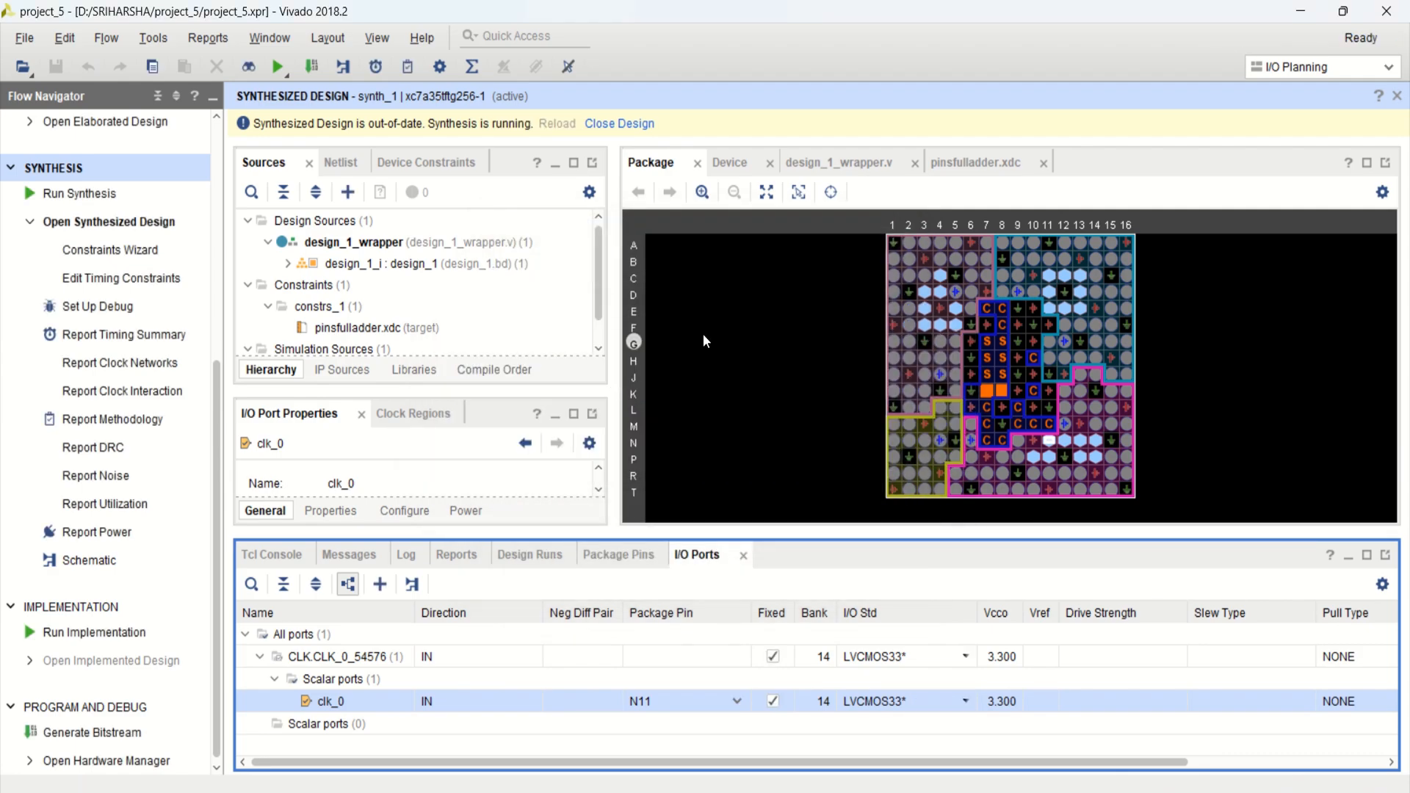
left_click_drag(771, 531, 771, 585)
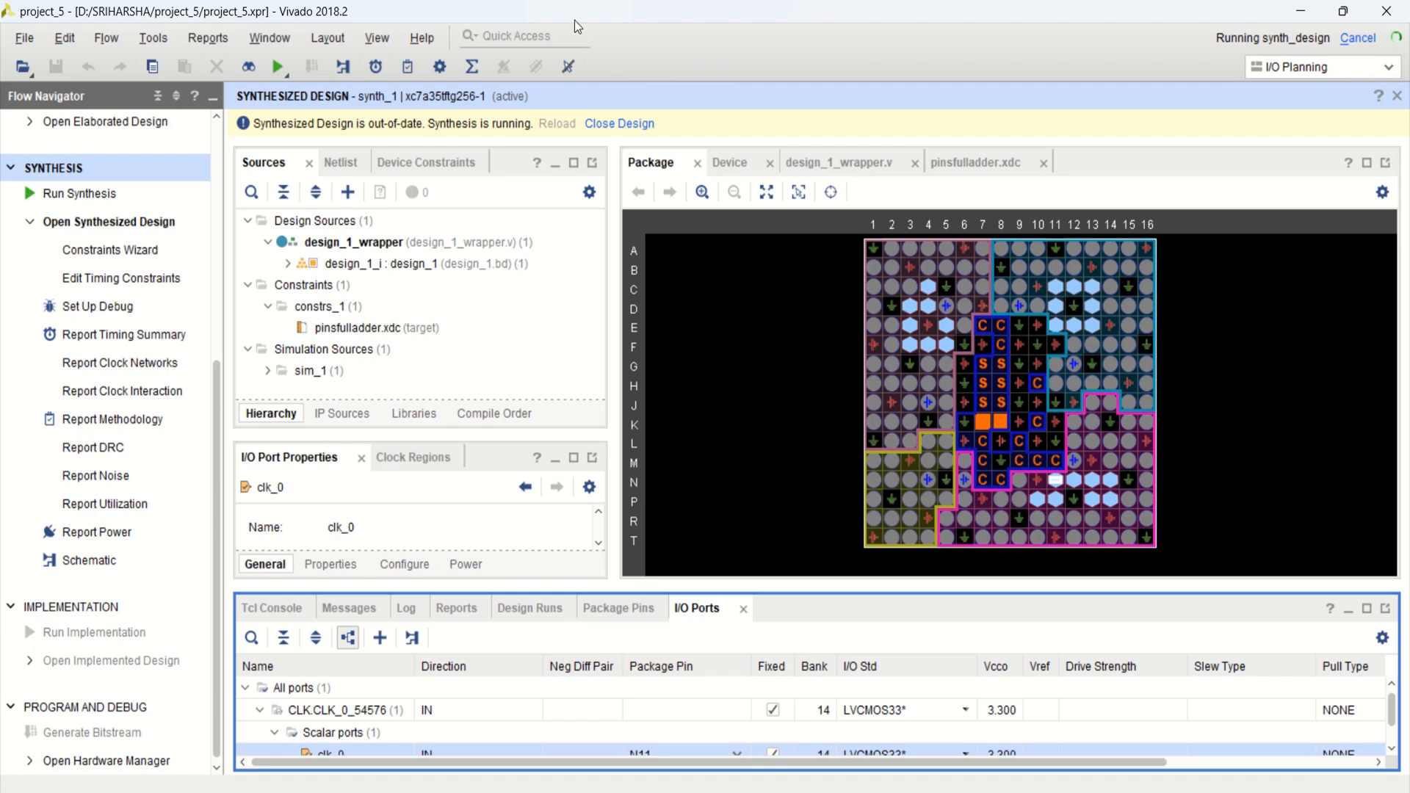
Open the implemented design once implementation has finished, closing the synthesized design.
mouse_move(555, 7)
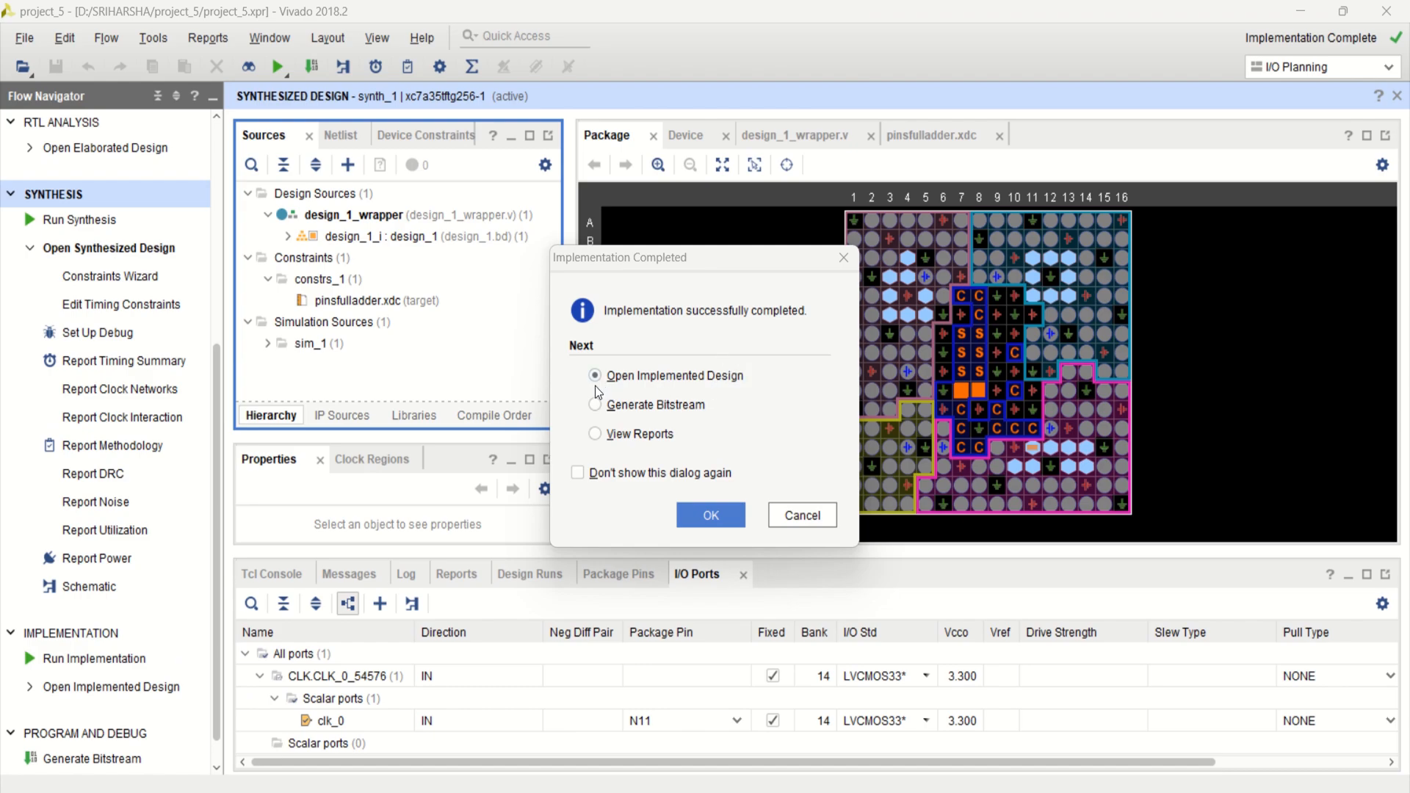
left_click(711, 515)
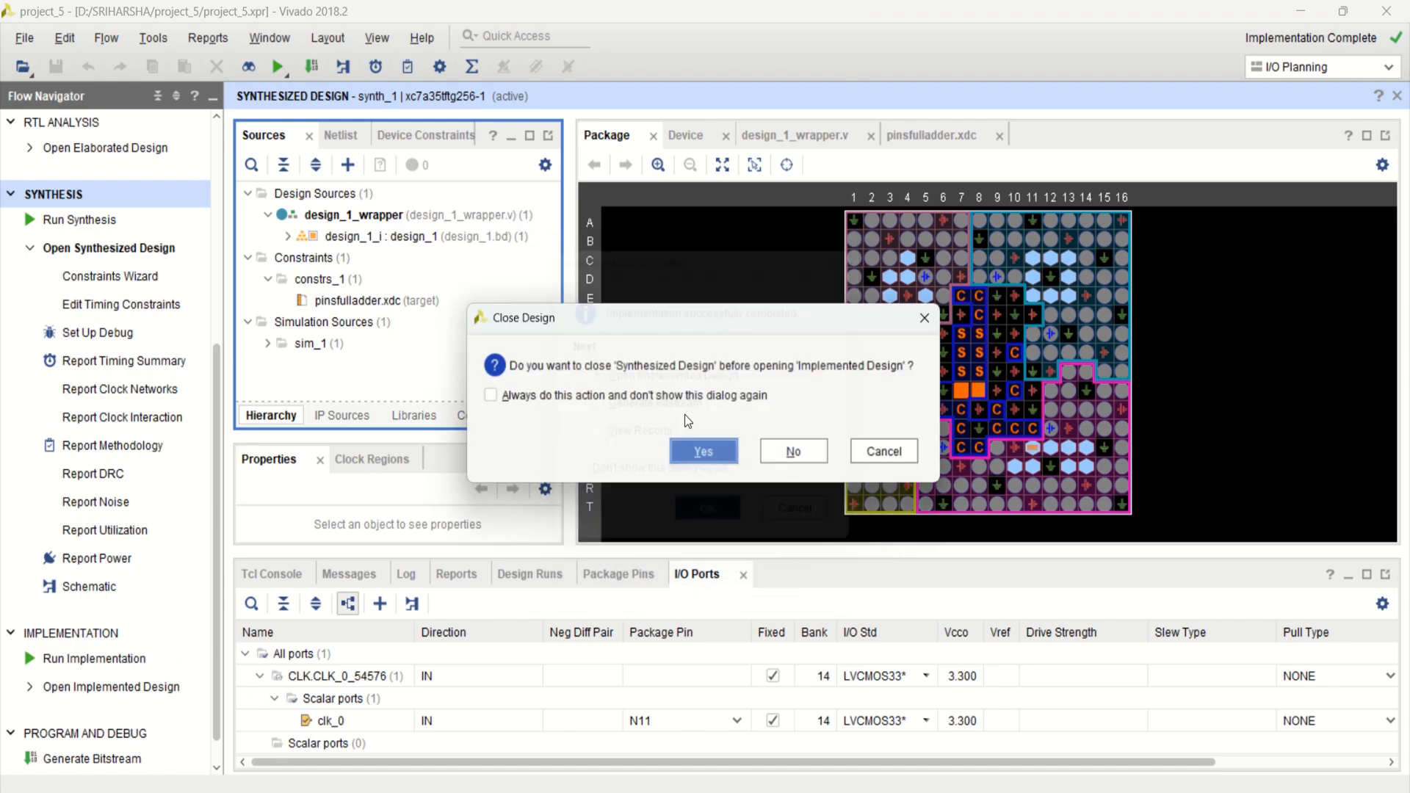
left_click(705, 454)
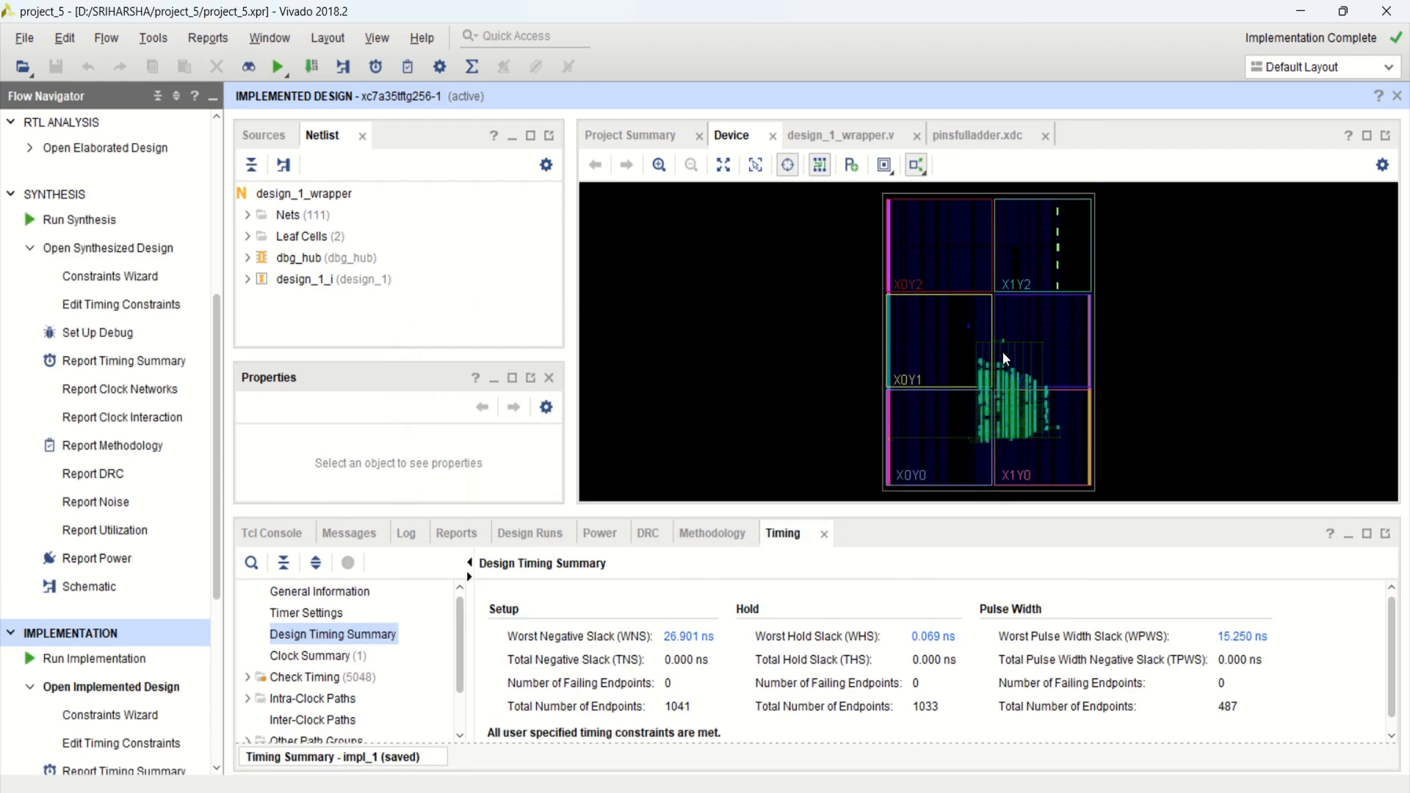
Review the implemented design's power summary and its DRC, methodology and timing reports.
left_click_drag(868, 507, 868, 449)
left_click(599, 472)
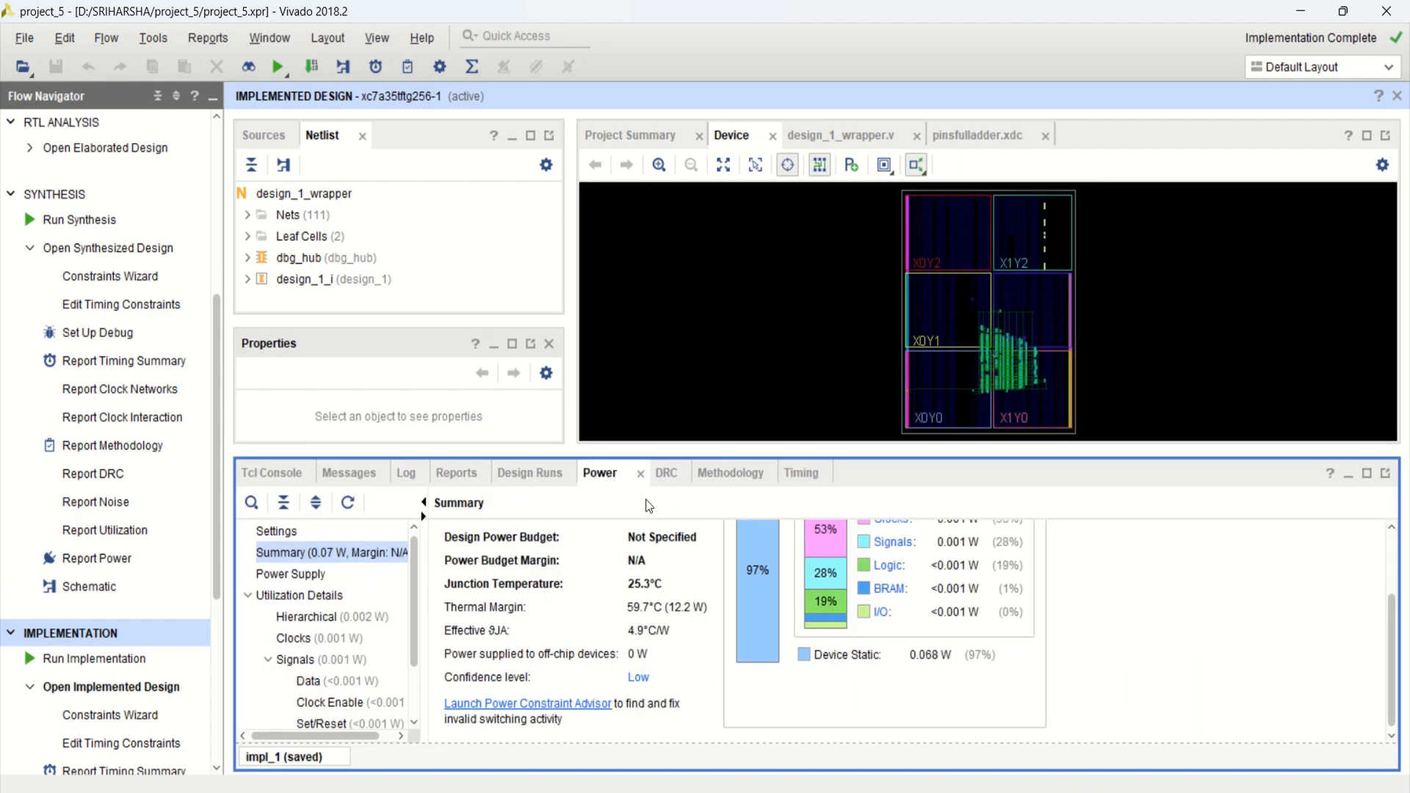
scroll(848, 609, "up", 3)
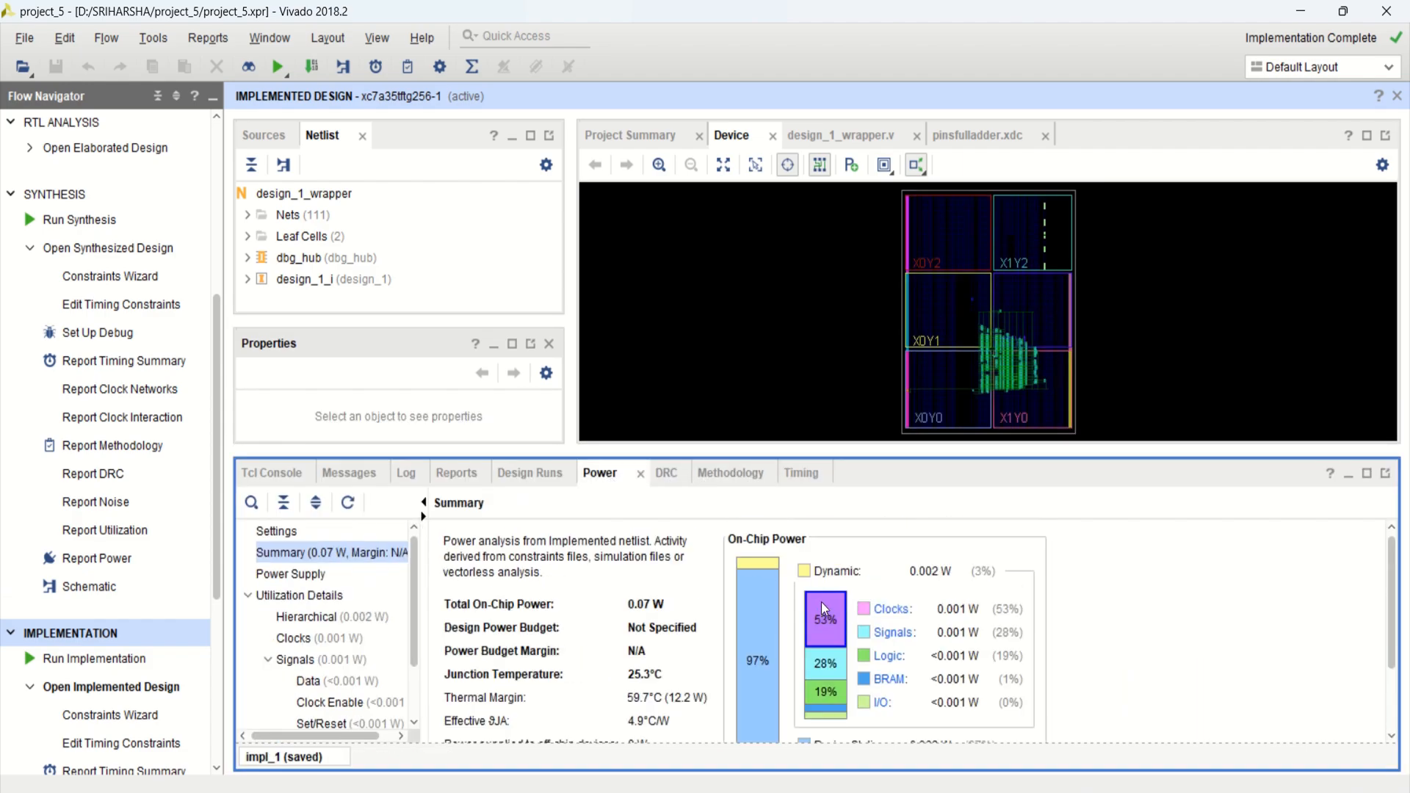
left_click(666, 472)
left_click(724, 476)
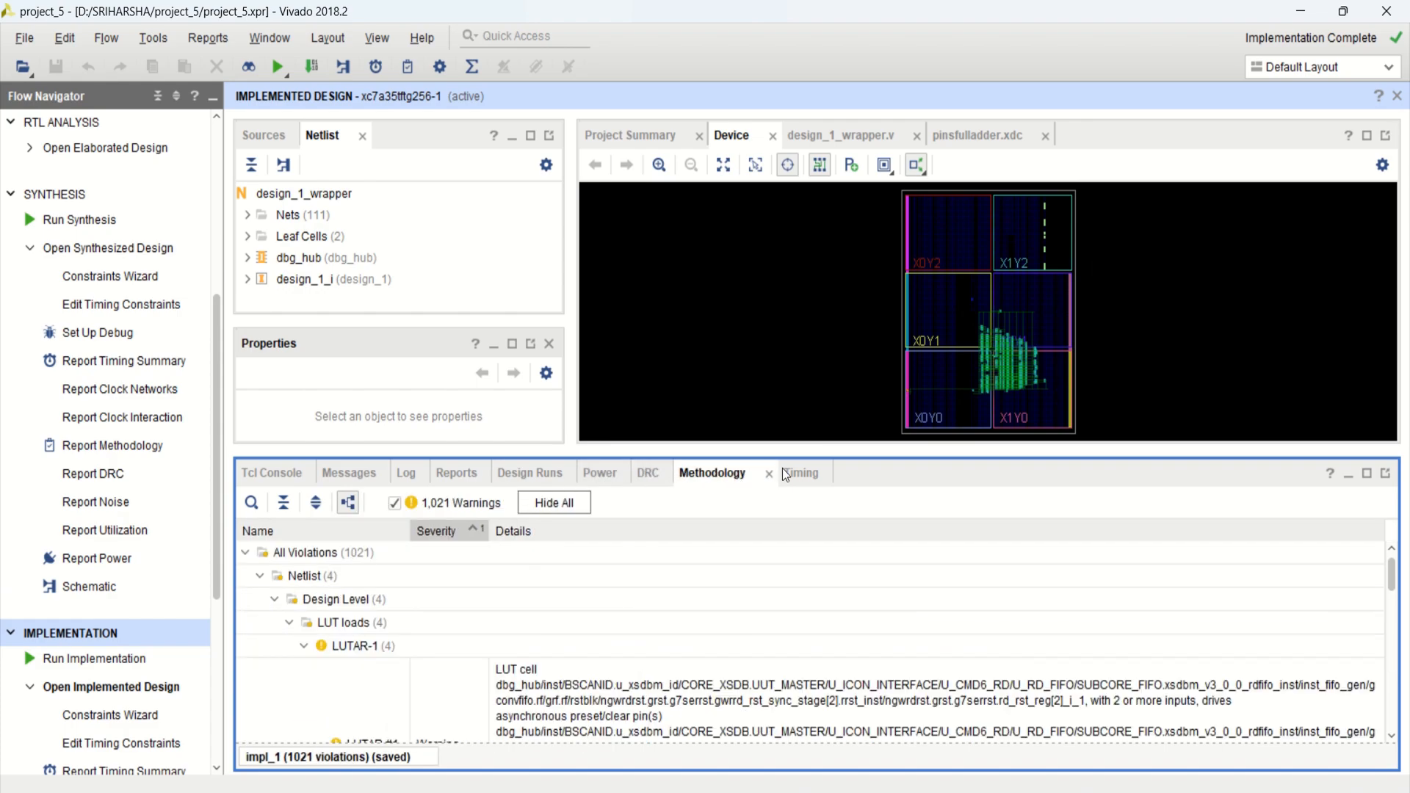
left_click(799, 473)
left_click(601, 475)
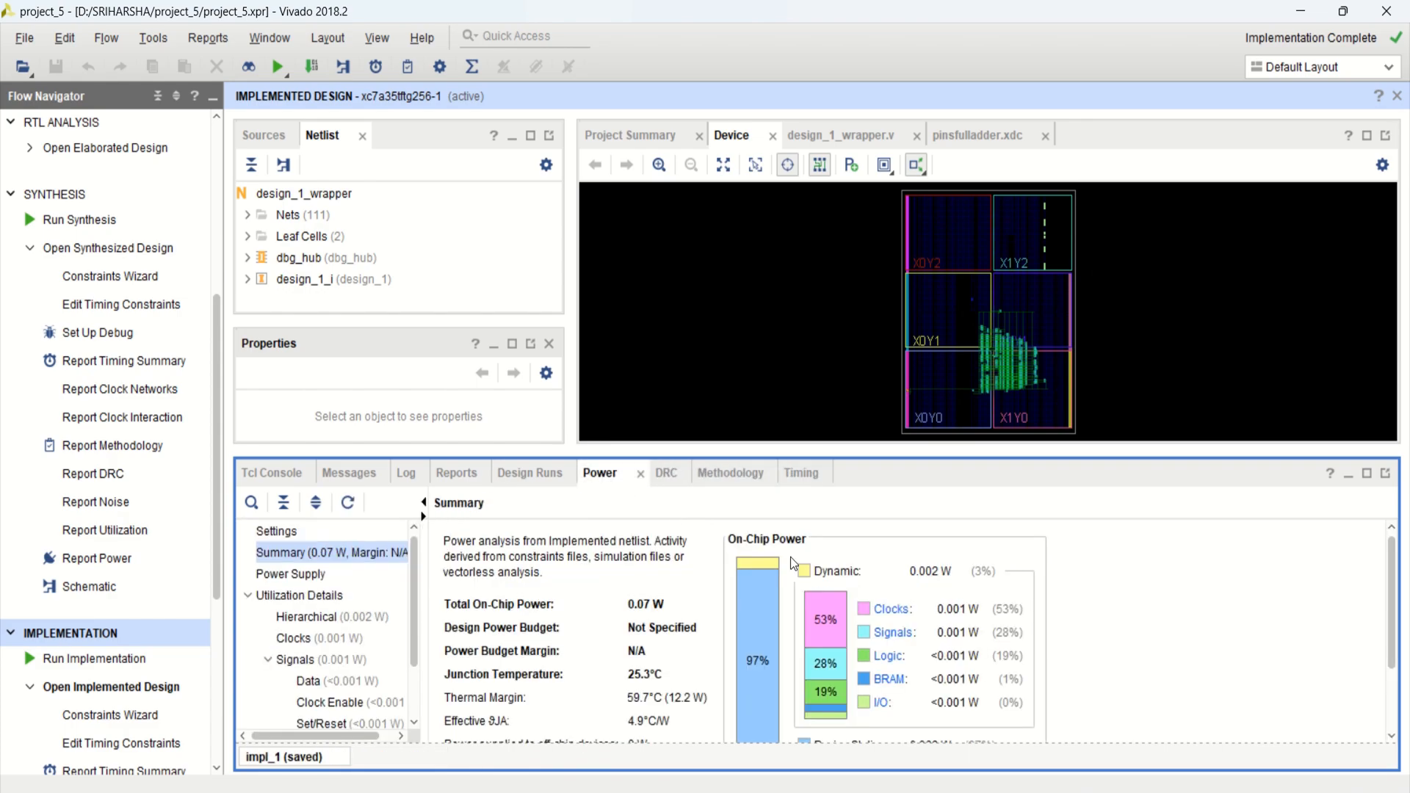
Generate the bitstream by launching the run on the local host with 4 jobs.
left_click_drag(217, 440, 228, 612)
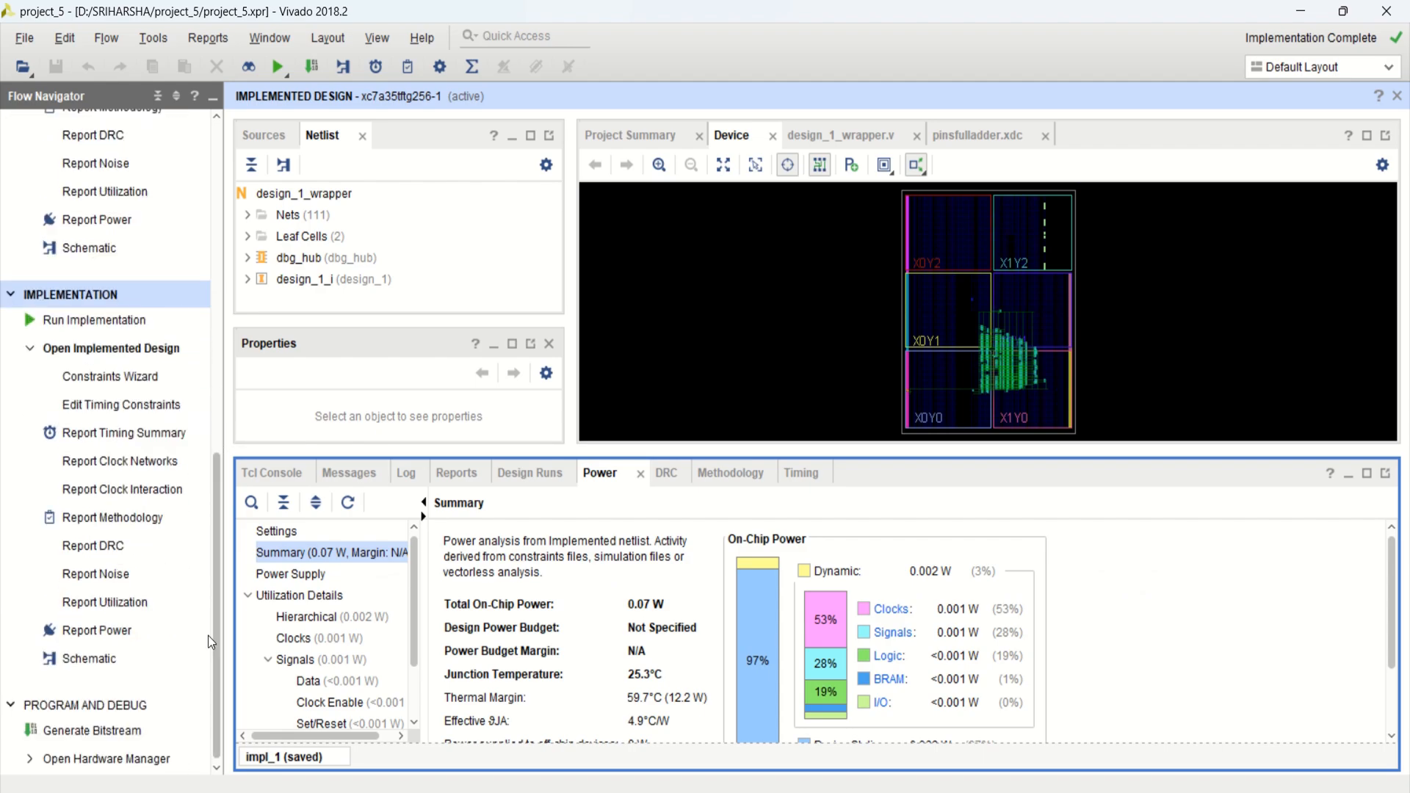
left_click(82, 731)
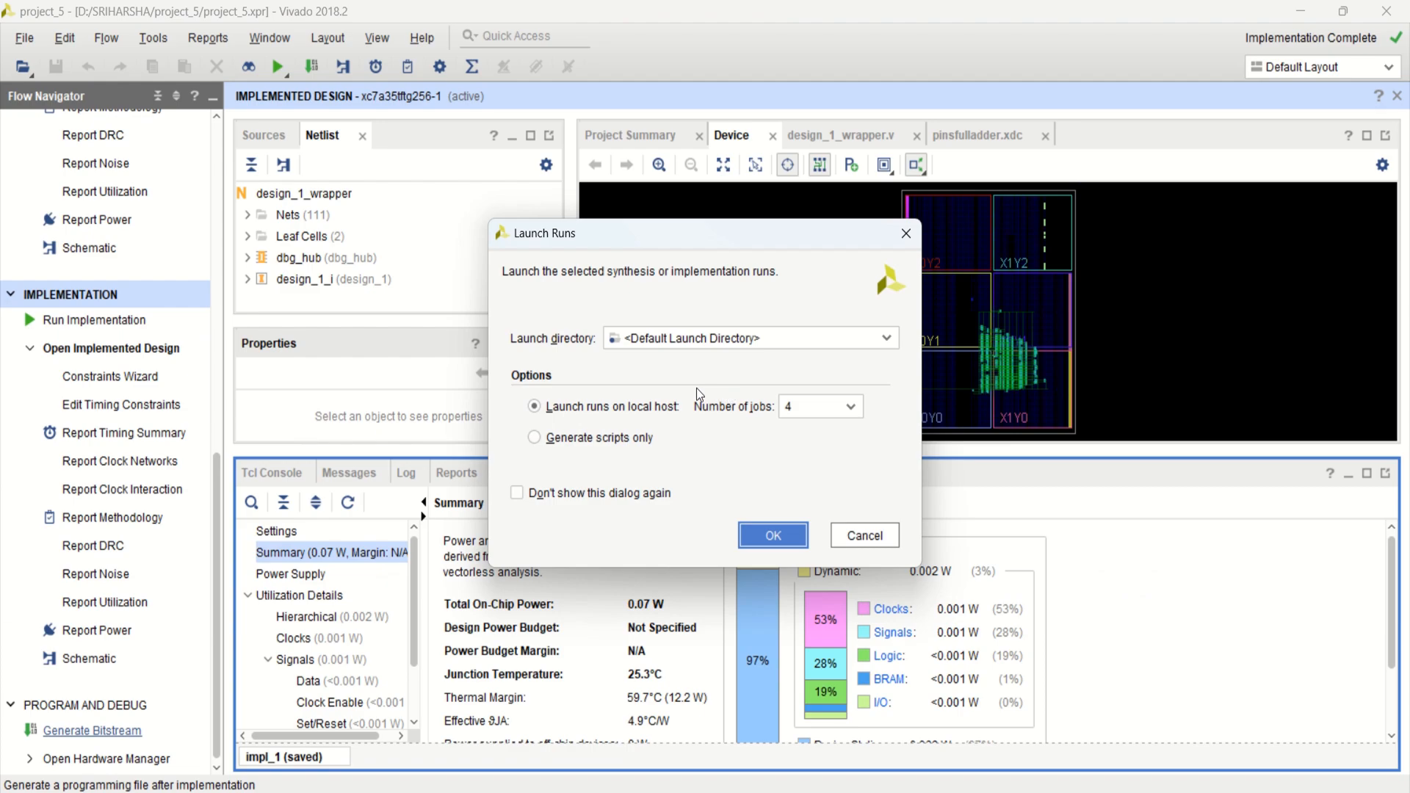
left_click(773, 536)
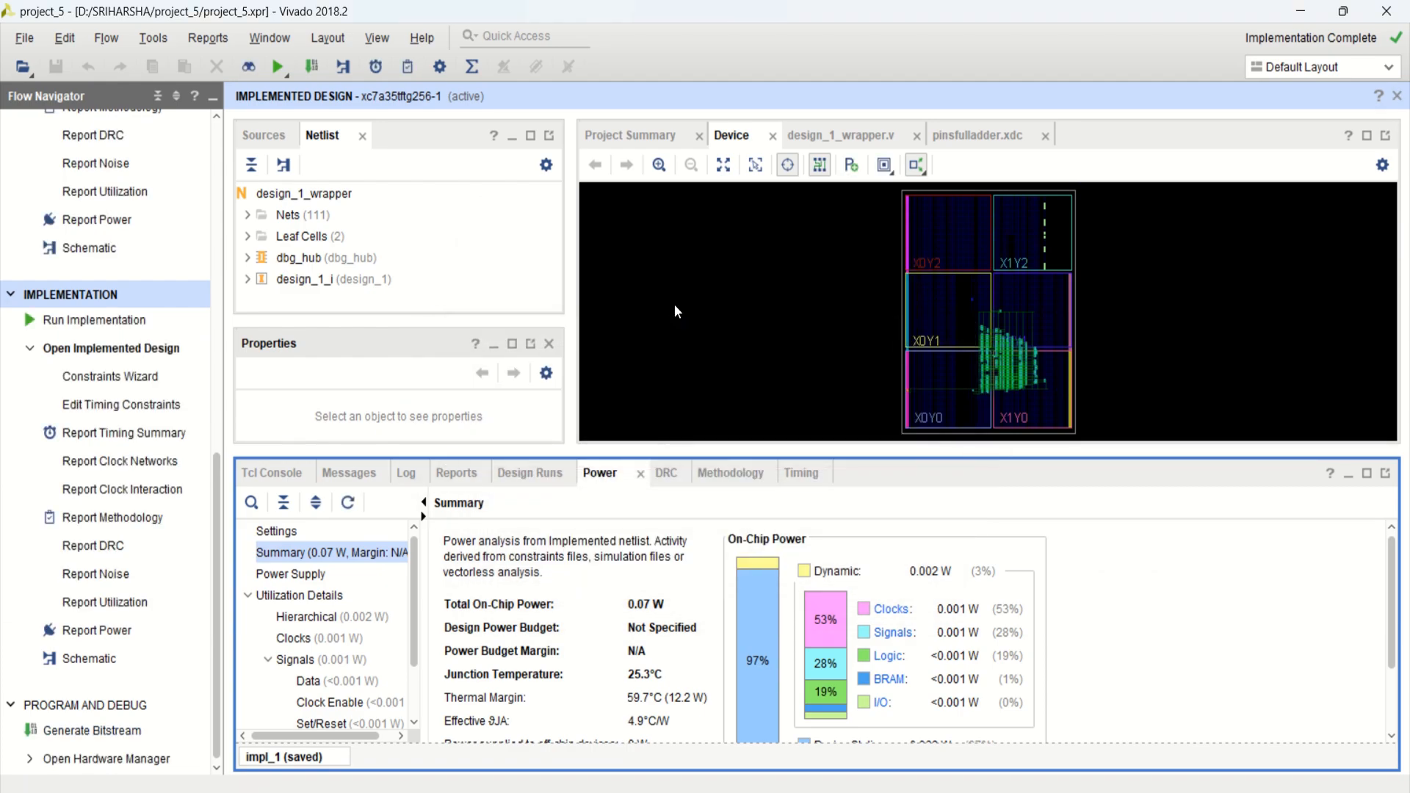
left_click_drag(818, 447, 818, 477)
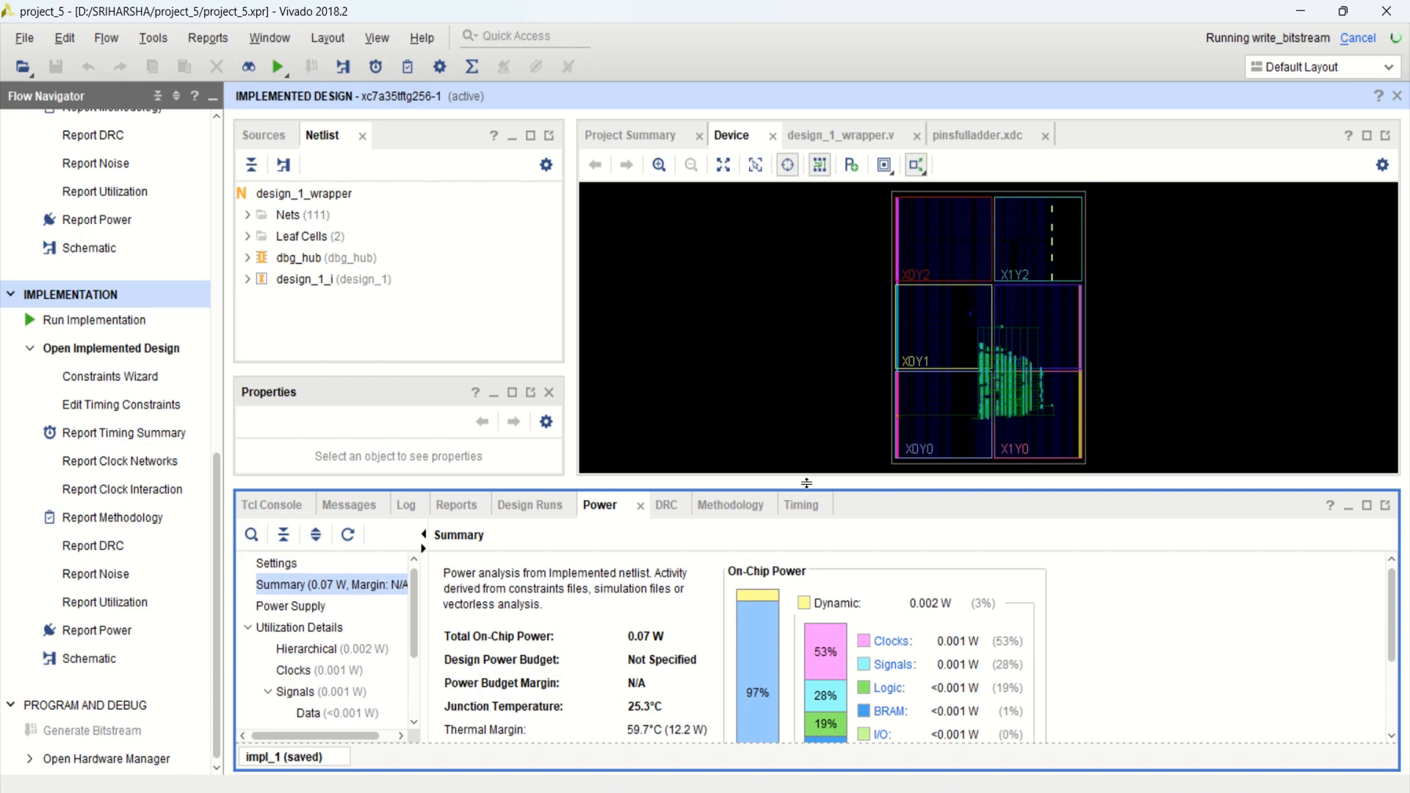
left_click_drag(808, 481, 809, 494)
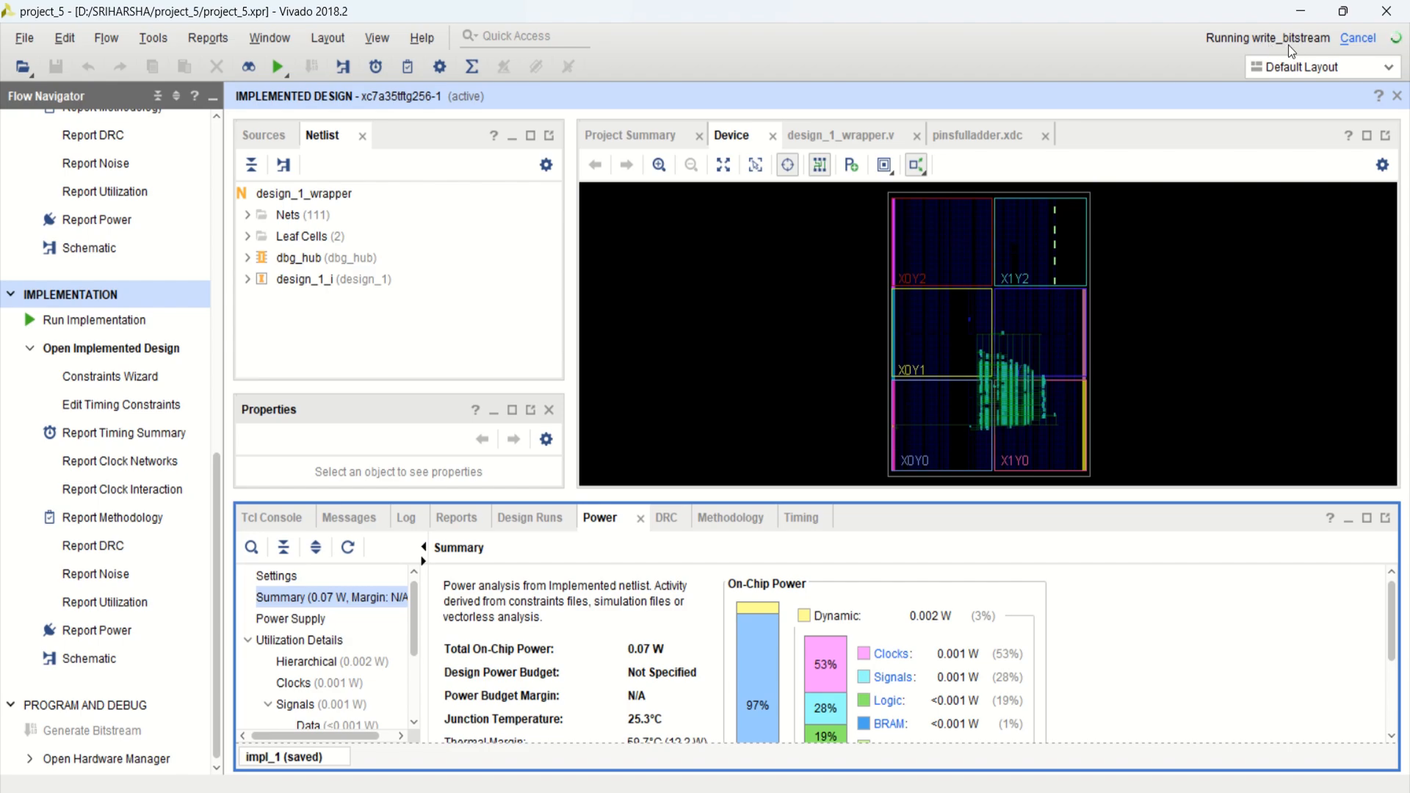
Open the design_1 block design from the sources and review its diagram, the wrapper code and pinsfulladder.xdc.
left_click(841, 135)
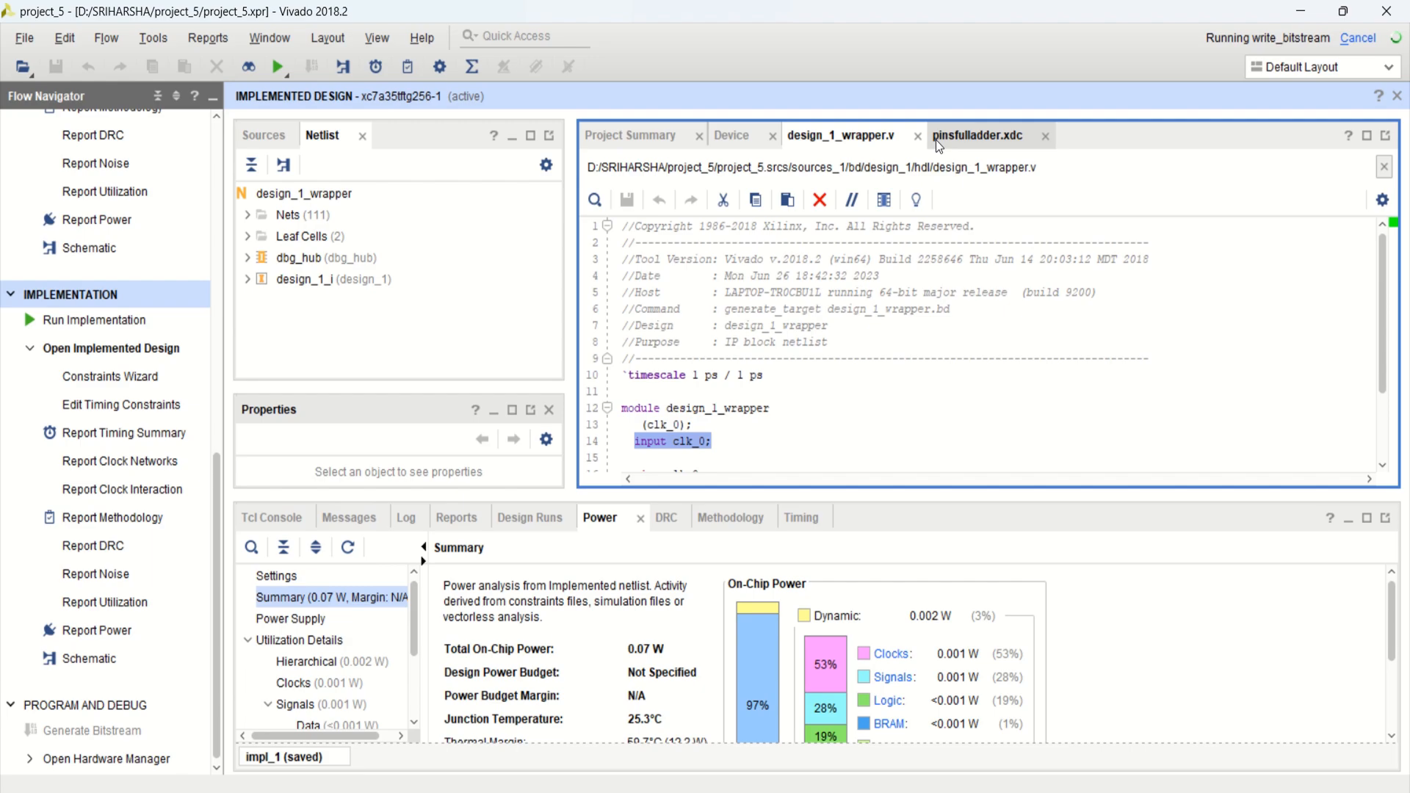
left_click(264, 136)
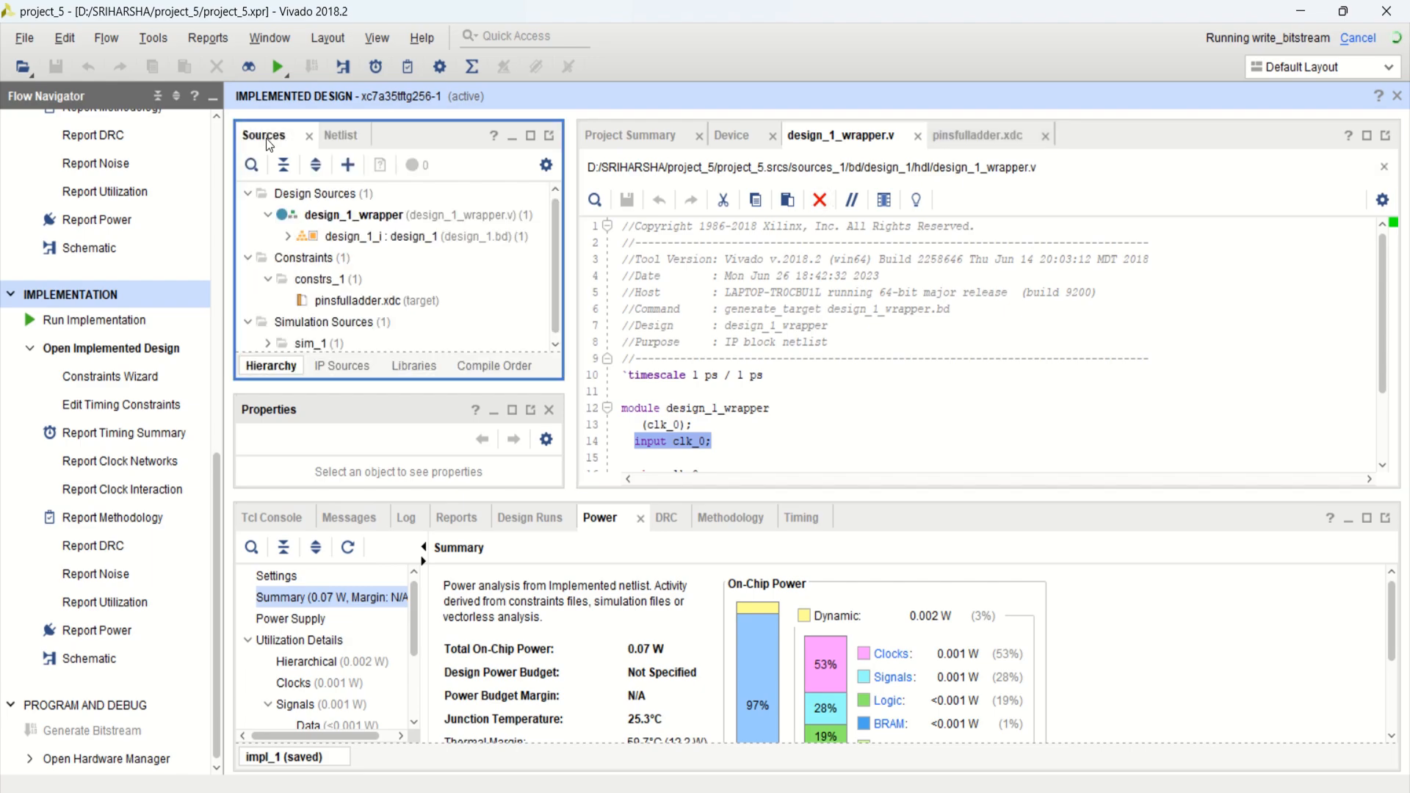
left_click(355, 241)
double_click(355, 243)
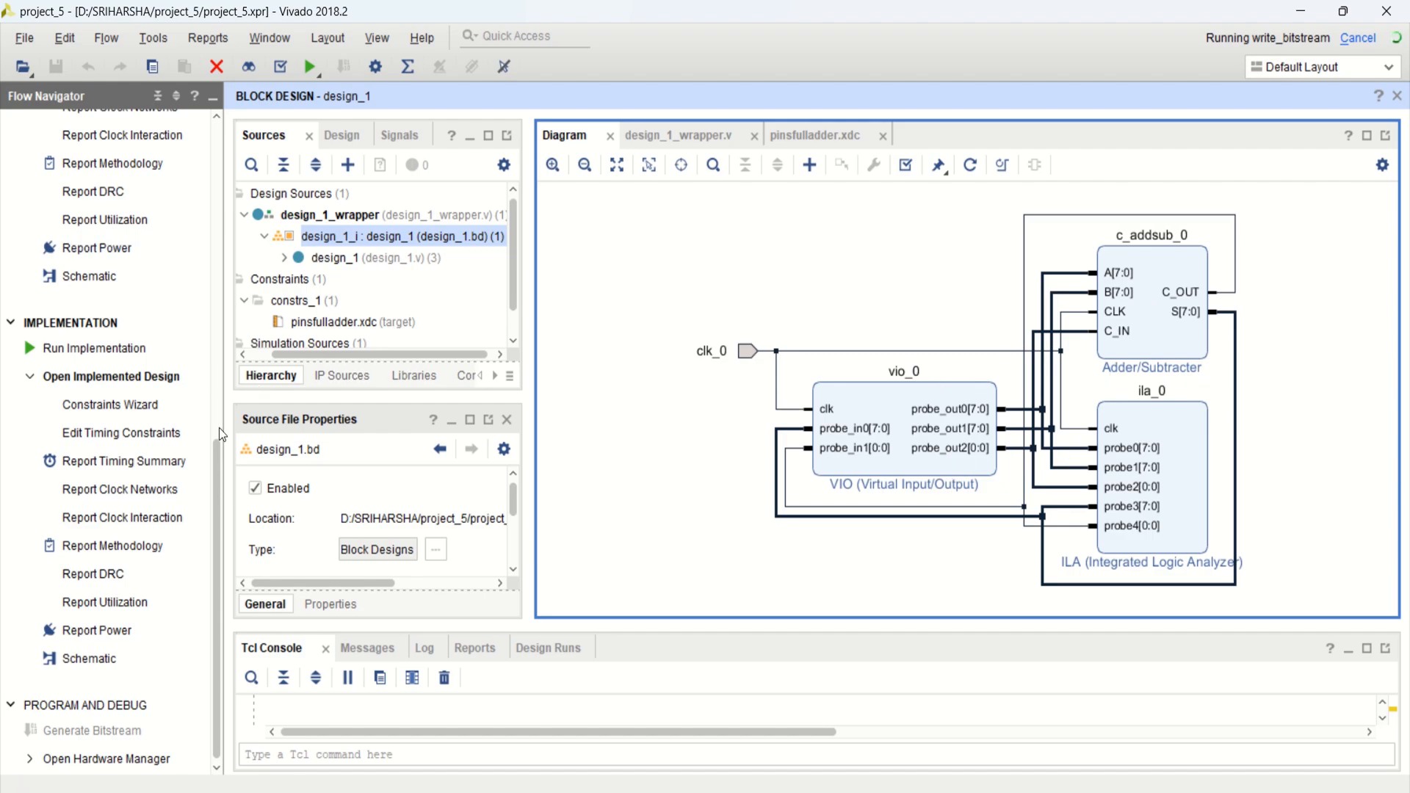
left_click_drag(216, 439, 169, 159)
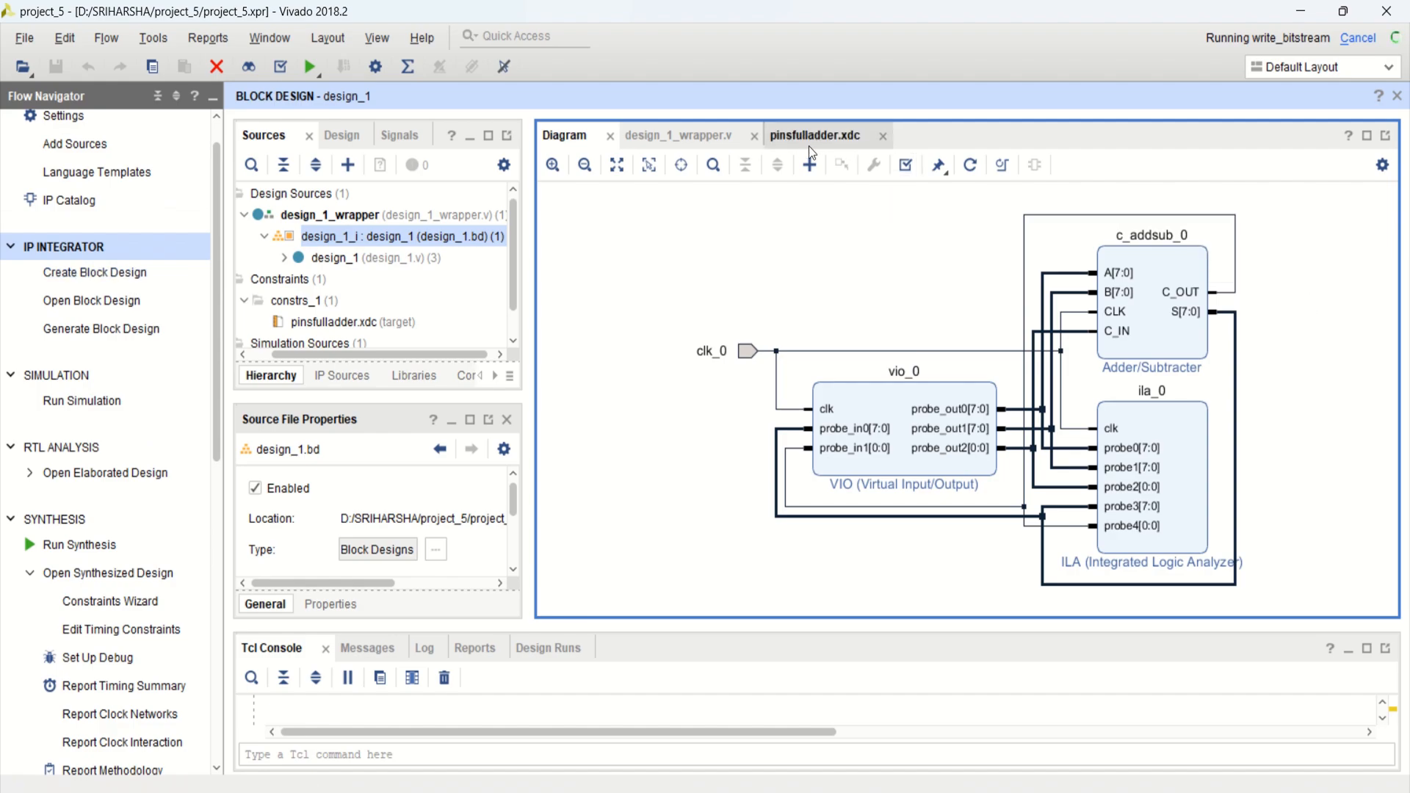
left_click(684, 139)
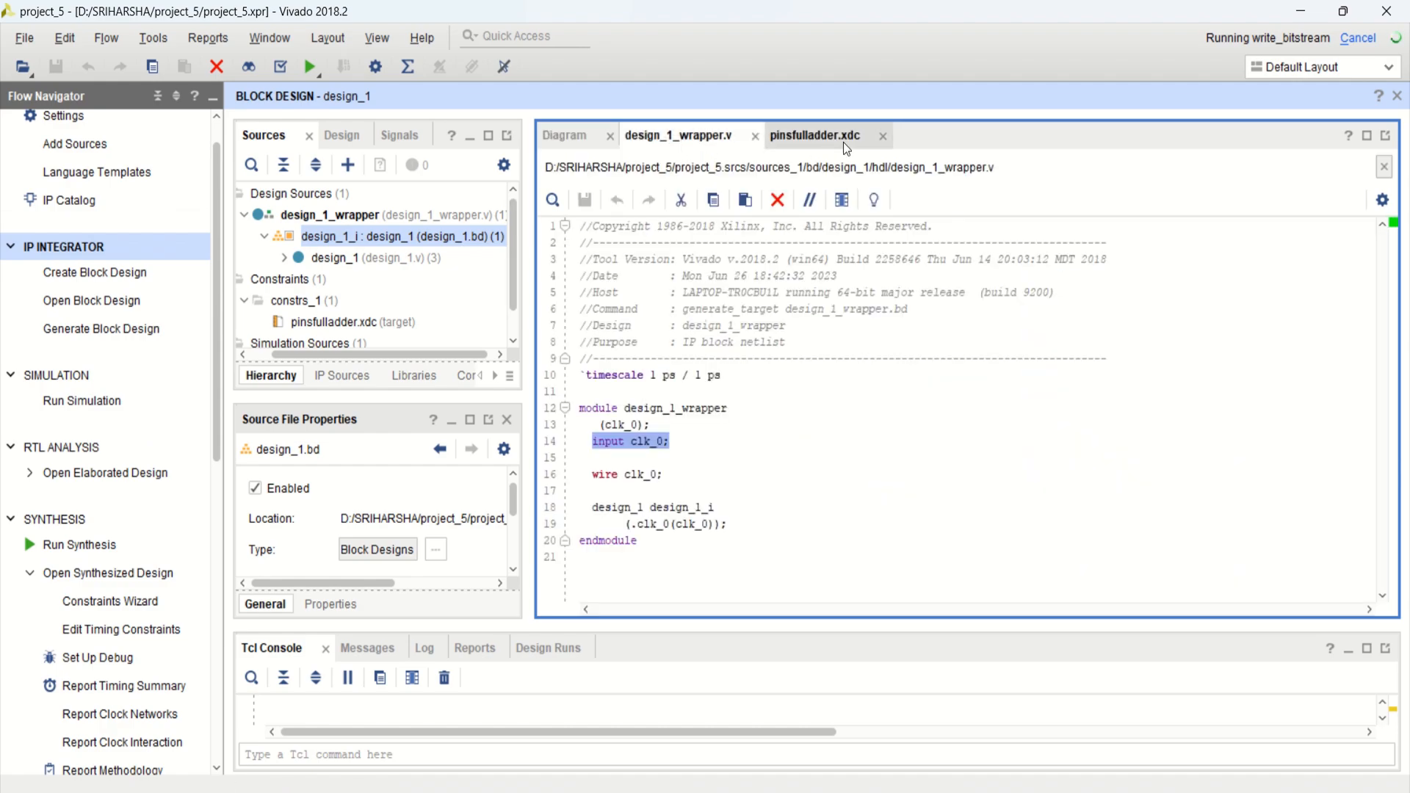
left_click(819, 140)
left_click(567, 140)
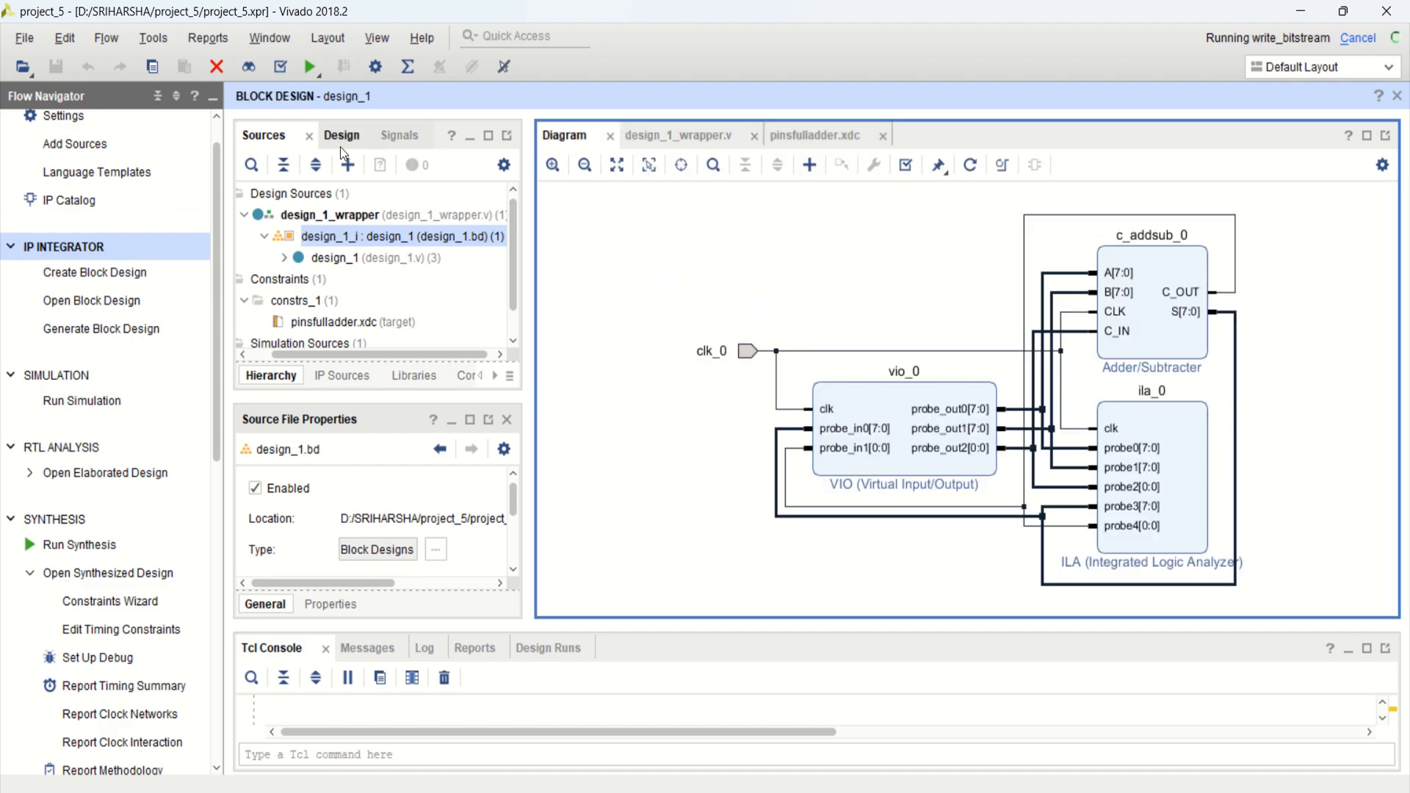
Examine the block design's nets and IP blocks, and inspect the configuration of the c_addsub_0 adder block.
left_click(339, 144)
scroll(375, 283, "up", 5)
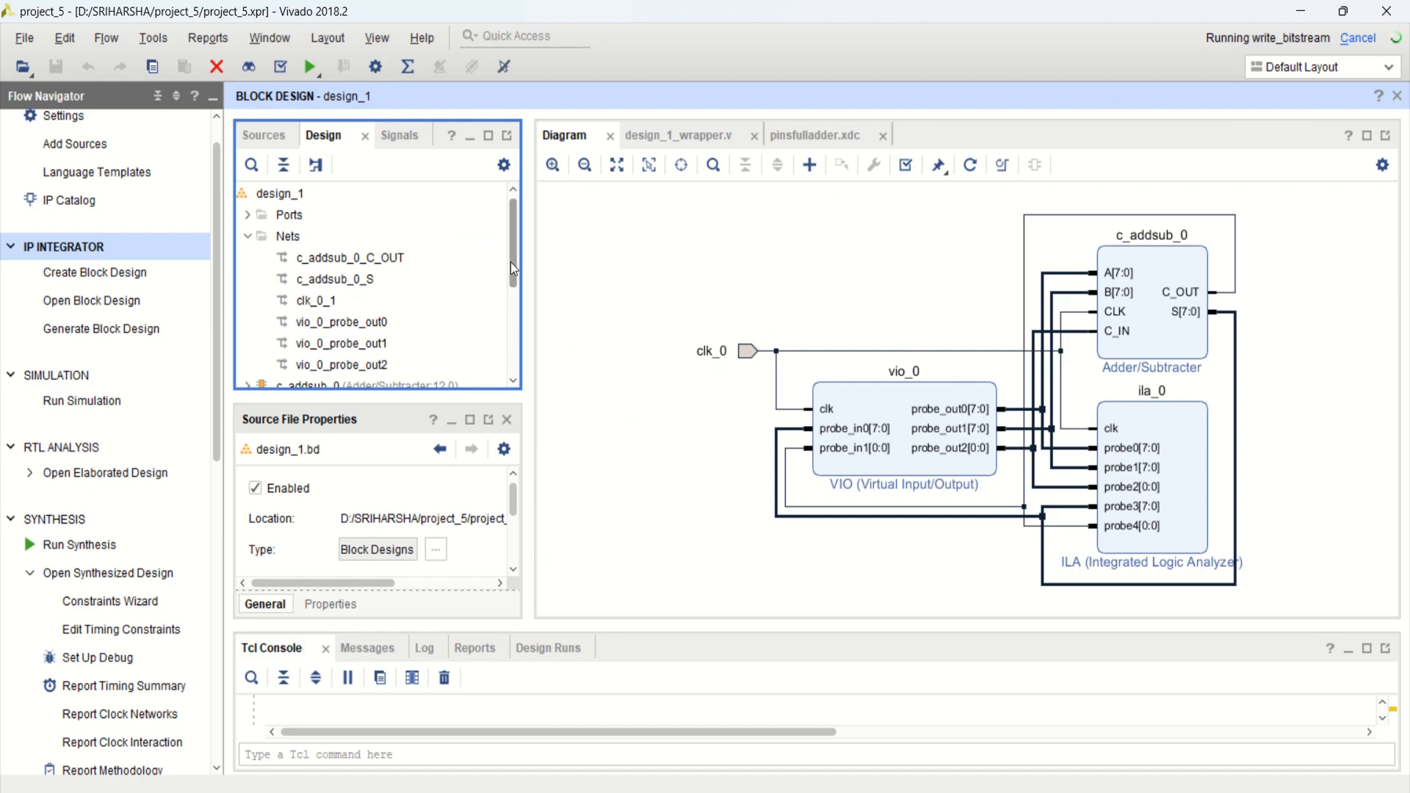
left_click_drag(509, 261, 518, 373)
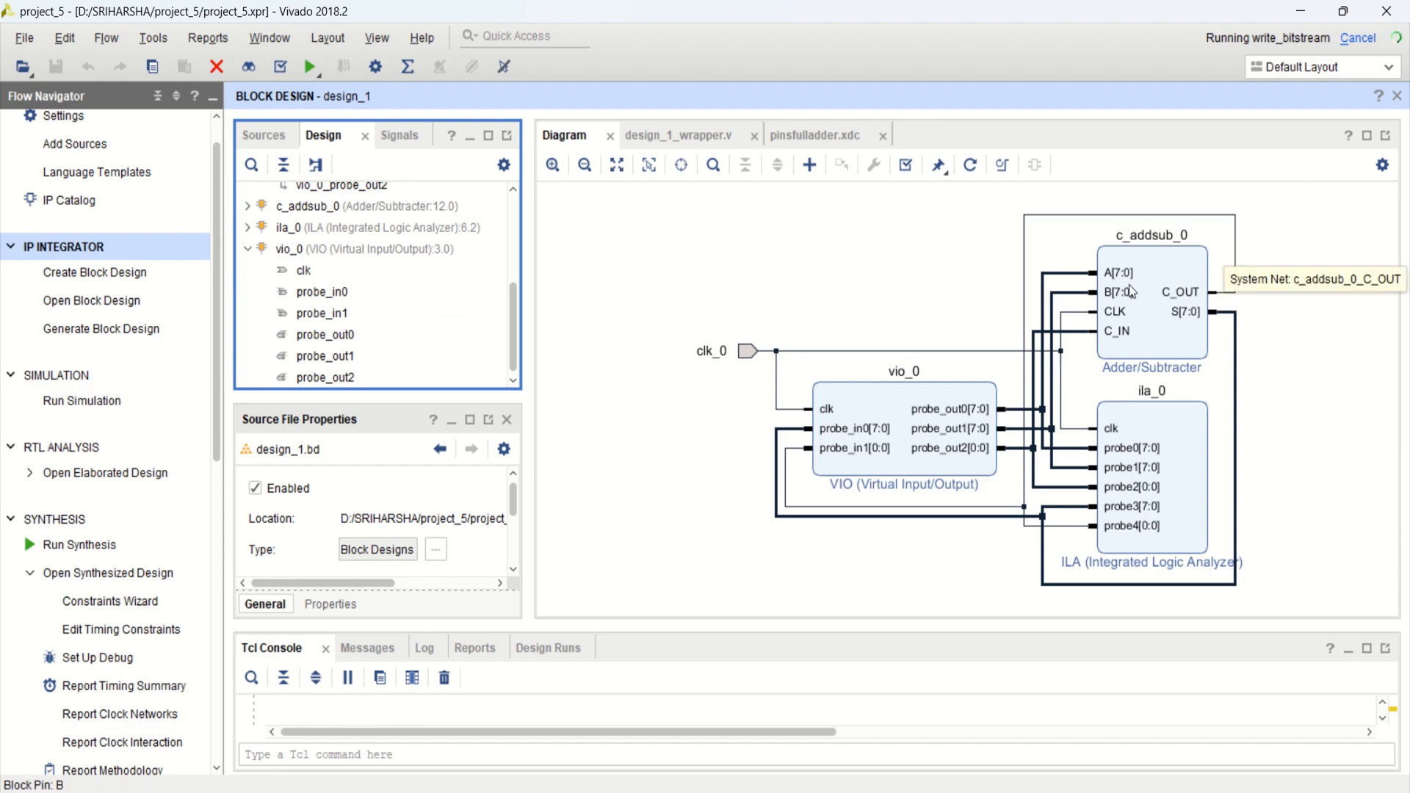
left_click(1149, 278)
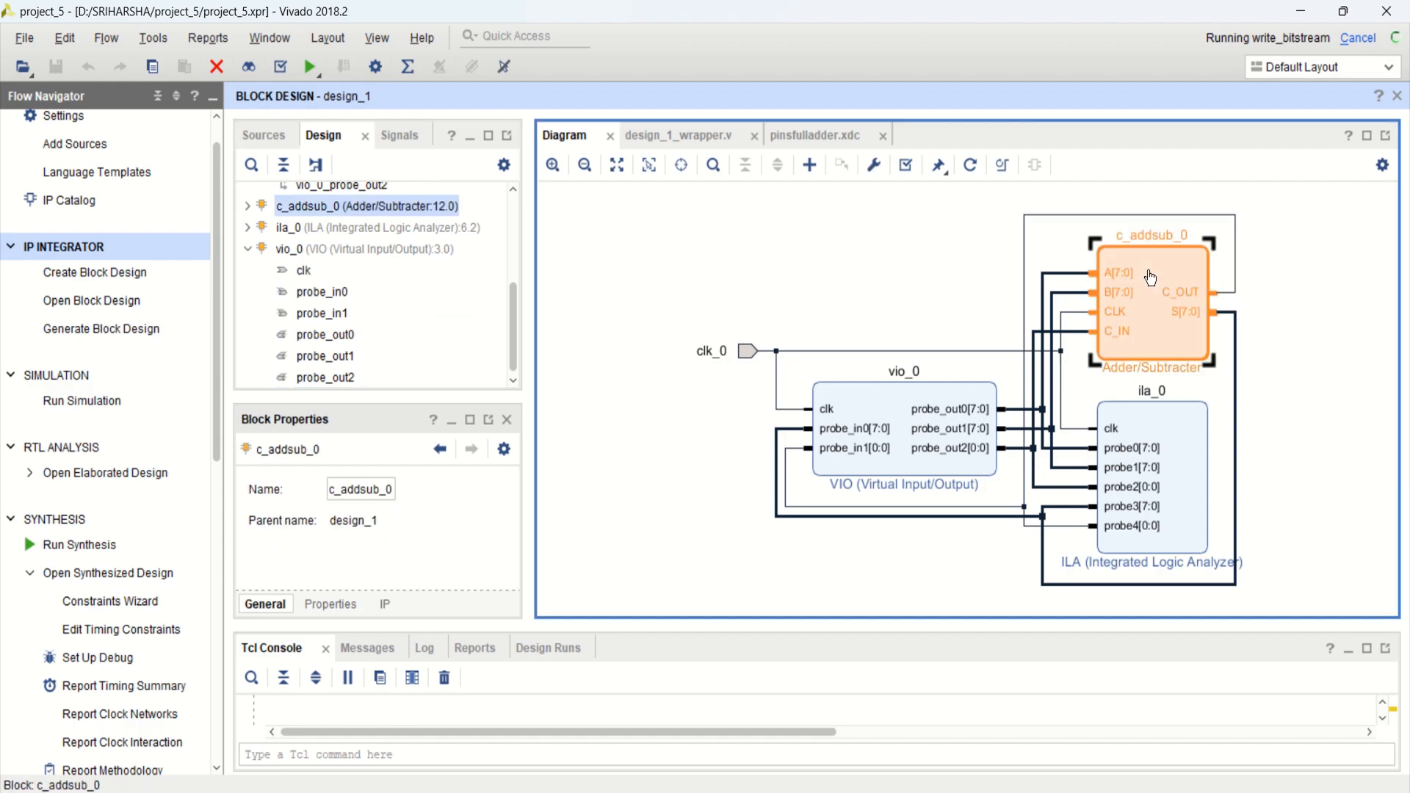
double_click(1149, 278)
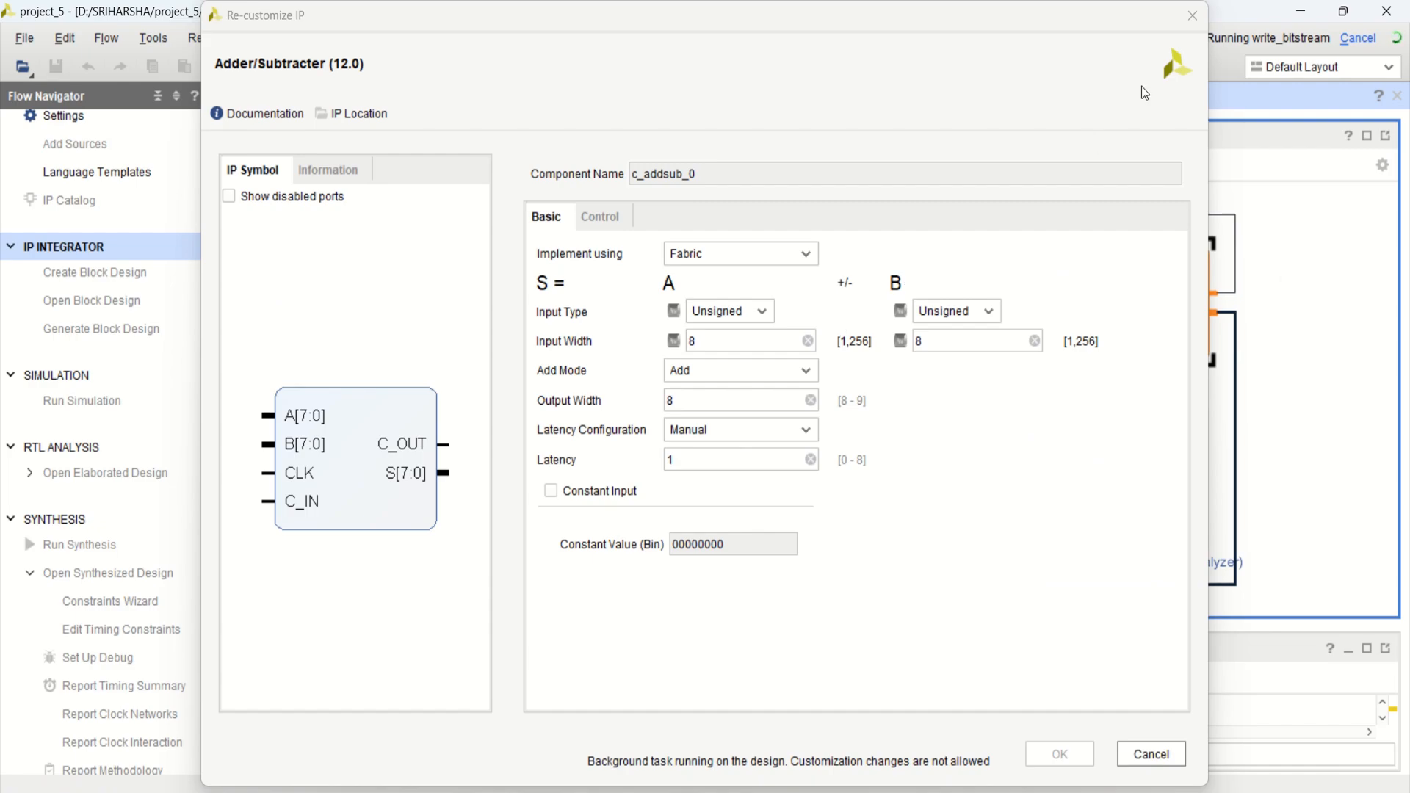
left_click(1192, 16)
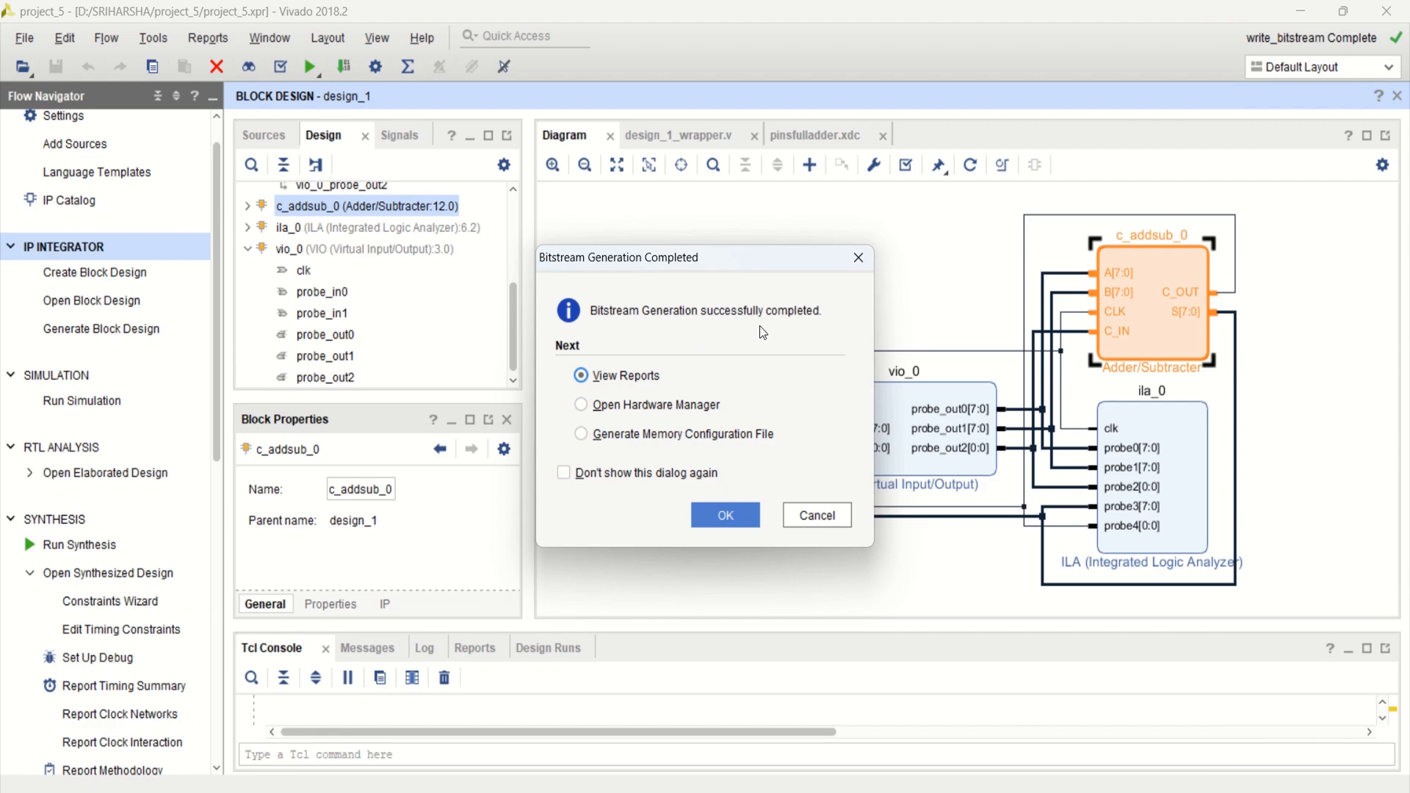
Open the Hardware Manager after bitstream generation and auto-connect to the local hardware target.
left_click(583, 406)
left_click(716, 520)
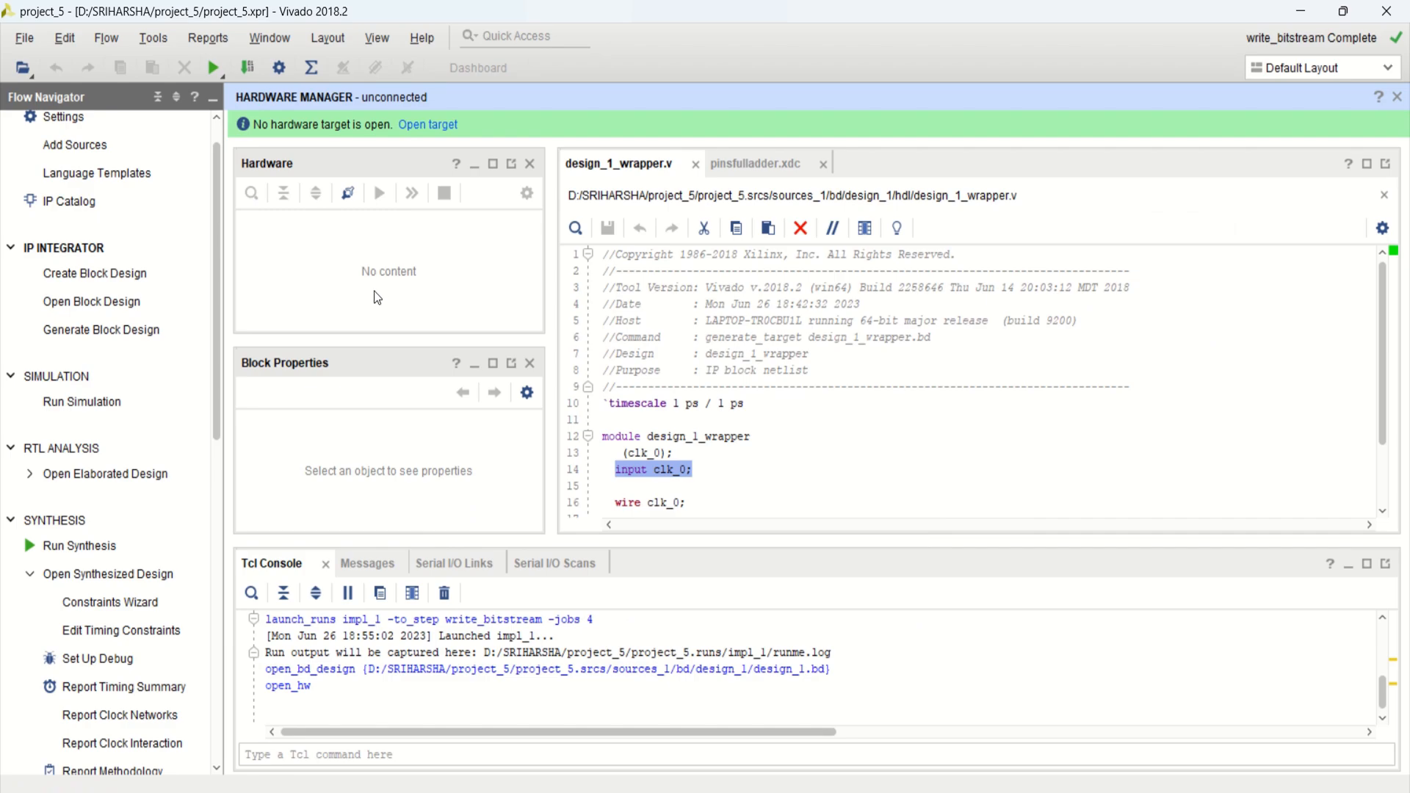
left_click_drag(403, 338, 403, 365)
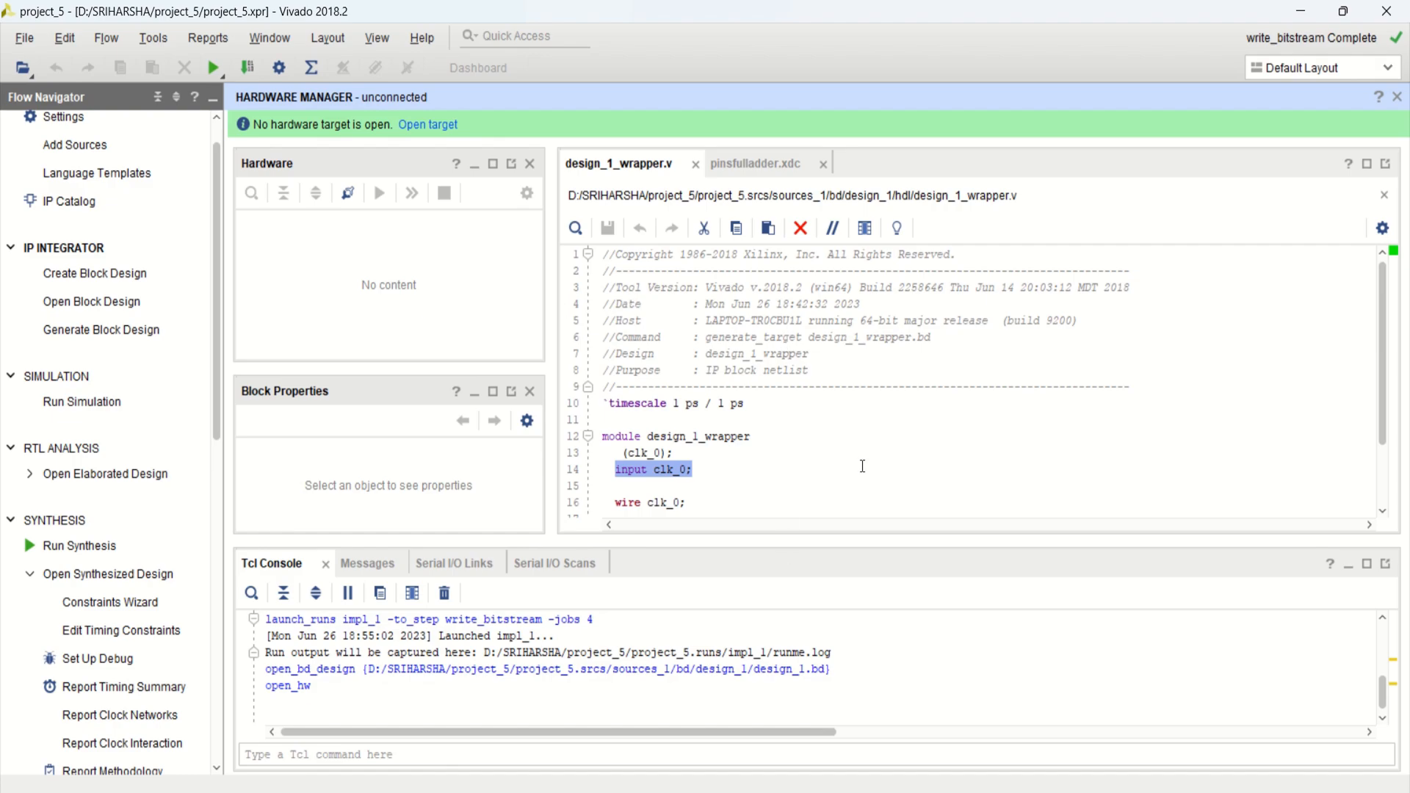
left_click(439, 130)
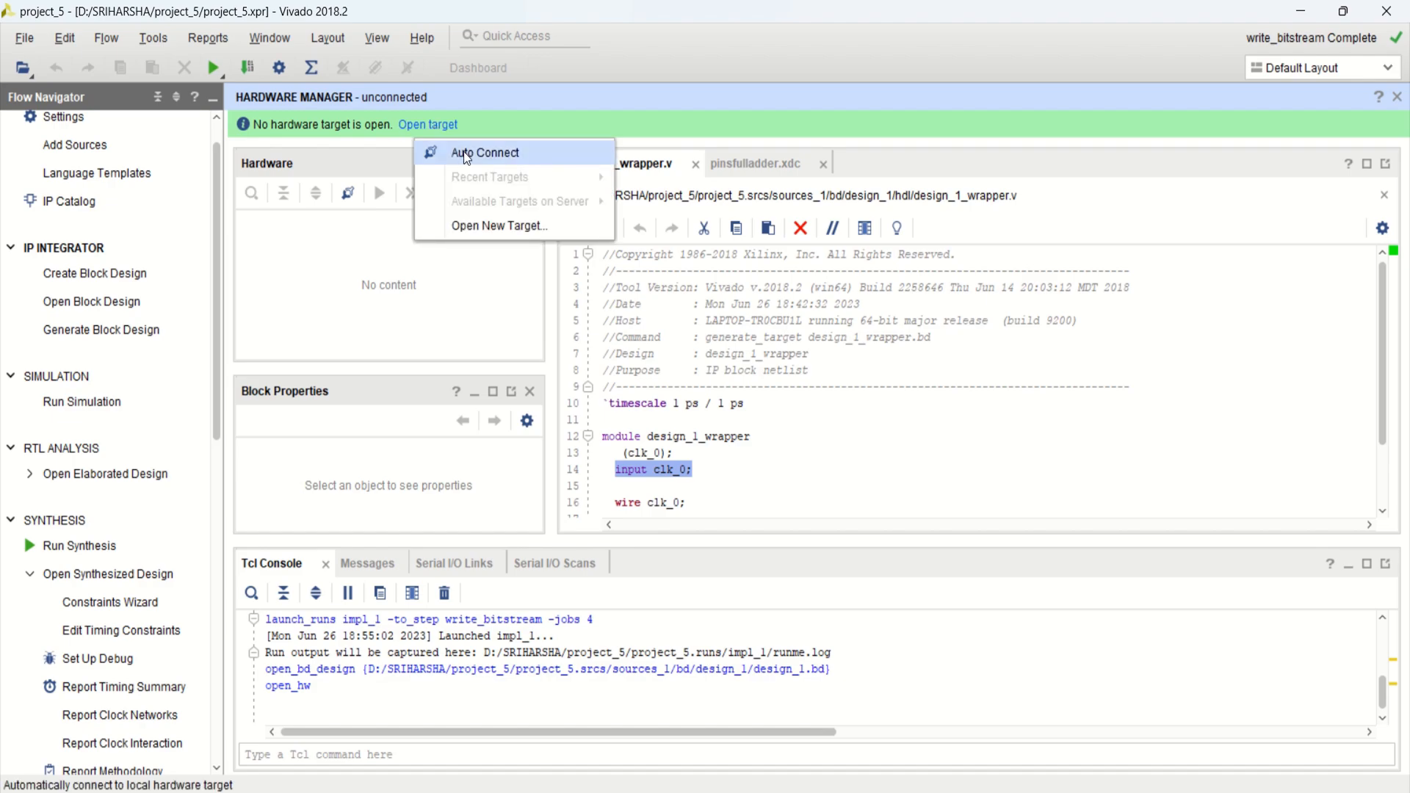
left_click(494, 154)
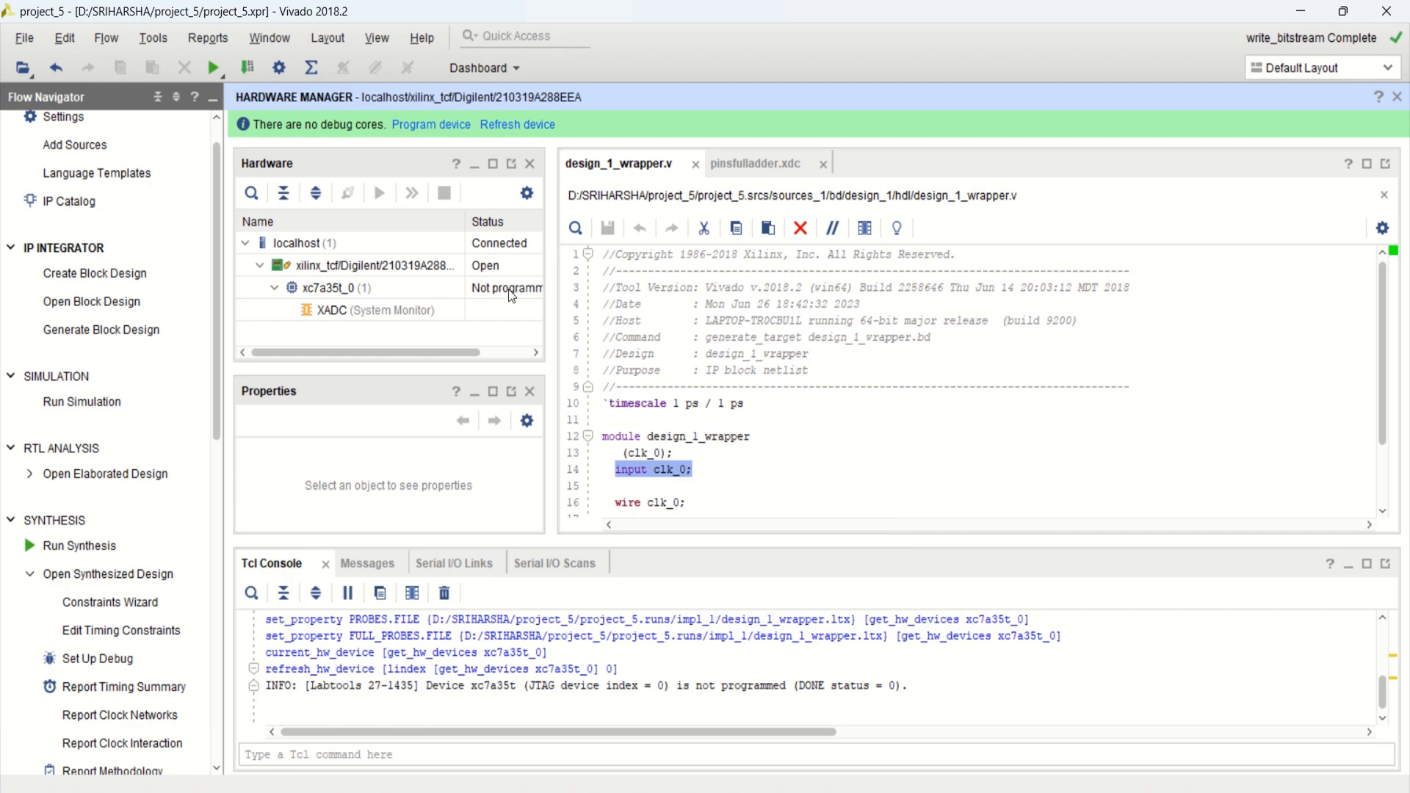
Program the xc7a35t_0 device with design_1_wrapper.bit and design_1_wrapper.ltx, and enlarge the hw_ila_1 waveform area to show all probes.
left_click(434, 128)
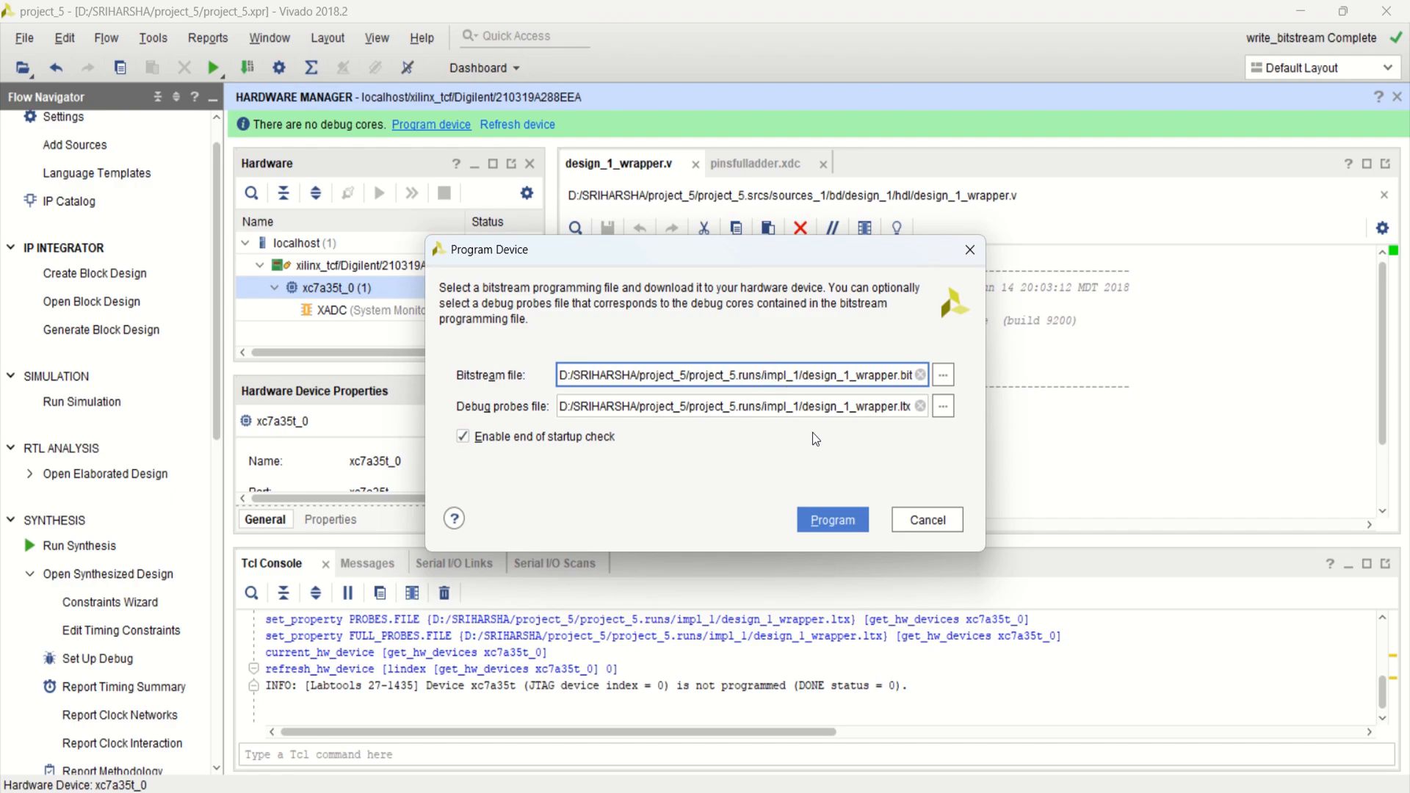
left_click(848, 526)
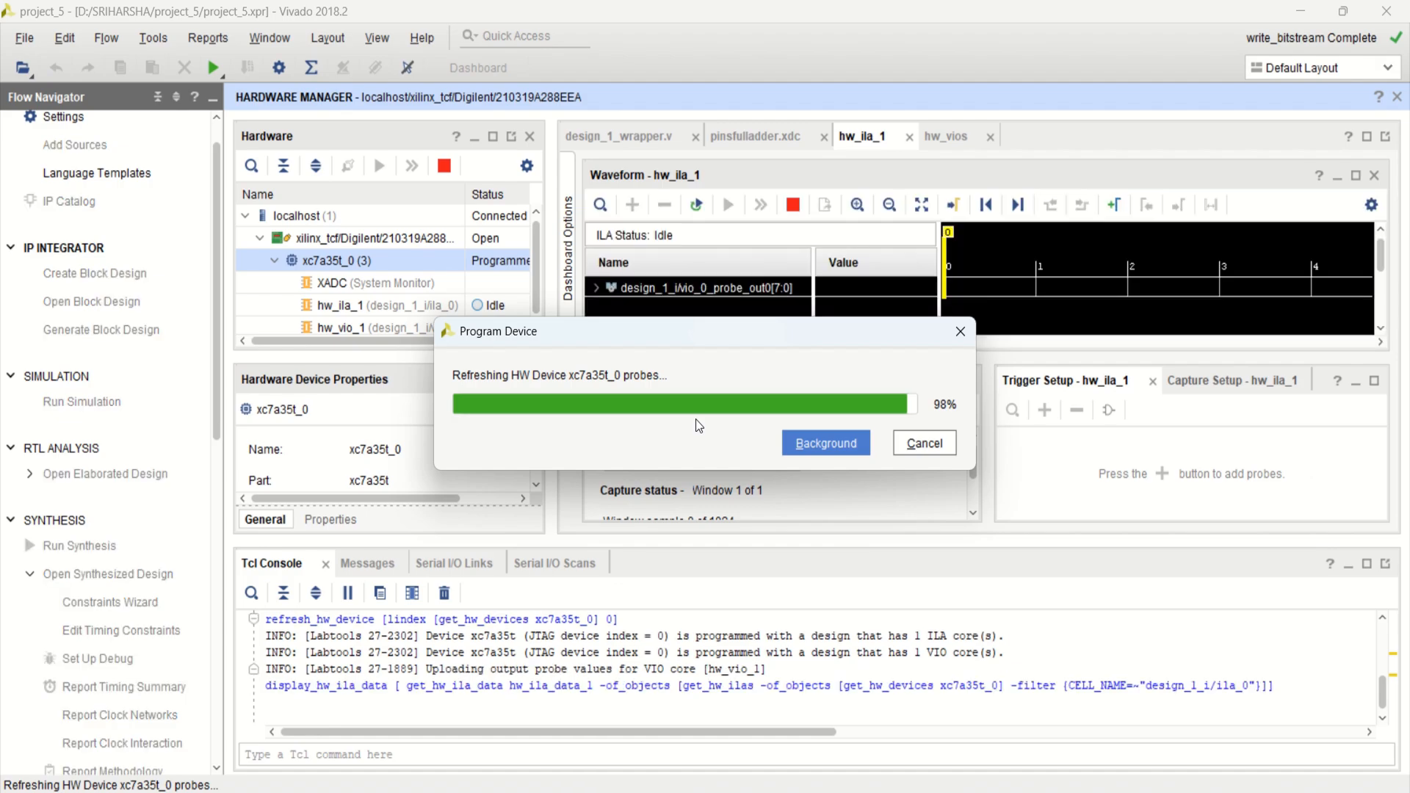
left_click_drag(871, 541, 861, 649)
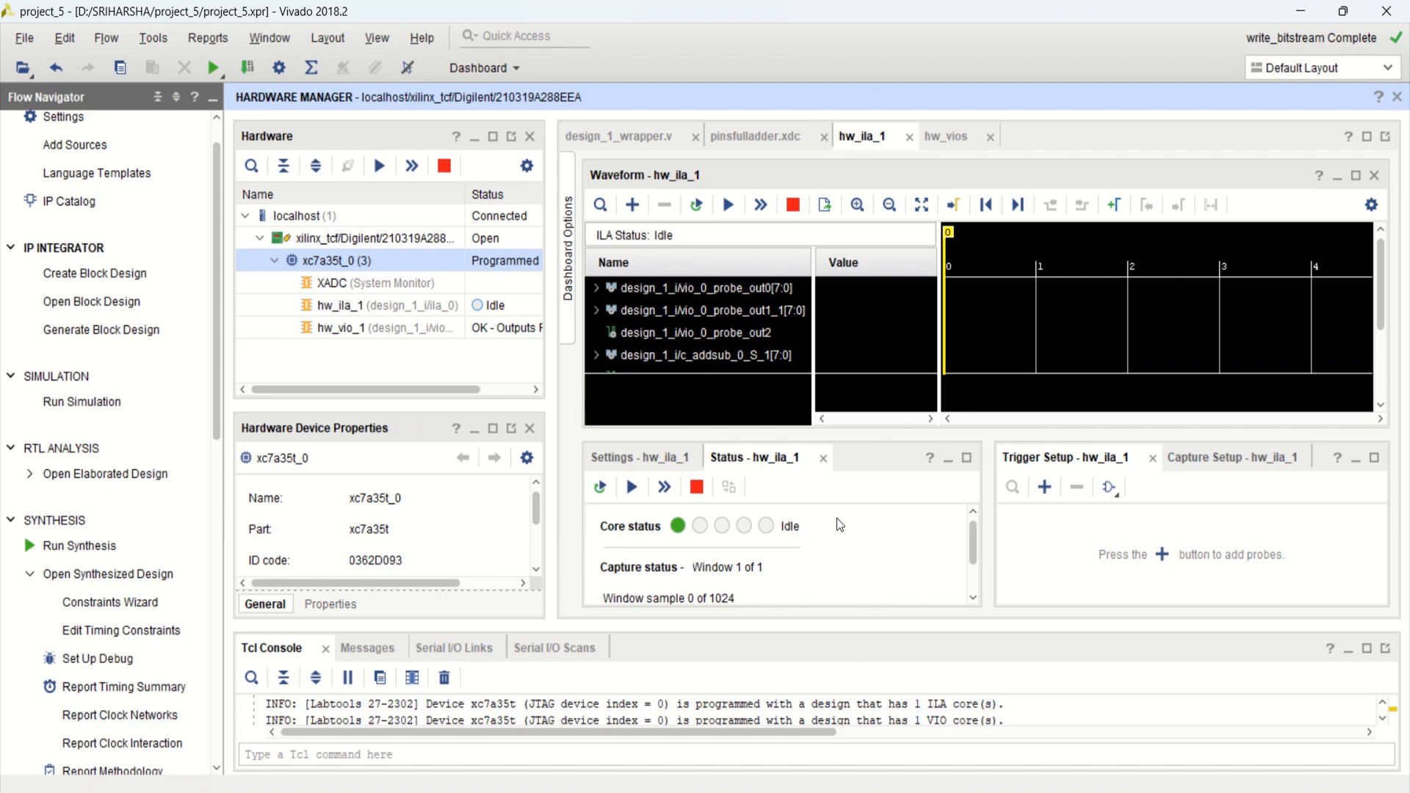
left_click_drag(893, 429, 892, 530)
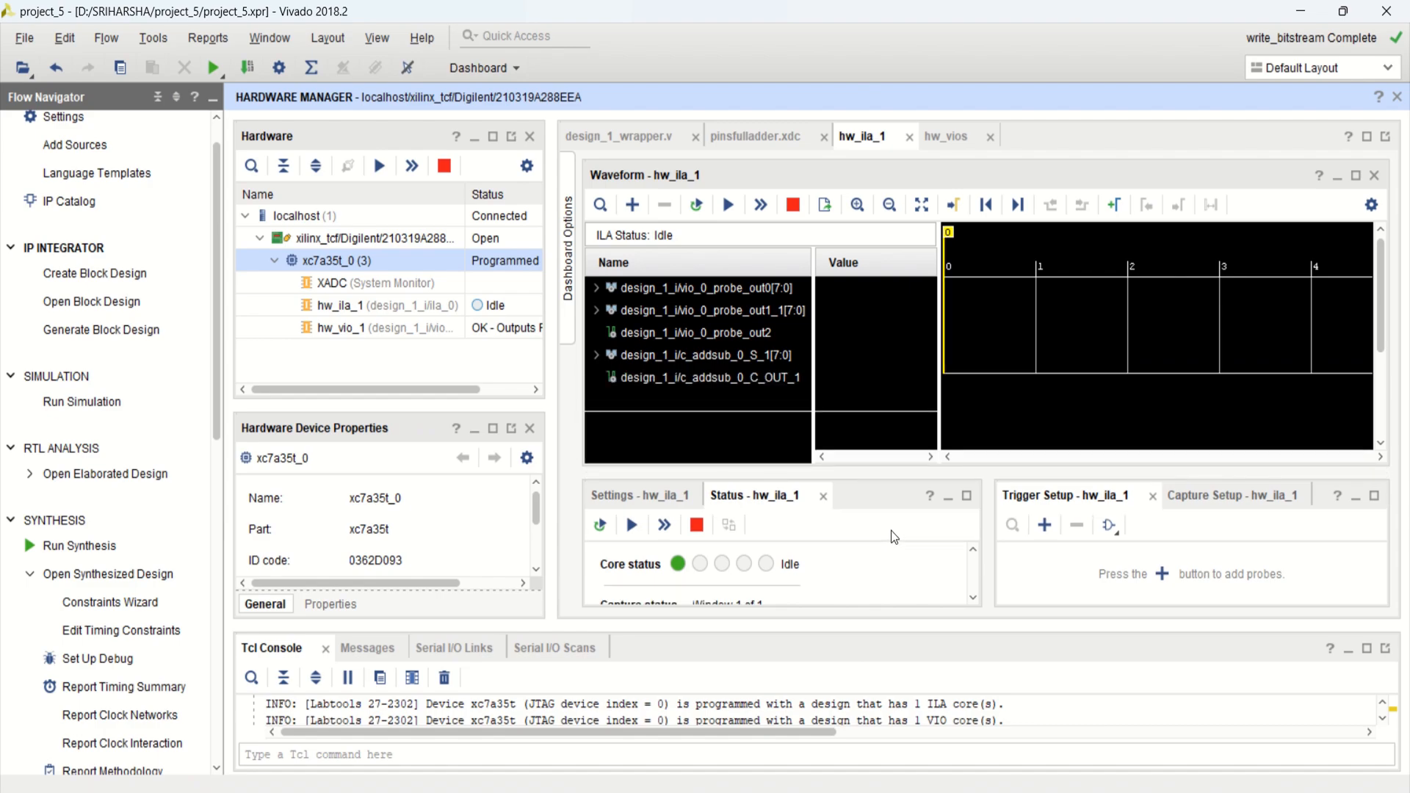
Add all five available probes, from c_addsub_0_C_OUT through vio_0_probe_out2_1, to the hw_vio_1 dashboard.
left_click(957, 134)
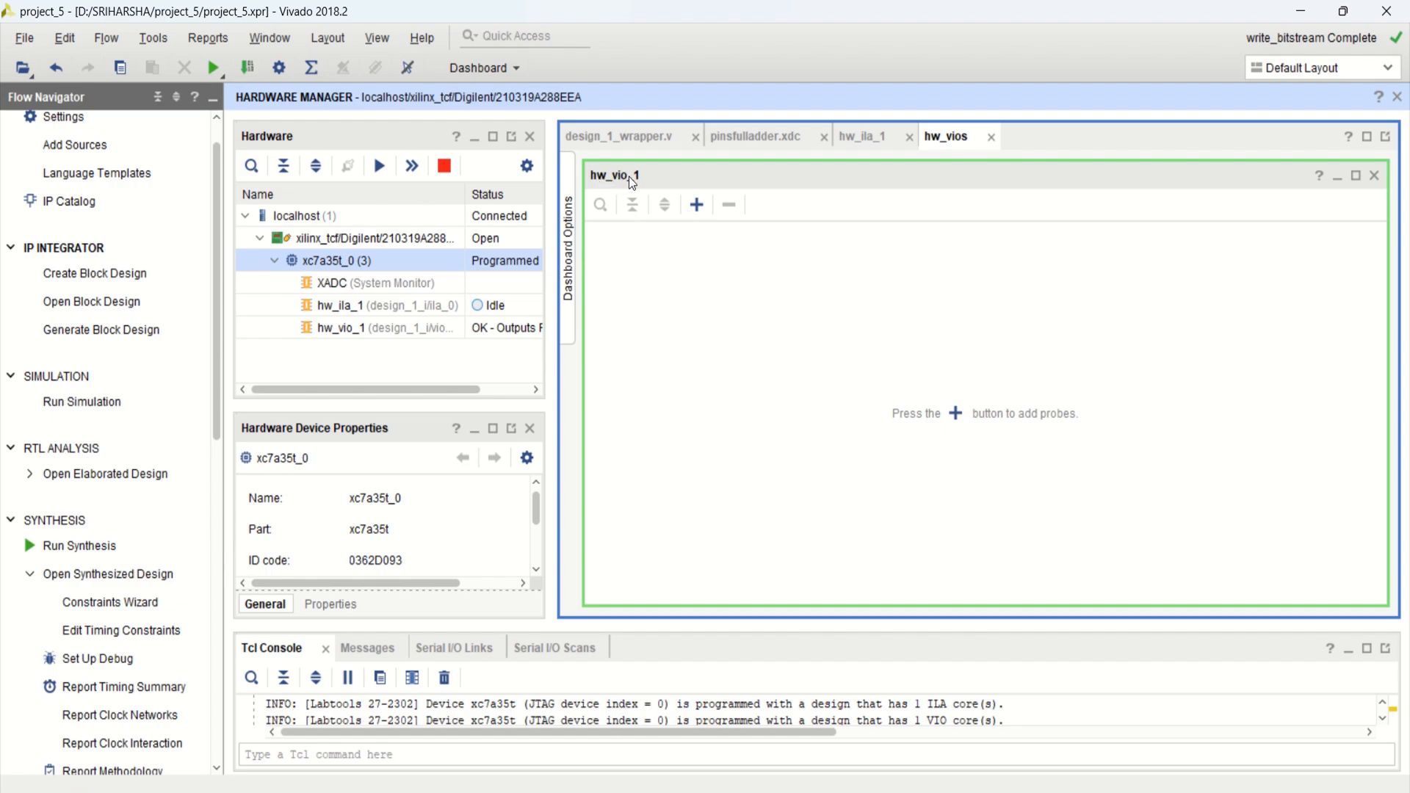
left_click(874, 137)
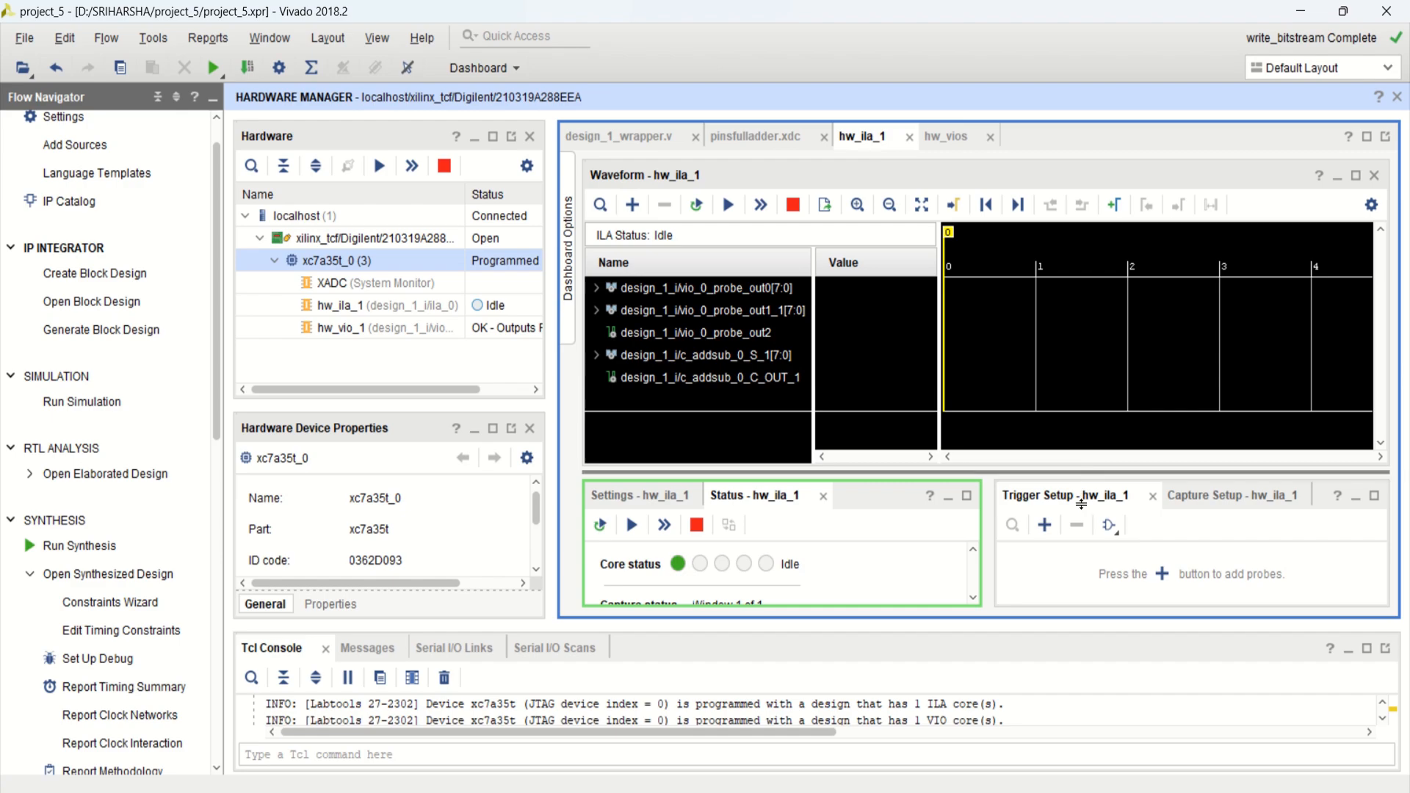
left_click(945, 138)
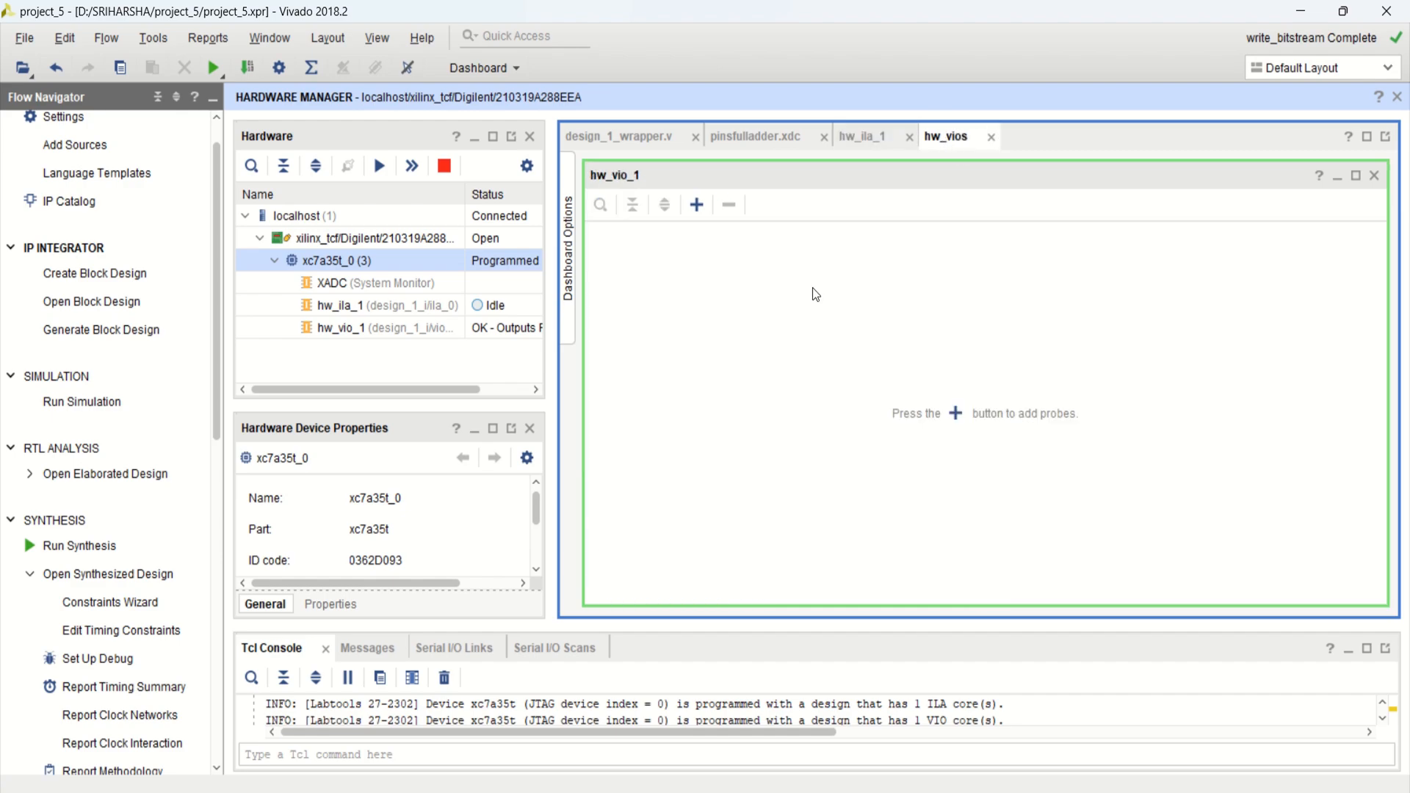
left_click(696, 206)
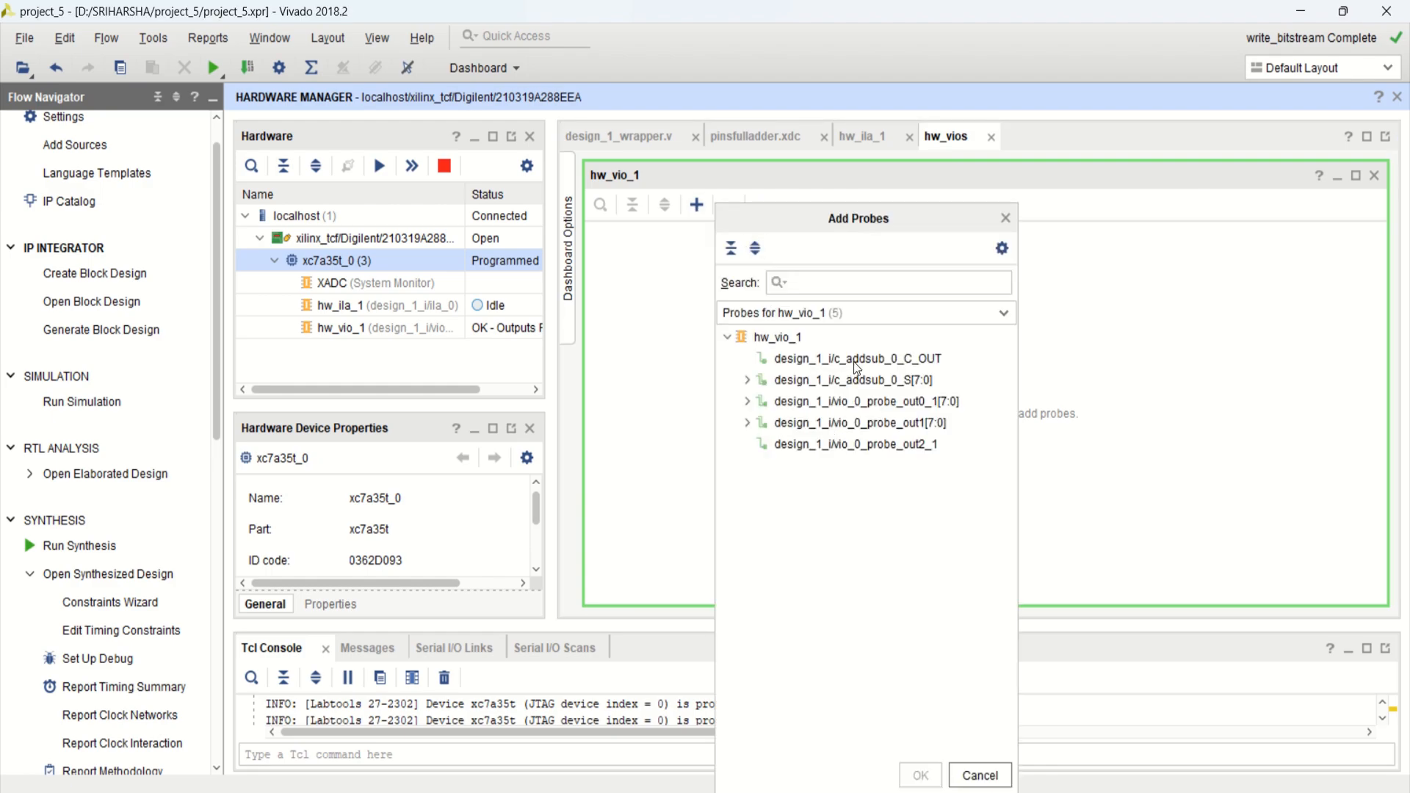
left_click(856, 360)
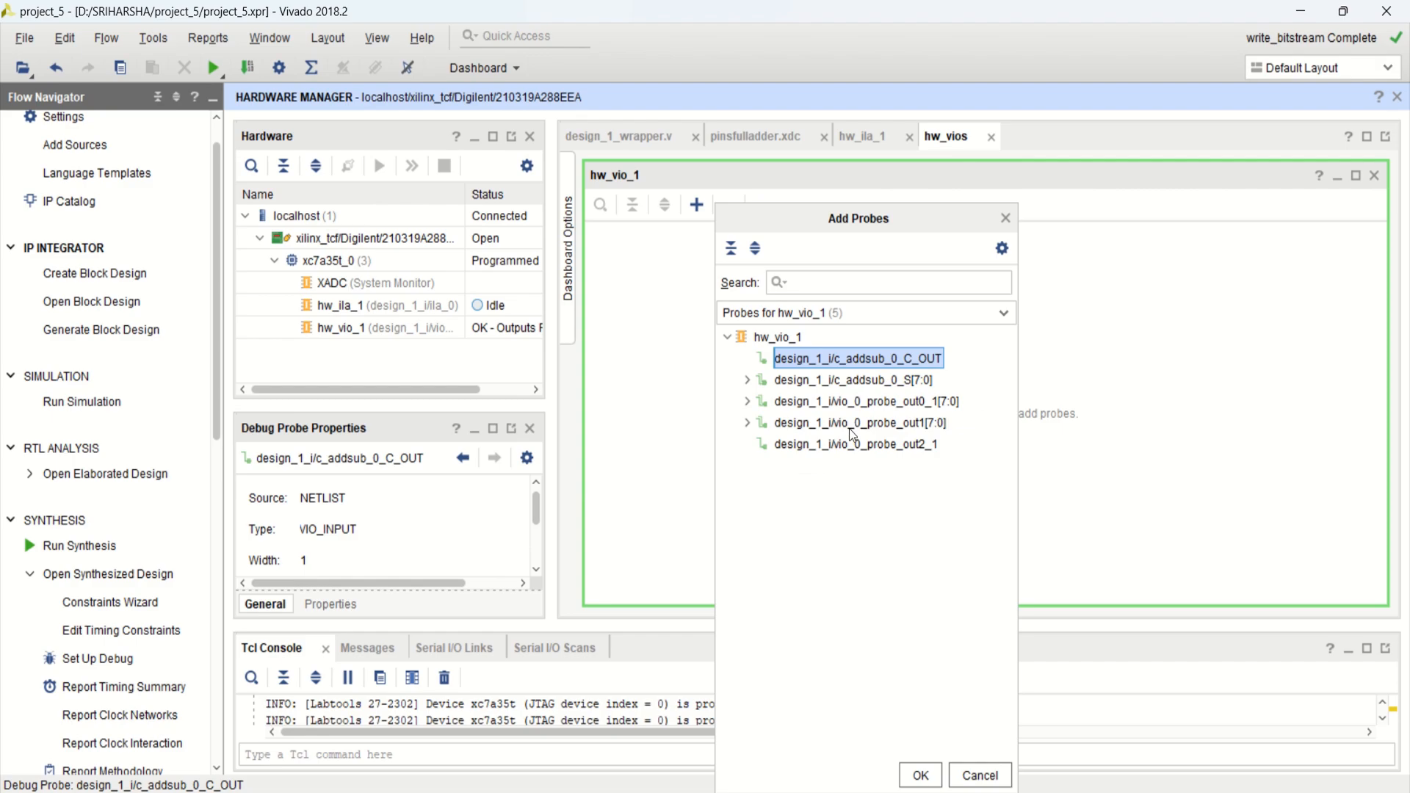
left_click(835, 446, "shift")
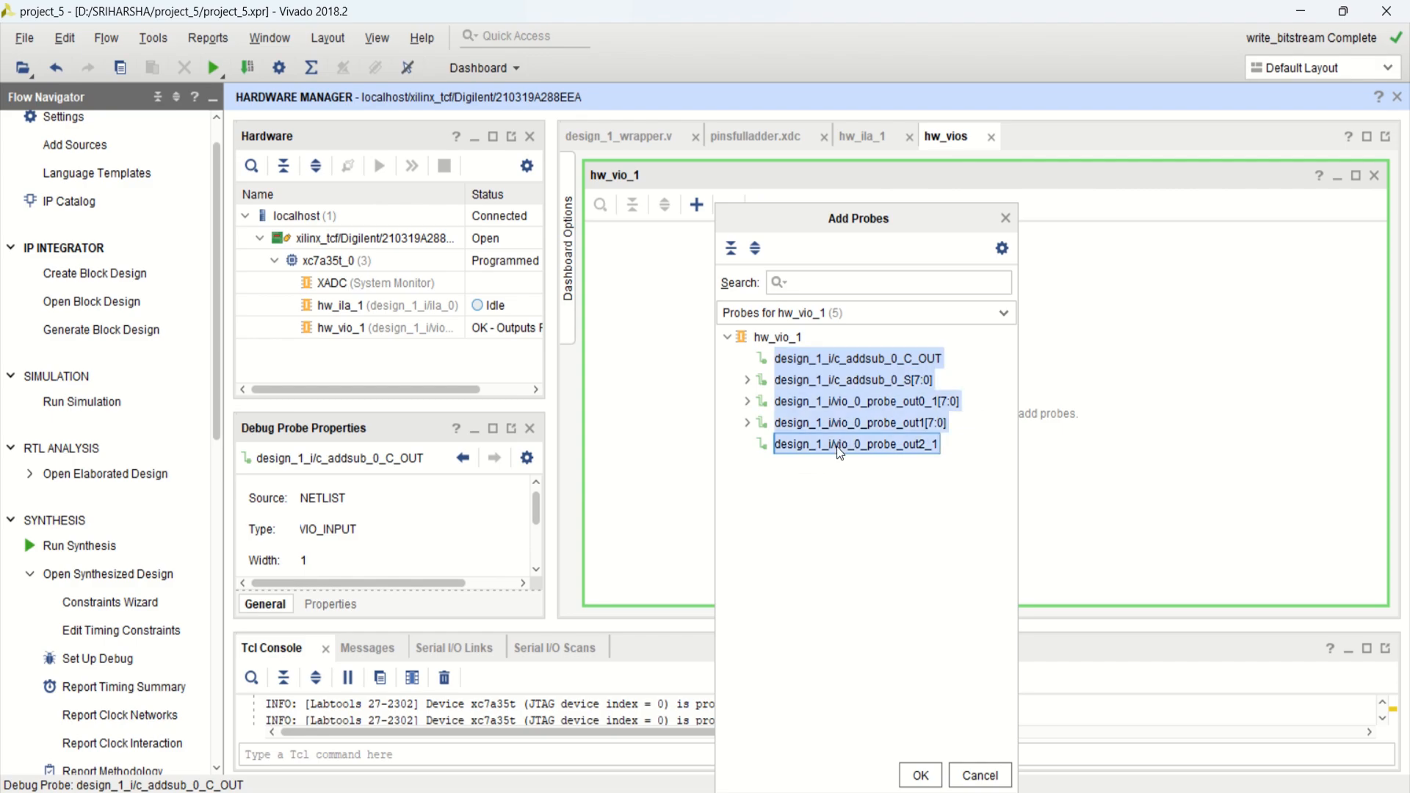
left_click(920, 776)
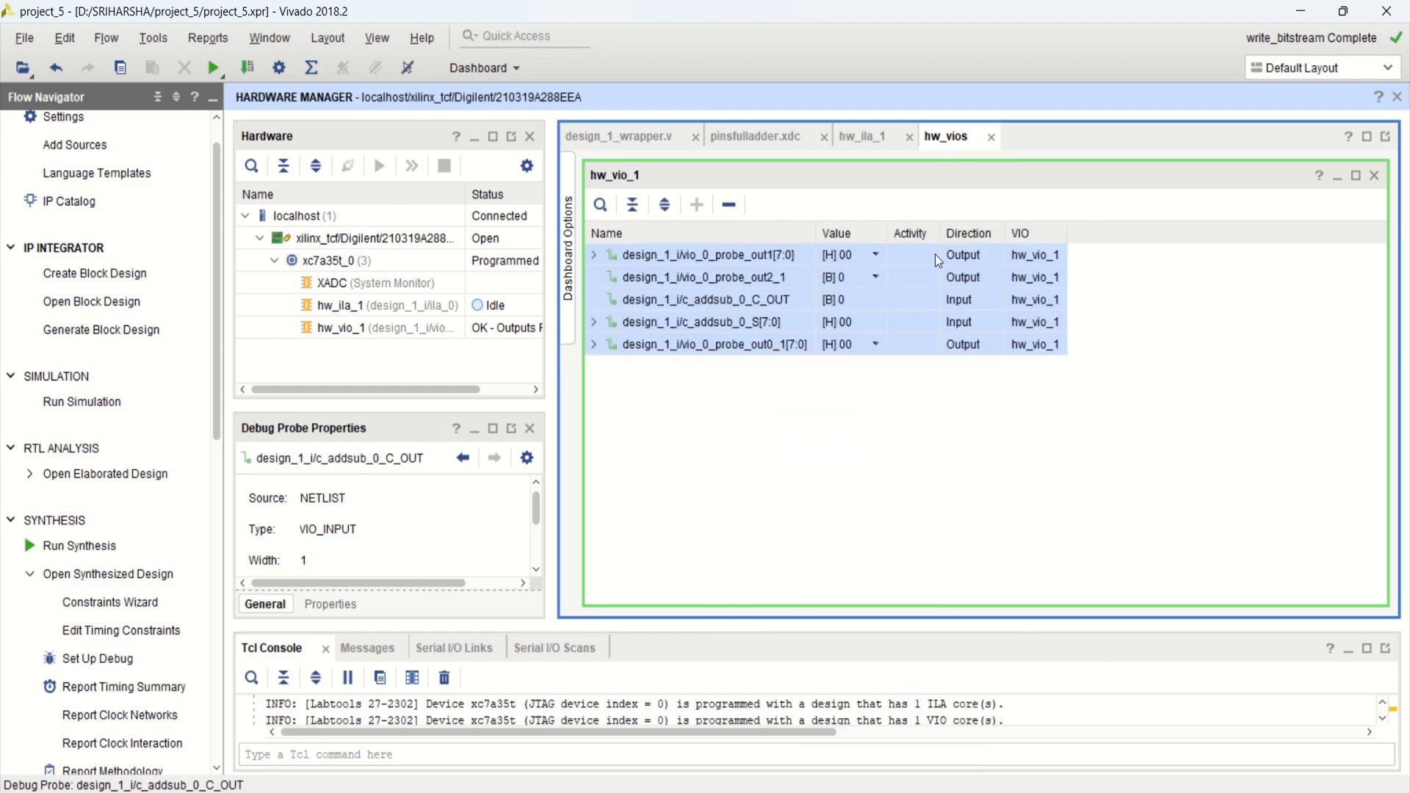
Widen the hw_vio_1 value column and reorder the probes so vio_0_probe_out1[7:0] and vio_0_probe_out2_1 follow vio_0_probe_out0_1[7:0].
left_click_drag(888, 224, 933, 224)
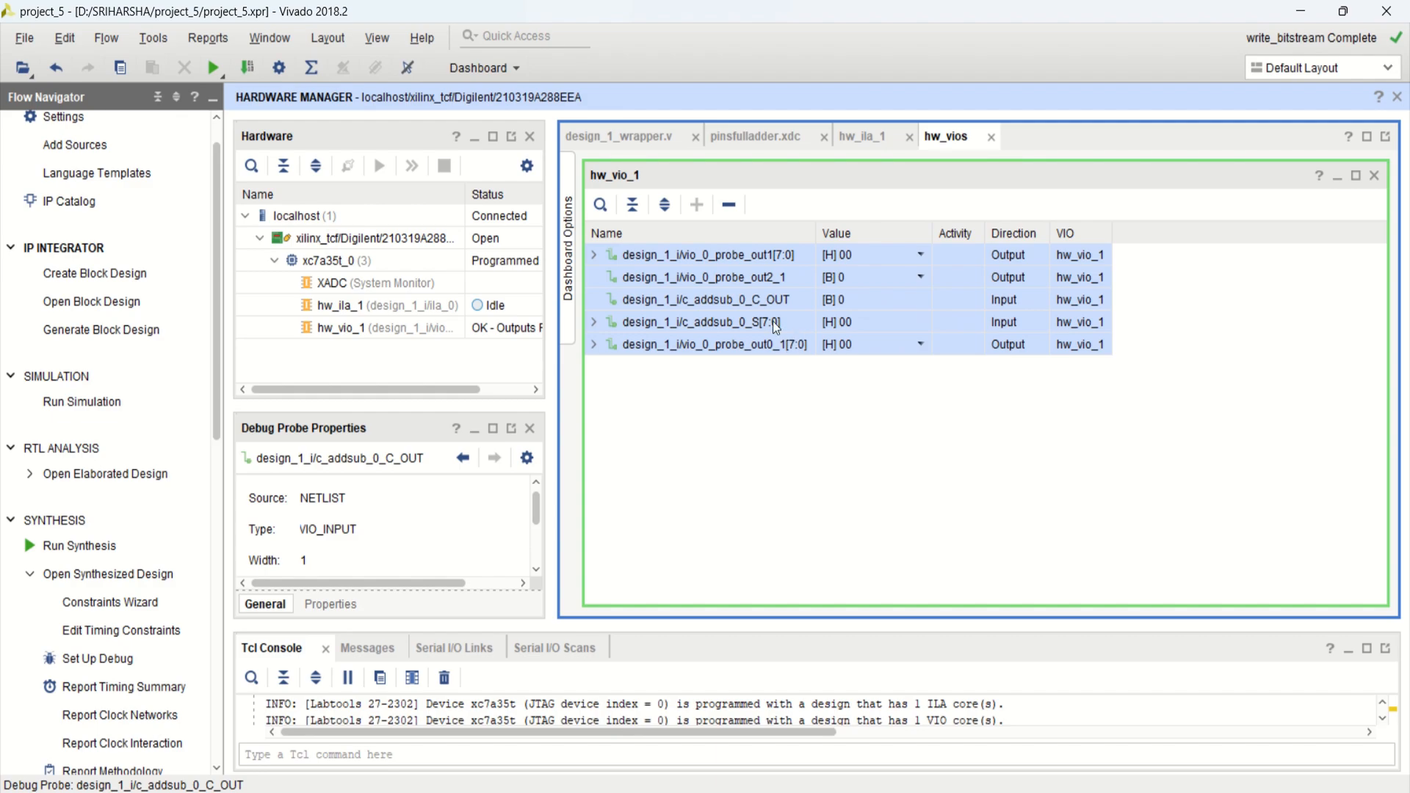
left_click(761, 257)
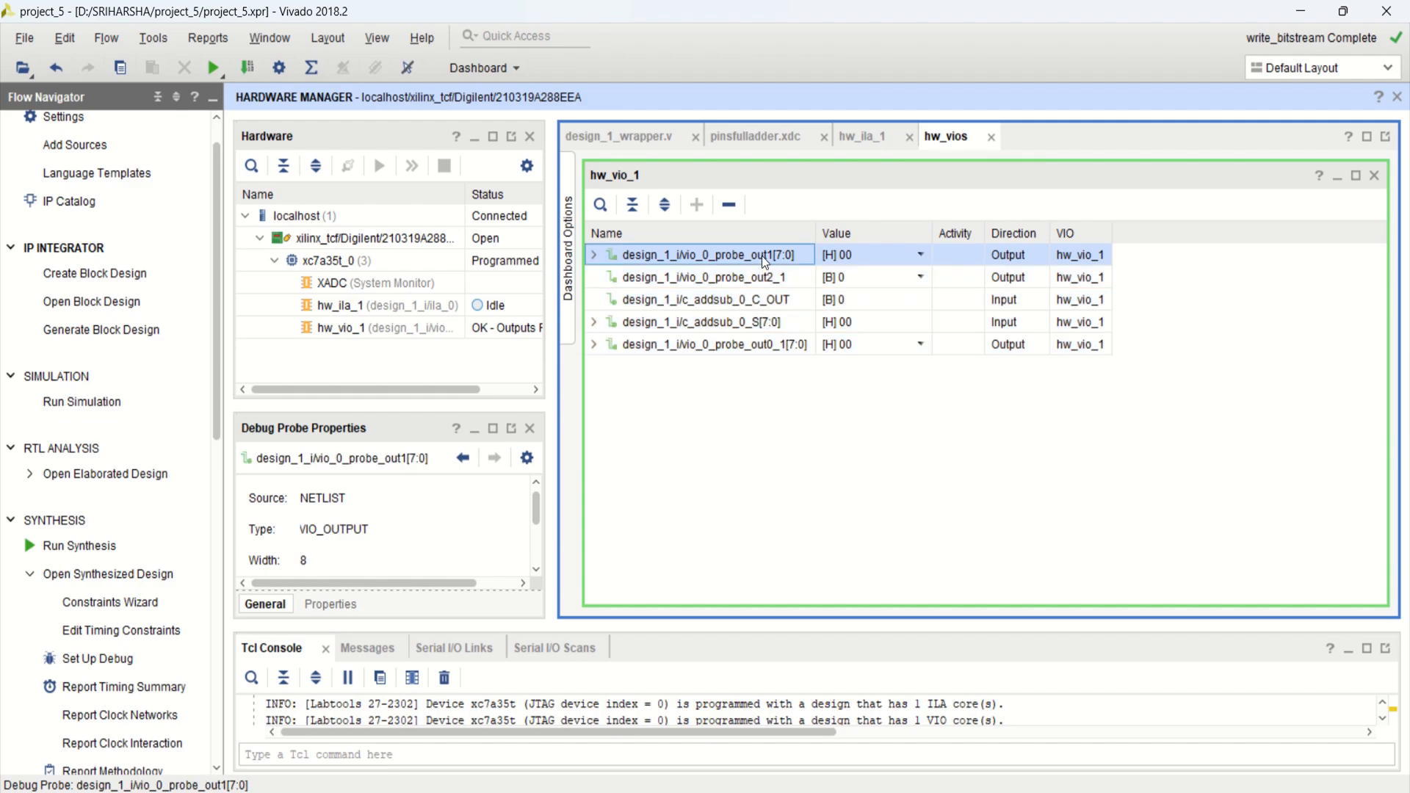
left_click_drag(761, 351, 757, 371)
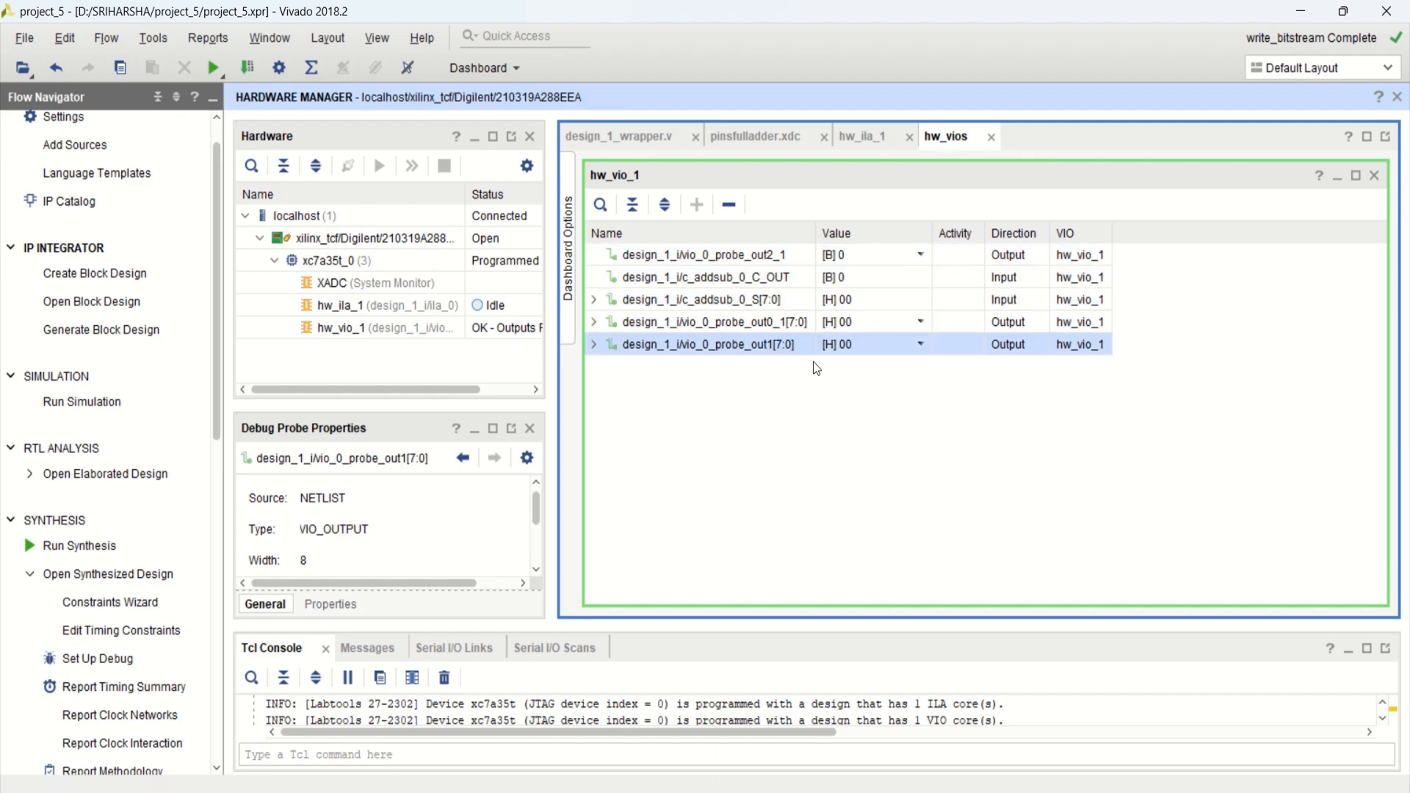
left_click(760, 257)
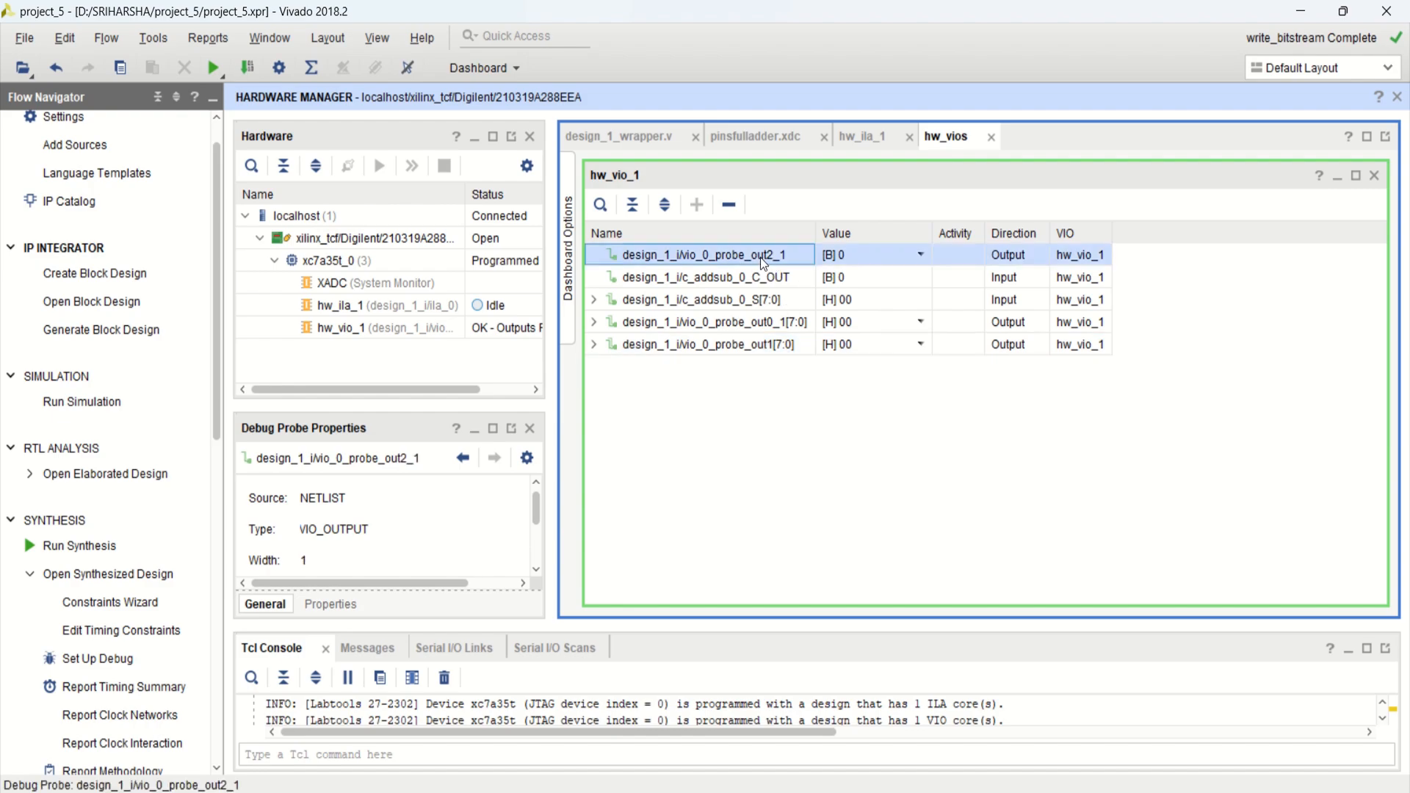
left_click_drag(615, 255, 627, 359)
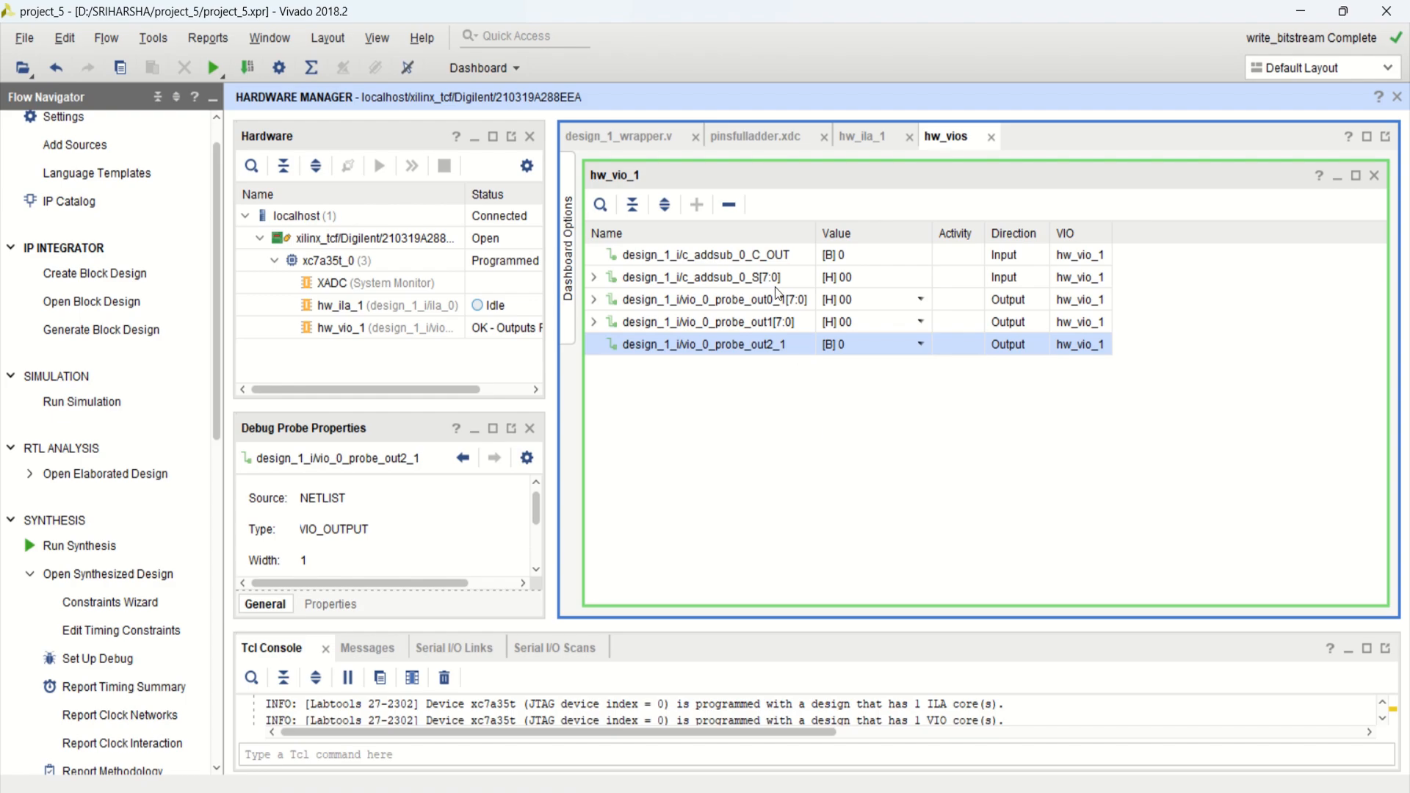
left_click(793, 307)
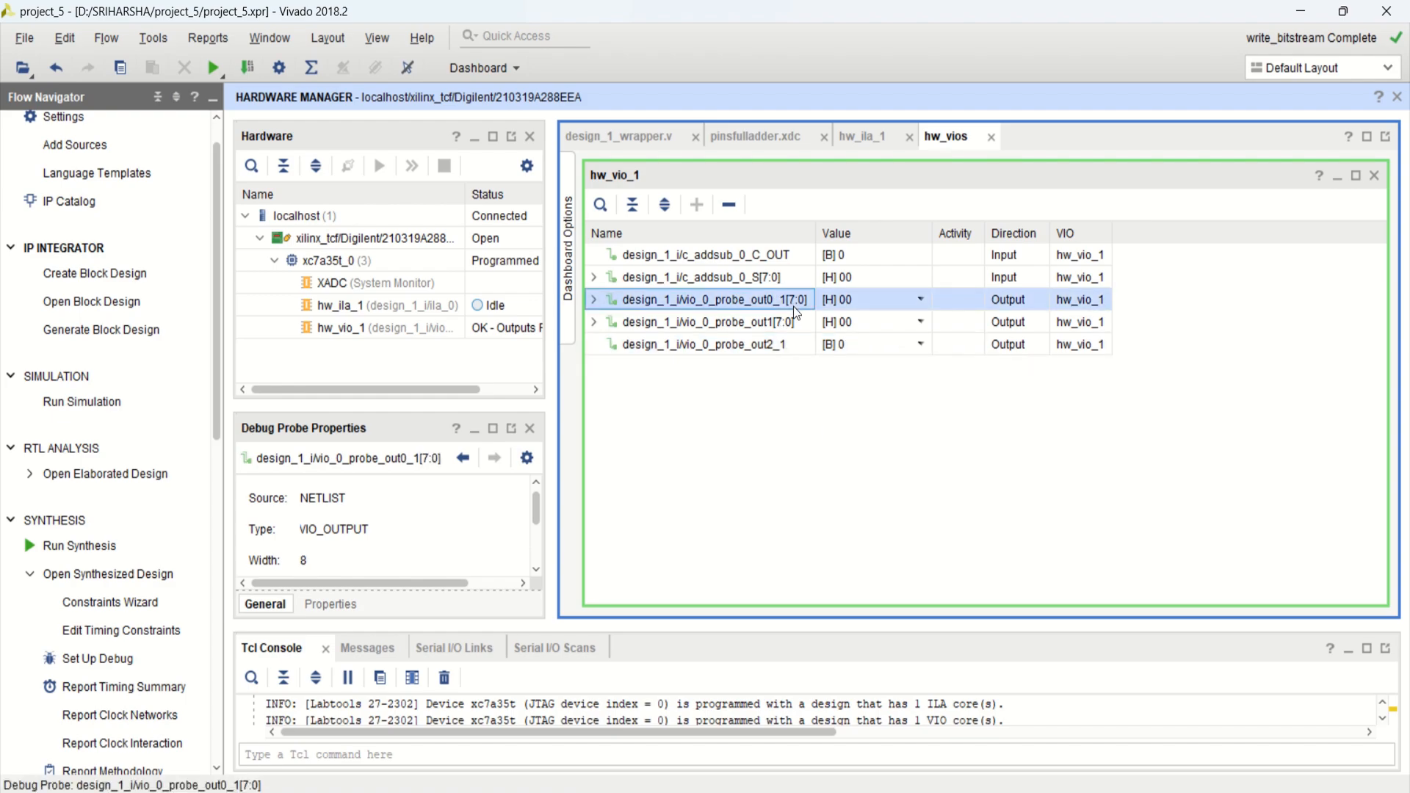
left_click(792, 326)
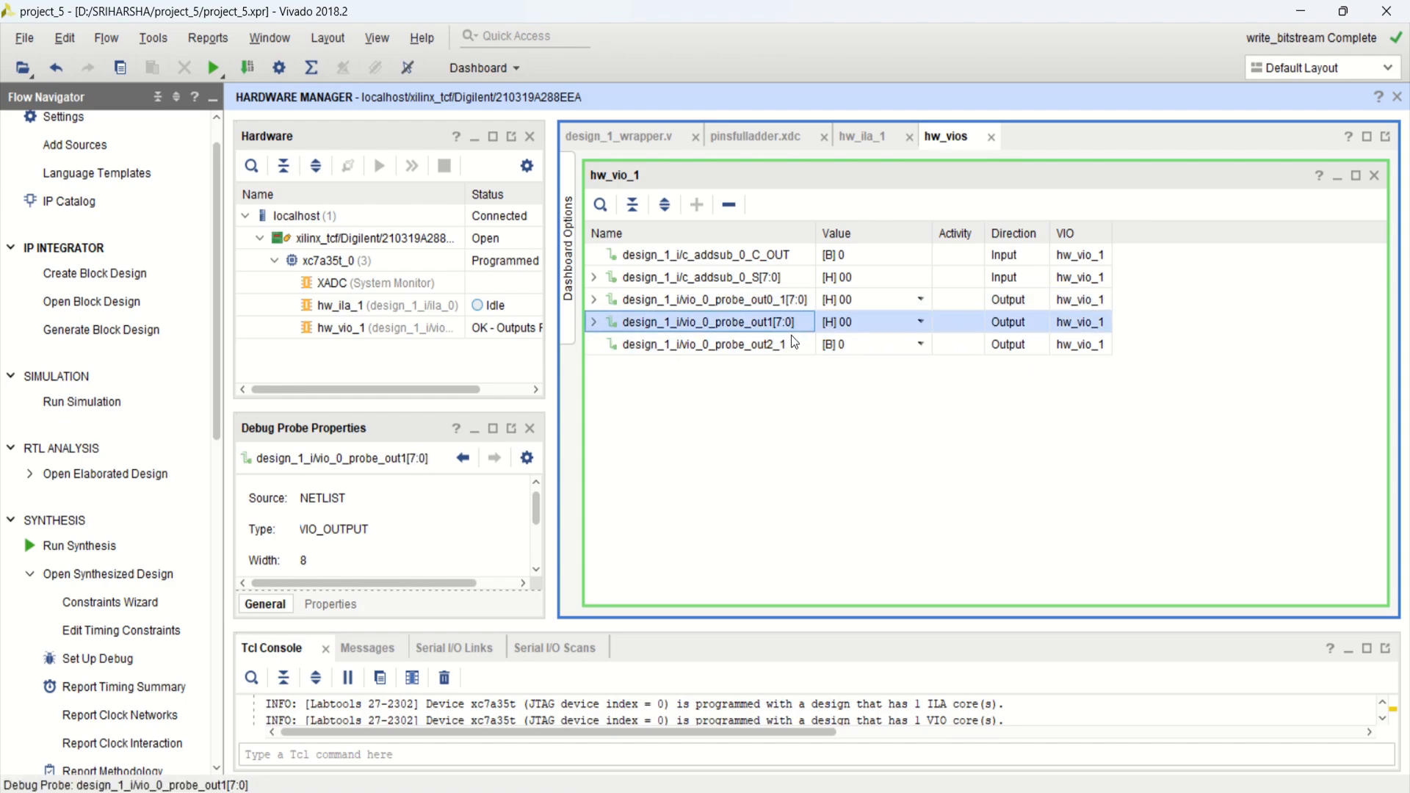
left_click(787, 348)
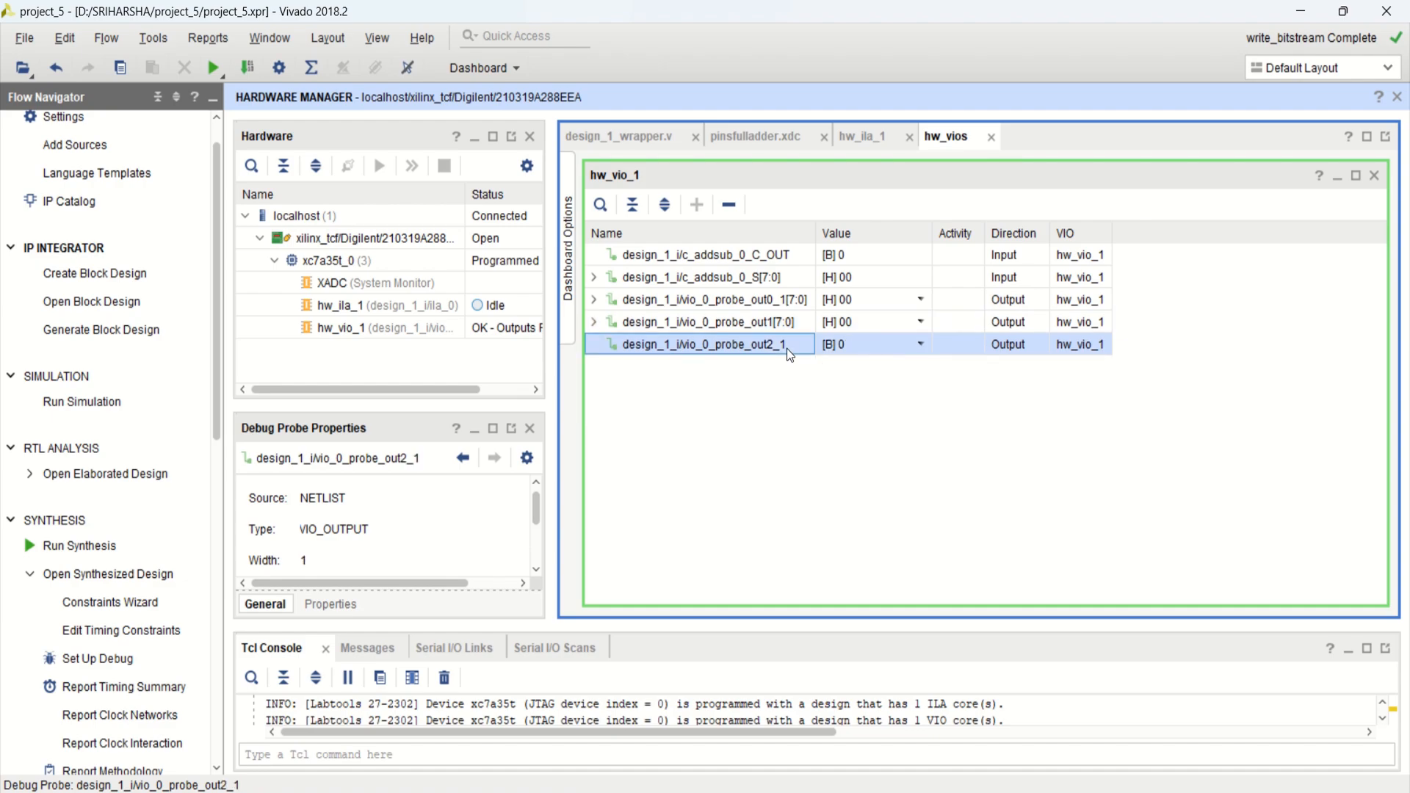
left_click(769, 279)
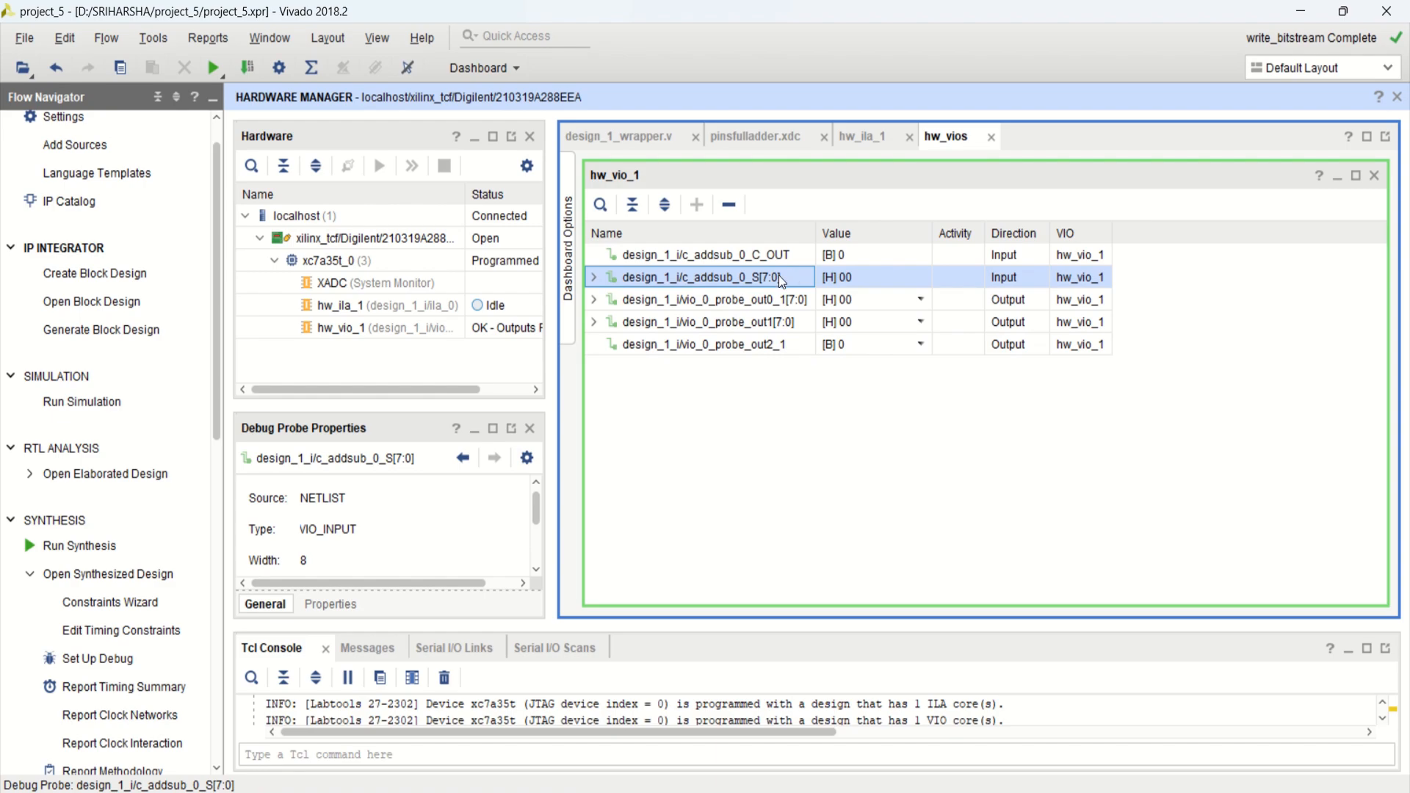
left_click(777, 254)
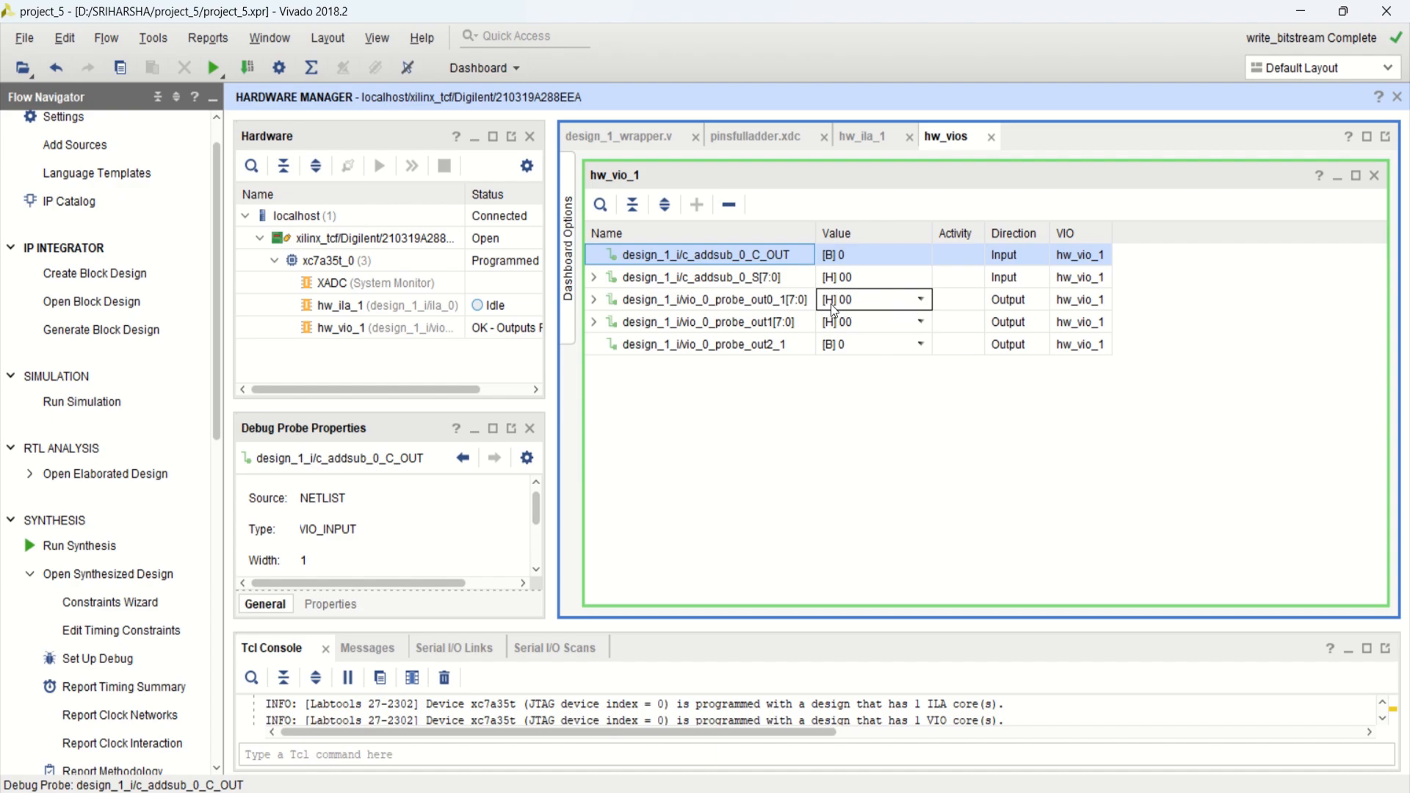
Set the radix of the VIO output probes vio_0_probe_out0_1[7:0] and vio_0_probe_out1[7:0] to Binary.
right_click(889, 300)
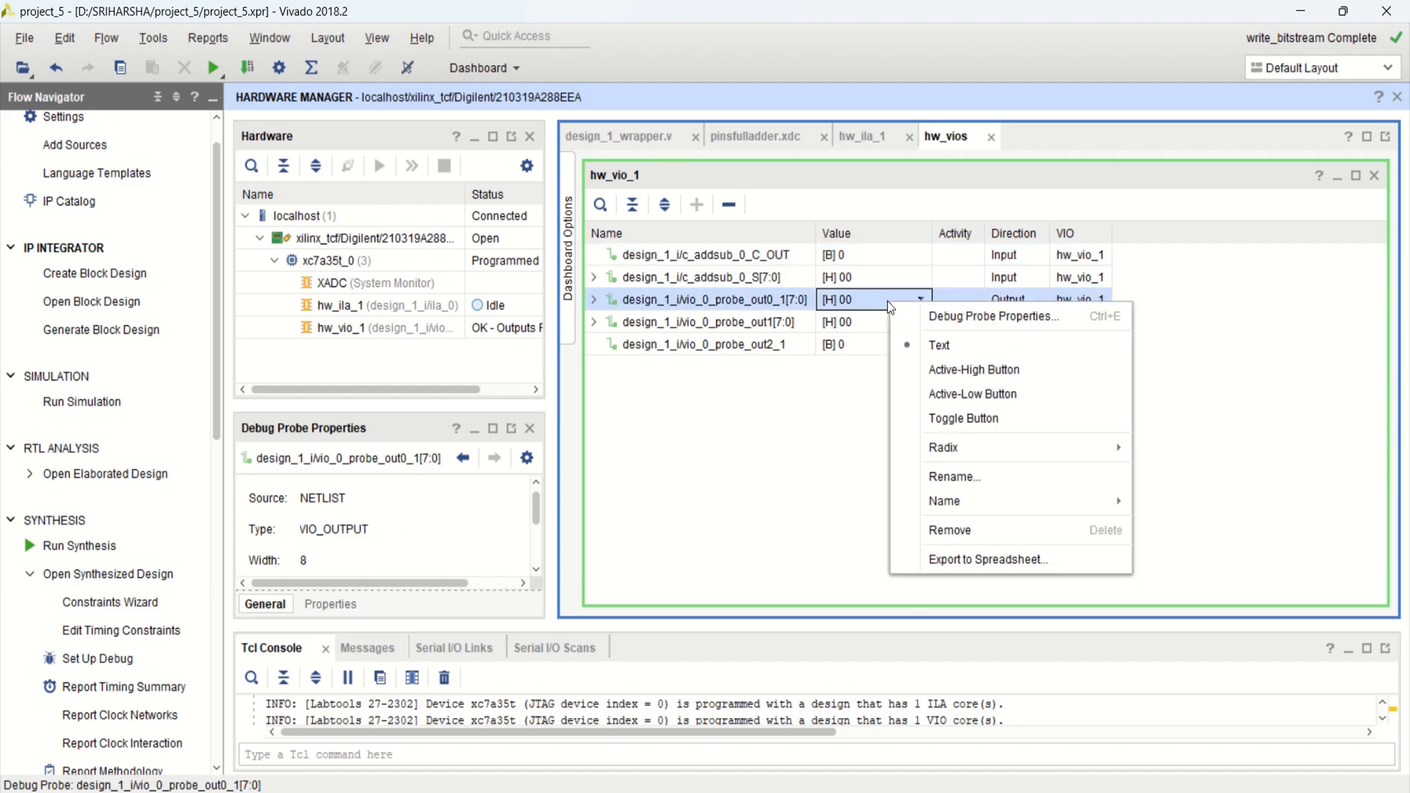
mouse_move(990, 448)
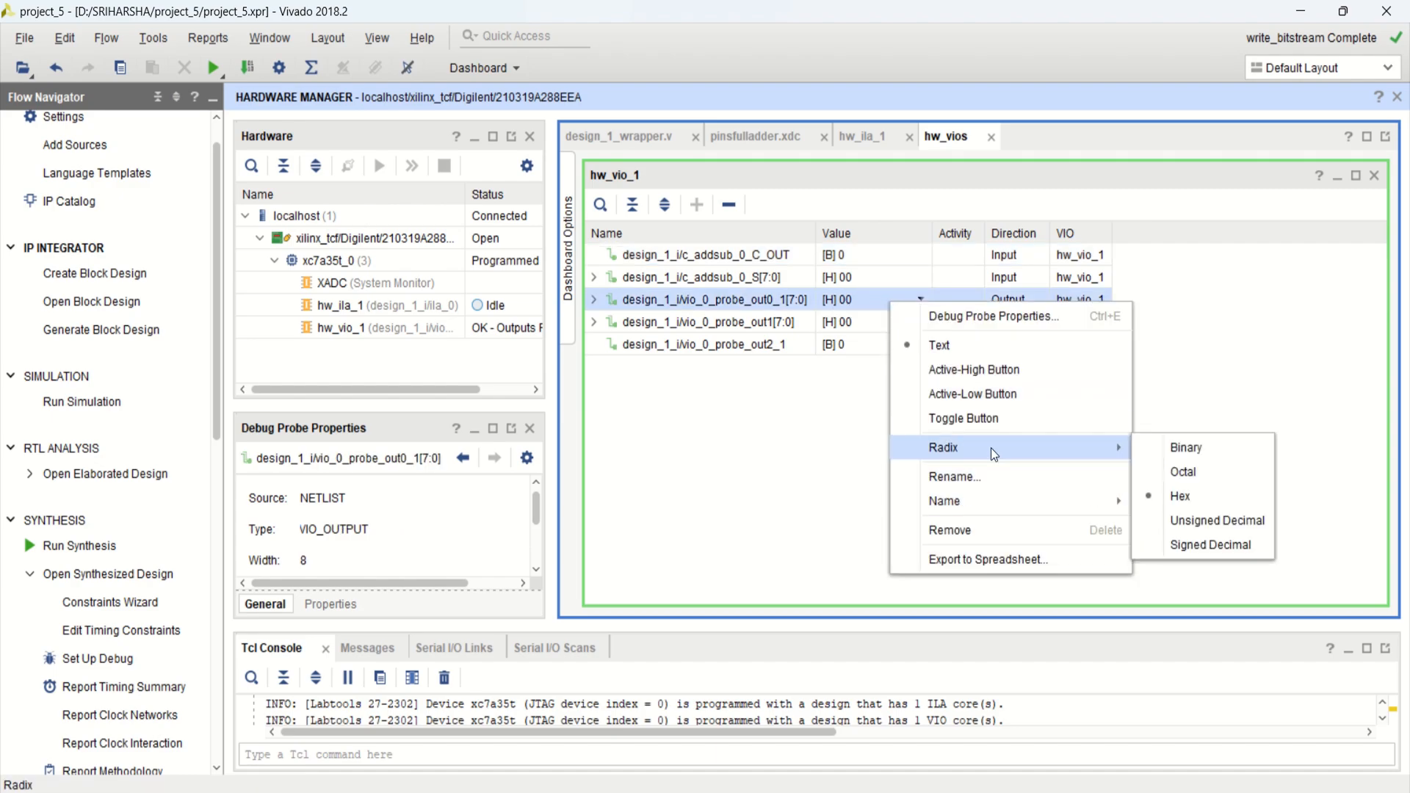
left_click(1209, 445)
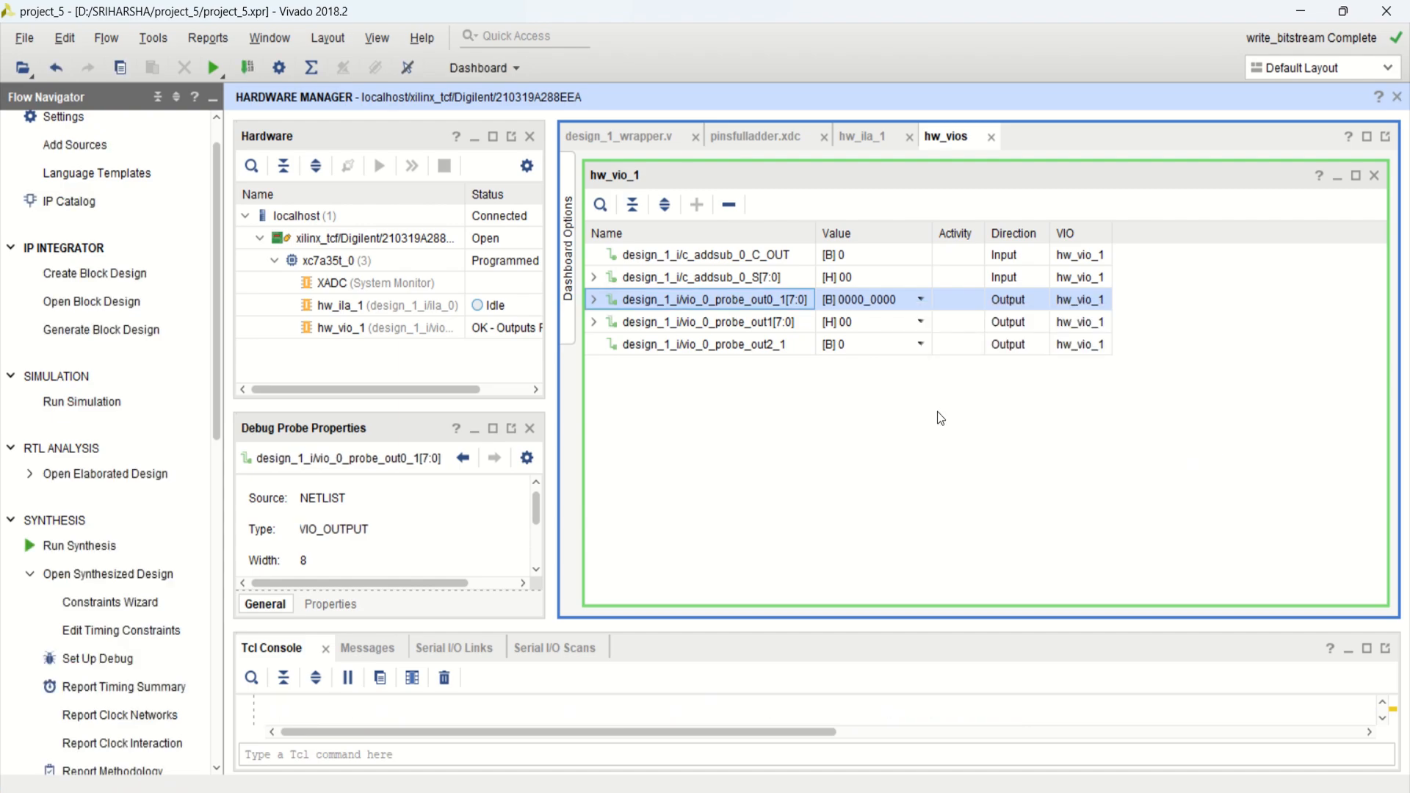
right_click(854, 324)
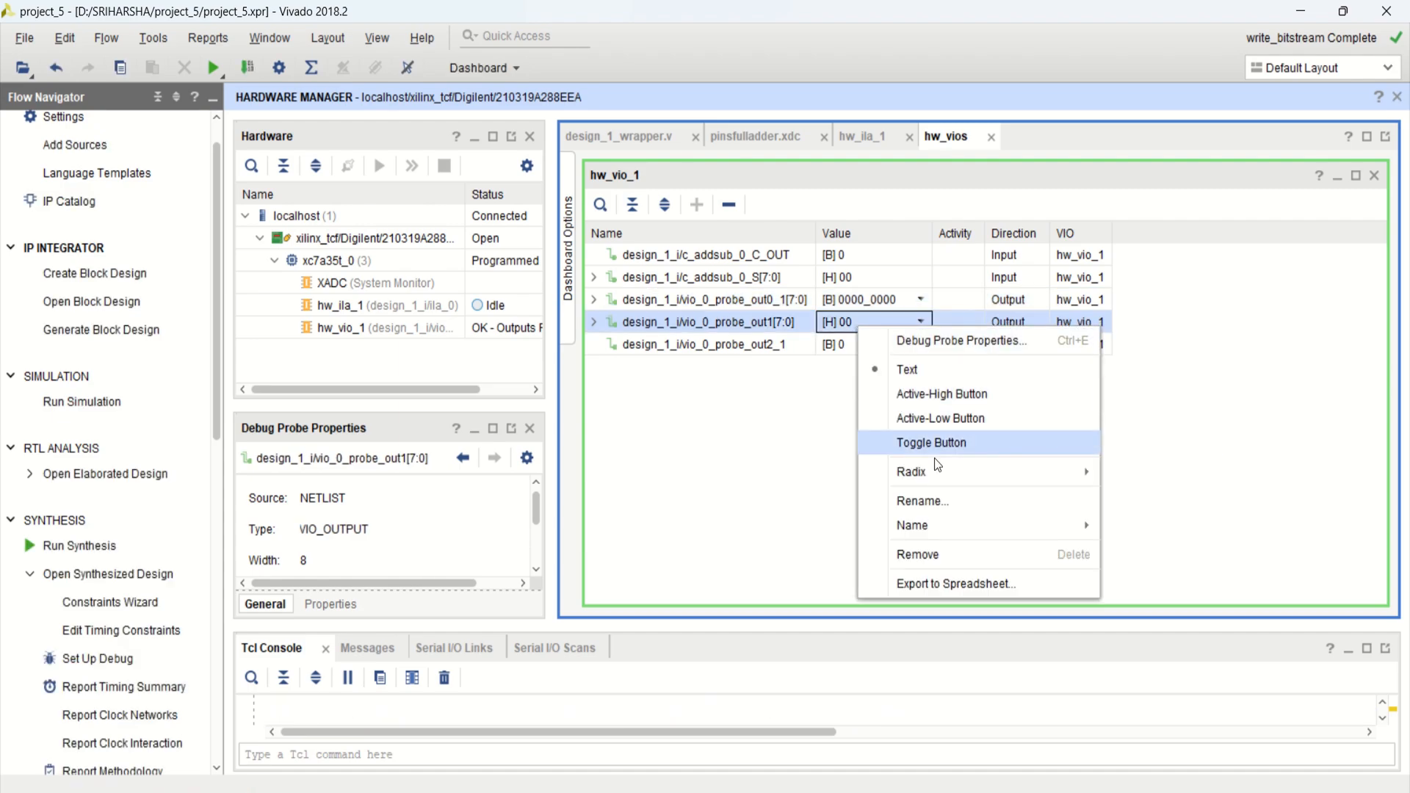
mouse_move(955, 477)
left_click(1168, 473)
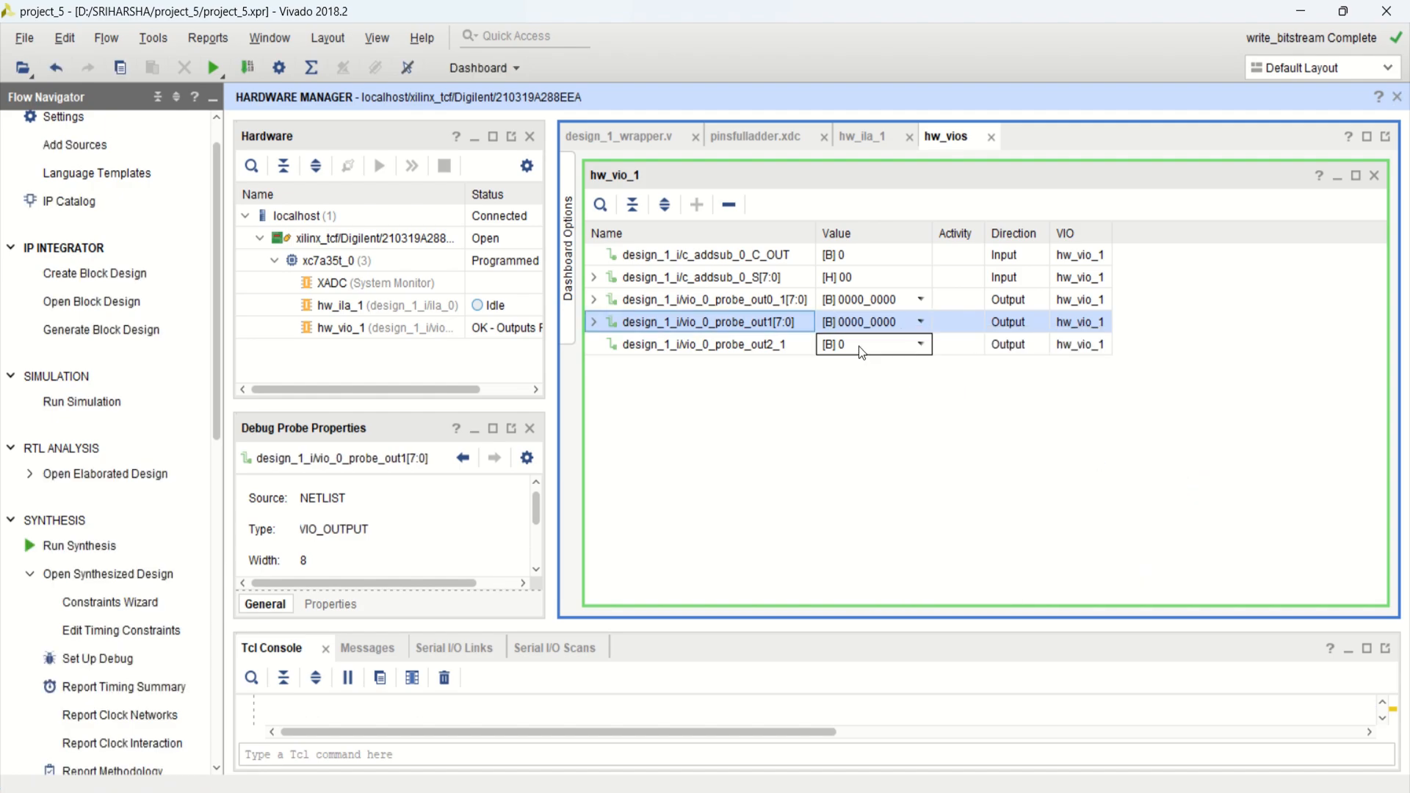
Configure the c_addsub_0_S[7:0] sum probe as LEDs with red for low values and blue for high values.
right_click(852, 276)
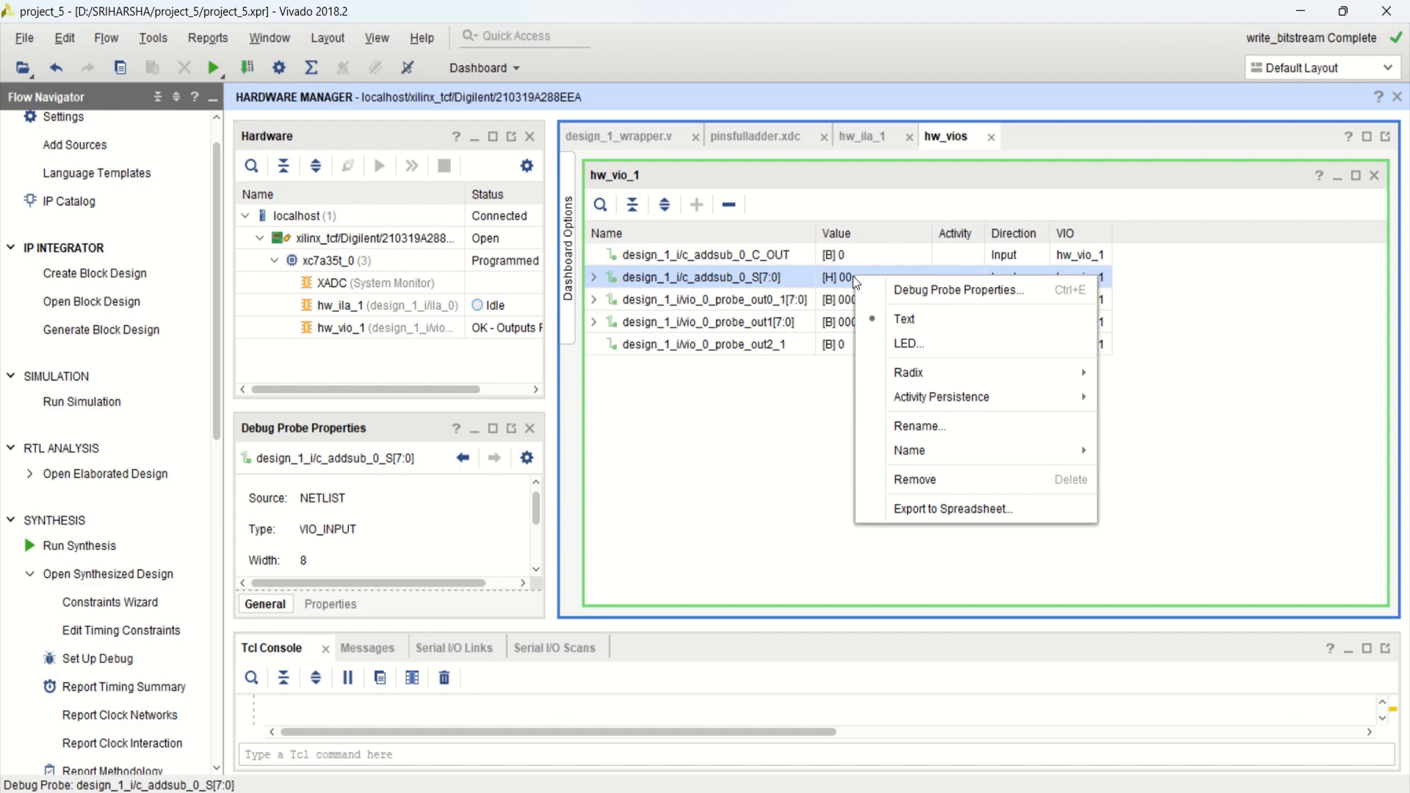
mouse_move(951, 364)
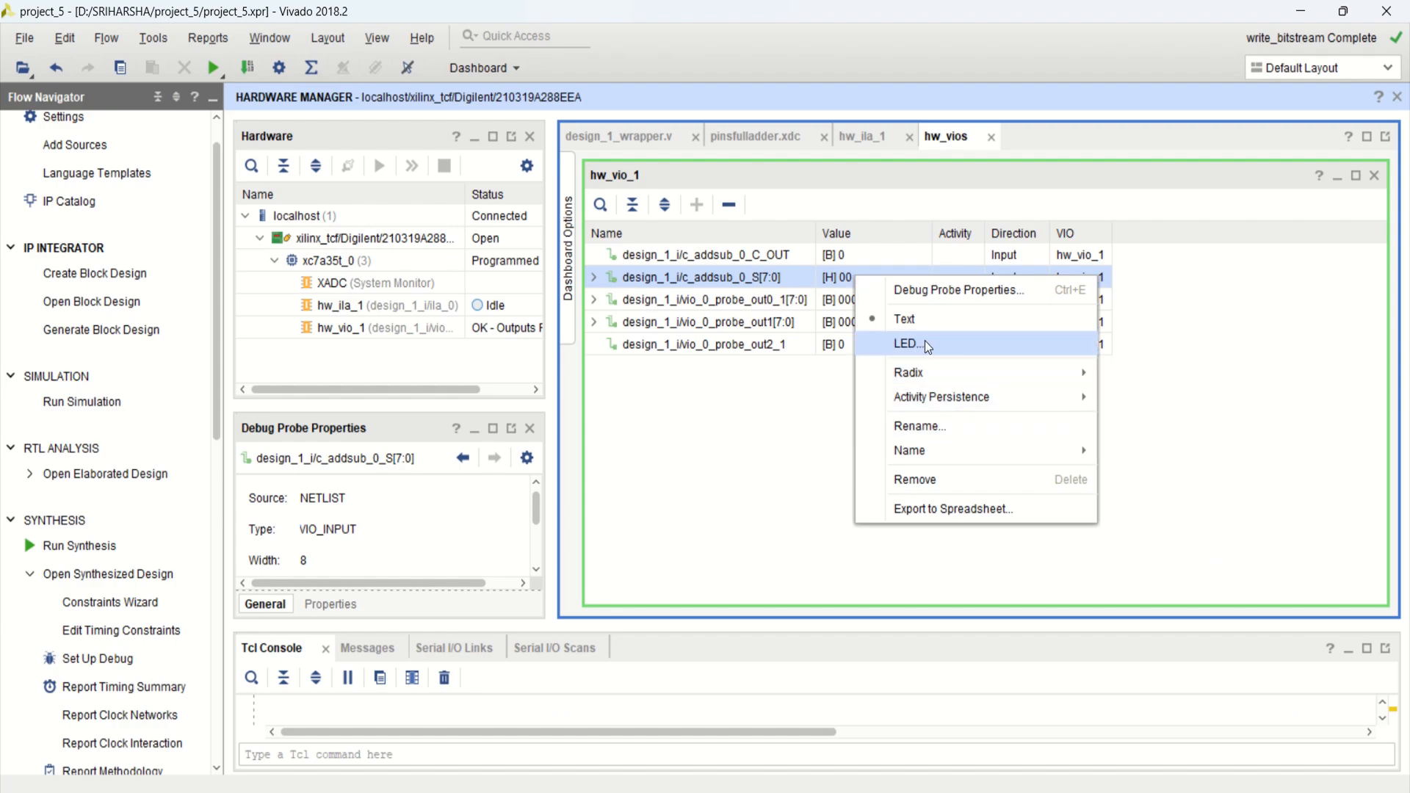
left_click(926, 342)
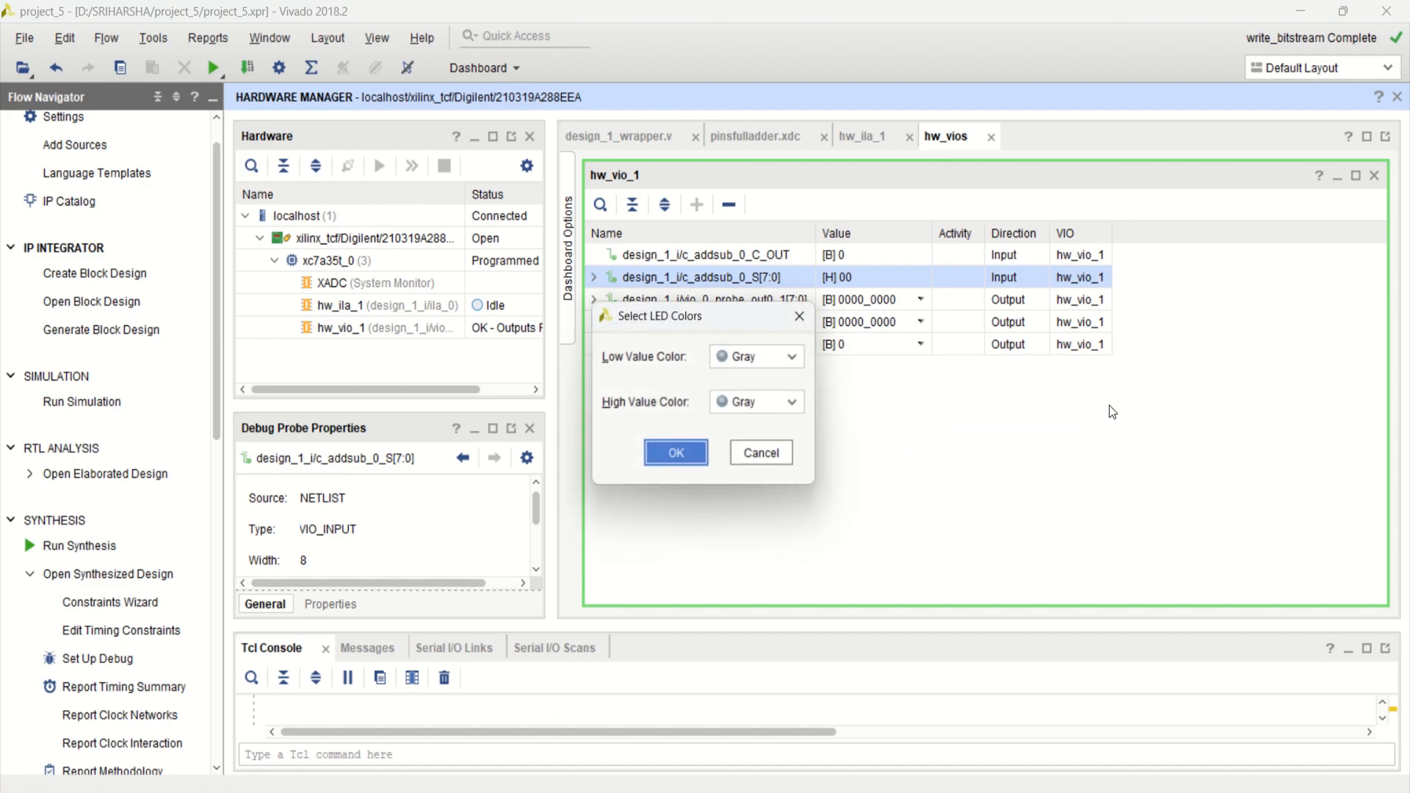
left_click(777, 357)
left_click(747, 409)
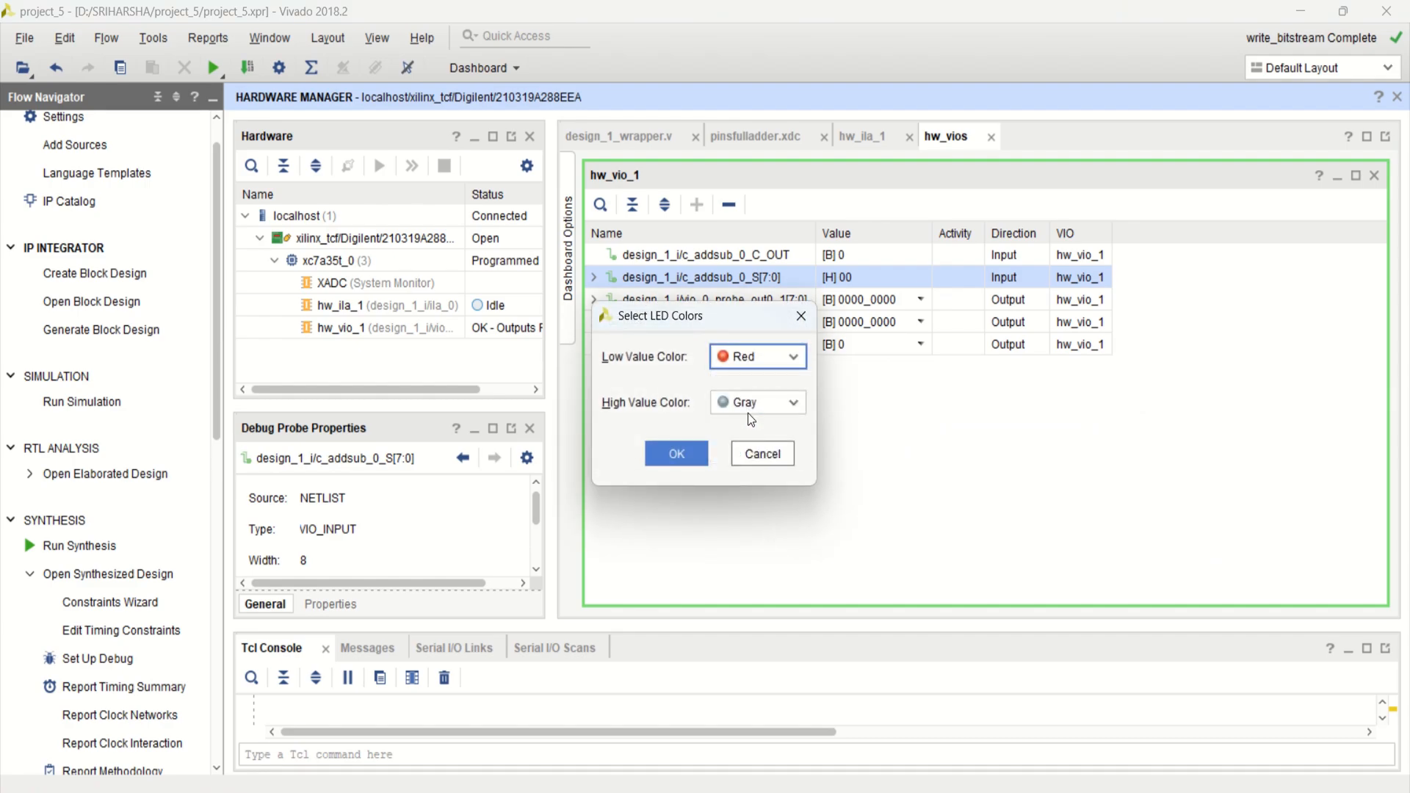
left_click(791, 403)
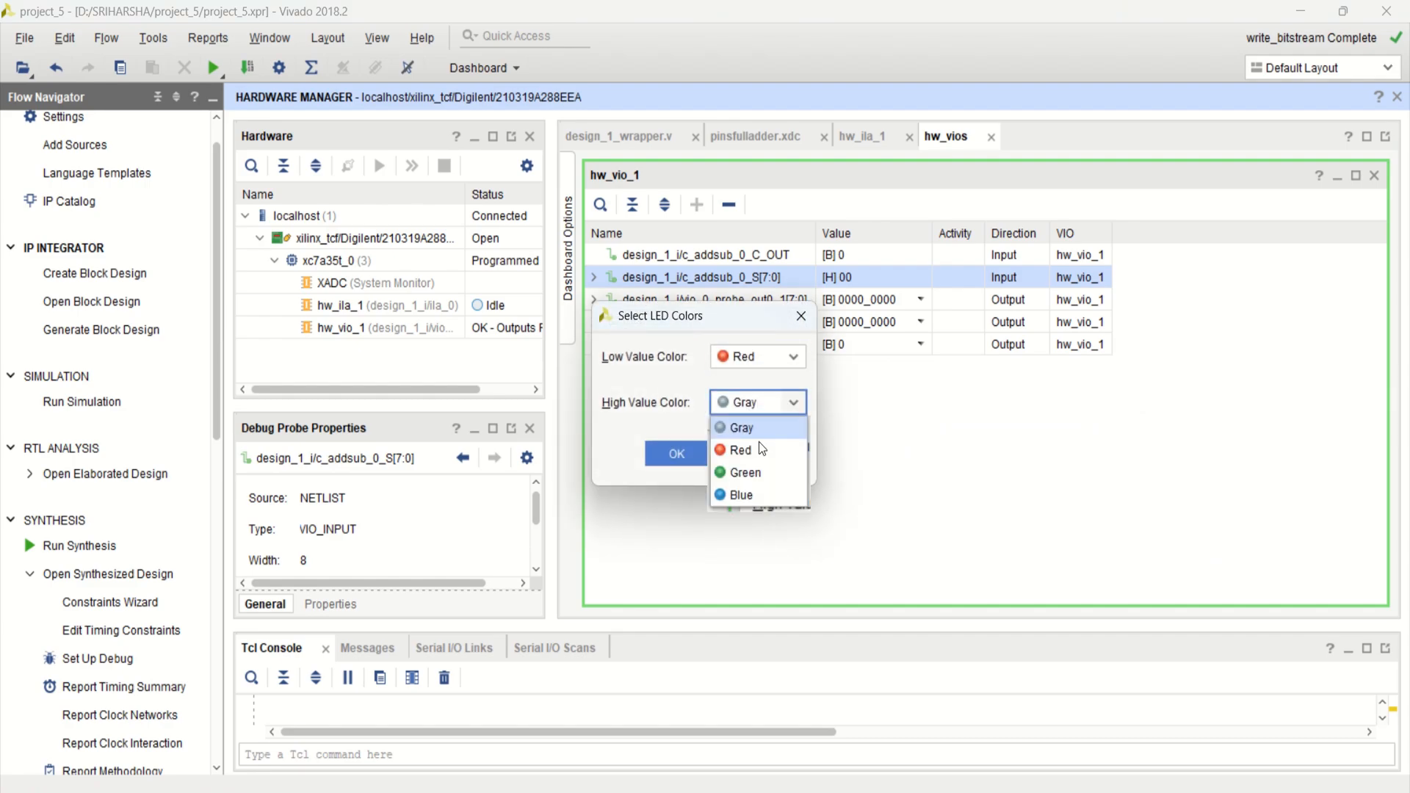
left_click(746, 495)
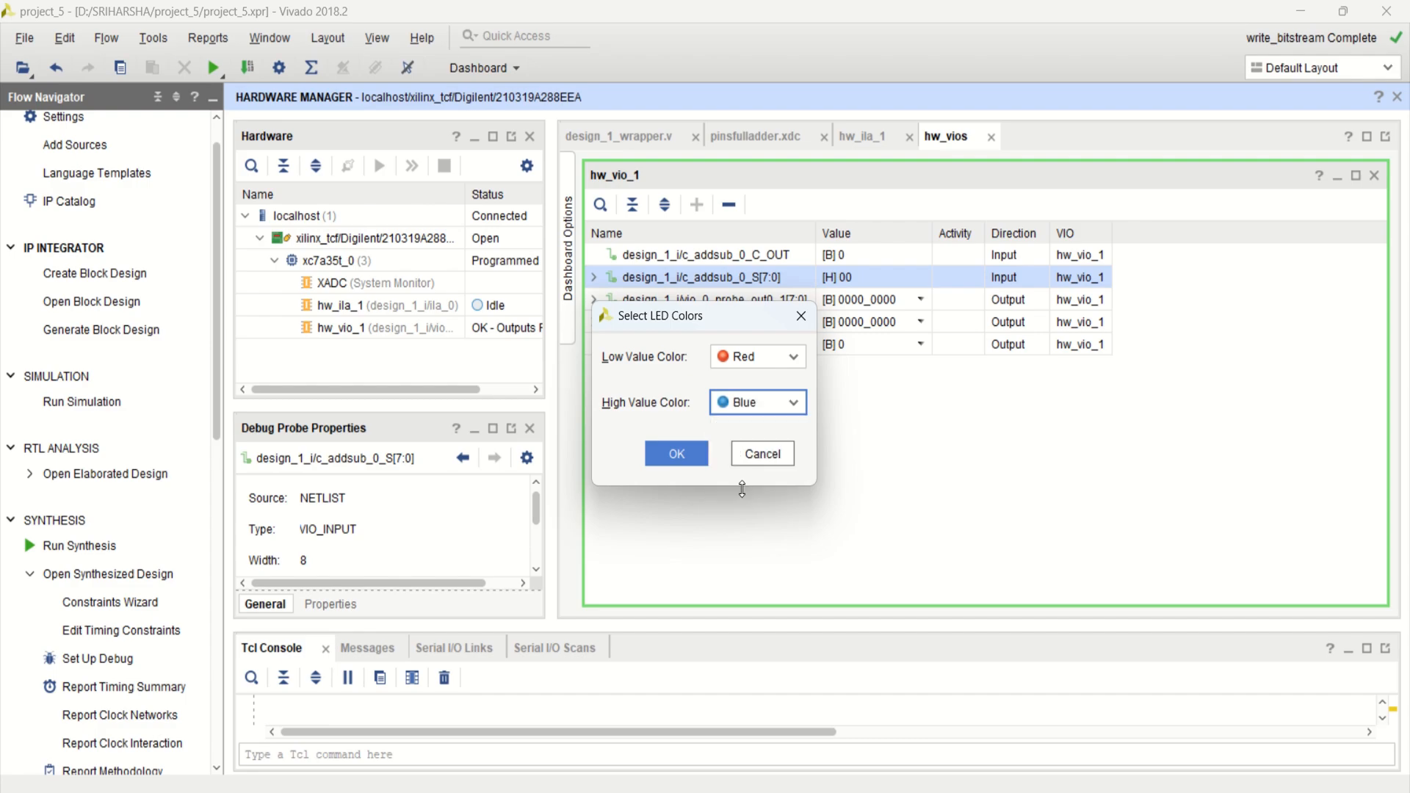
left_click(669, 455)
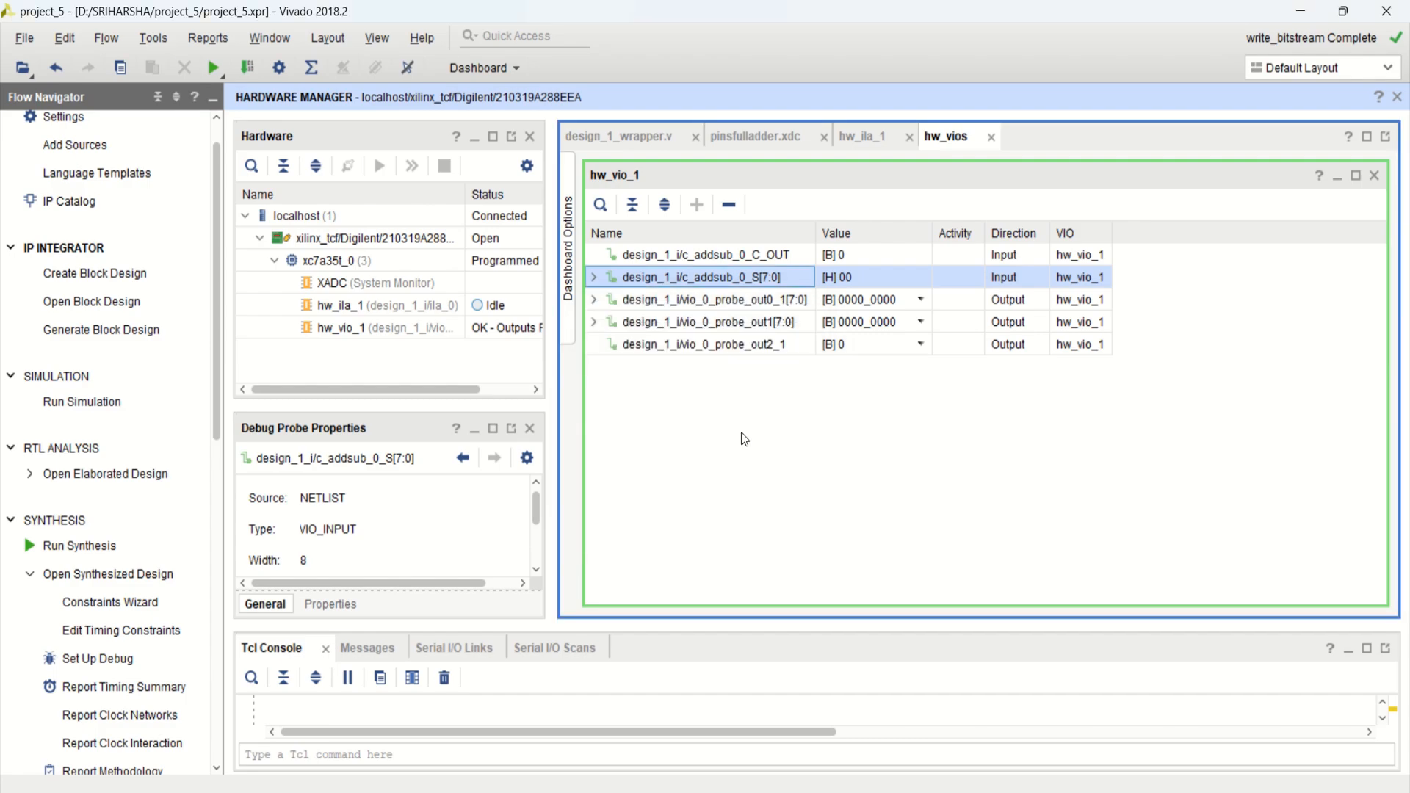
Configure the c_addsub_0_C_OUT carry probe as an LED with red for low and blue for high.
left_click(871, 254)
right_click(871, 254)
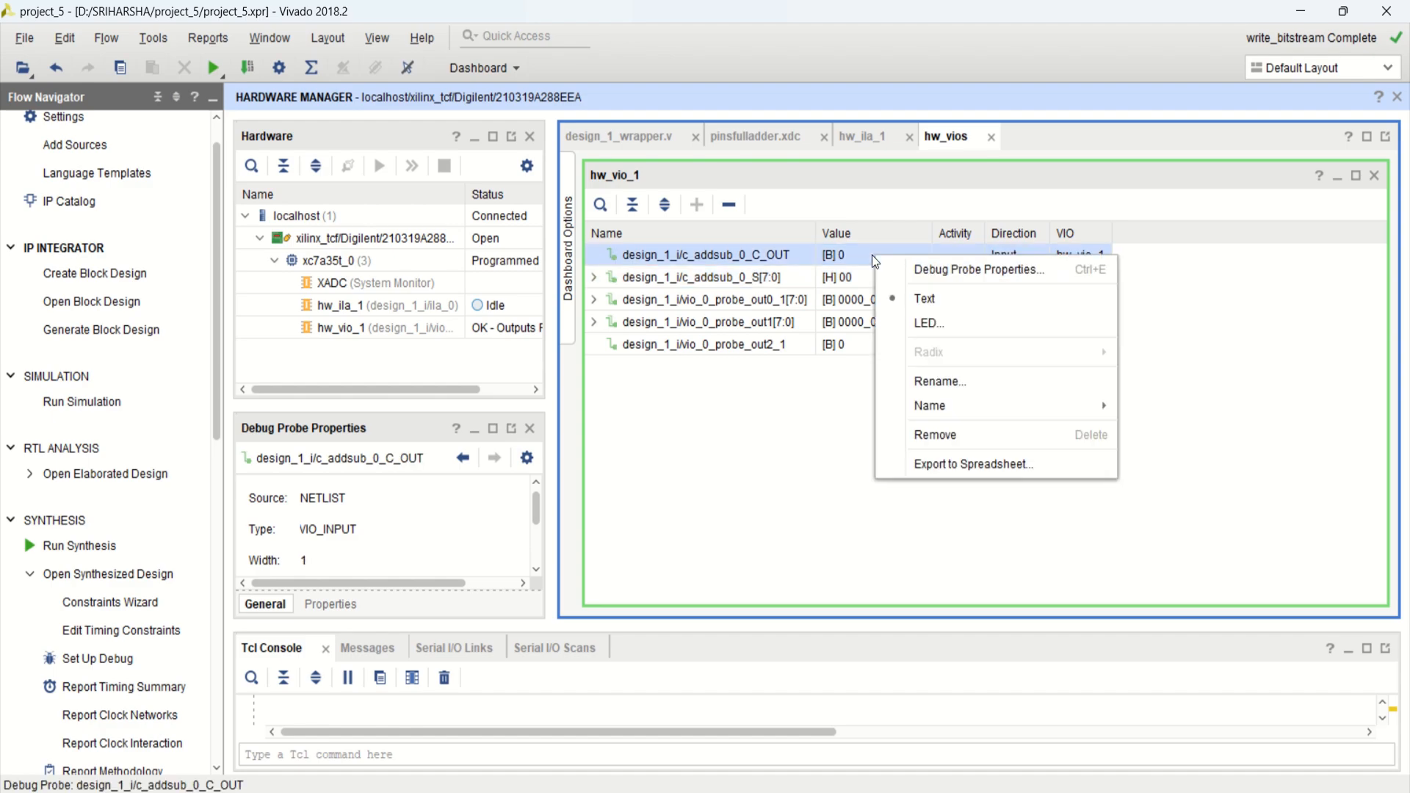
left_click(932, 323)
left_click(779, 360)
left_click(760, 400)
left_click(773, 401)
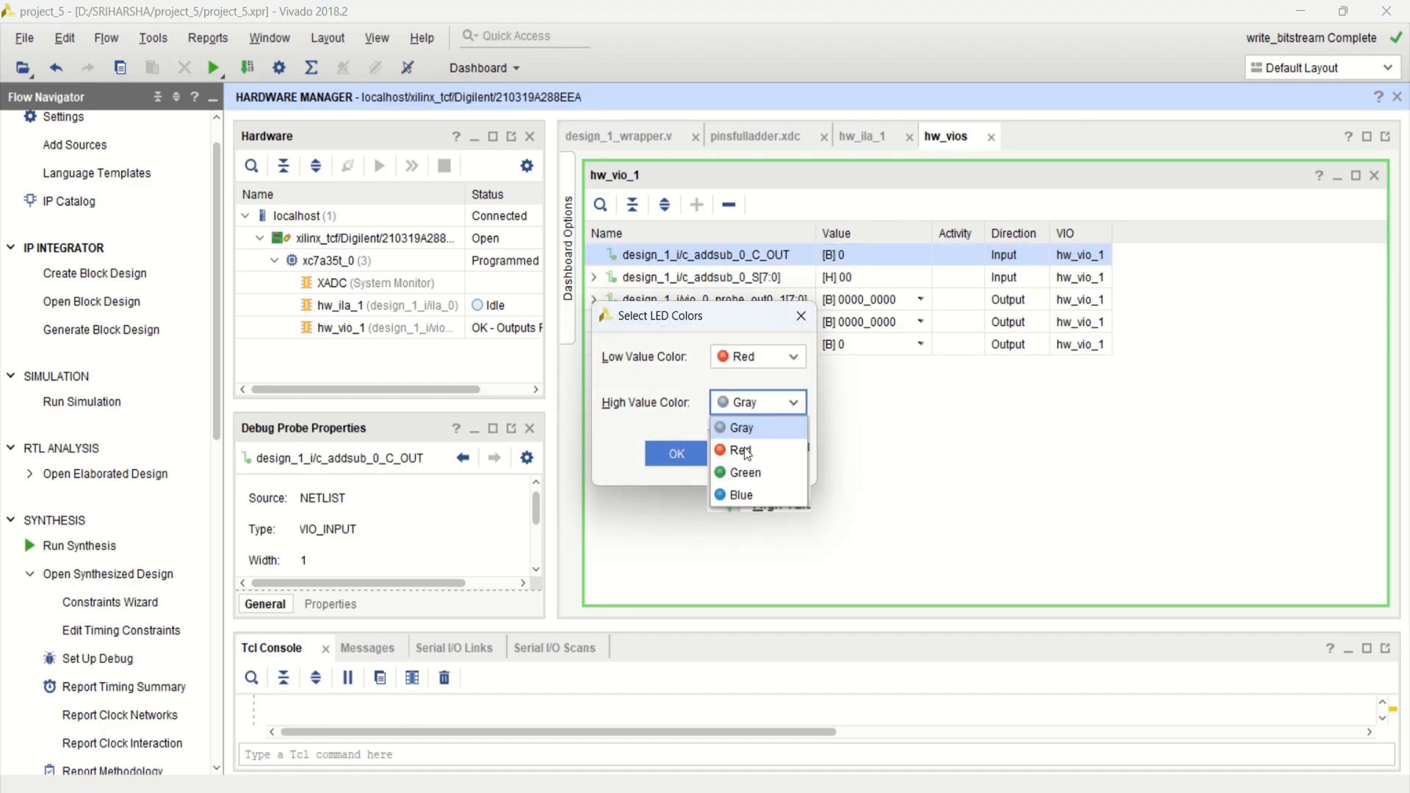
left_click(738, 497)
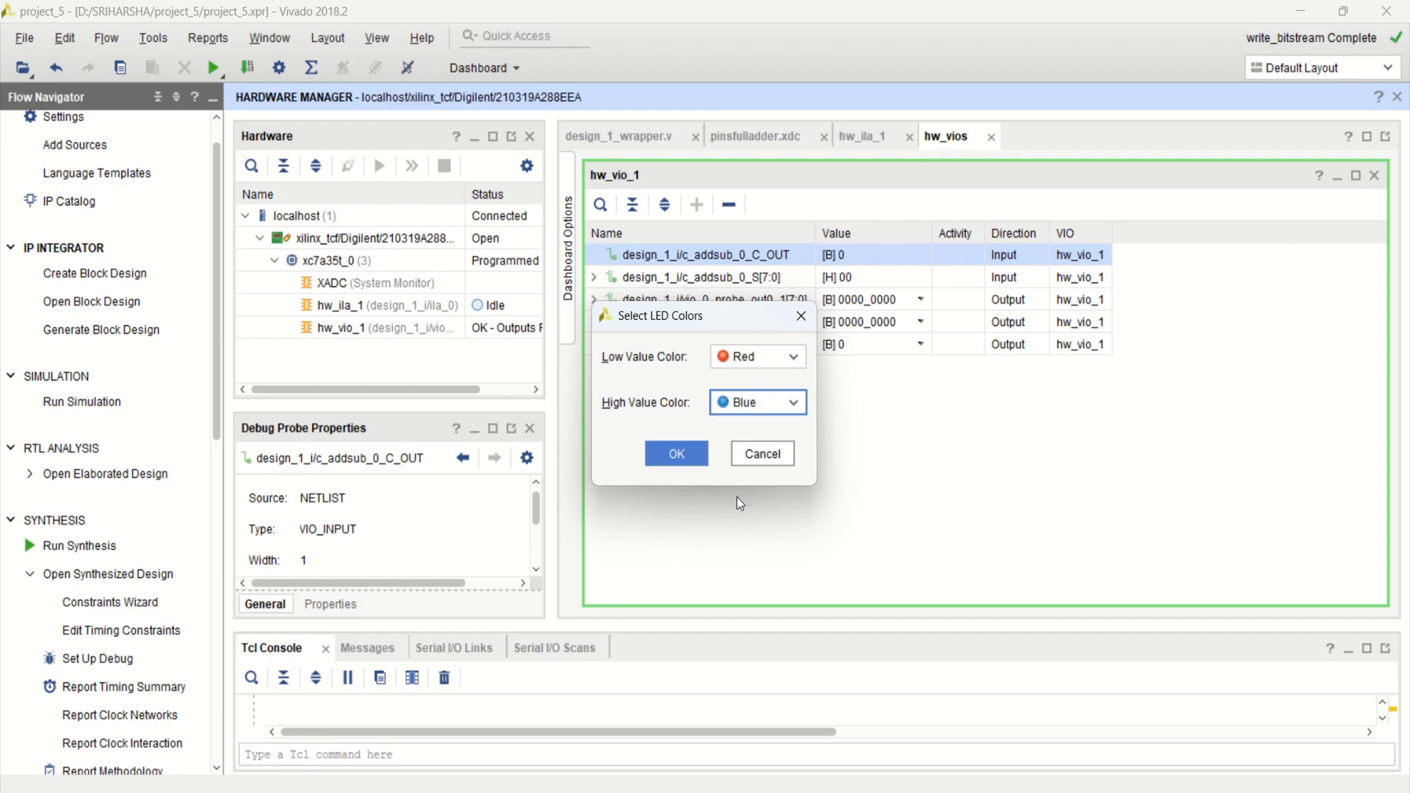
left_click(679, 453)
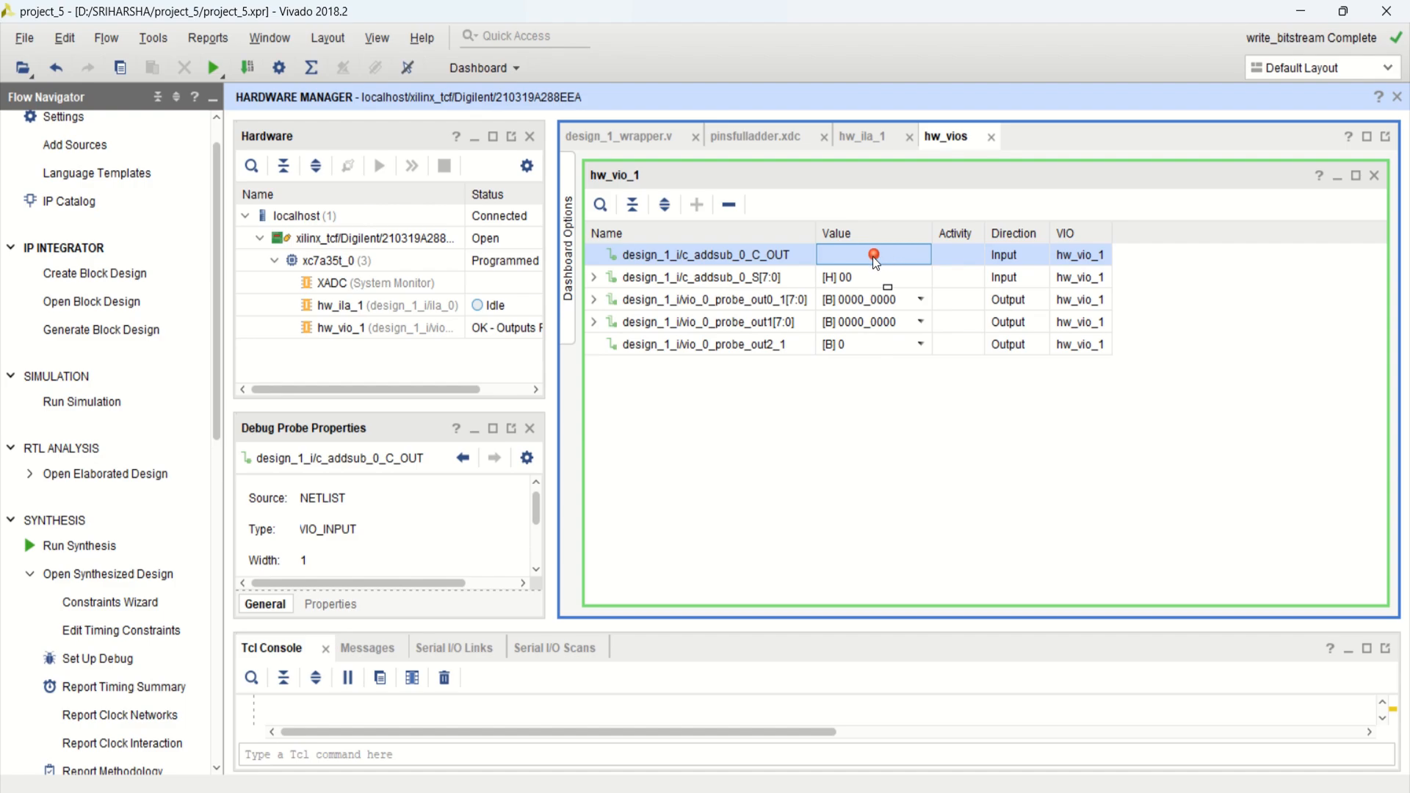
Run the hw_ila_1 trigger to capture the adder's current signals in the waveform.
left_click(865, 138)
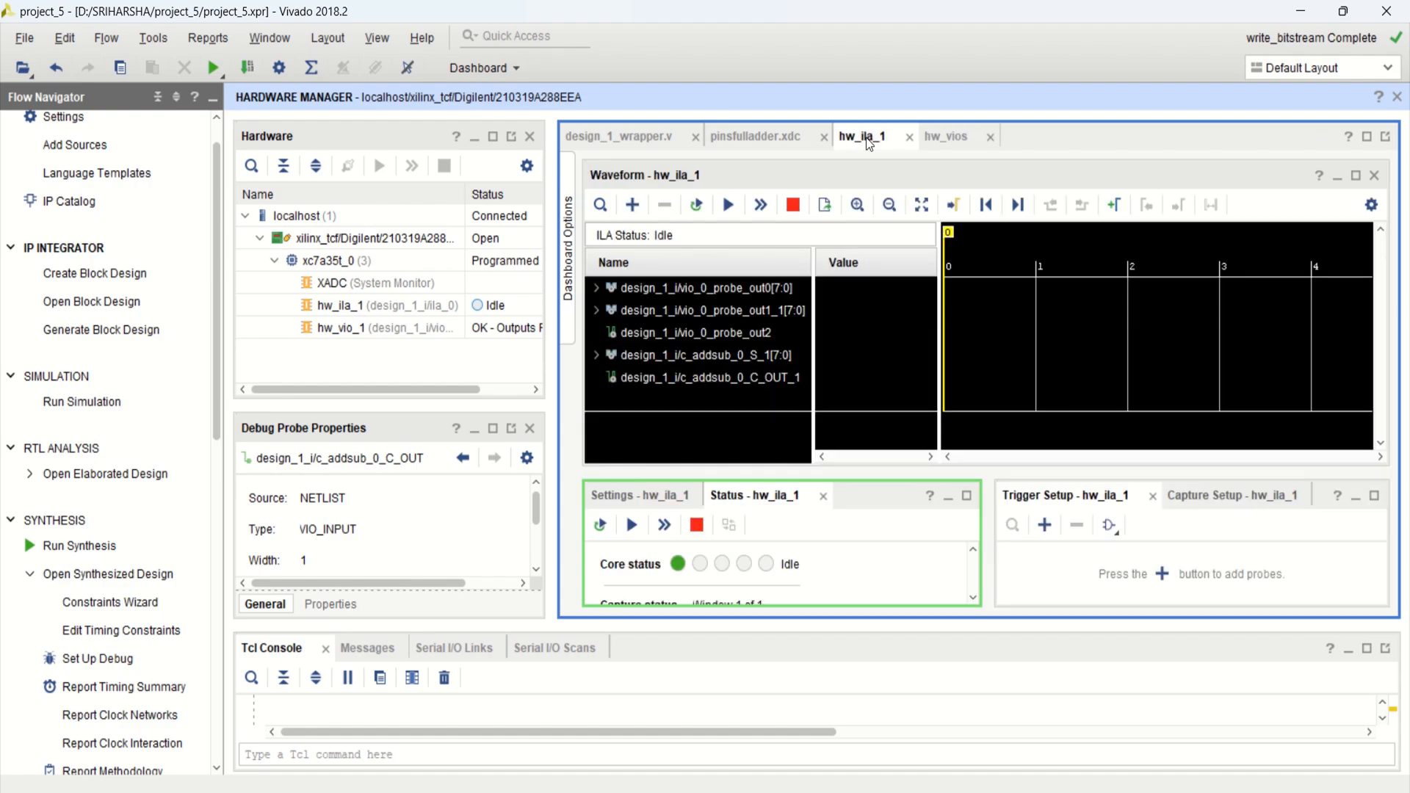
left_click(727, 207)
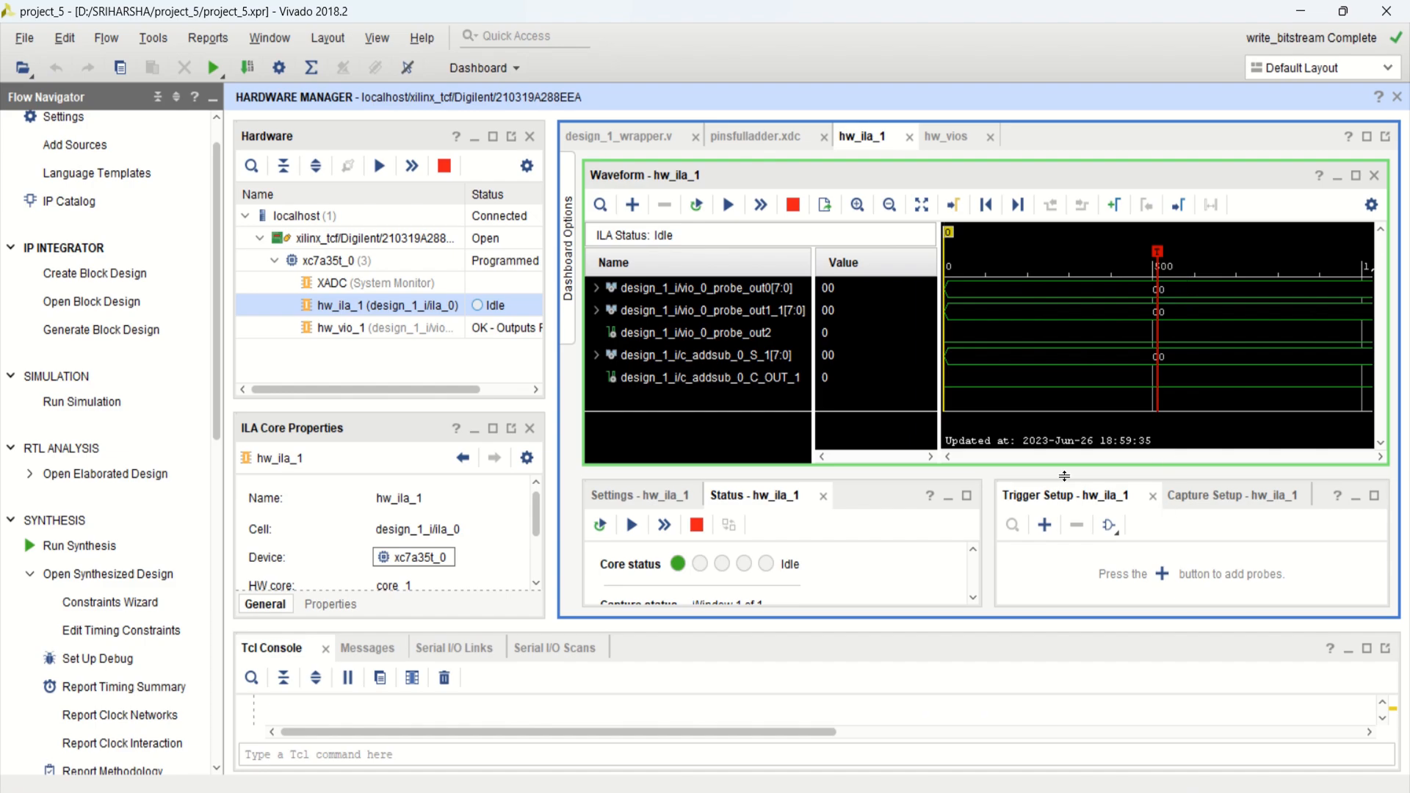
Maximize the dashboard workspace and bring up the hw_vio_1 probe list.
left_click(949, 136)
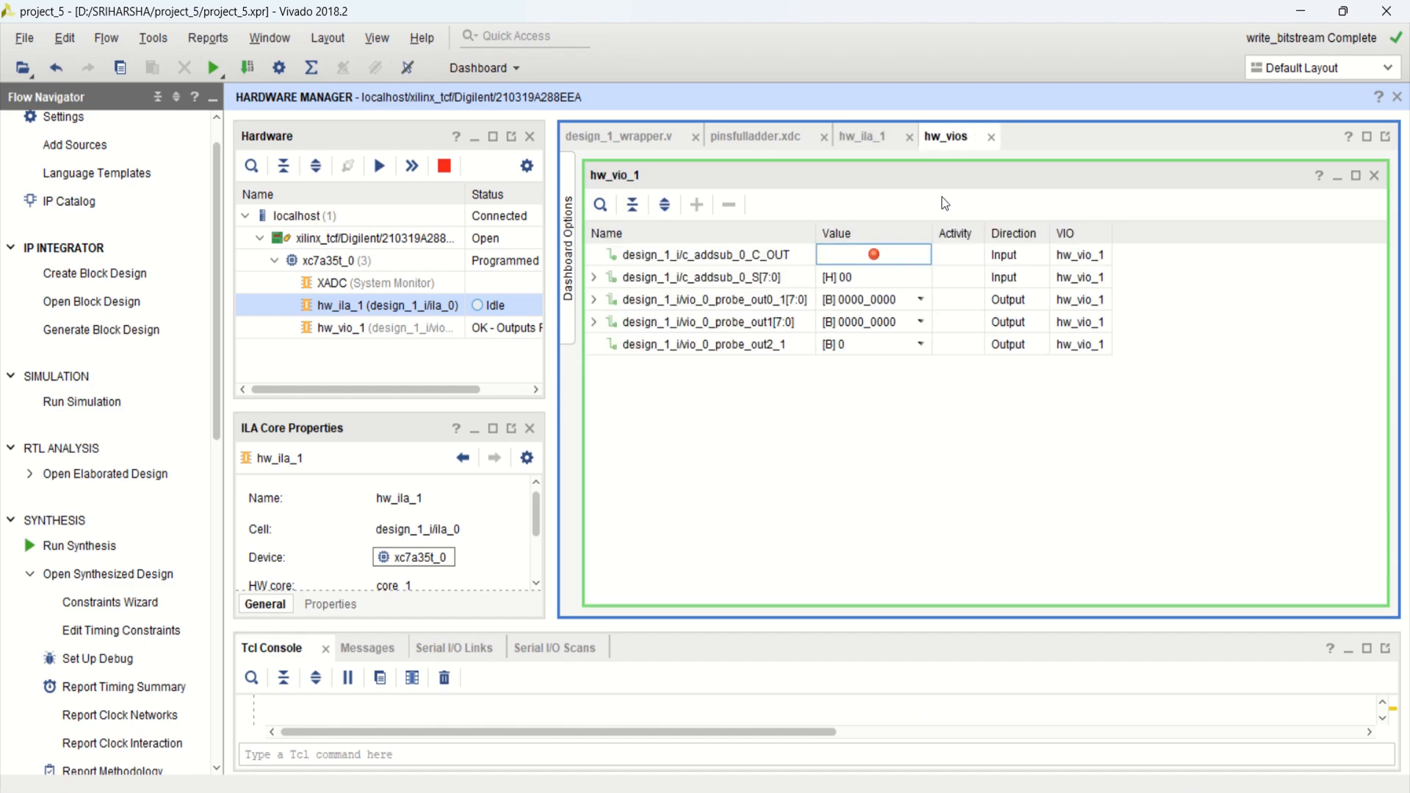
left_click(1367, 136)
left_click(584, 137)
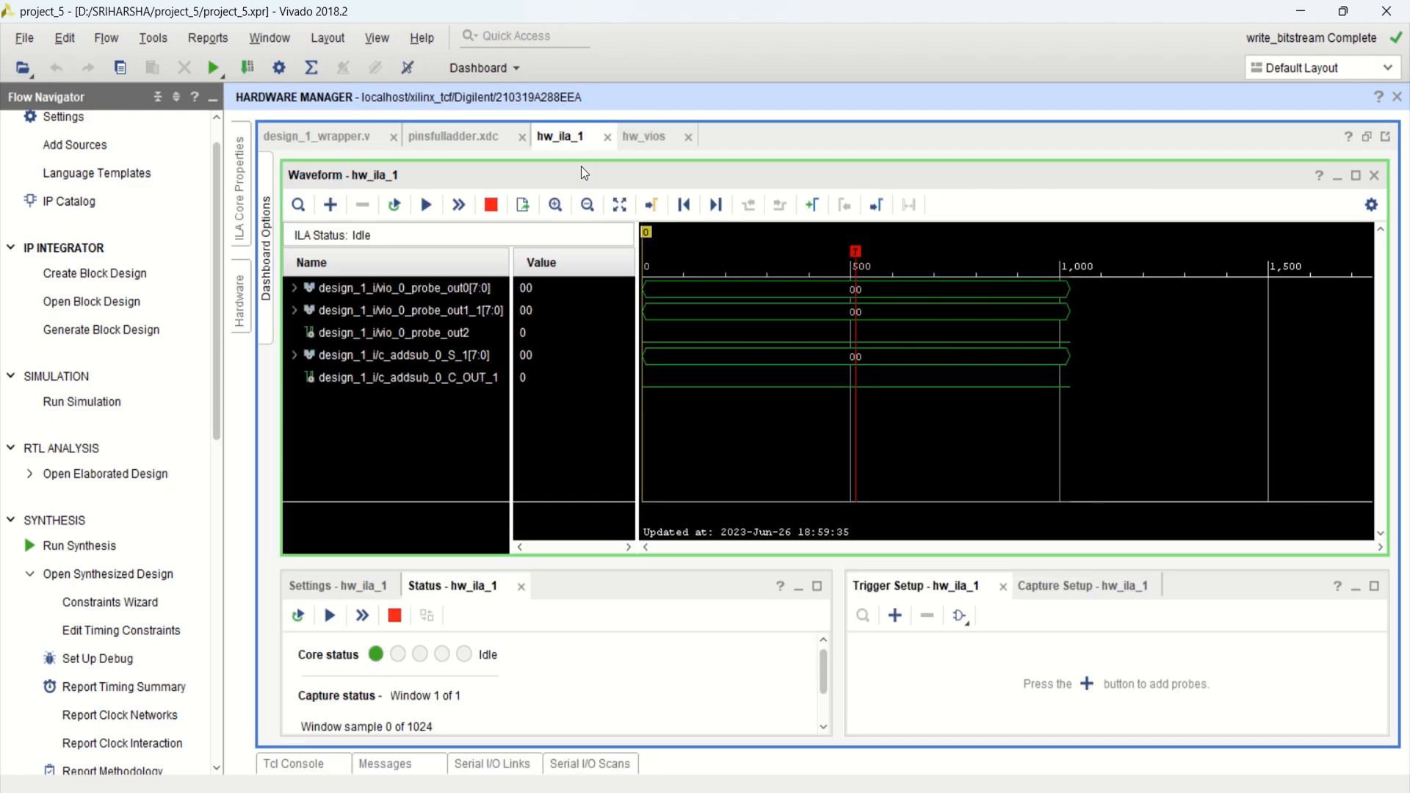
left_click(648, 140)
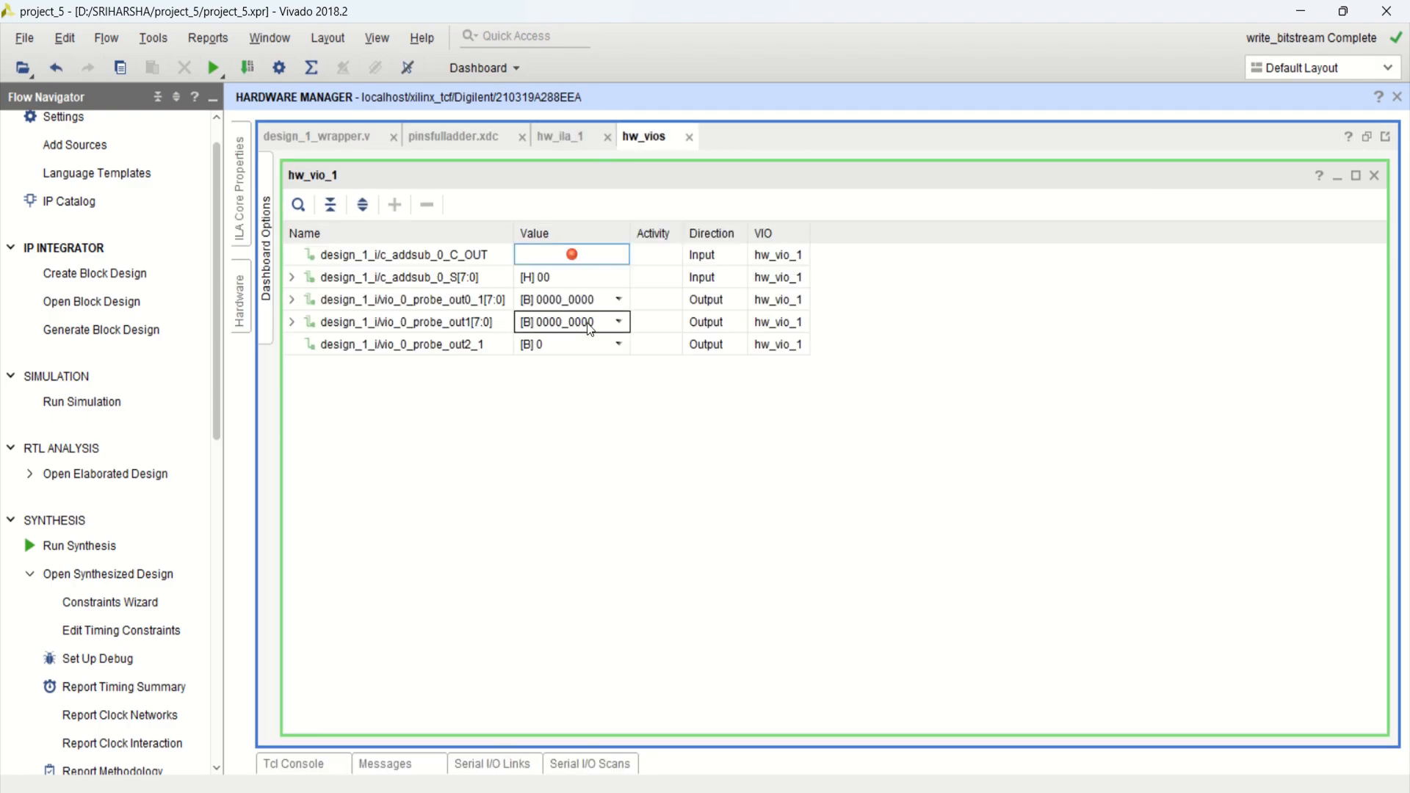
Set the VIO output probe vio_0_probe_out0_1[7:0] to 0000_1111.
left_click(618, 301)
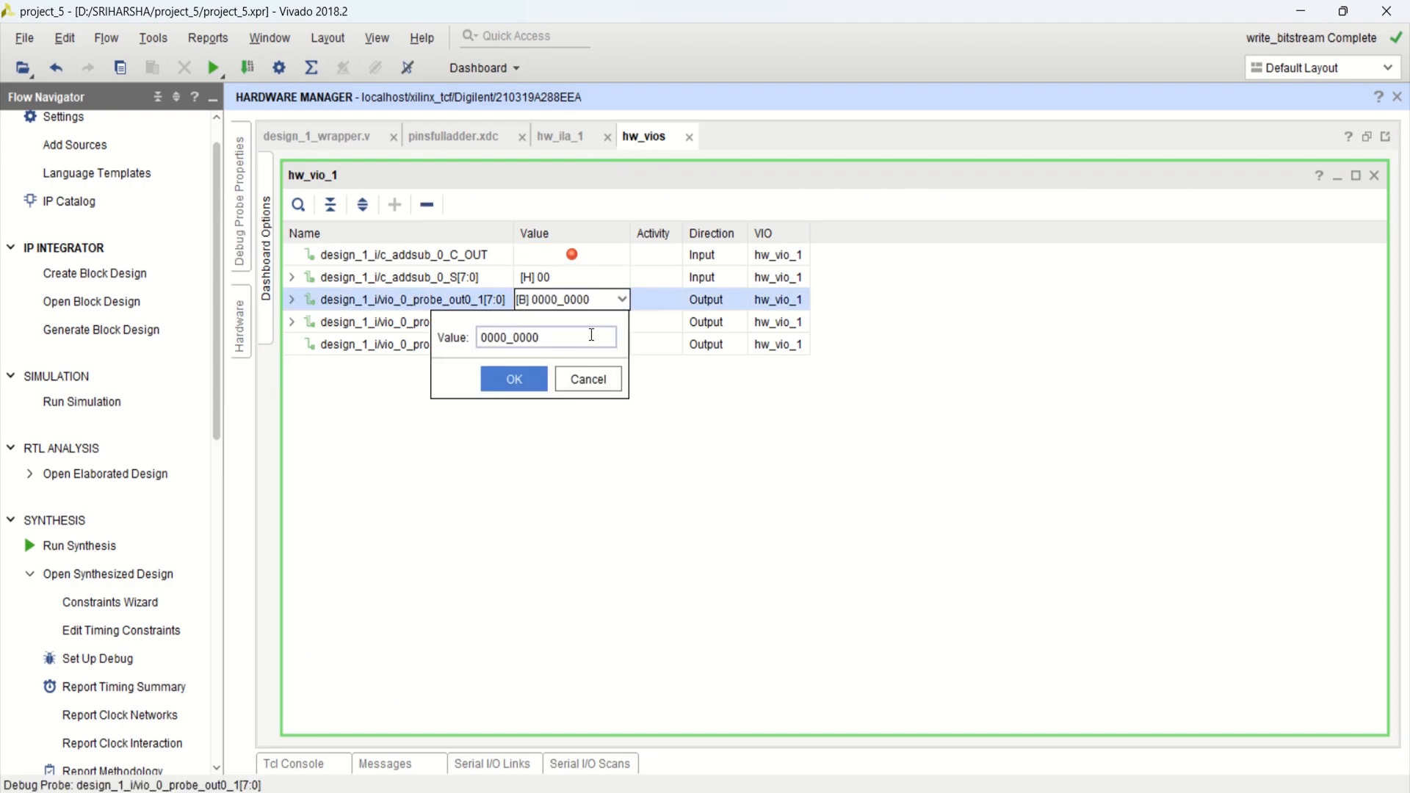
left_click_drag(541, 338, 515, 337)
type("1111")
left_click(512, 380)
left_click(605, 299)
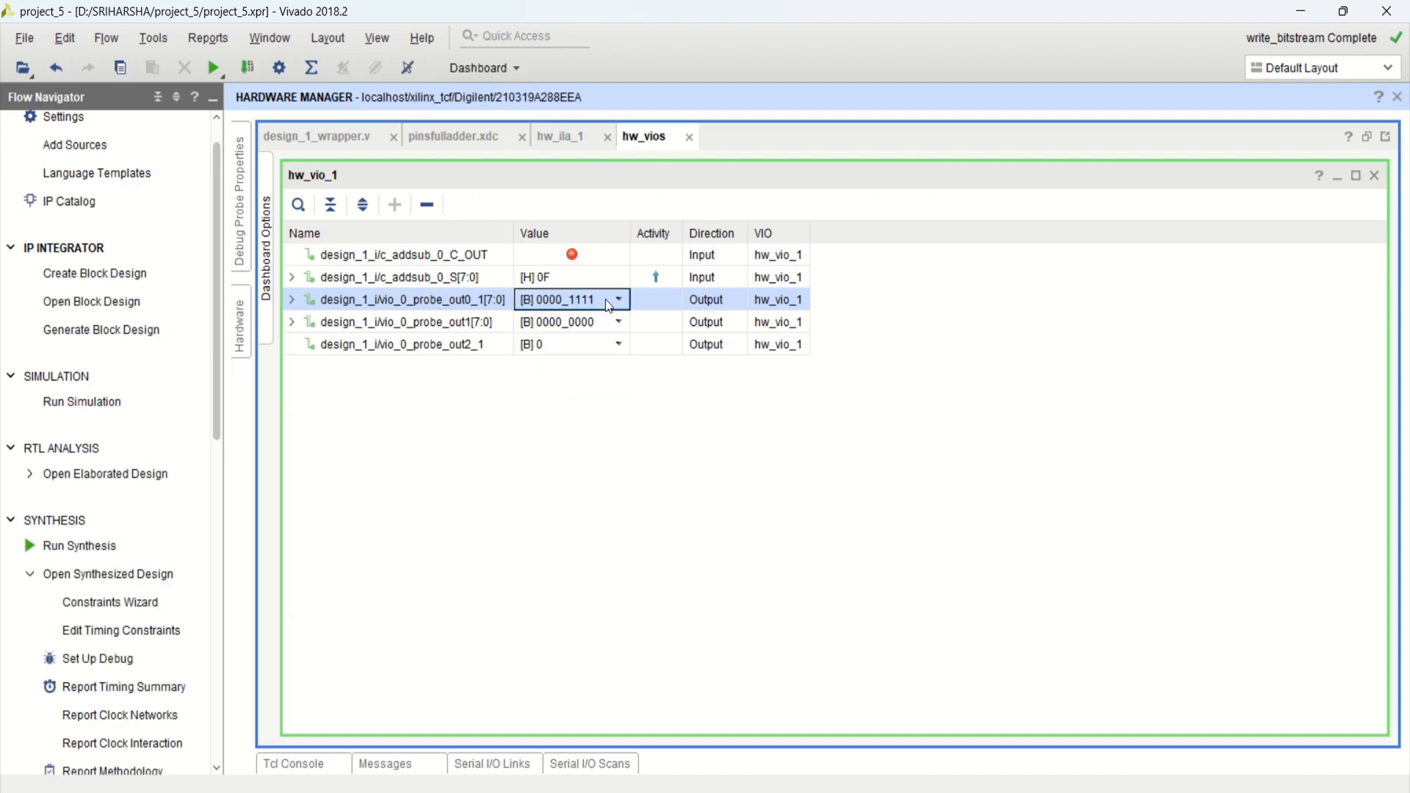
Set the radix of the c_addsub_0_S[7:0] sum probe to Binary and check the VIO probe values.
right_click(551, 280)
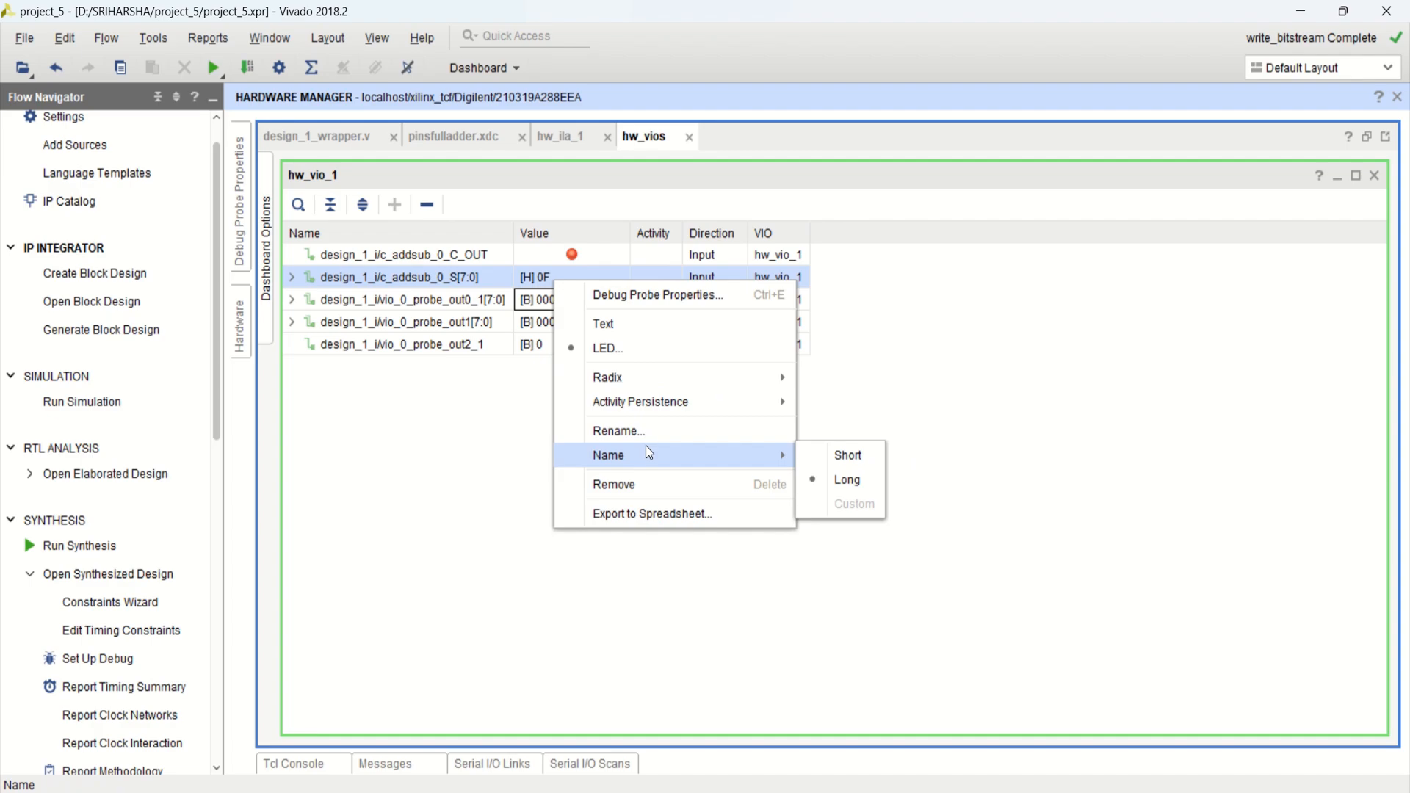
mouse_move(665, 374)
left_click(880, 383)
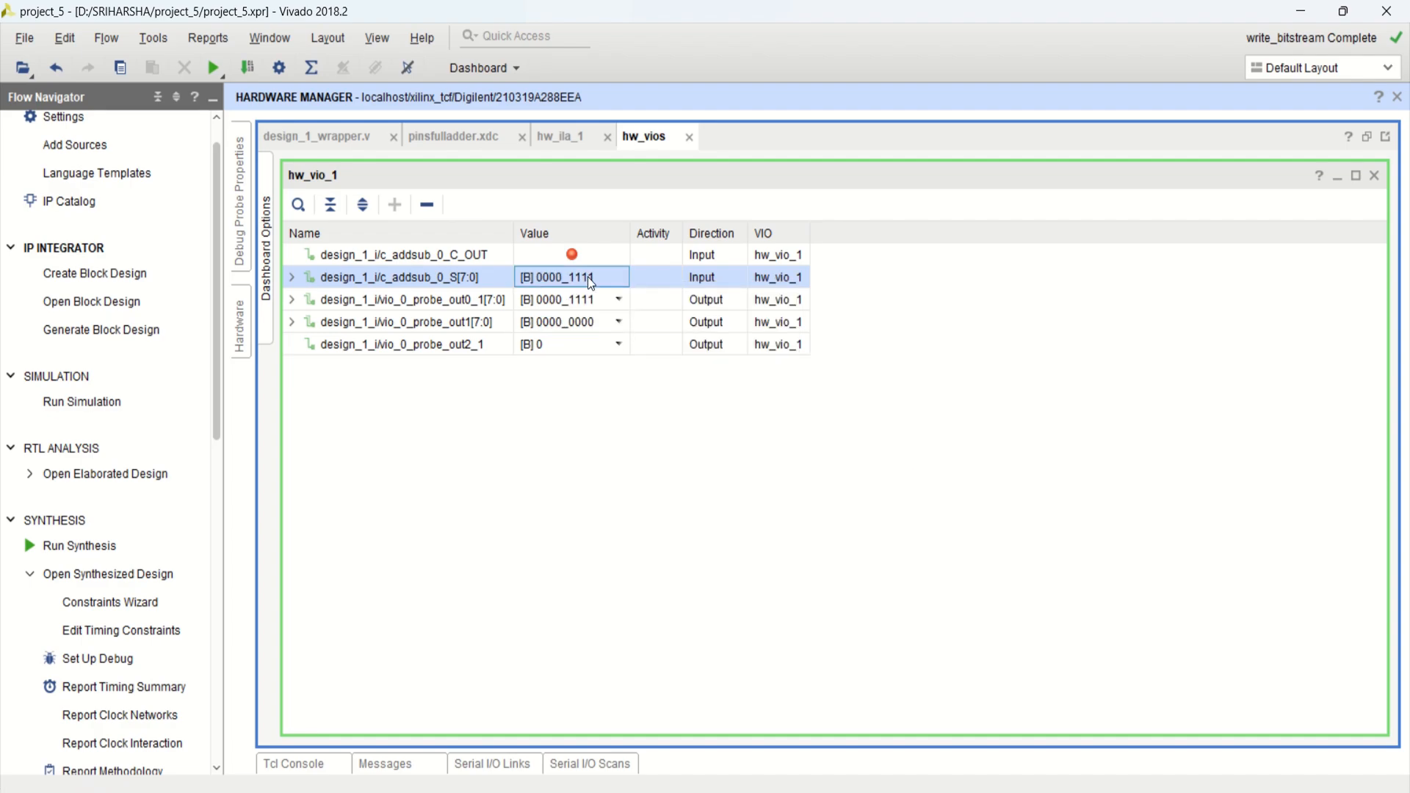
left_click(489, 325)
left_click(499, 303)
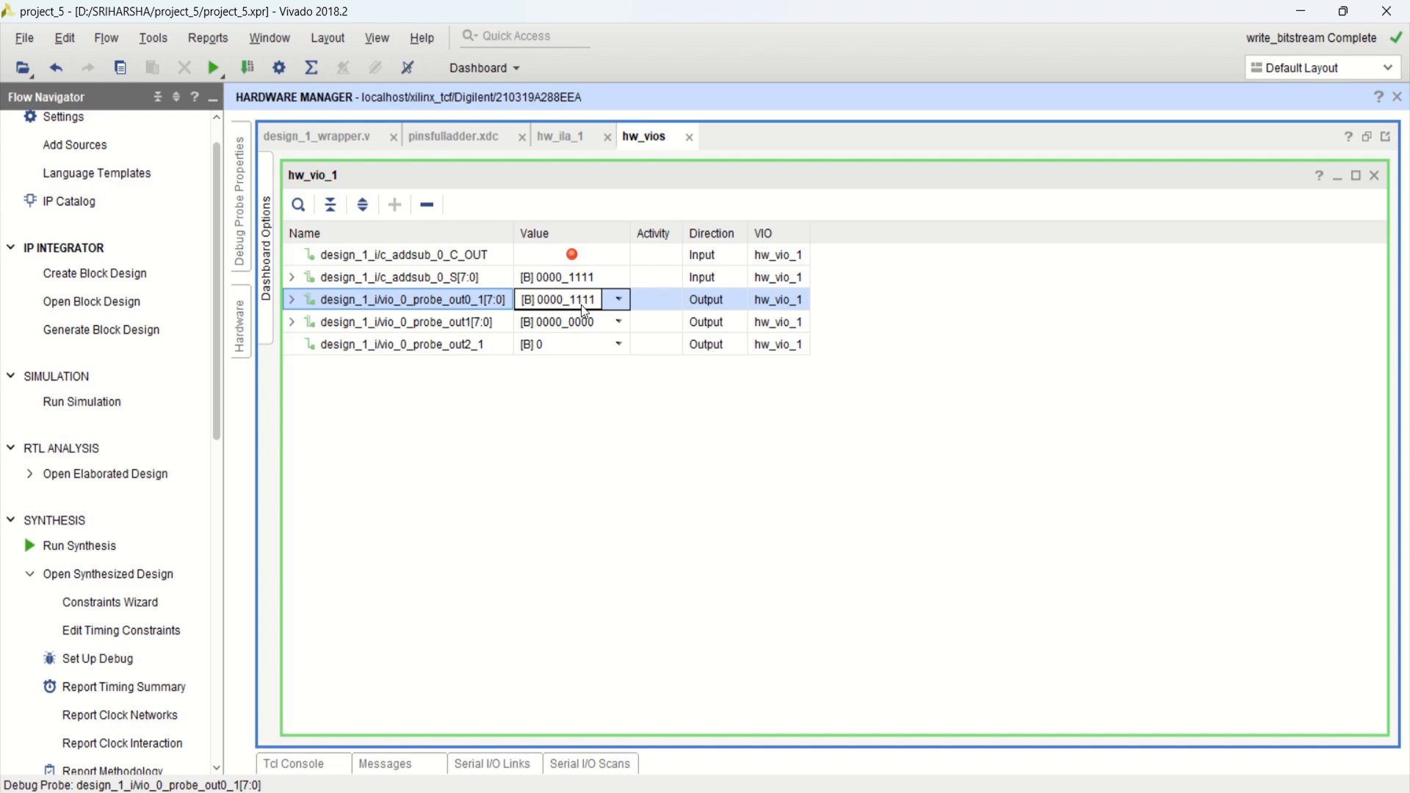
left_click(586, 260)
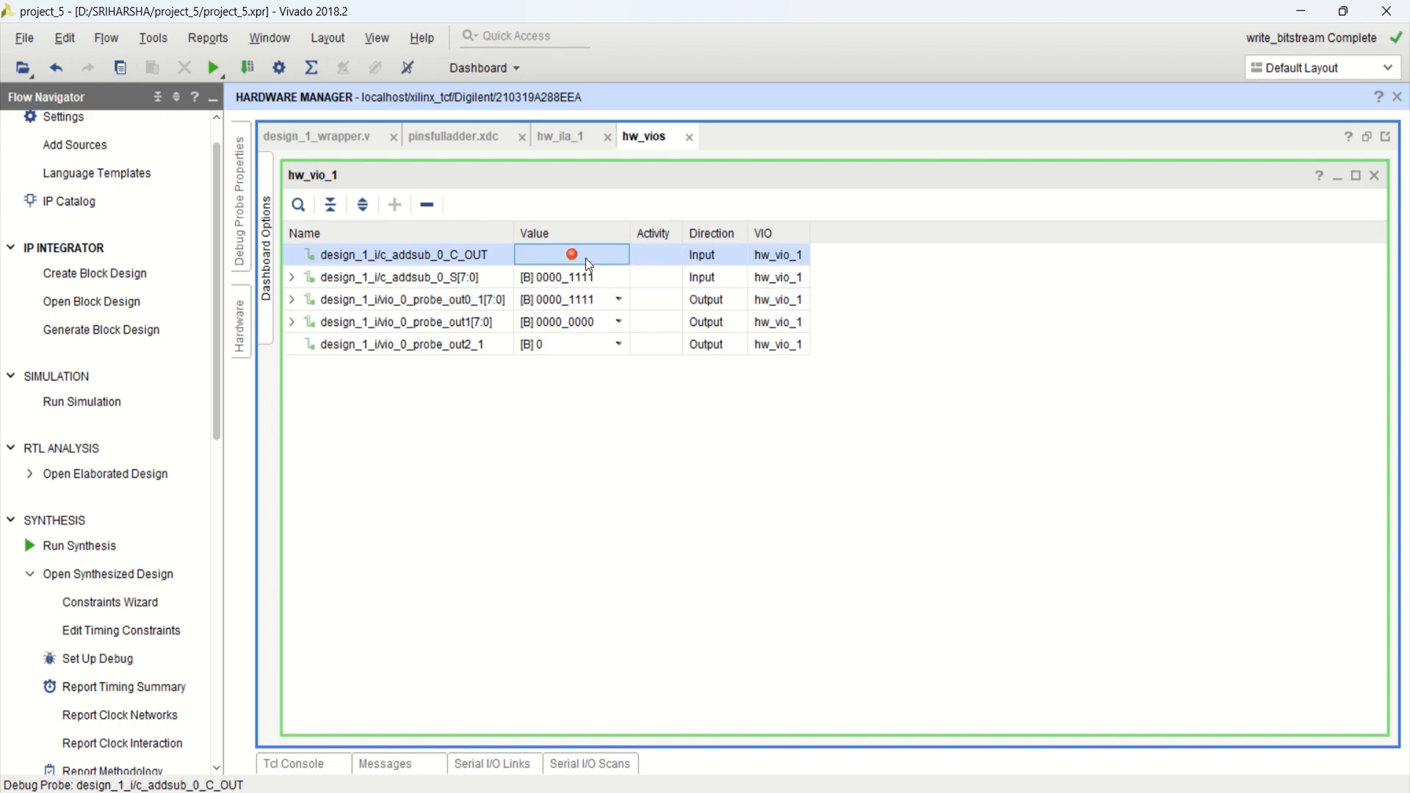
Run the hw_ila_1 trigger with the new input and set the radix of all five waveform signals to Binary.
left_click(566, 139)
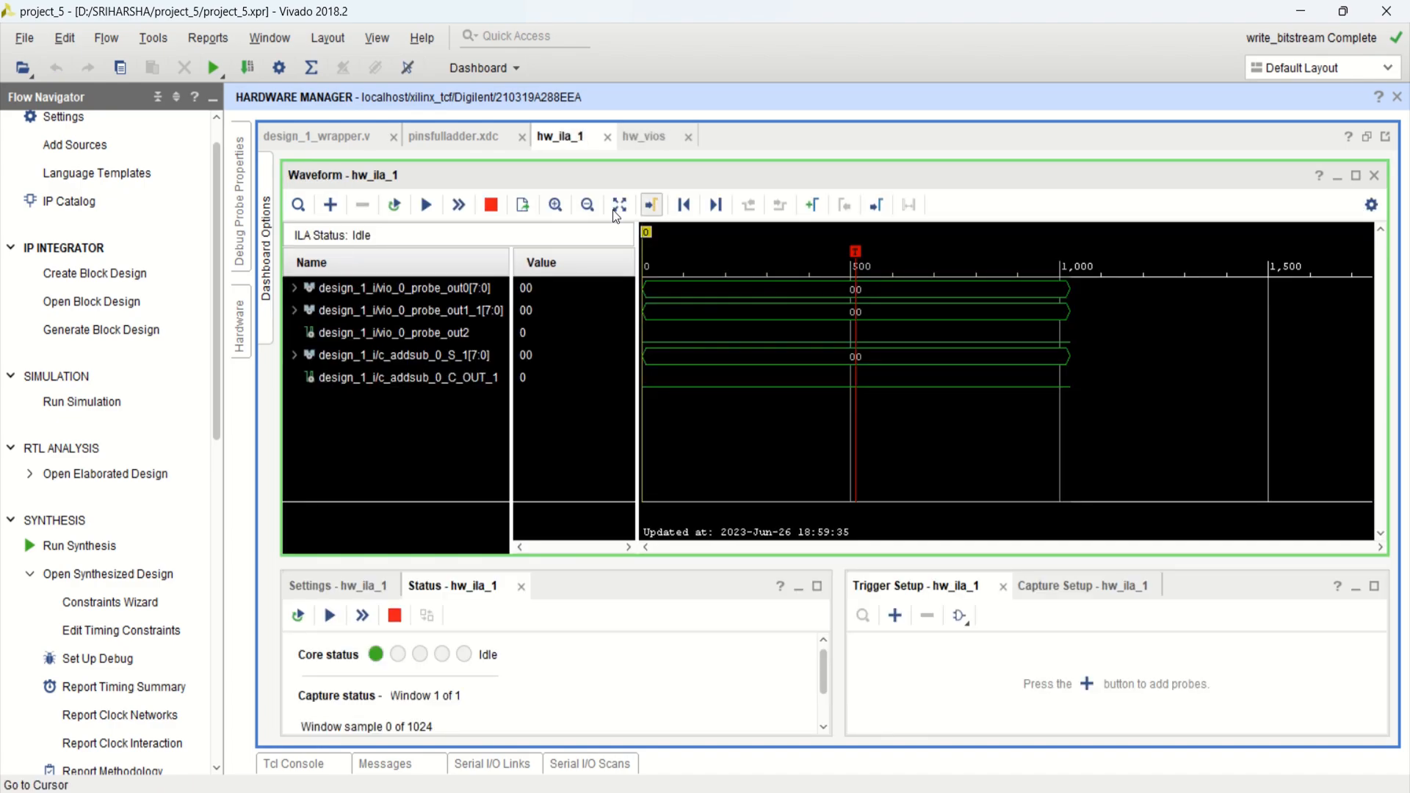
left_click(426, 205)
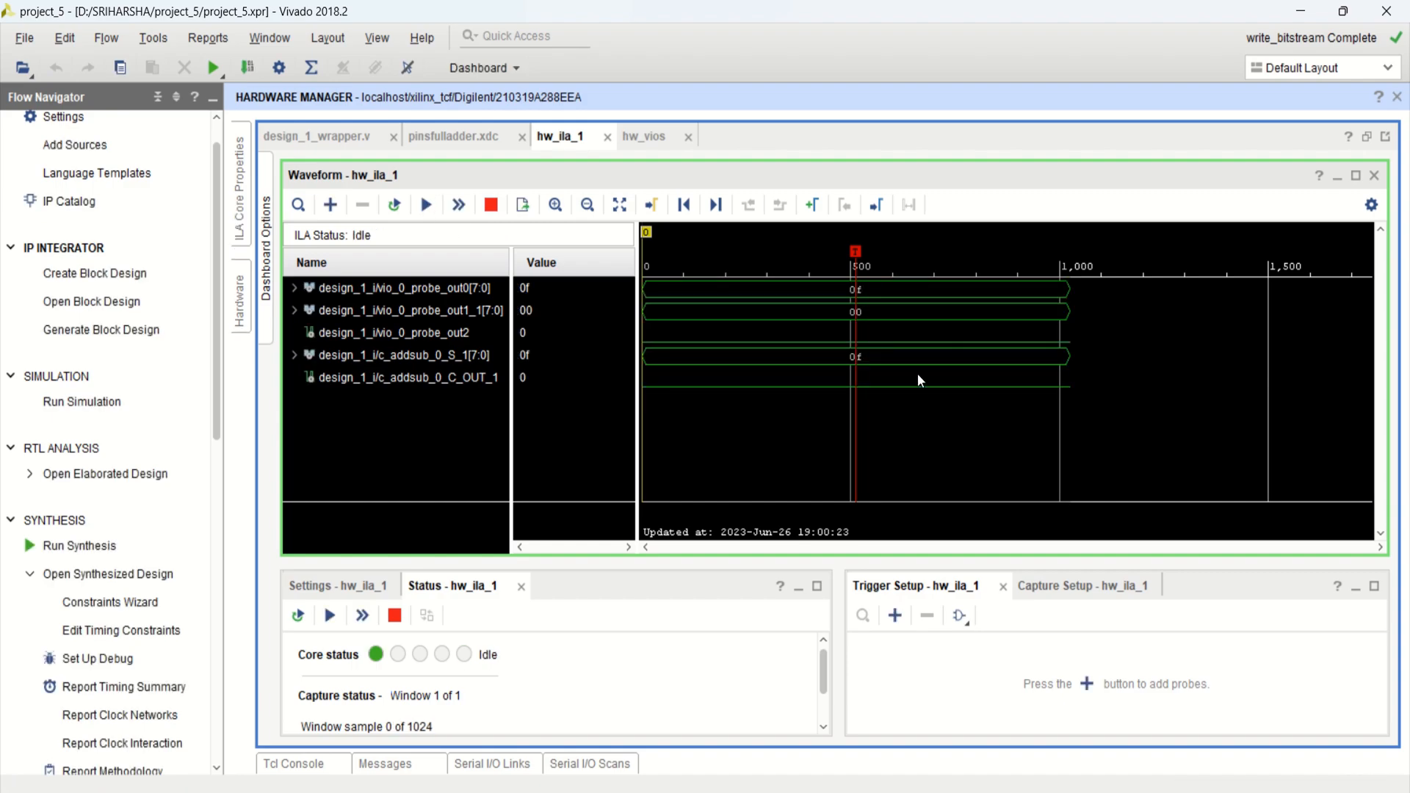
left_click(527, 290)
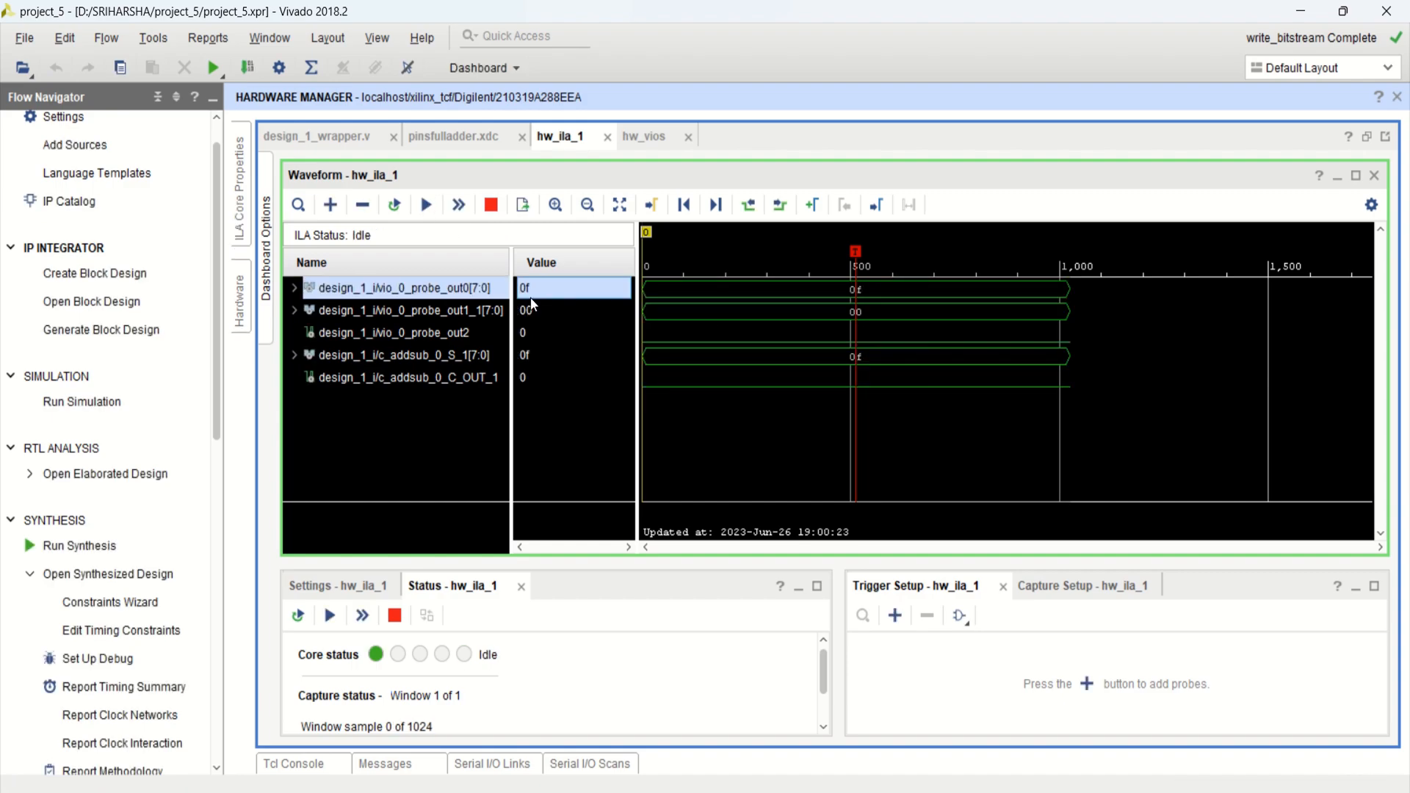
left_click_drag(527, 314, 524, 380)
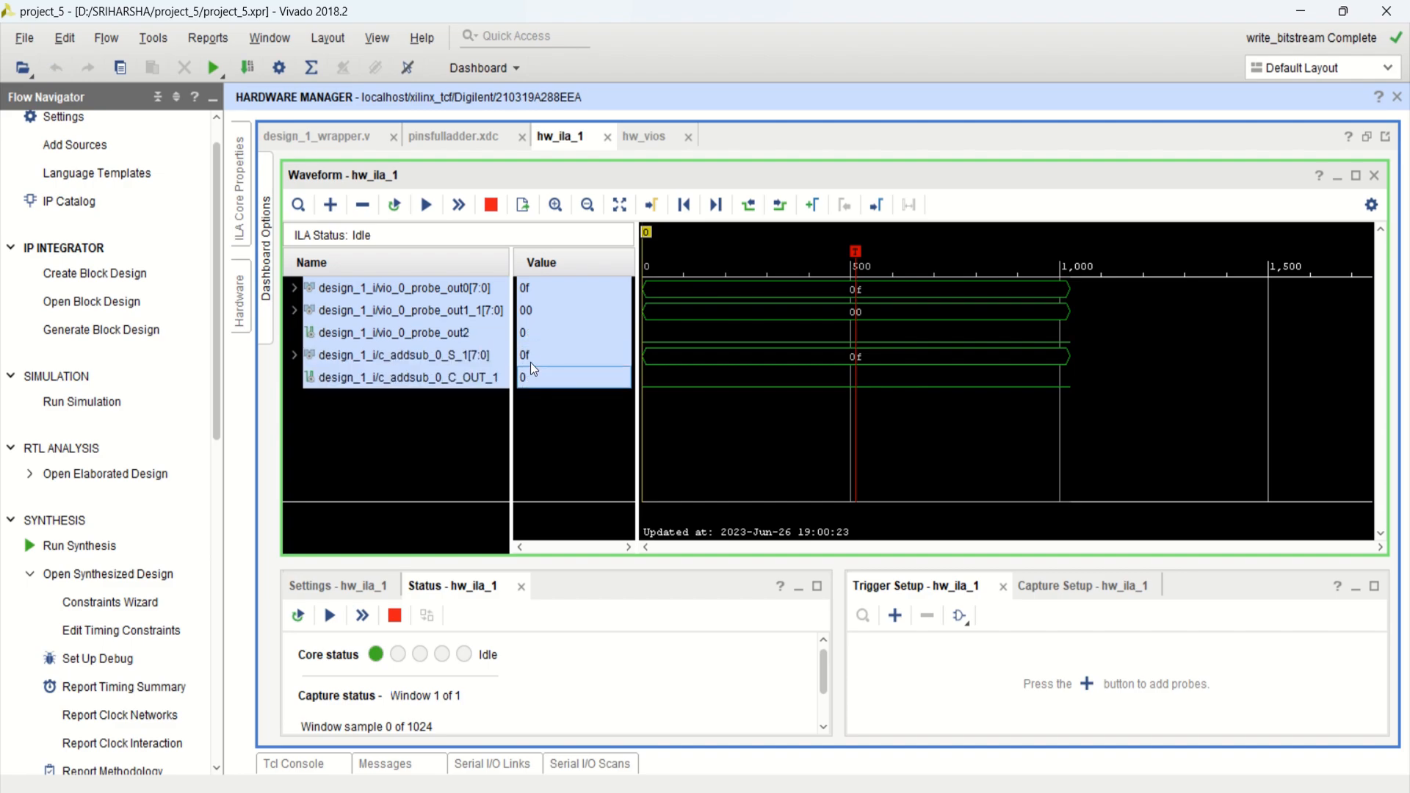
right_click(530, 362)
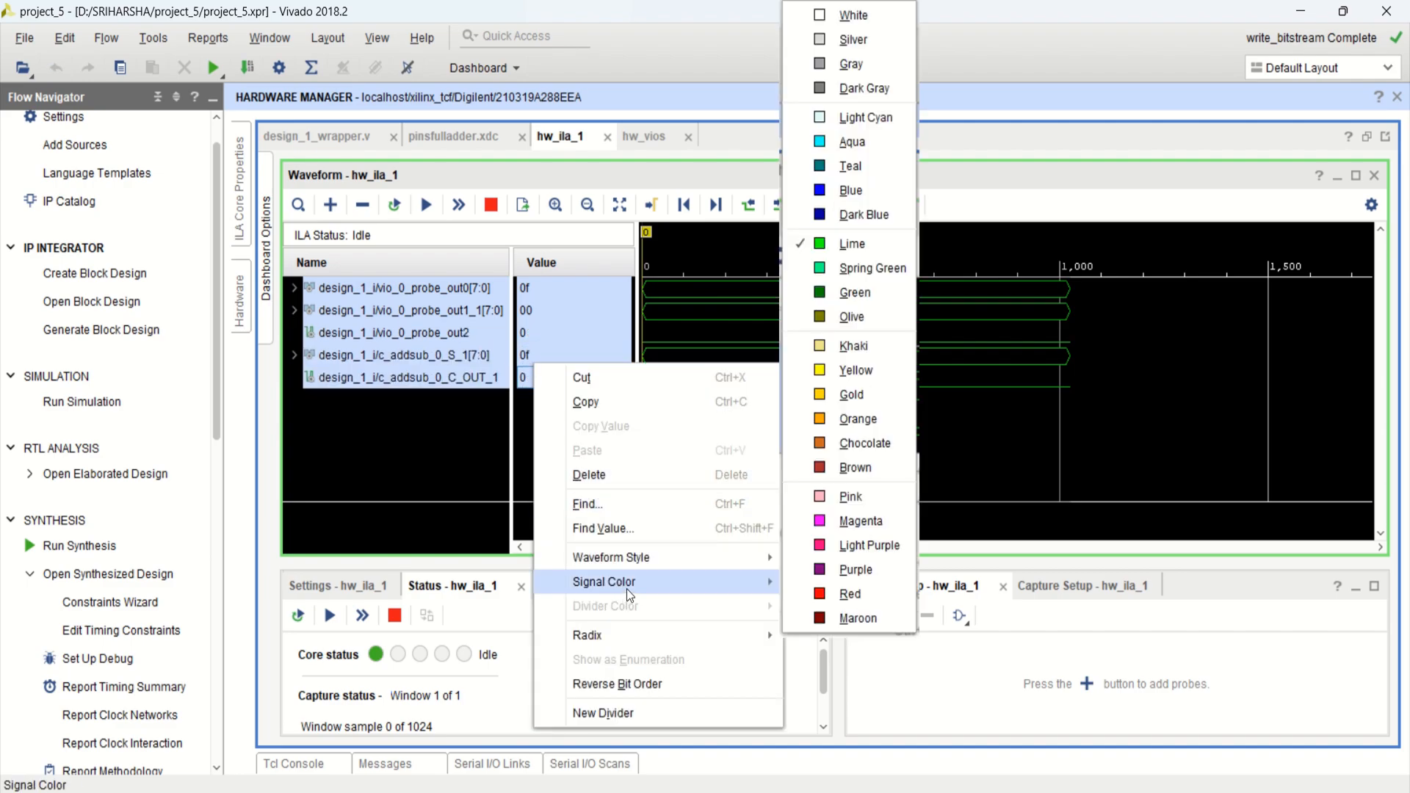
mouse_move(636, 635)
left_click(886, 506)
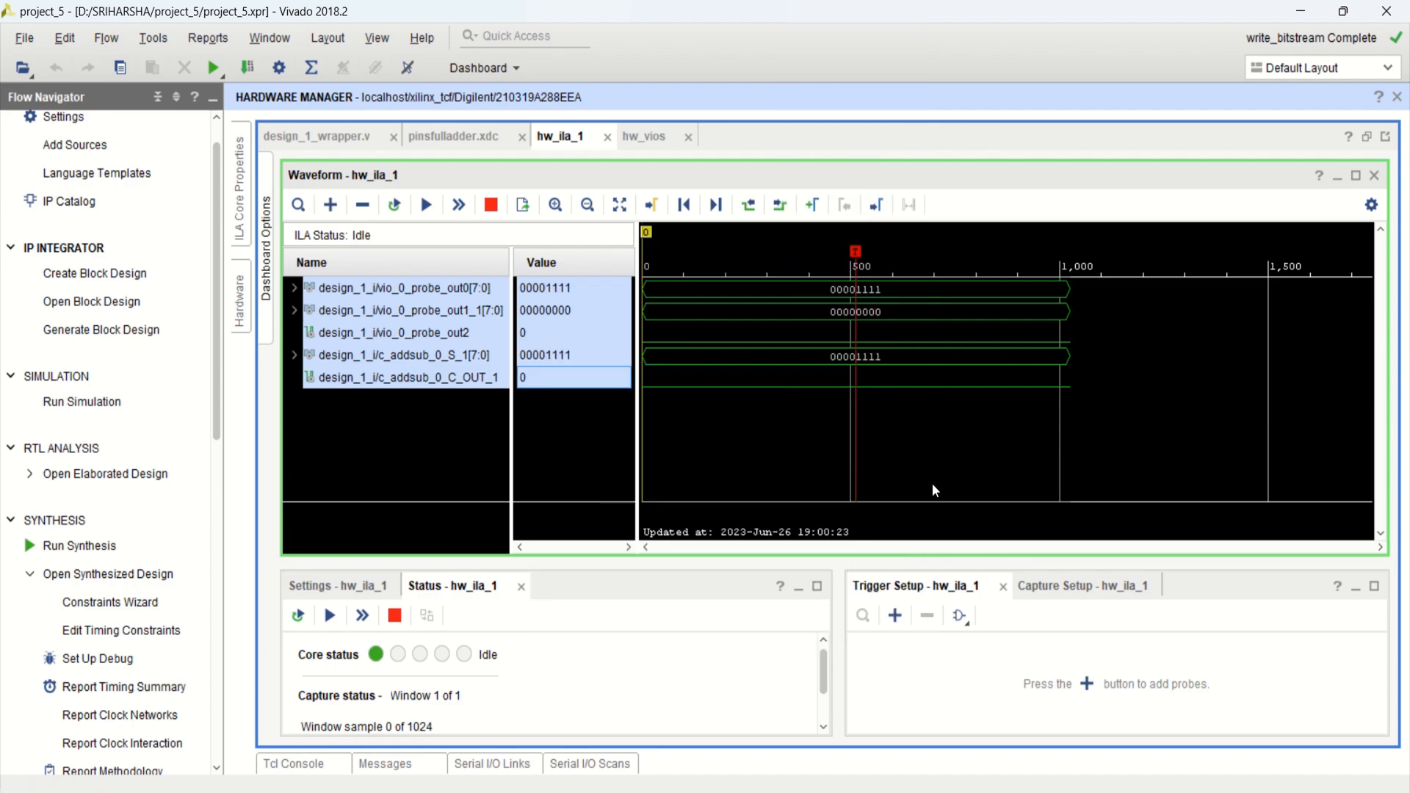
left_click(883, 334)
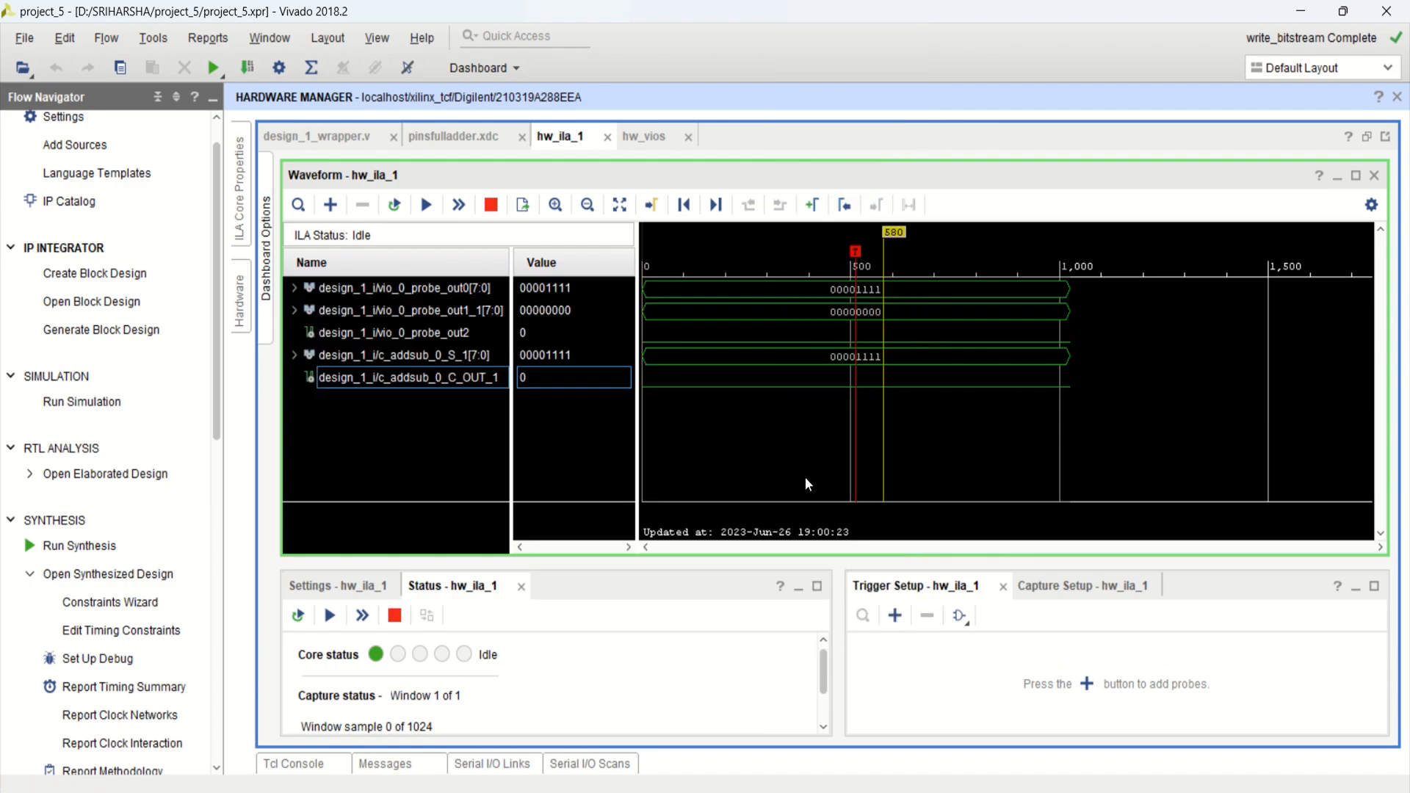
Set the VIO output probe vio_0_probe_out0_1[7:0] to 1111_1111.
left_click(655, 139)
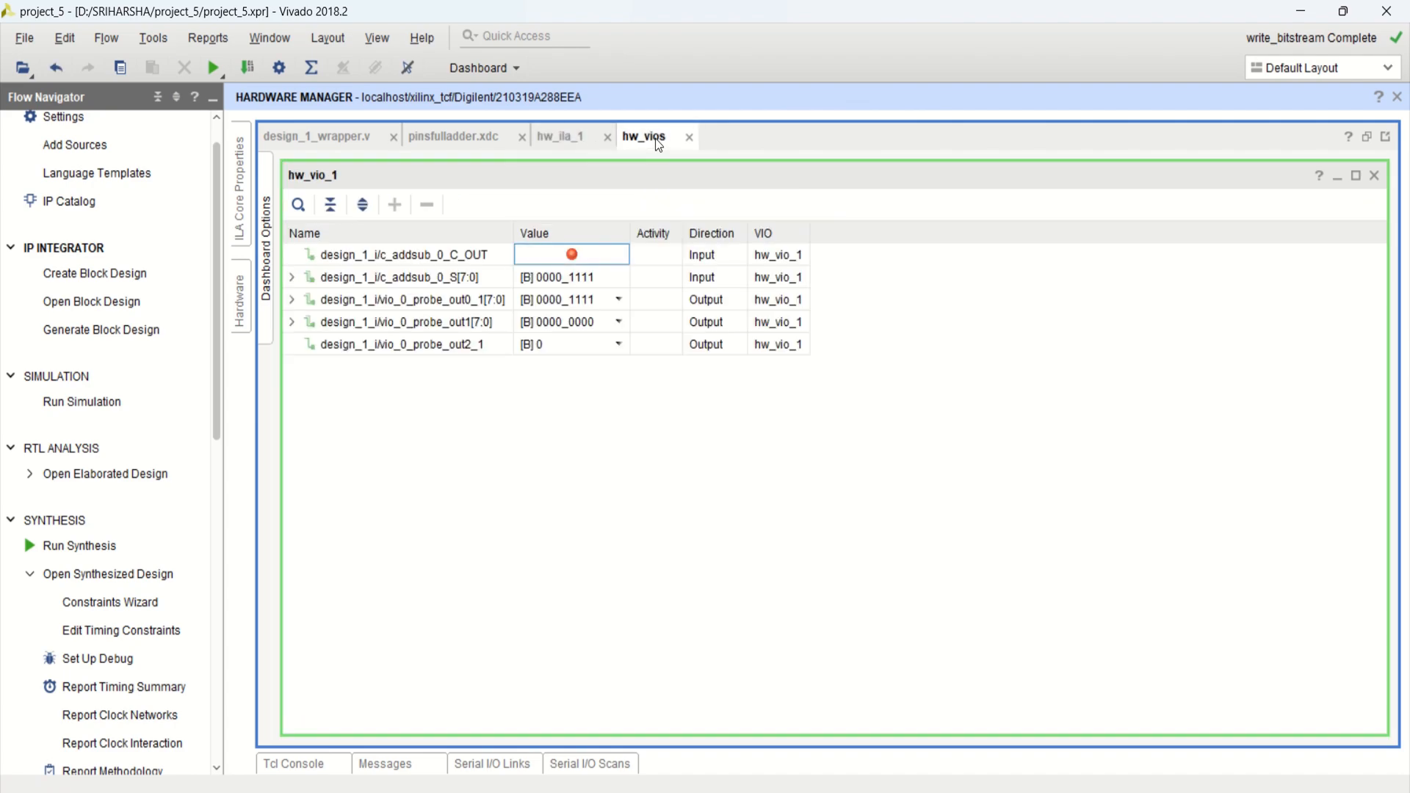
left_click(620, 301)
left_click(619, 301)
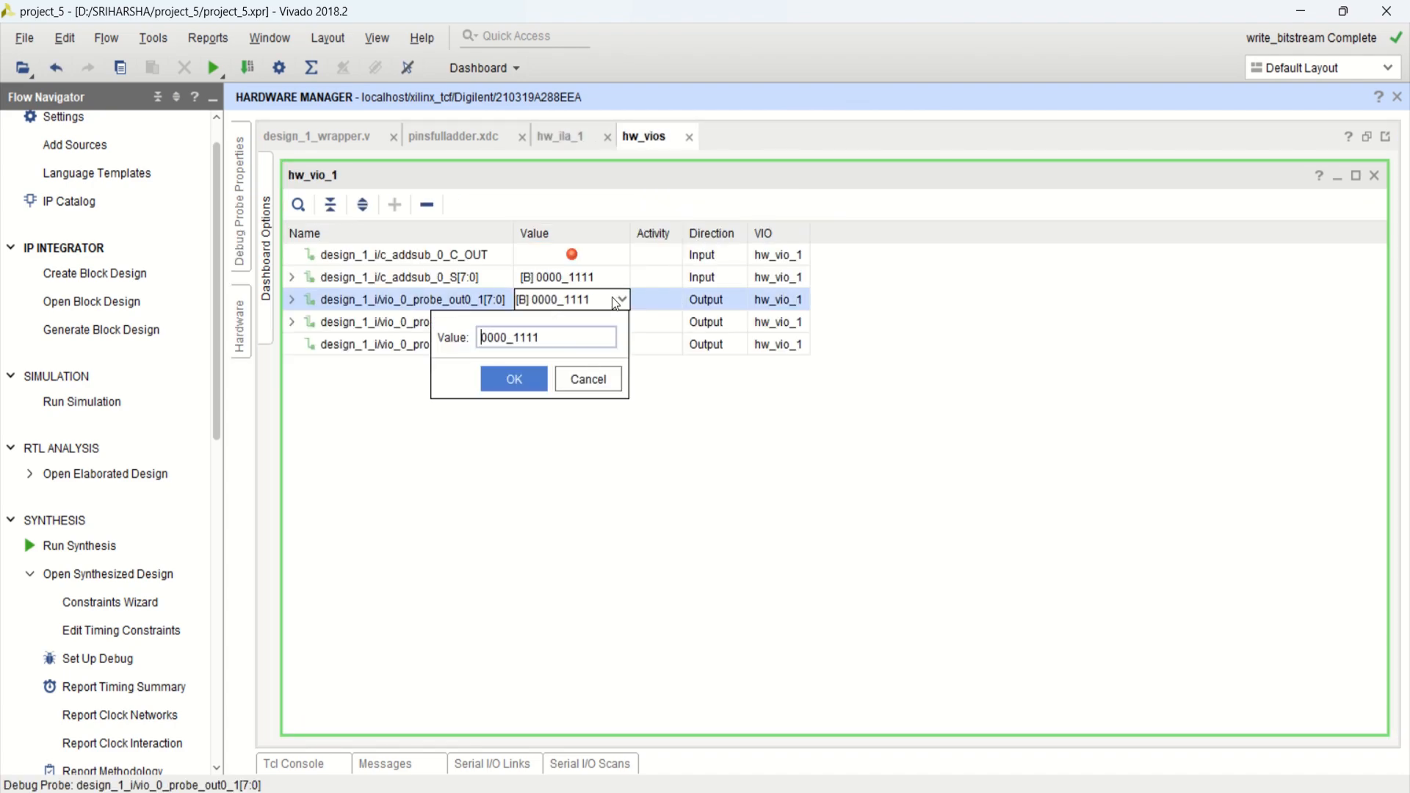
left_click_drag(509, 337, 478, 335)
type("1111")
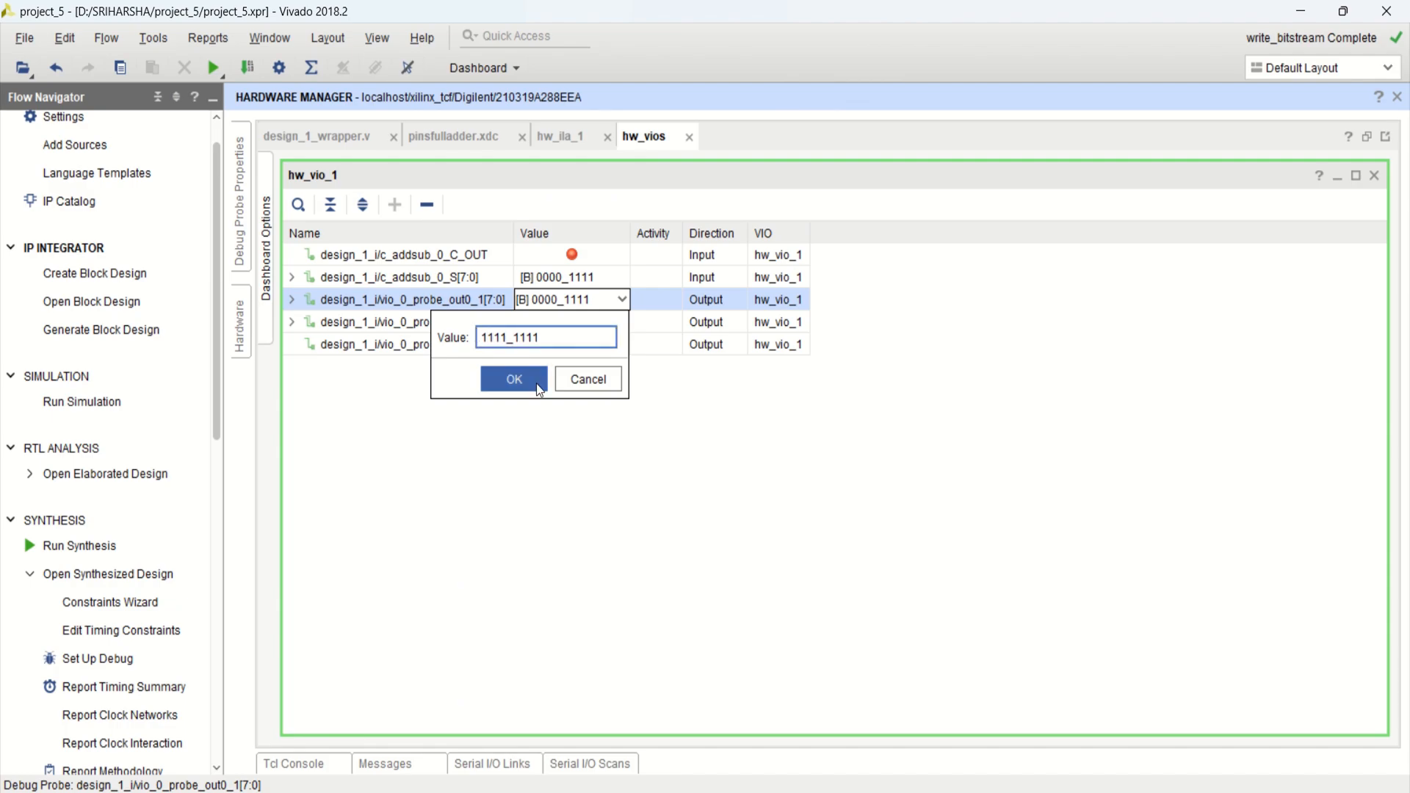
left_click(539, 387)
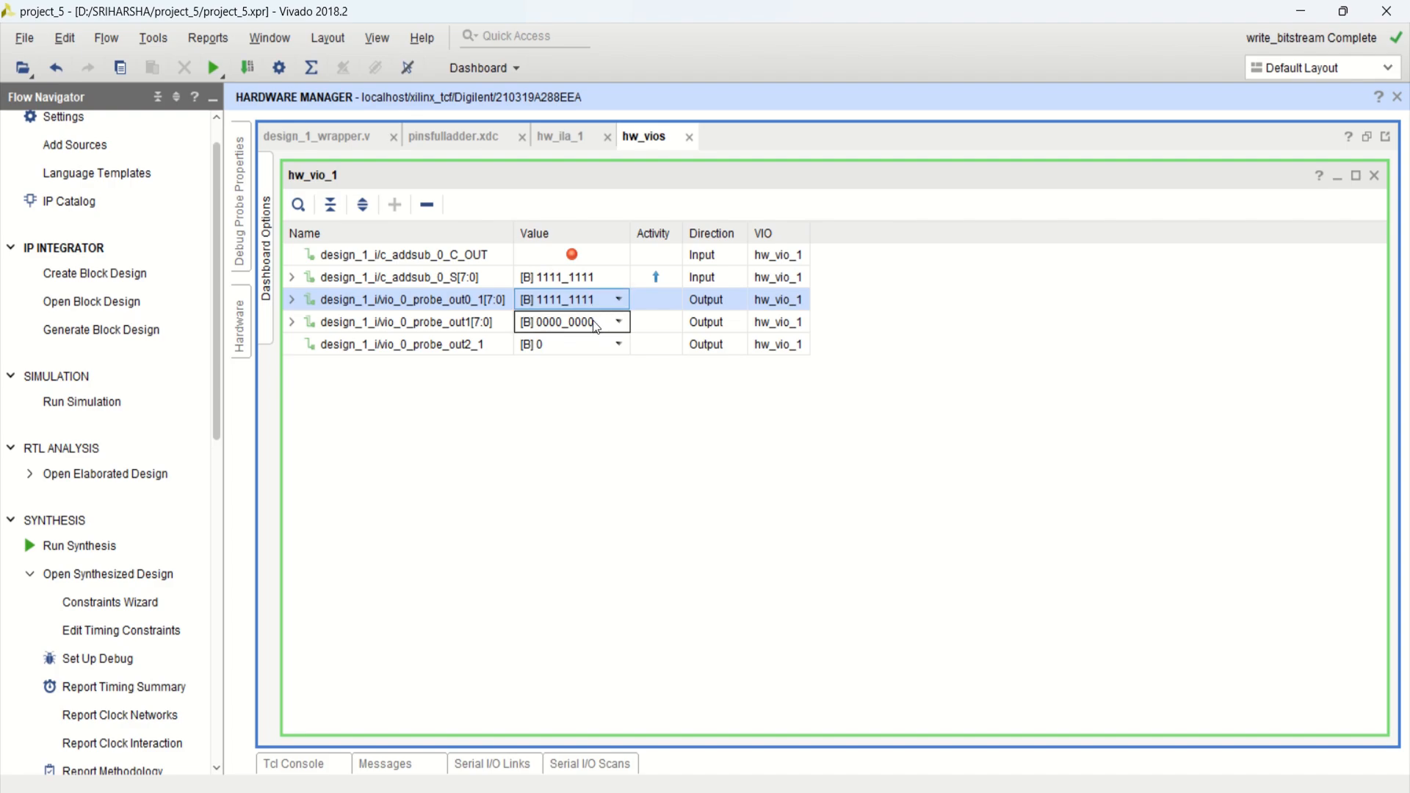
Set the VIO output probes vio_0_probe_out1[7:0] to 1111_1011 and vio_0_probe_out2_1 to 1.
left_click(618, 322)
left_click_drag(509, 361, 478, 361)
type("111_")
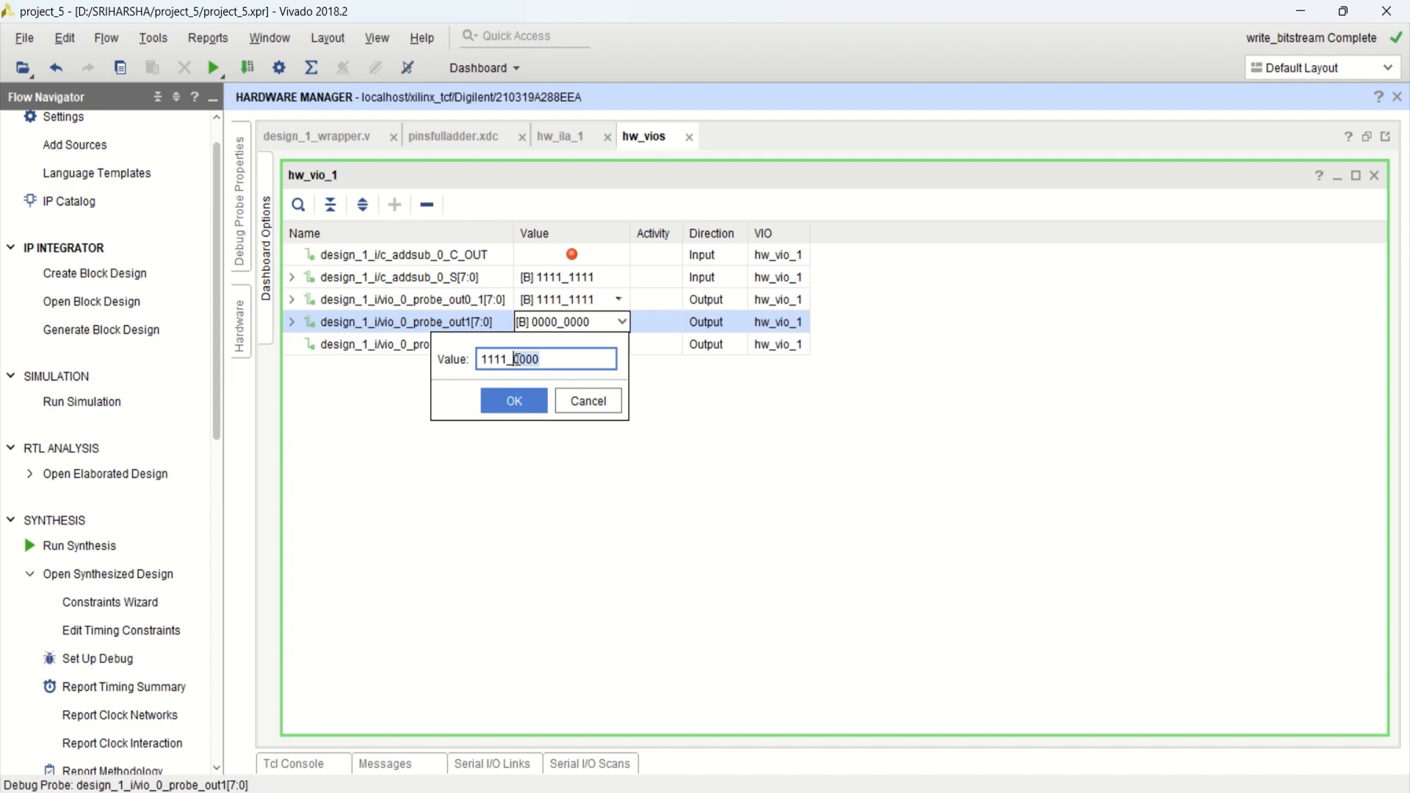
type("1011")
left_click(529, 402)
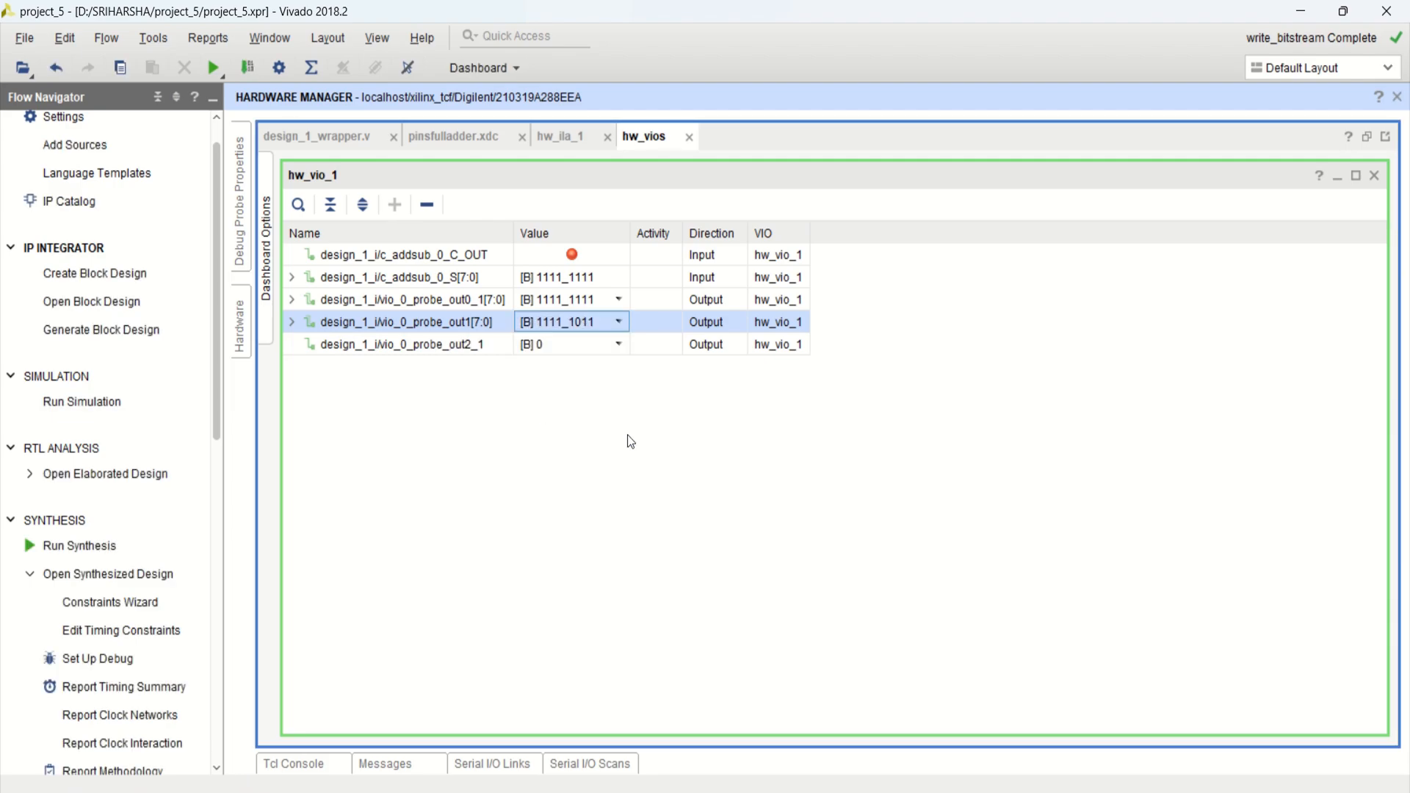
left_click(621, 346)
left_click(587, 383)
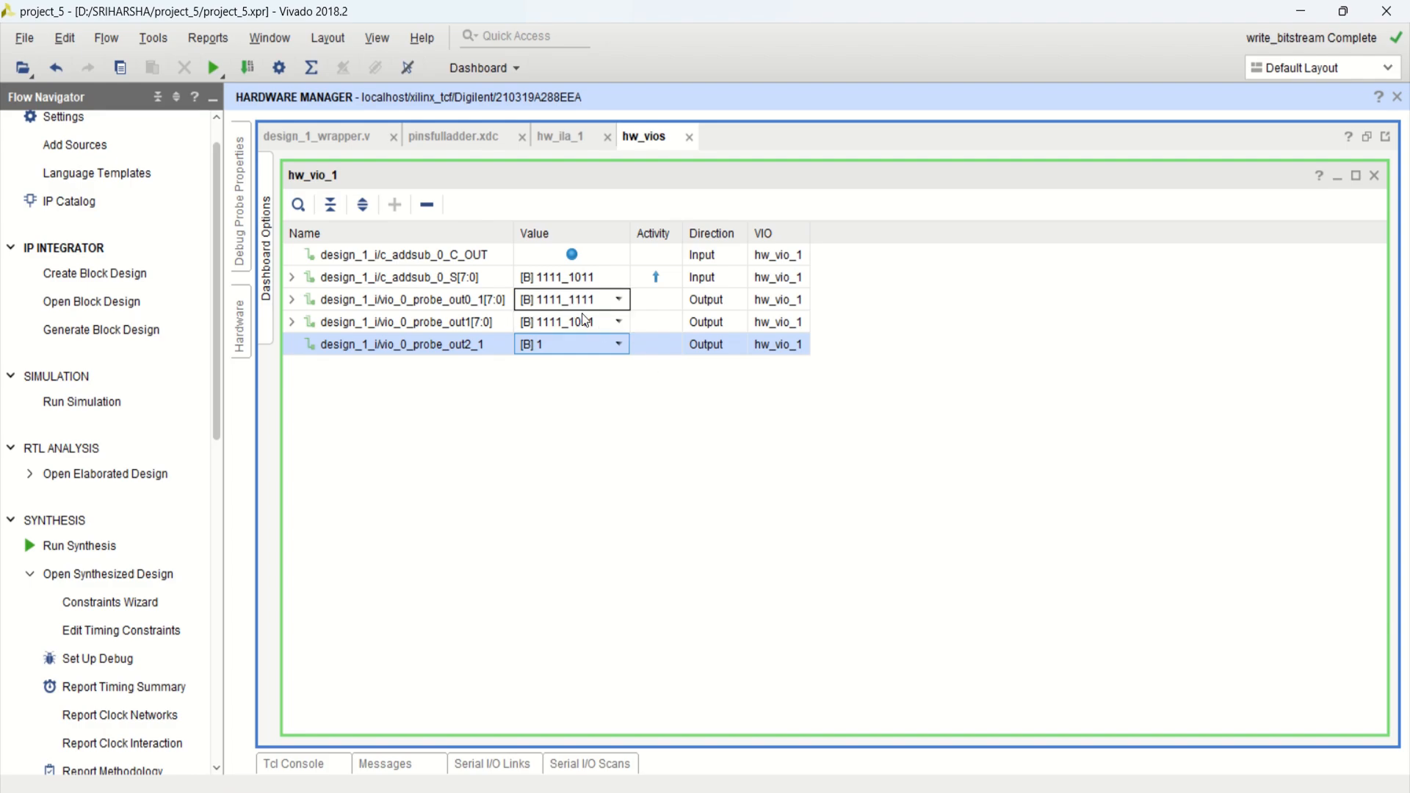
Run the hw_ila_1 trigger to capture the adder's response to the new inputs and inspect the sum and carry waveforms.
left_click(579, 139)
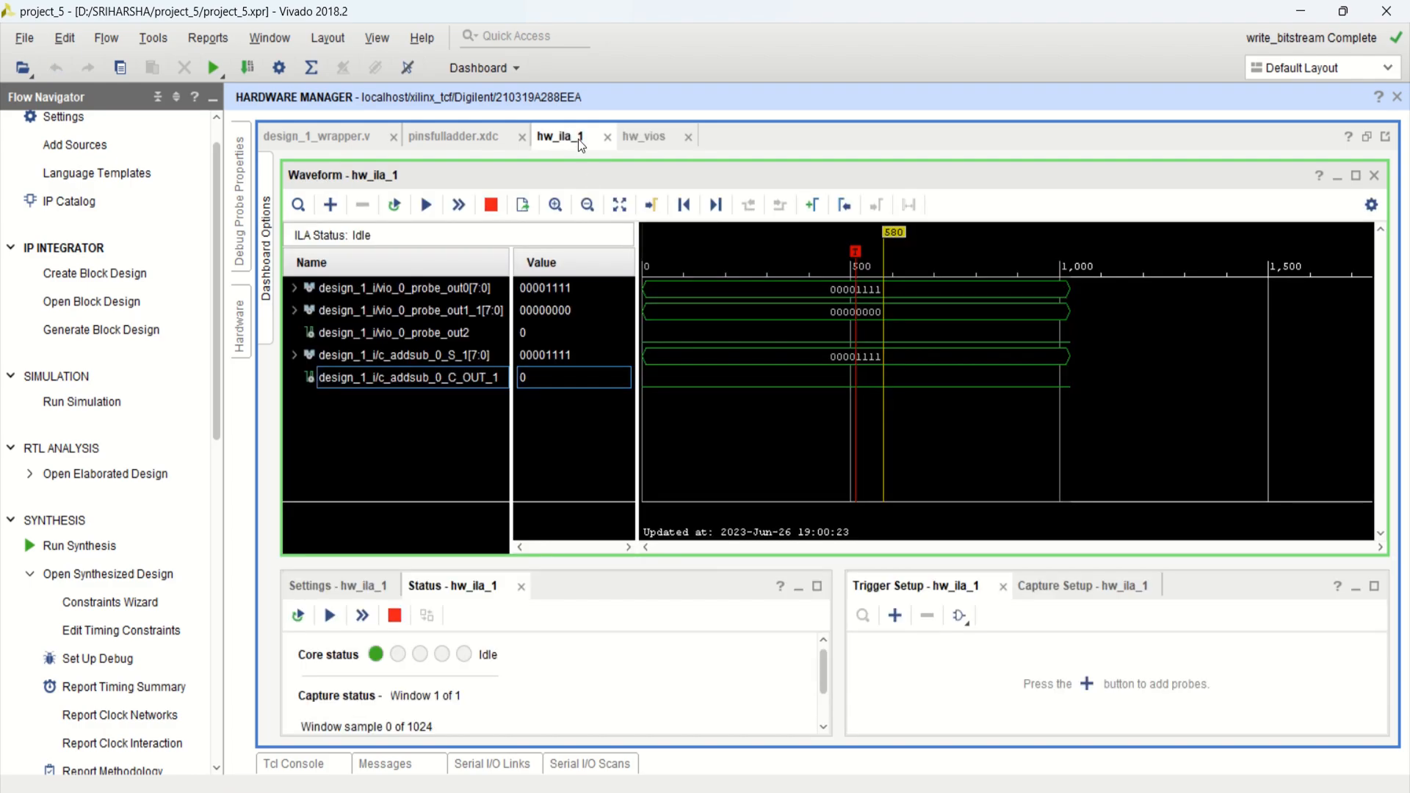
left_click(421, 208)
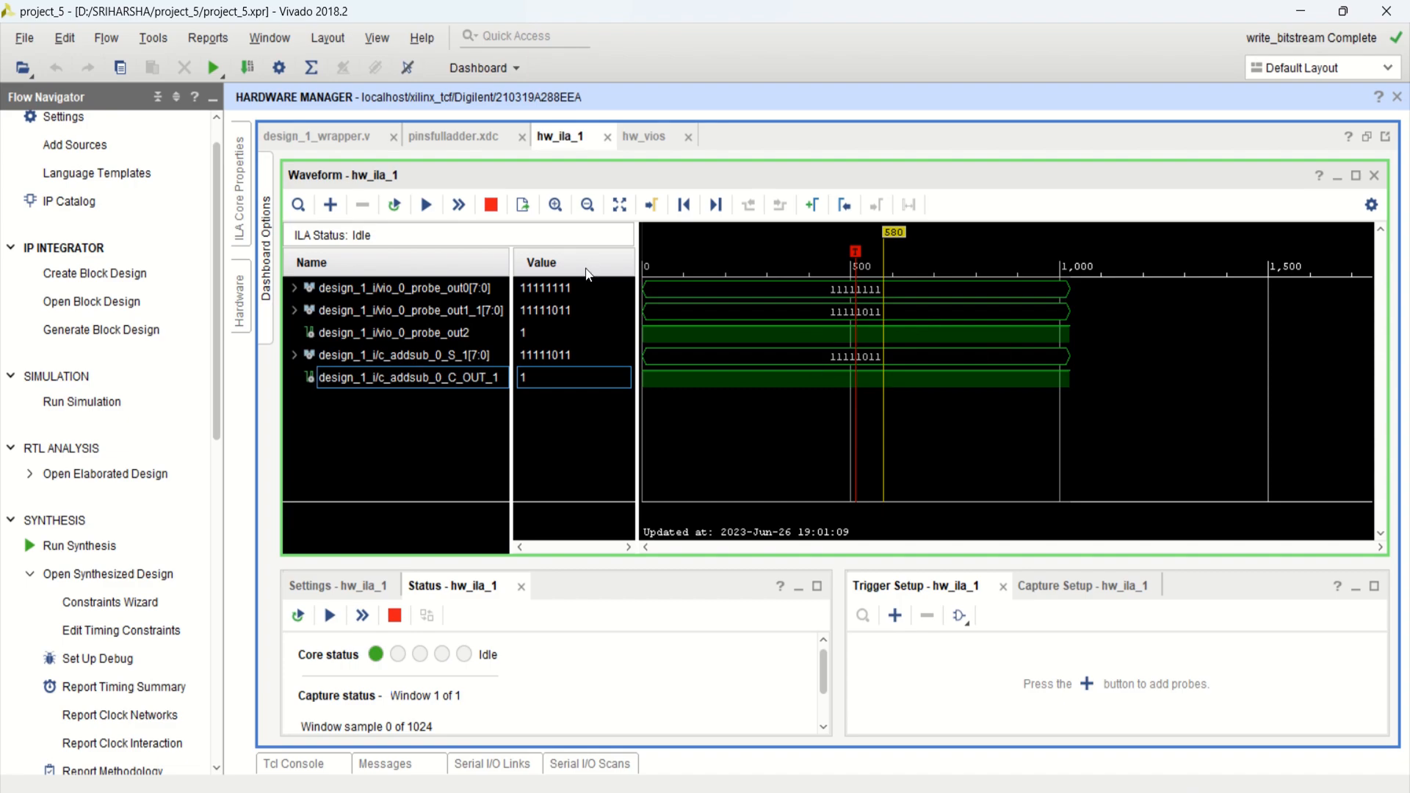
mouse_move(1043, 369)
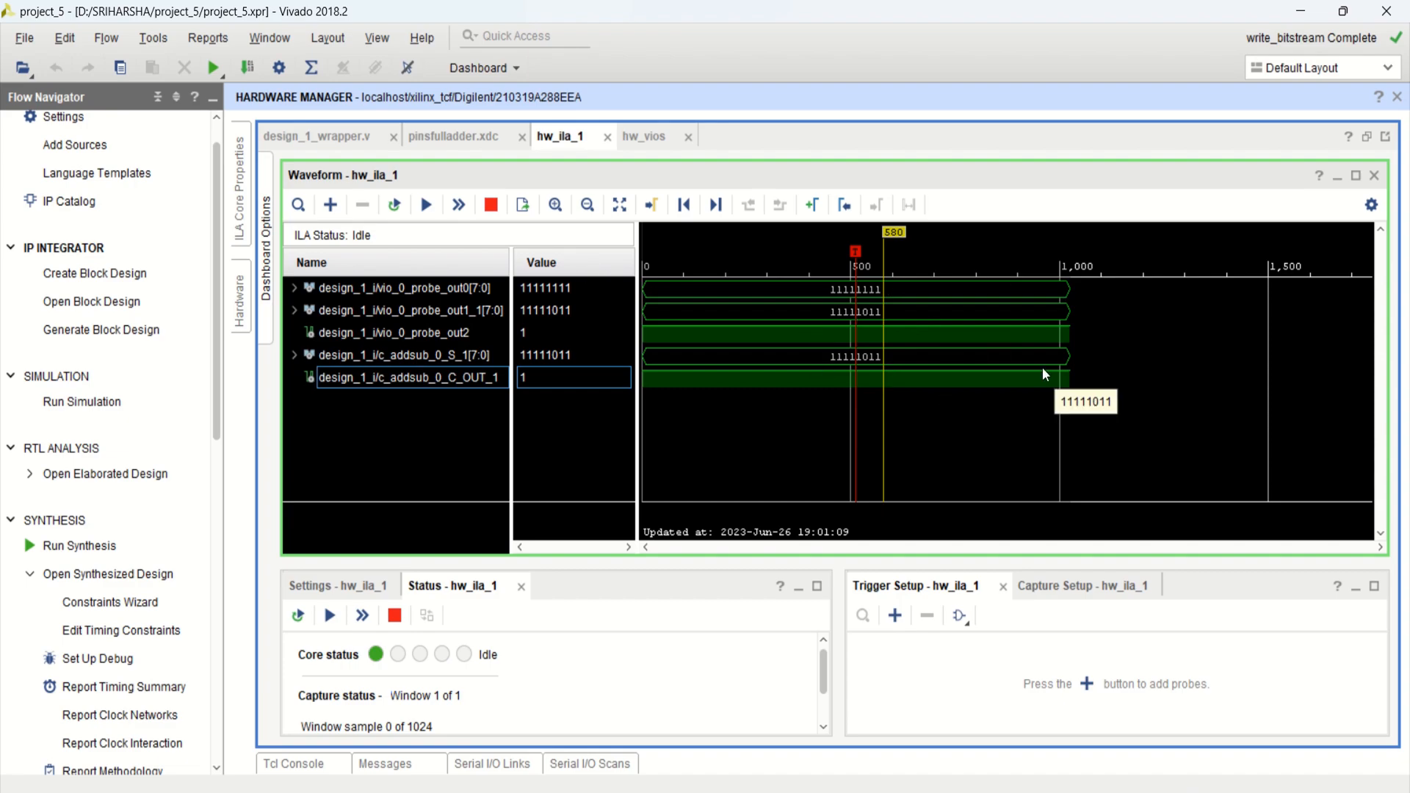
mouse_move(954, 359)
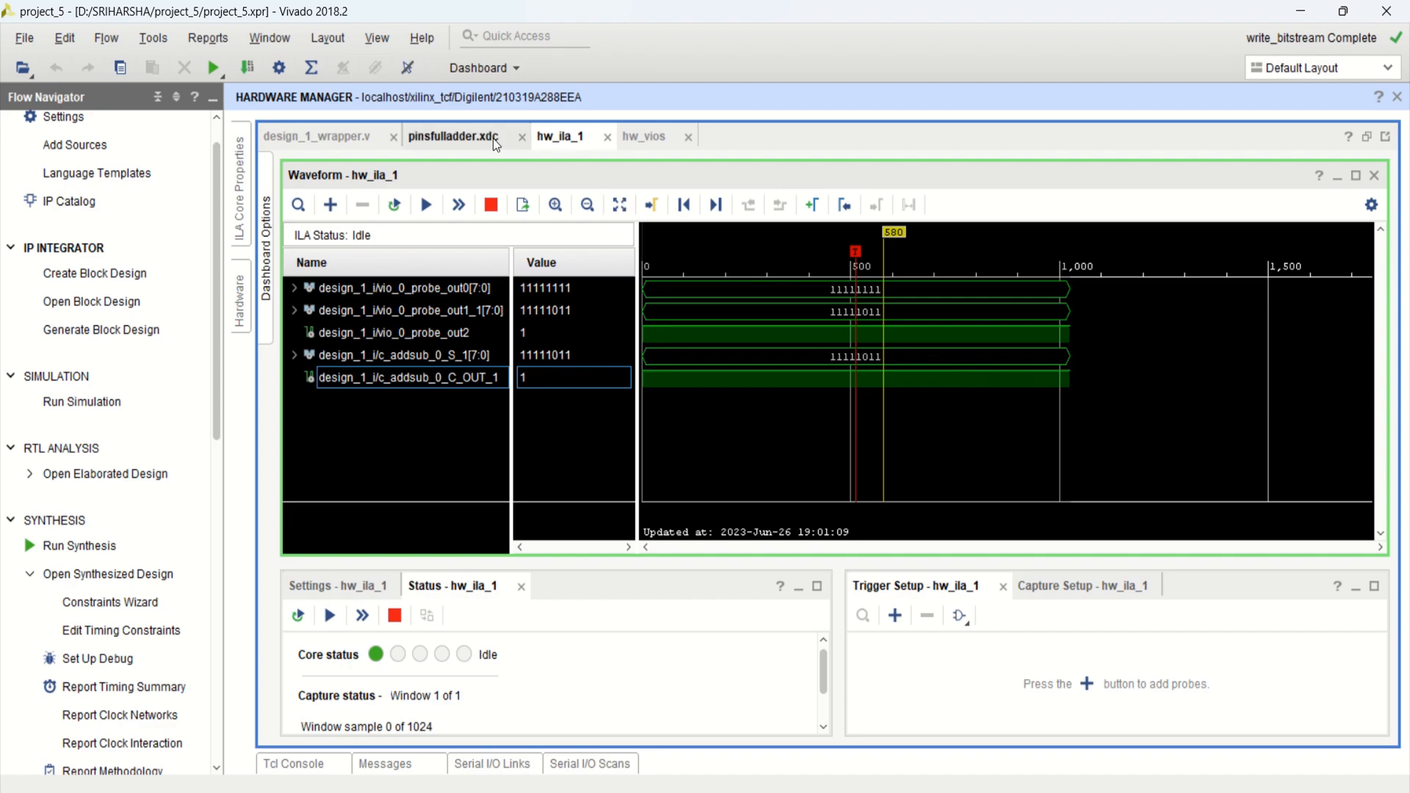
left_click(459, 138)
left_click(333, 137)
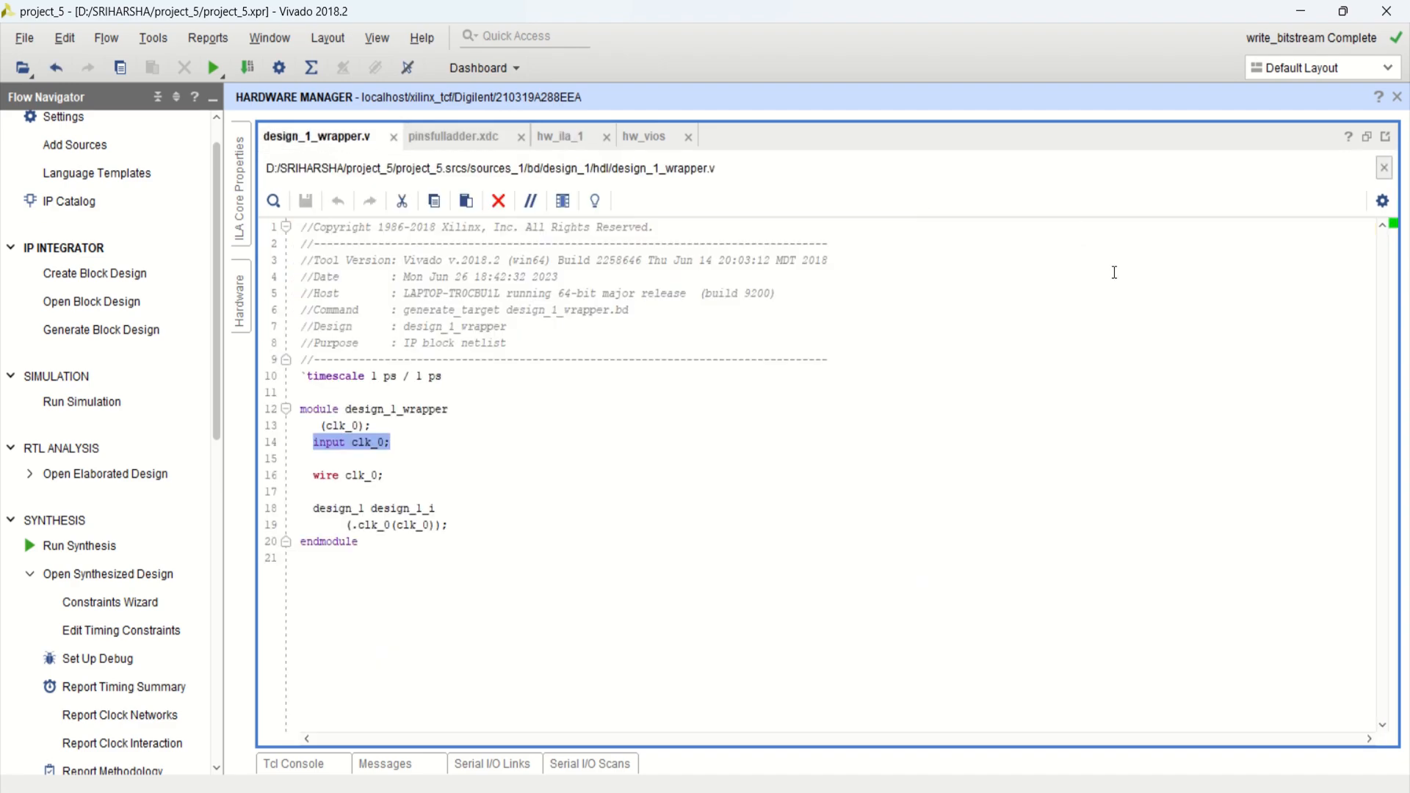
left_click(562, 137)
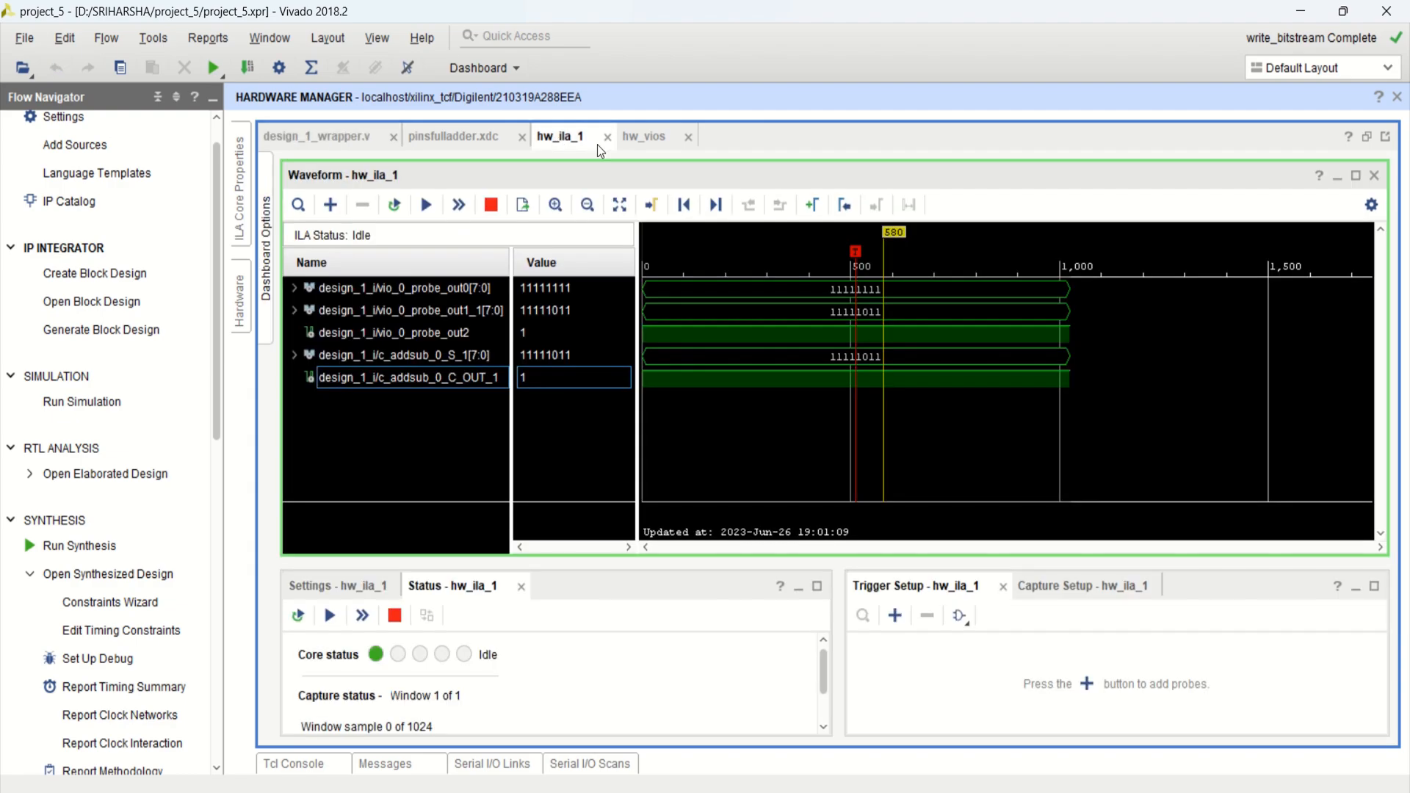